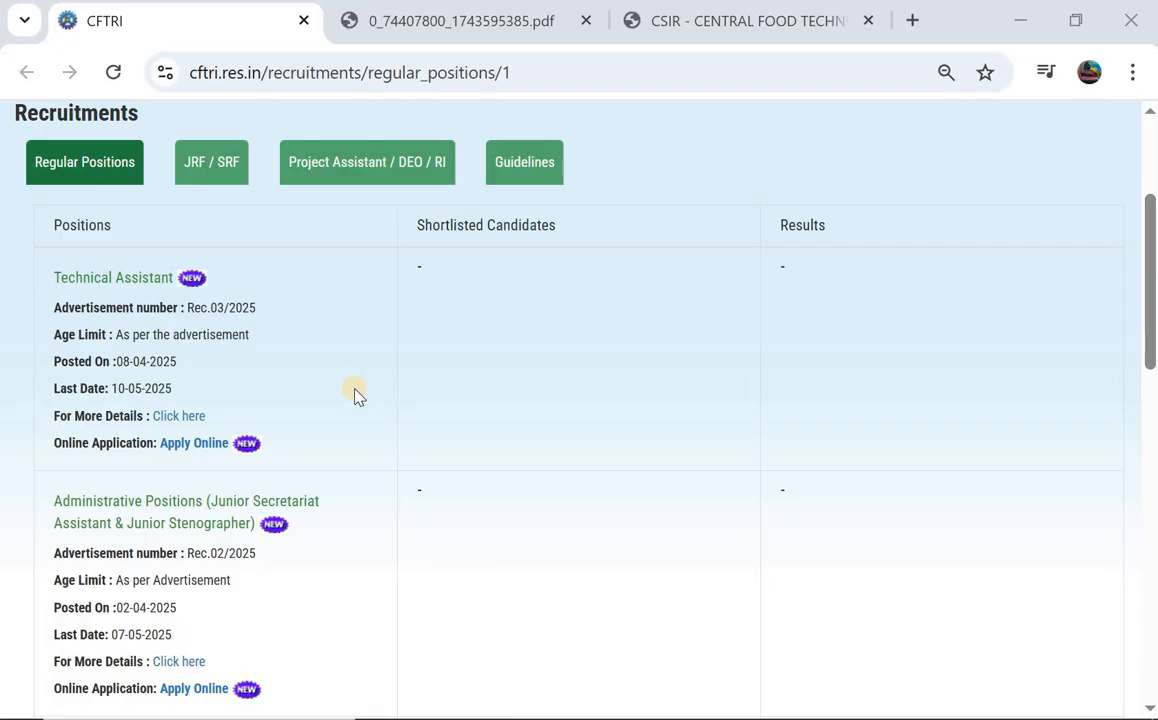
Scan the regular positions list, then view the Rec.02/2025 advertisement PDF tab.
{"action": "scroll", "coordinate": [198, 555], "scroll_direction": "down", "scroll_amount": 1}
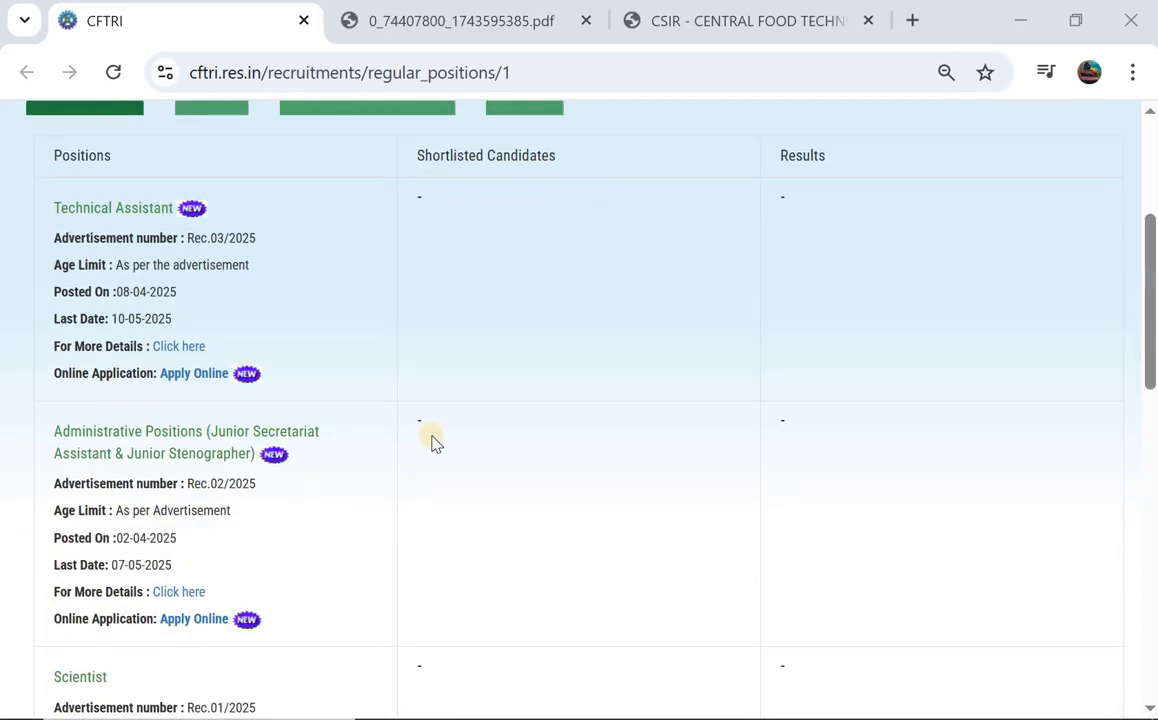
{"action": "scroll", "coordinate": [432, 441], "scroll_direction": "up", "scroll_amount": 2}
{"action": "scroll", "coordinate": [432, 441], "scroll_direction": "down", "scroll_amount": 3}
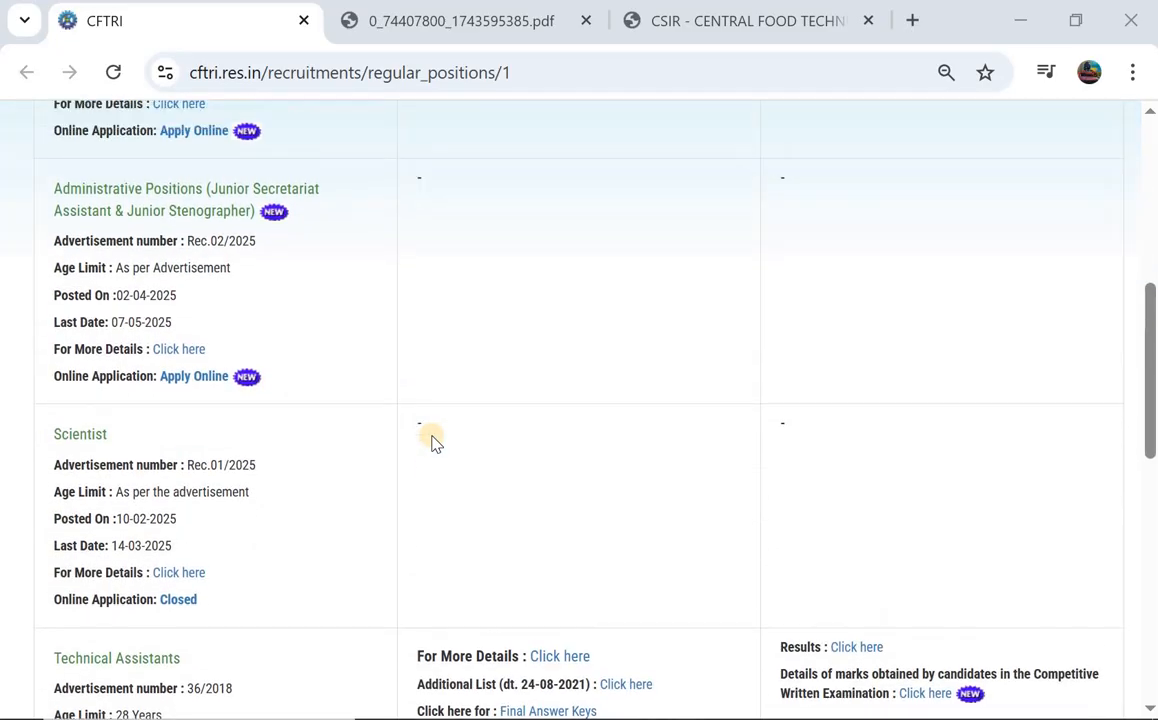
{"action": "scroll", "coordinate": [432, 441], "scroll_direction": "up", "scroll_amount": 5}
{"action": "scroll", "coordinate": [432, 441], "scroll_direction": "down", "scroll_amount": 3}
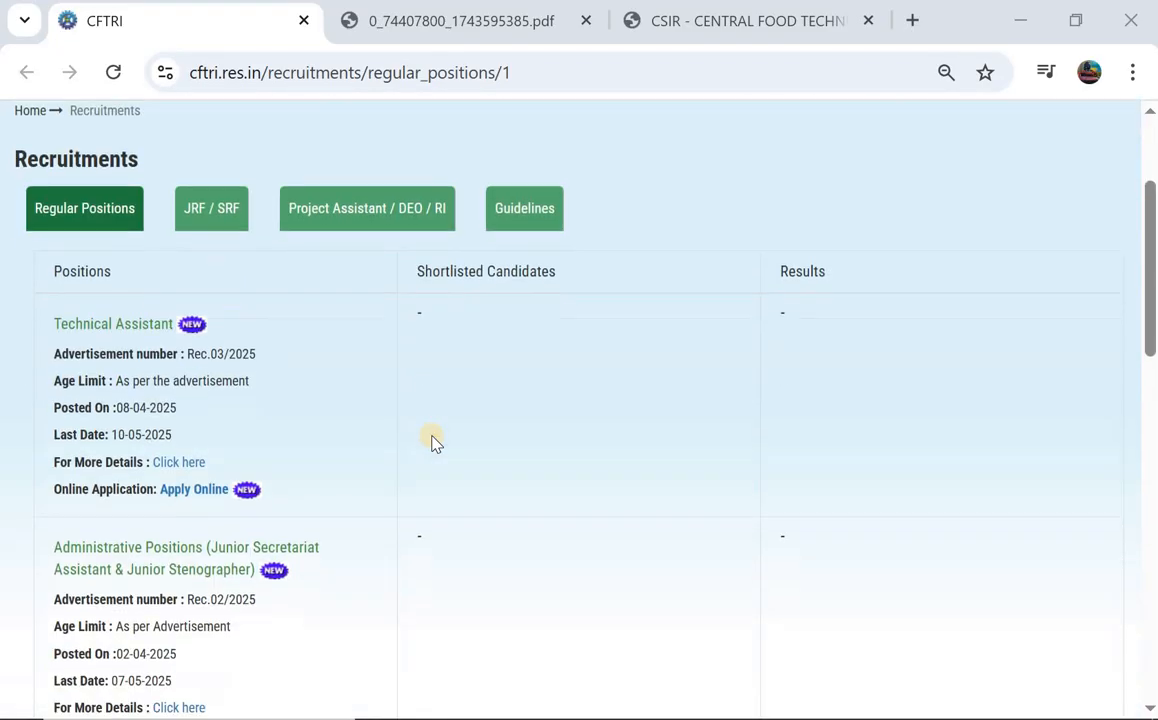
{"action": "scroll", "coordinate": [432, 441], "scroll_direction": "up", "scroll_amount": 3}
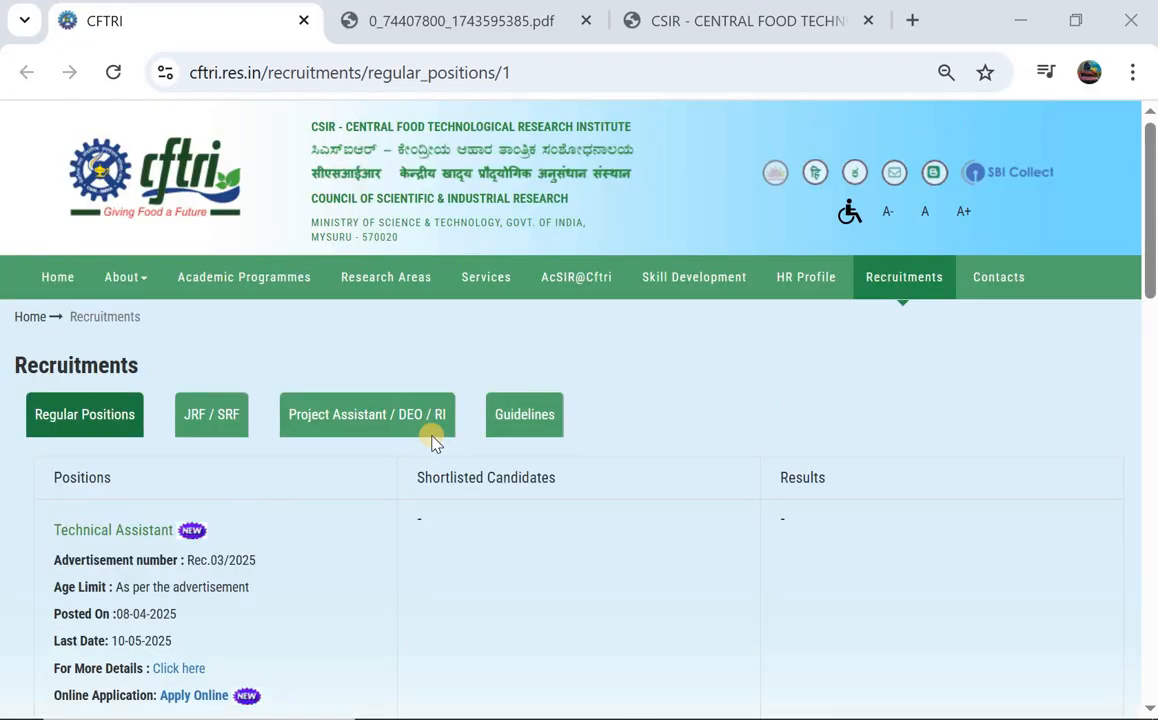
{"action": "left_click", "coordinate": [439, 21]}
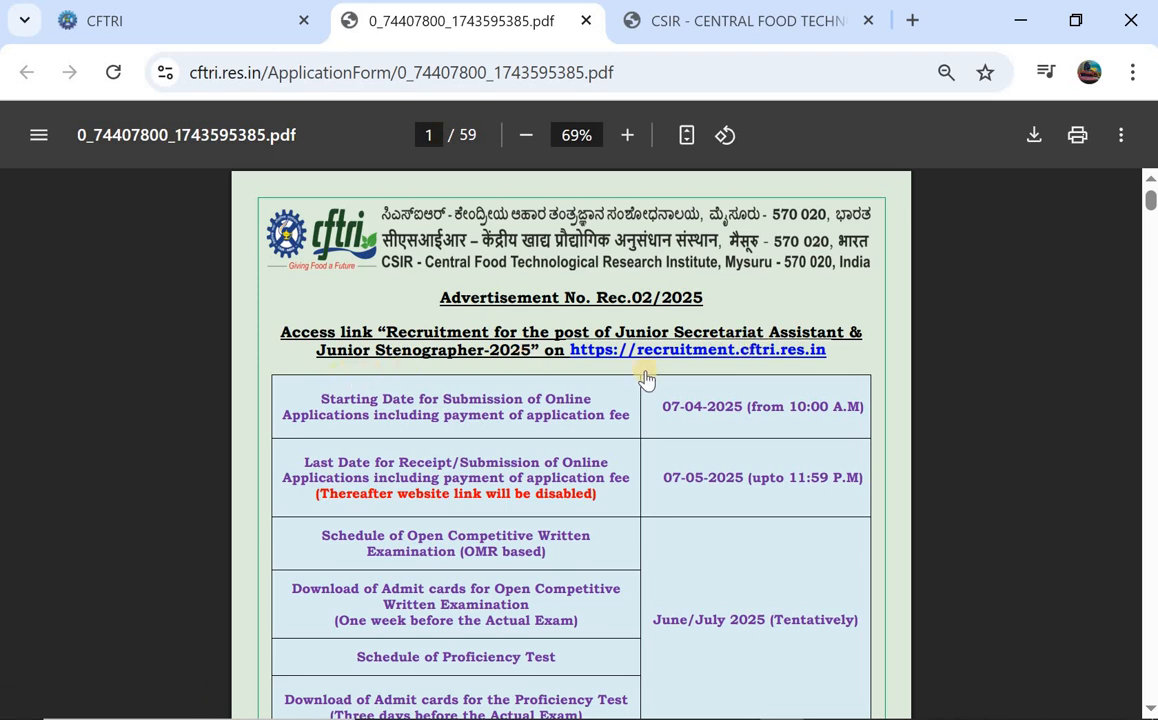
Scroll through PDF pages 1–2 down to the page 3 minimum qualifications table.
{"action": "scroll", "coordinate": [630, 405], "scroll_direction": "down", "scroll_amount": 1}
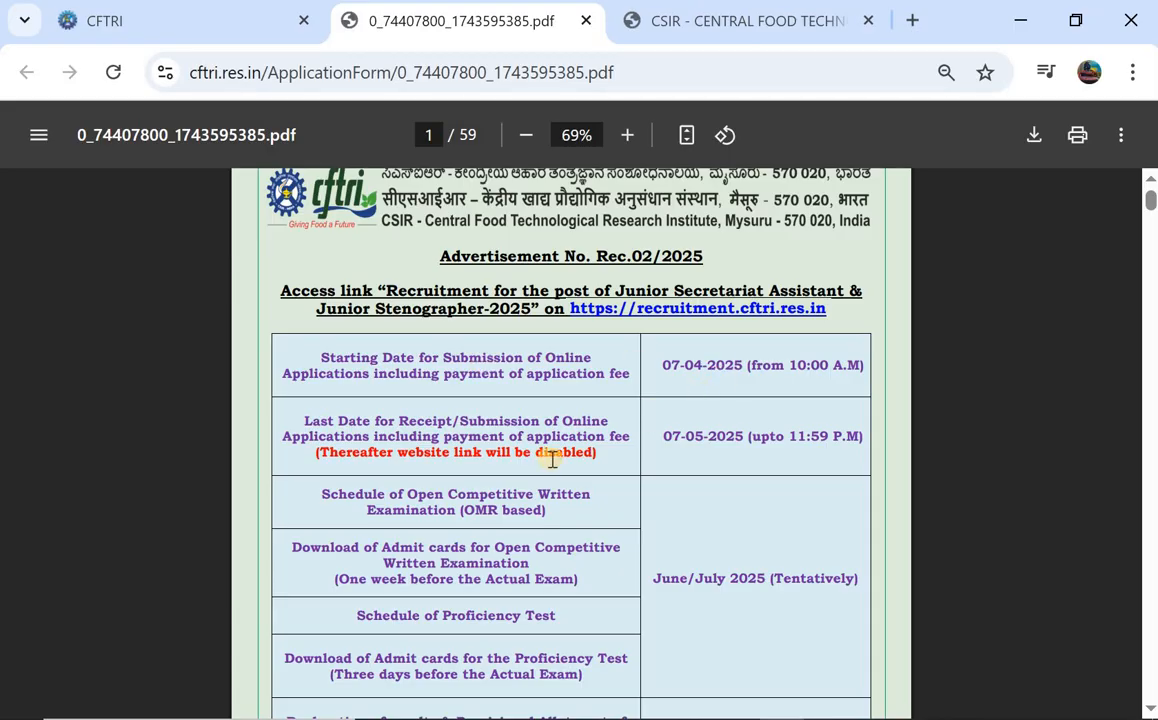
{"action": "scroll", "coordinate": [704, 425], "scroll_direction": "down", "scroll_amount": 1}
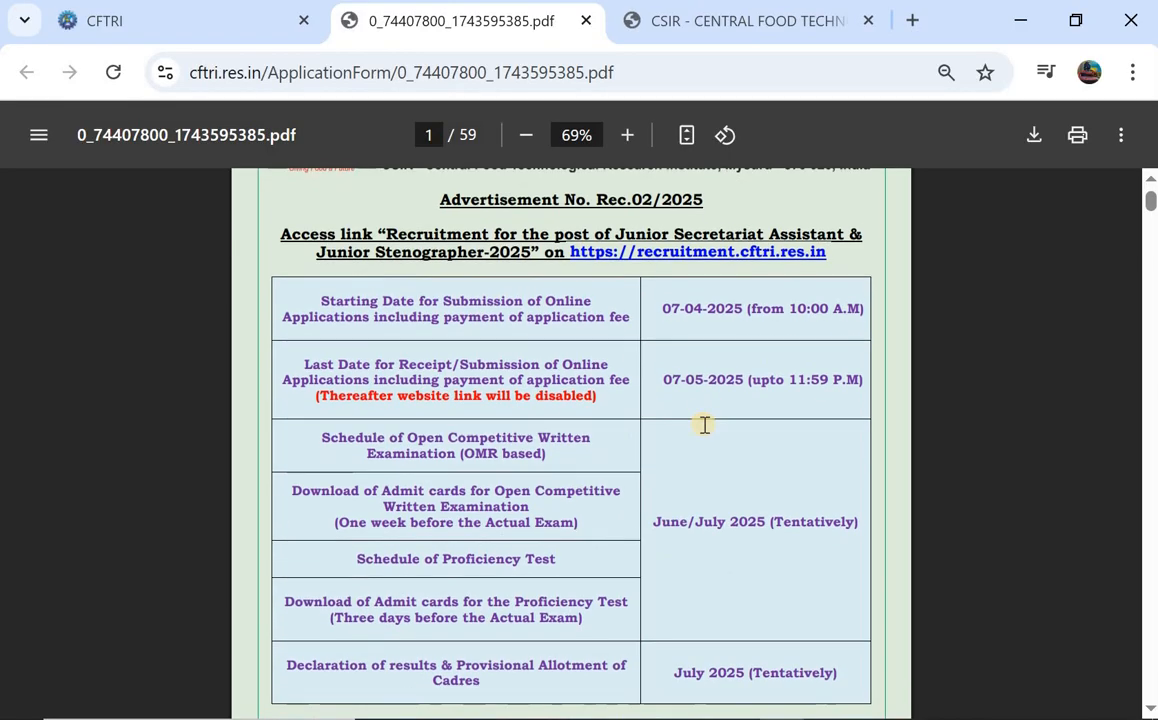
{"action": "scroll", "coordinate": [714, 385], "scroll_direction": "down", "scroll_amount": 1}
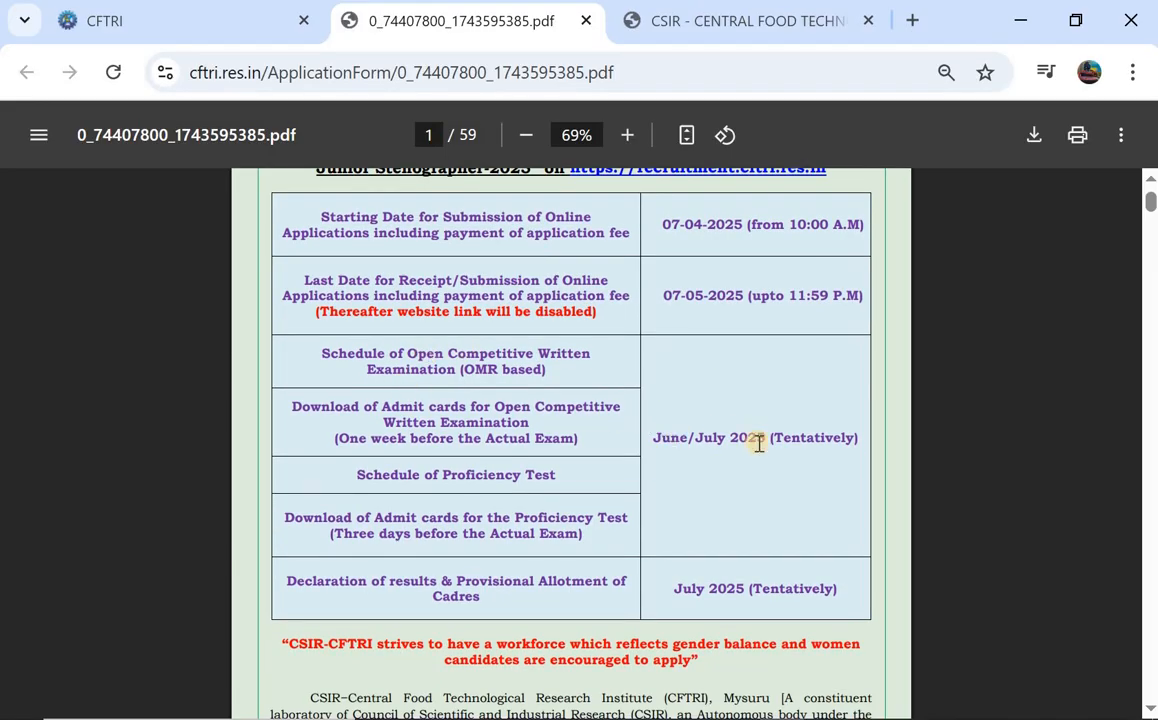
{"action": "scroll", "coordinate": [757, 444], "scroll_direction": "down", "scroll_amount": 1}
{"action": "scroll", "coordinate": [763, 388], "scroll_direction": "down", "scroll_amount": 1}
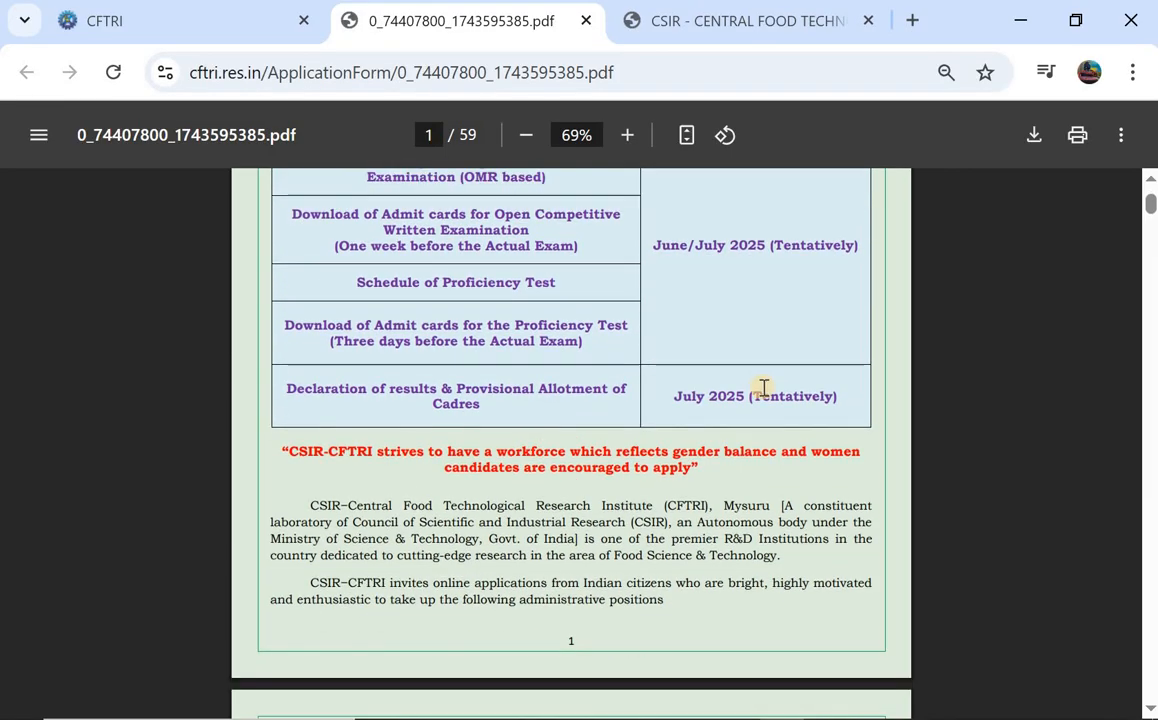
{"action": "scroll", "coordinate": [763, 388], "scroll_direction": "down", "scroll_amount": 5}
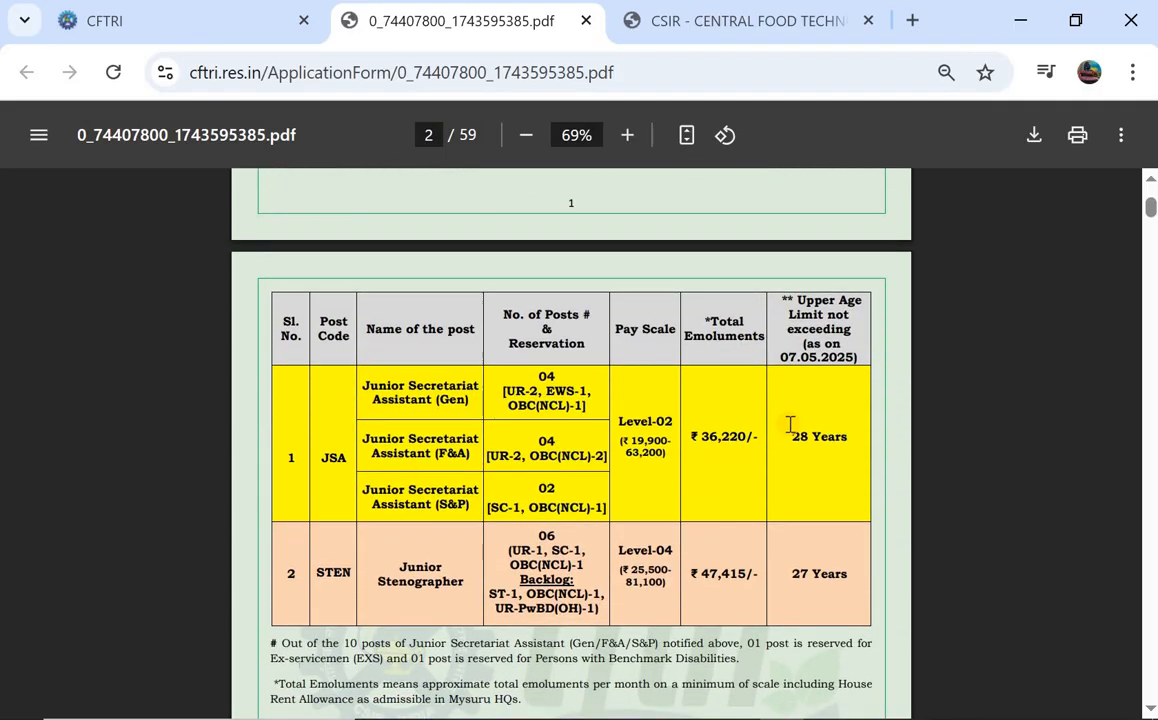
{"action": "scroll", "coordinate": [500, 470], "scroll_direction": "down", "scroll_amount": 1}
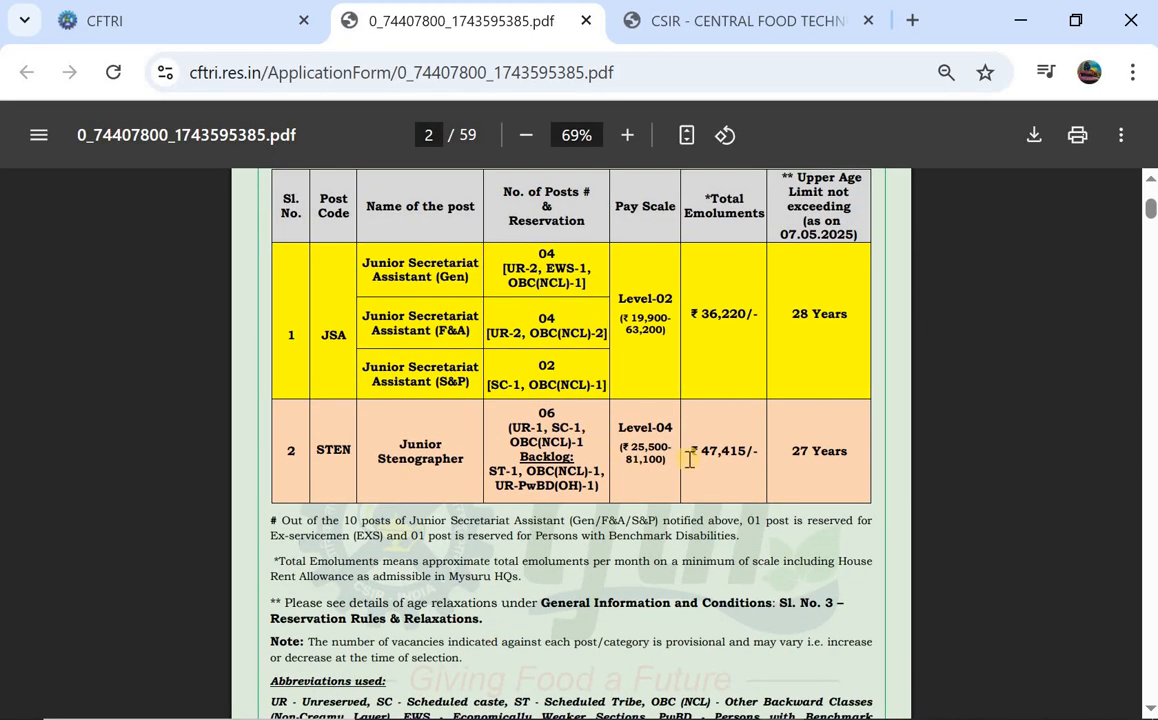
{"action": "scroll", "coordinate": [689, 459], "scroll_direction": "down", "scroll_amount": 2}
{"action": "scroll", "coordinate": [510, 436], "scroll_direction": "down", "scroll_amount": 3}
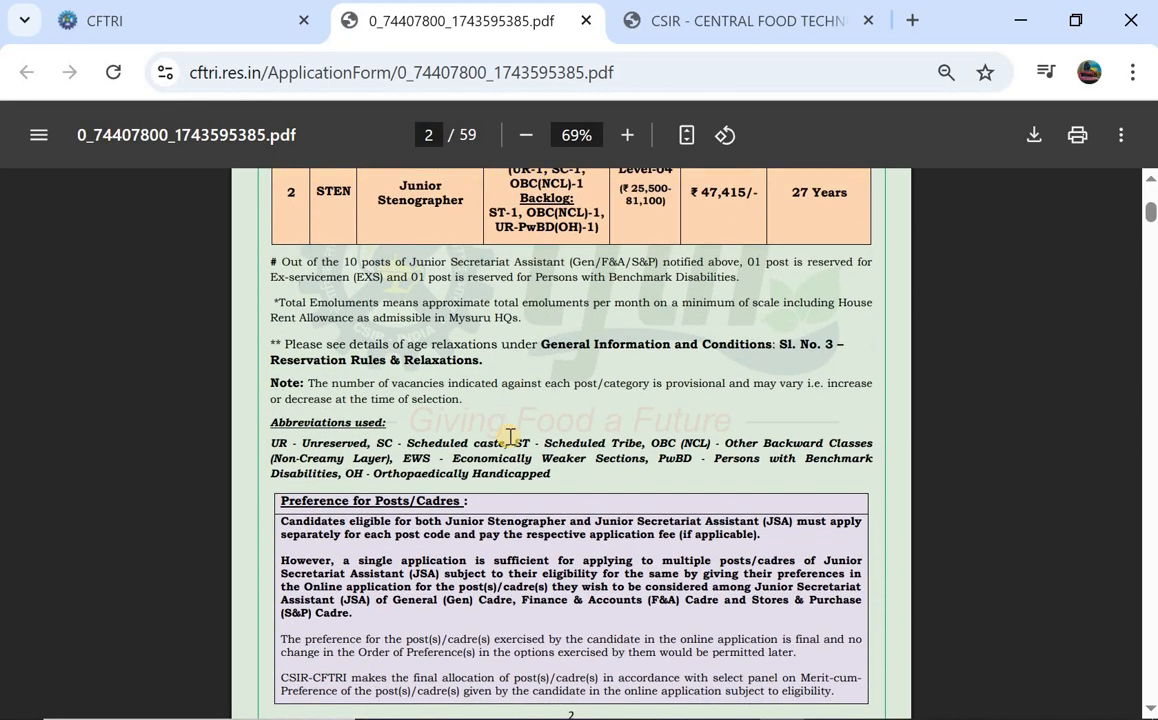
{"action": "scroll", "coordinate": [510, 436], "scroll_direction": "down", "scroll_amount": 1}
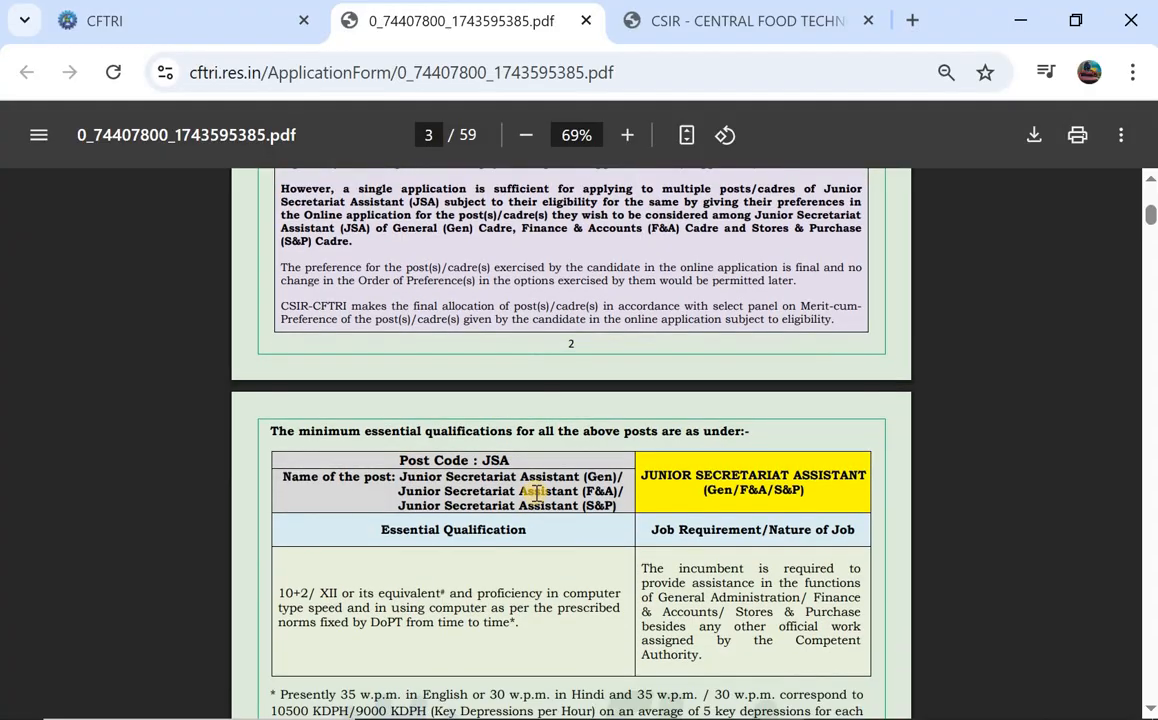
{"action": "scroll", "coordinate": [296, 466], "scroll_direction": "down", "scroll_amount": 1}
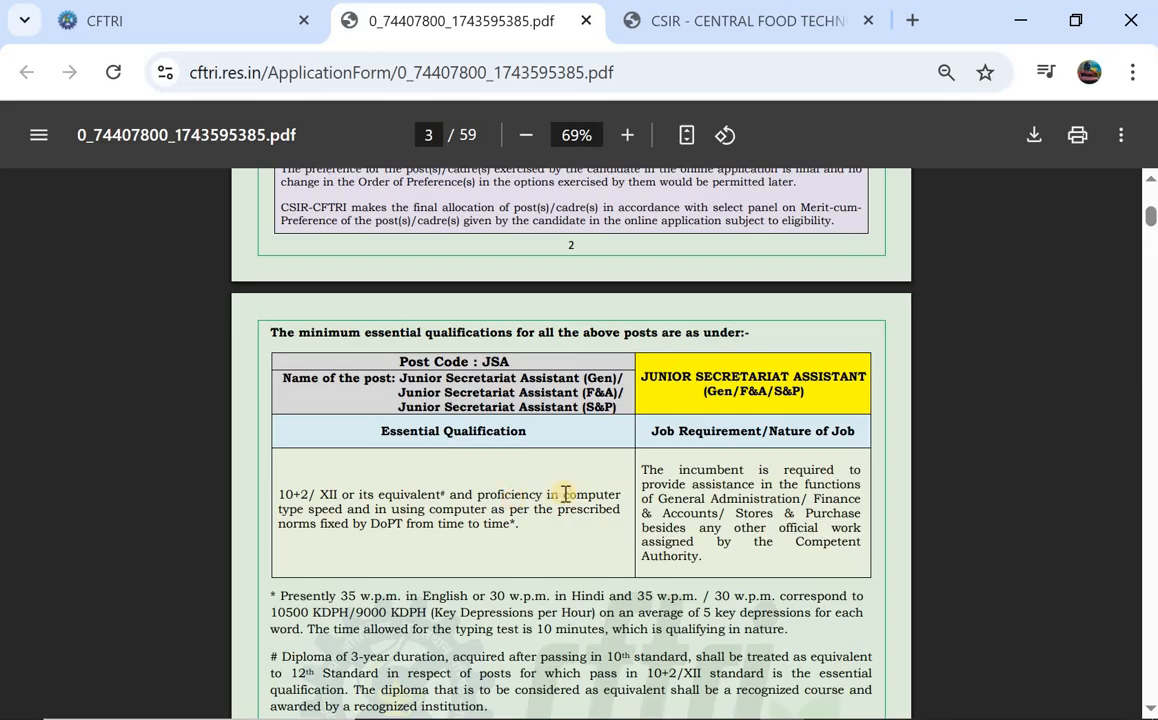
{"action": "scroll", "coordinate": [565, 493], "scroll_direction": "down", "scroll_amount": 1}
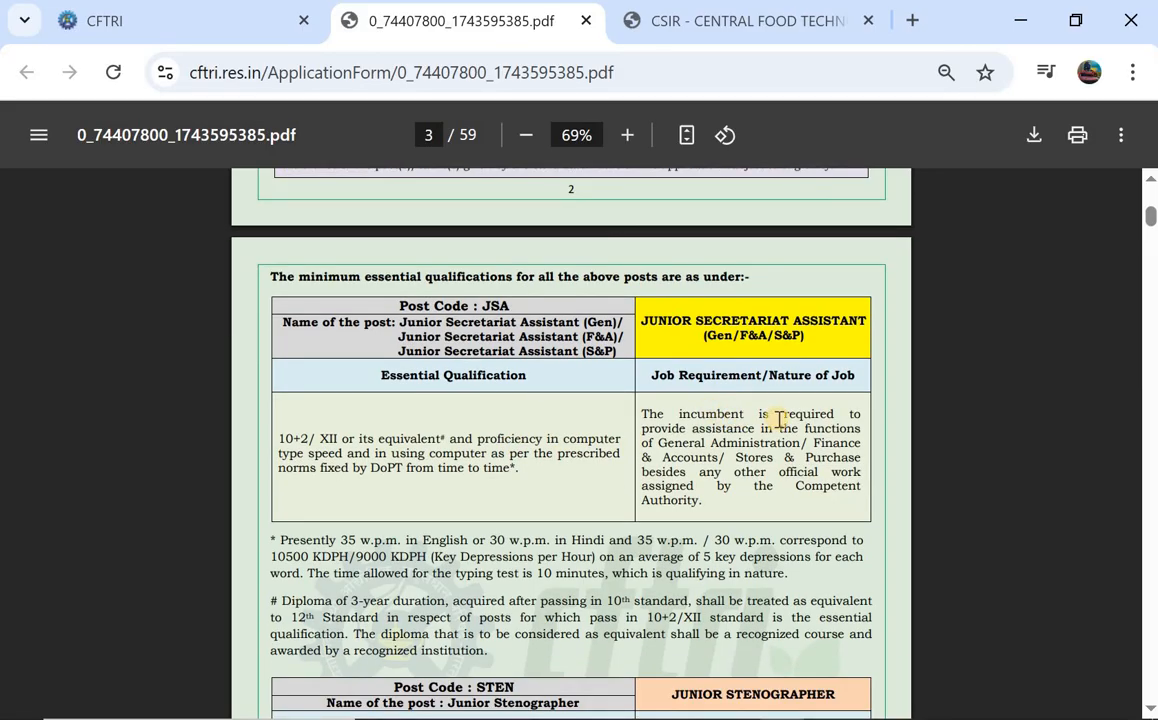
{"action": "scroll", "coordinate": [779, 418], "scroll_direction": "down", "scroll_amount": 1}
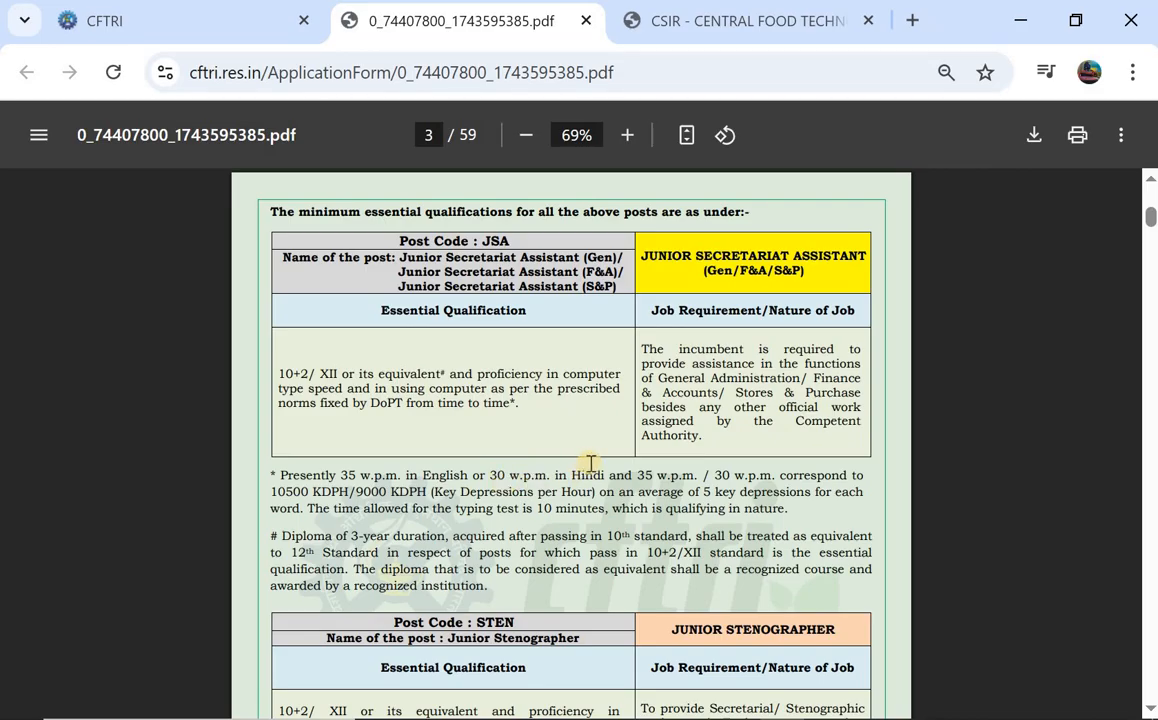
{"action": "scroll", "coordinate": [590, 463], "scroll_direction": "down", "scroll_amount": 1}
{"action": "scroll", "coordinate": [540, 460], "scroll_direction": "down", "scroll_amount": 2}
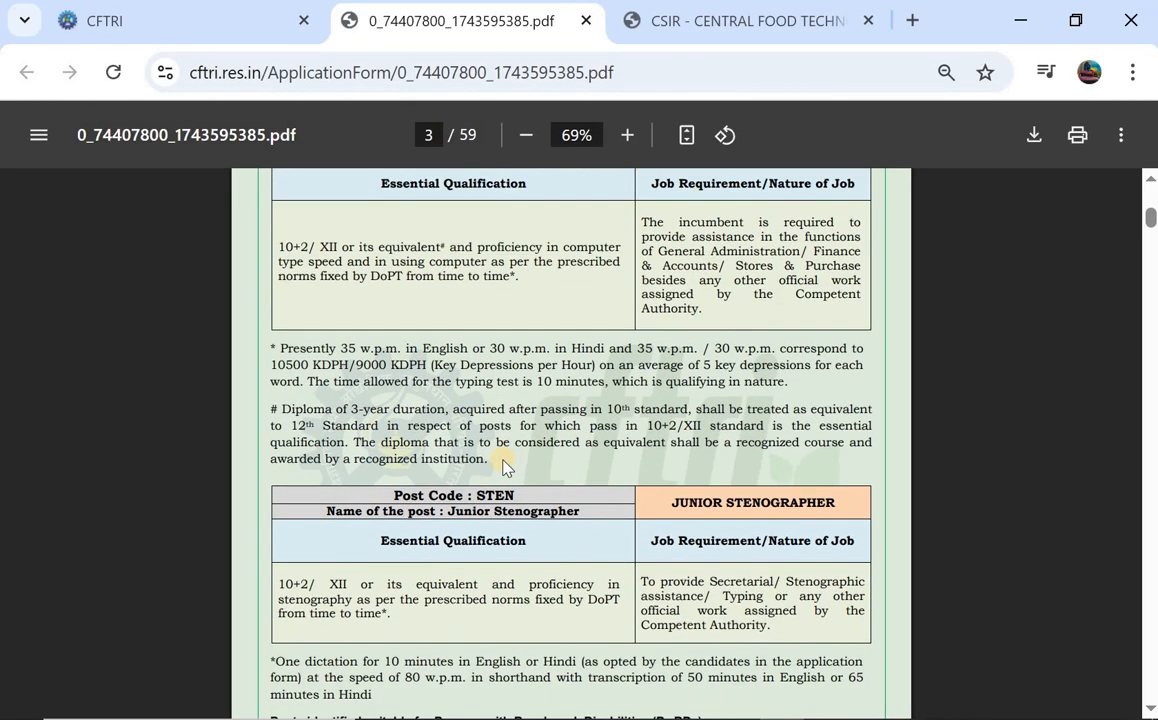
{"action": "scroll", "coordinate": [503, 467], "scroll_direction": "down", "scroll_amount": 2}
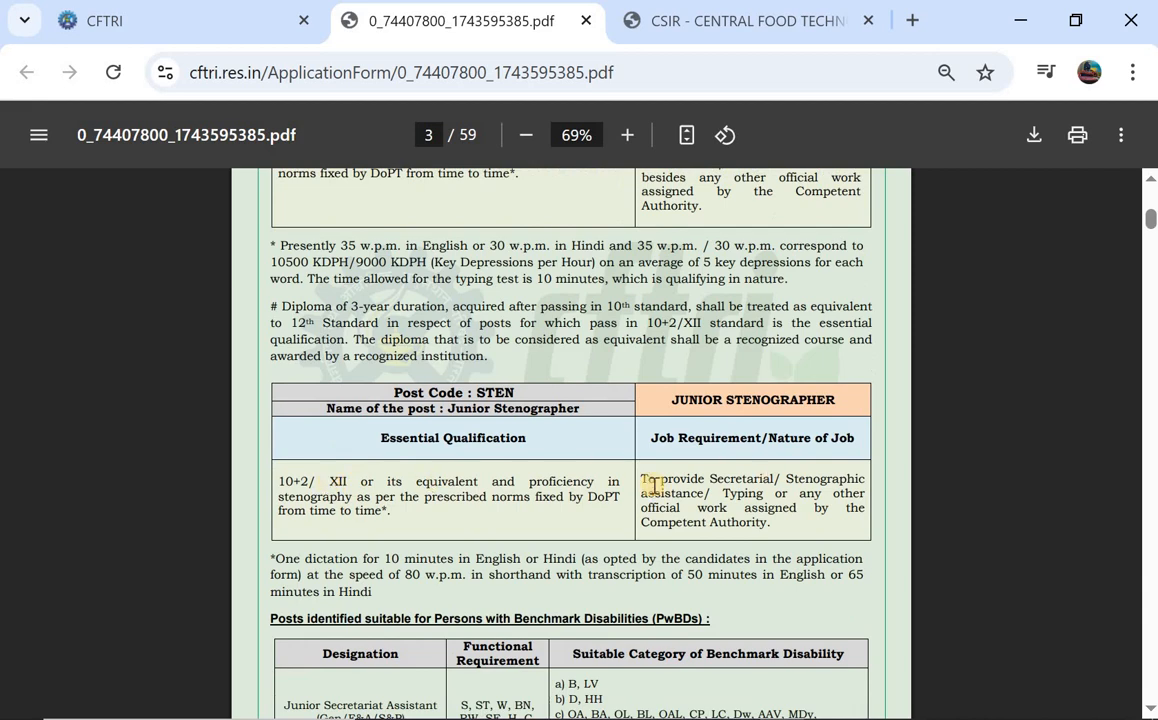
{"action": "scroll", "coordinate": [649, 465], "scroll_direction": "down", "scroll_amount": 4}
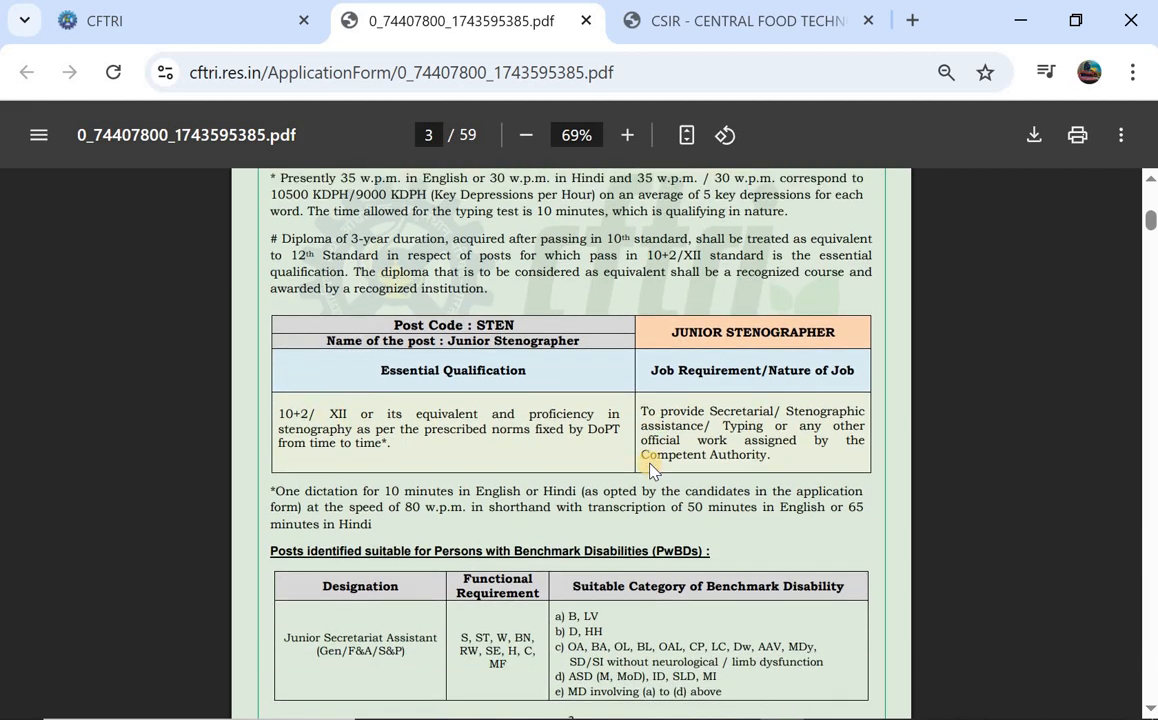
{"action": "scroll", "coordinate": [528, 422], "scroll_direction": "down", "scroll_amount": 5}
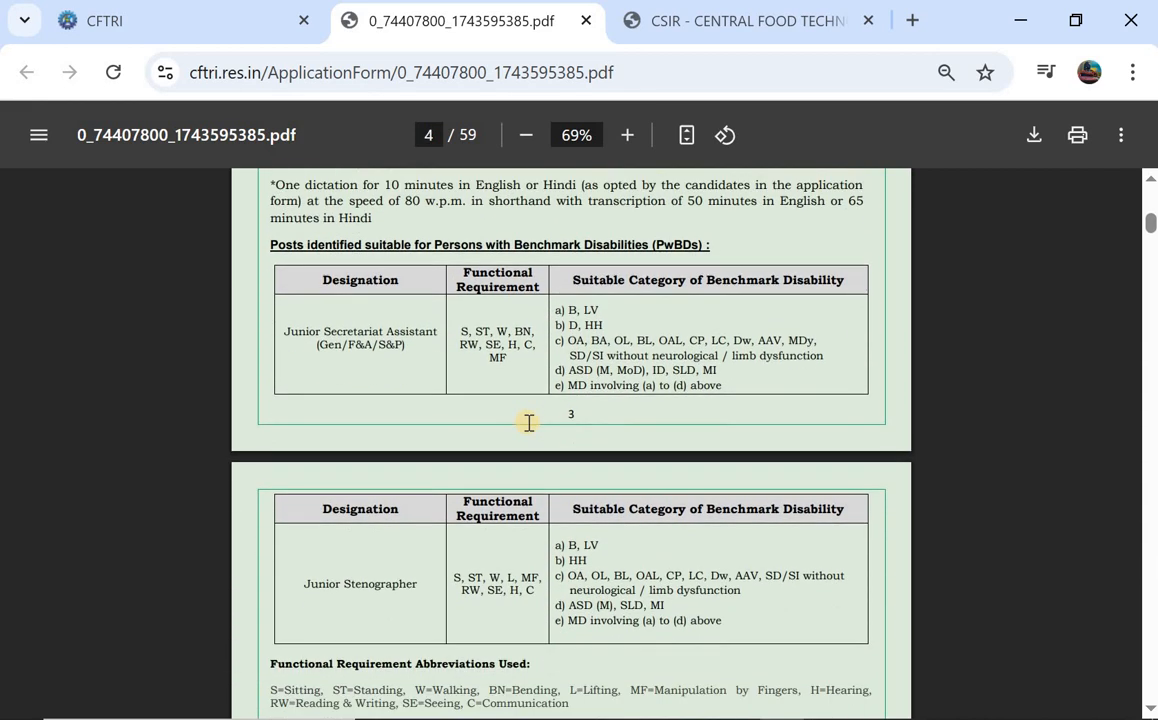
{"action": "scroll", "coordinate": [528, 422], "scroll_direction": "up", "scroll_amount": 9}
{"action": "scroll", "coordinate": [528, 422], "scroll_direction": "up", "scroll_amount": 12}
{"action": "scroll", "coordinate": [528, 422], "scroll_direction": "down", "scroll_amount": 6}
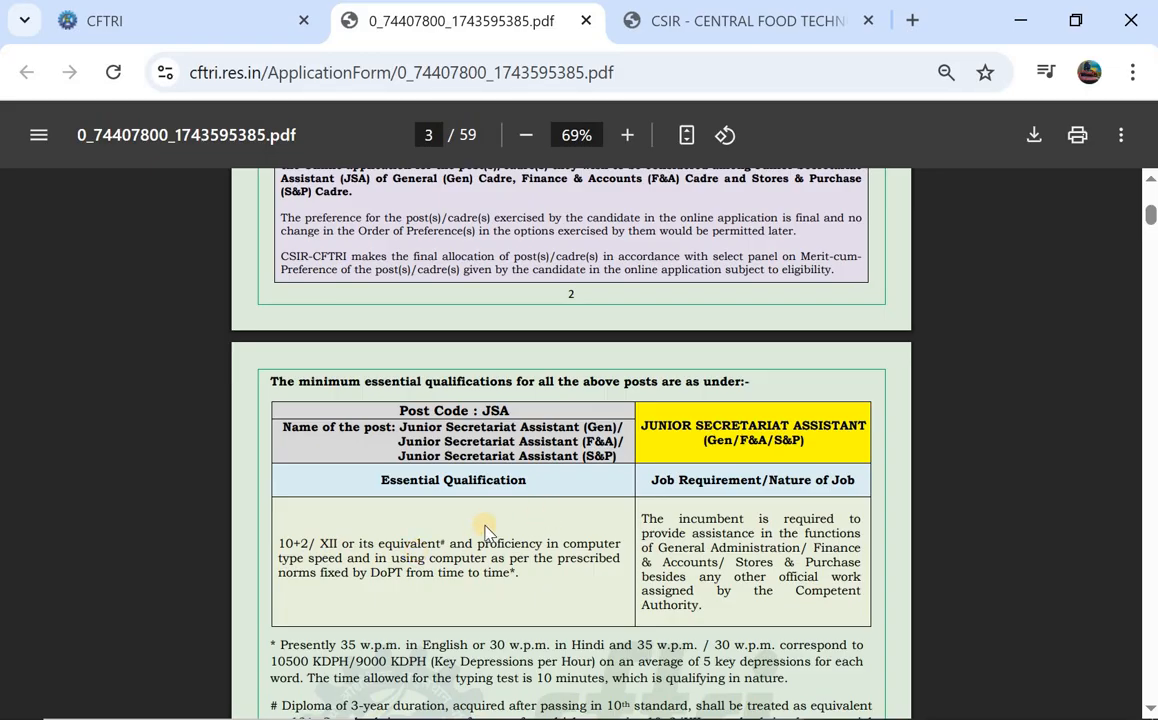
Scroll the PDF from page 3 down to page 7's Reservation Rules & Relaxations section.
{"action": "scroll", "coordinate": [484, 530], "scroll_direction": "down", "scroll_amount": 10}
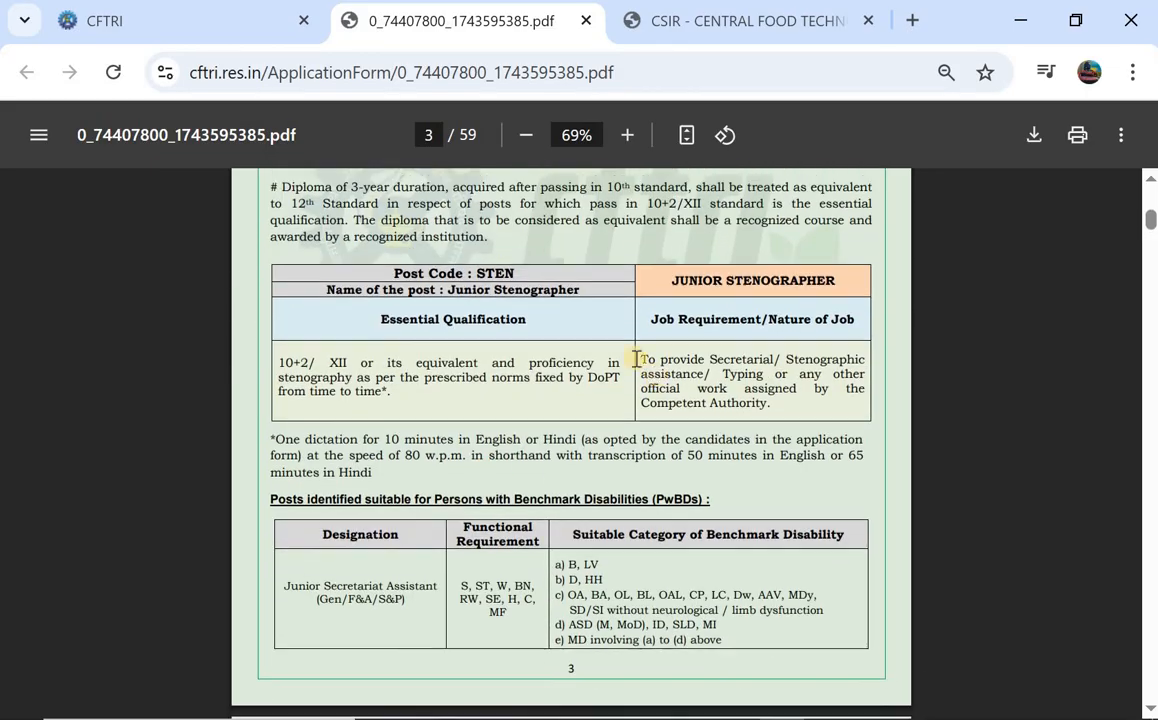
{"action": "scroll", "coordinate": [550, 378], "scroll_direction": "down", "scroll_amount": 20}
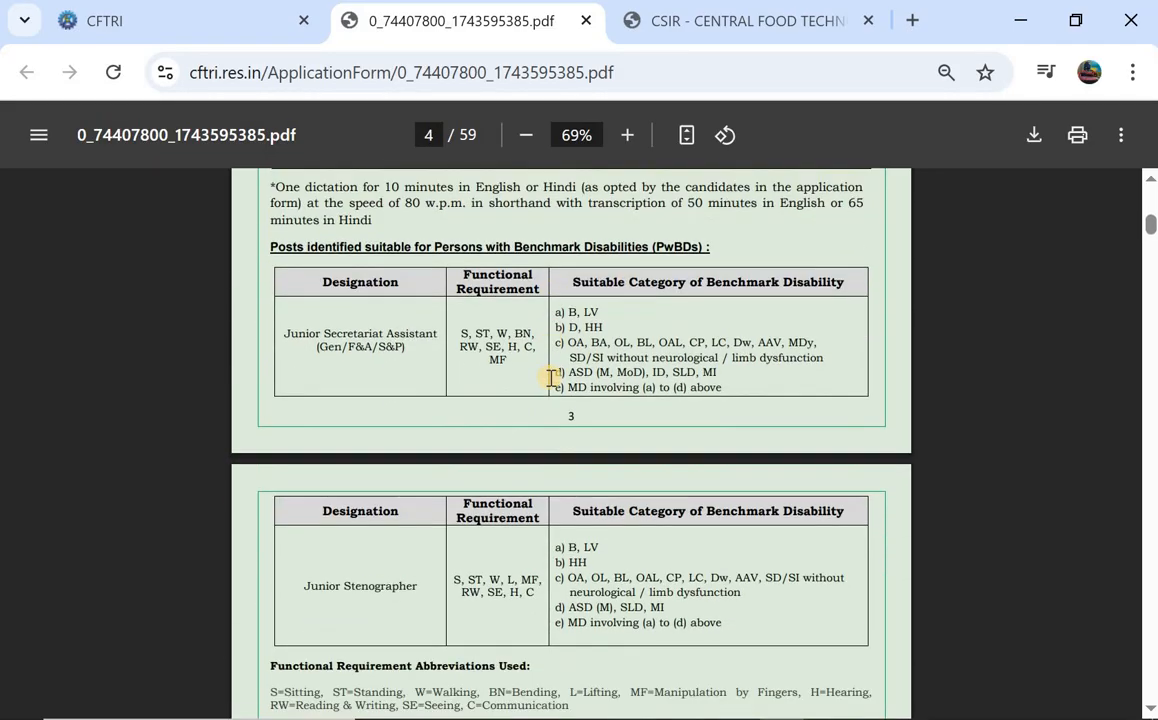
{"action": "scroll", "coordinate": [550, 378], "scroll_direction": "down", "scroll_amount": 15}
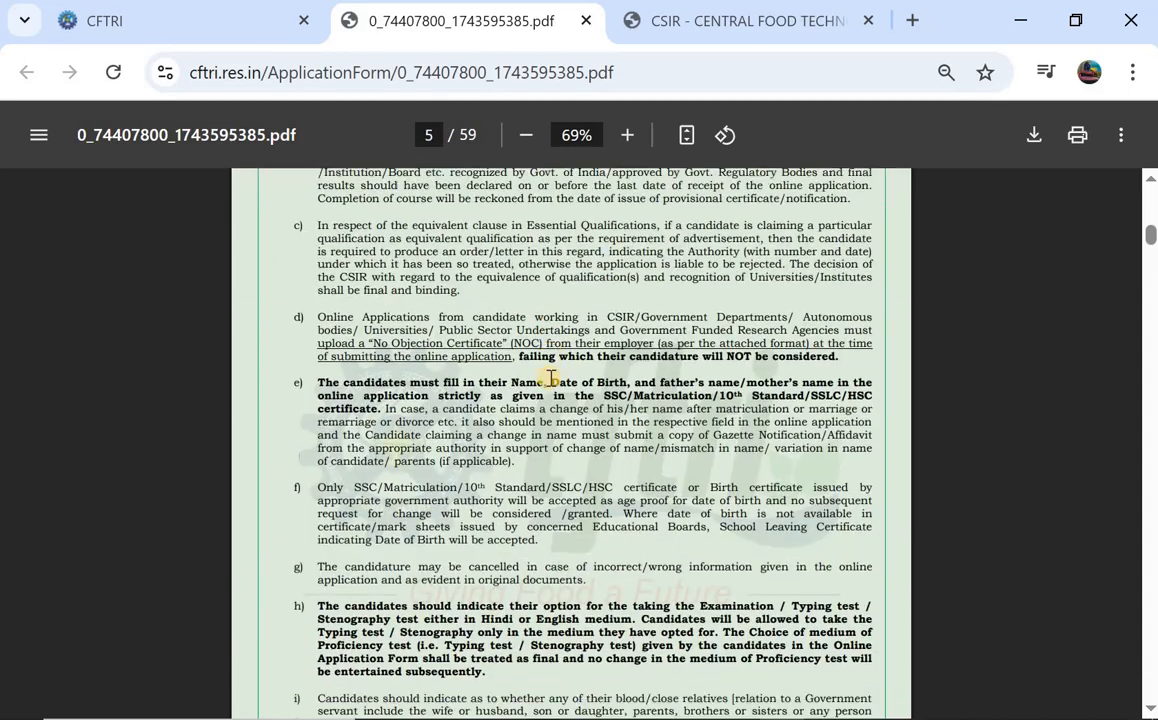
{"action": "scroll", "coordinate": [550, 378], "scroll_direction": "down", "scroll_amount": 5}
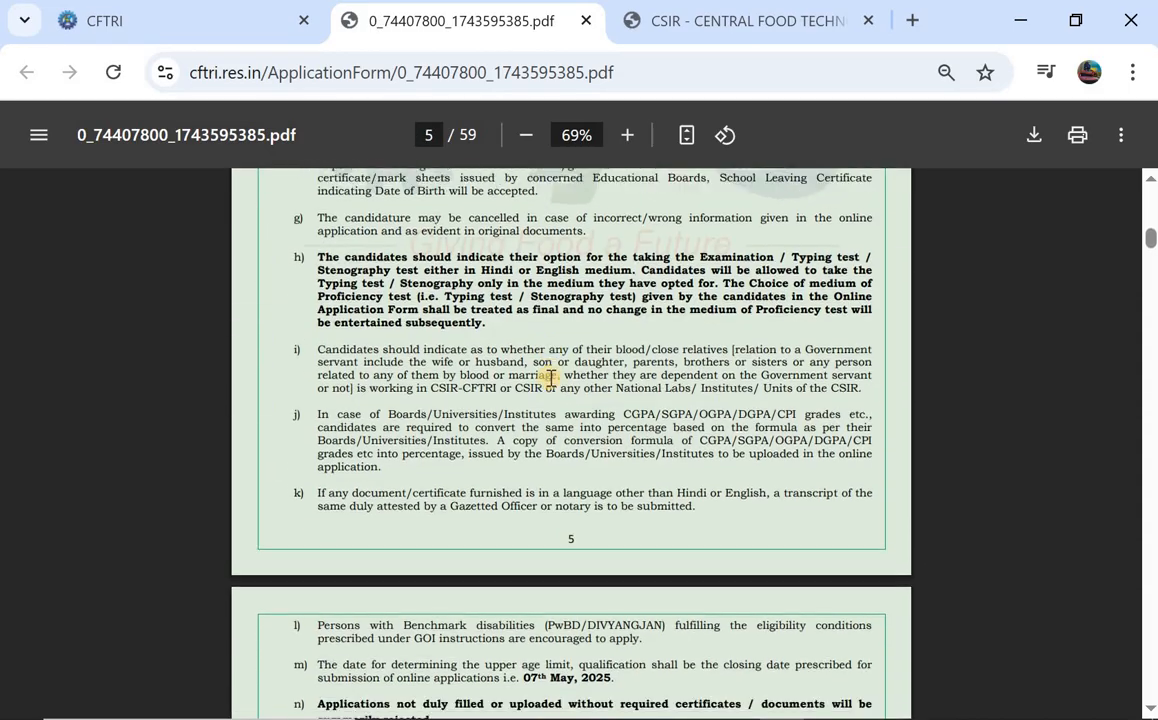
{"action": "scroll", "coordinate": [550, 378], "scroll_direction": "down", "scroll_amount": 10}
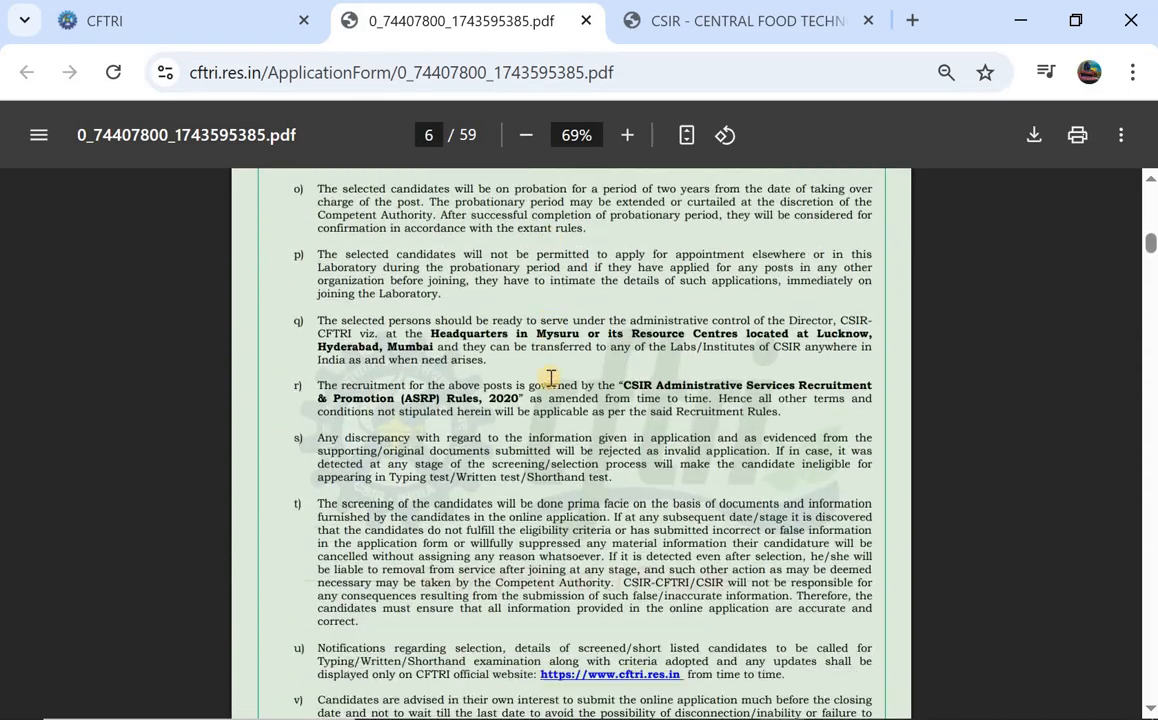
{"action": "scroll", "coordinate": [550, 378], "scroll_direction": "down", "scroll_amount": 10}
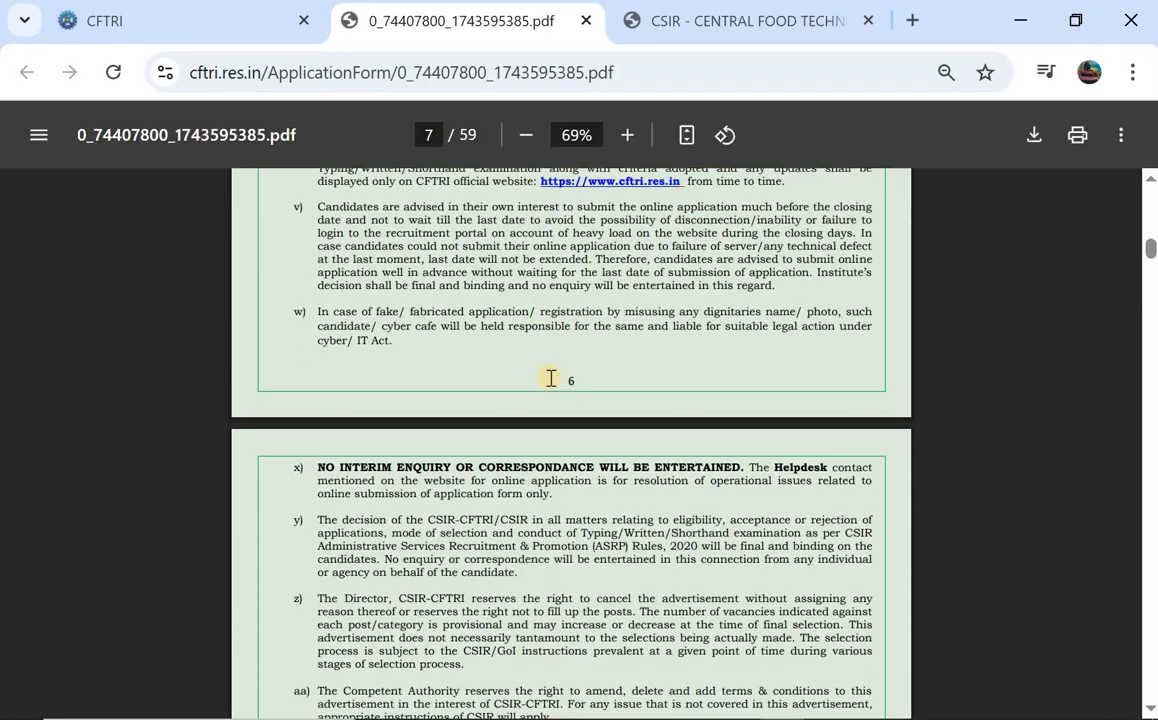
{"action": "scroll", "coordinate": [550, 378], "scroll_direction": "down", "scroll_amount": 3}
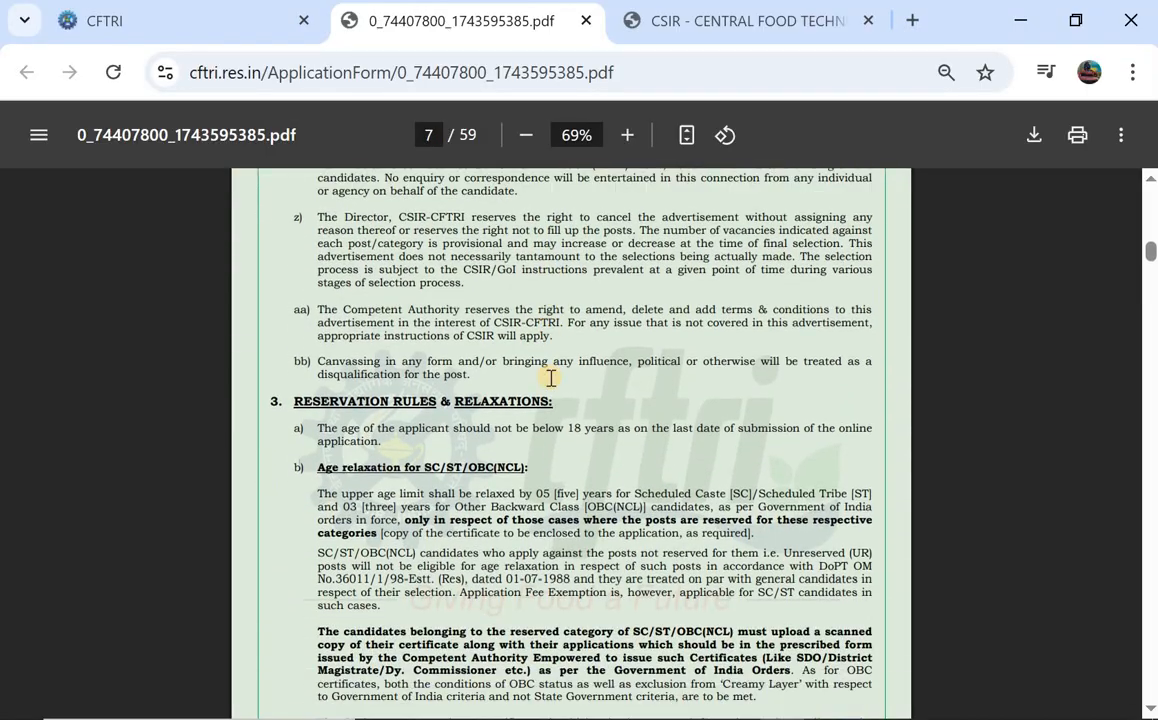
{"action": "scroll", "coordinate": [470, 430], "scroll_direction": "down", "scroll_amount": 8}
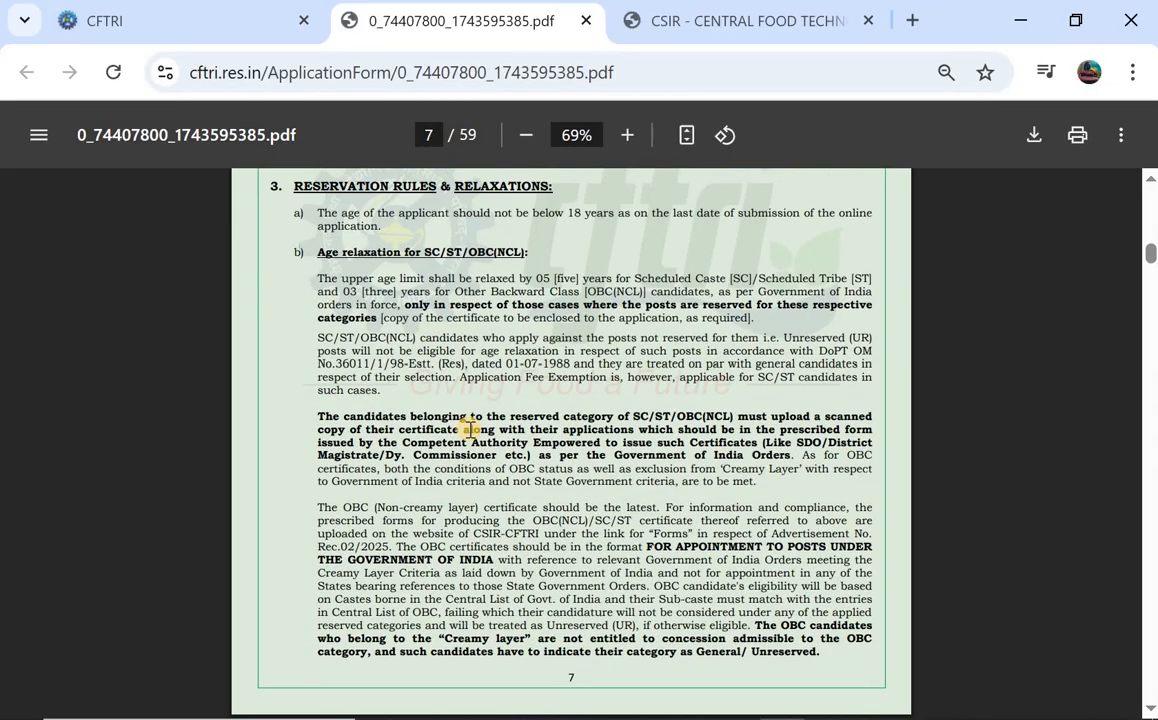
Switch back to the CFTRI Recruitments tab and browse the regular positions list.
{"action": "left_click", "coordinate": [178, 24]}
{"action": "scroll", "coordinate": [256, 521], "scroll_direction": "down", "scroll_amount": 1}
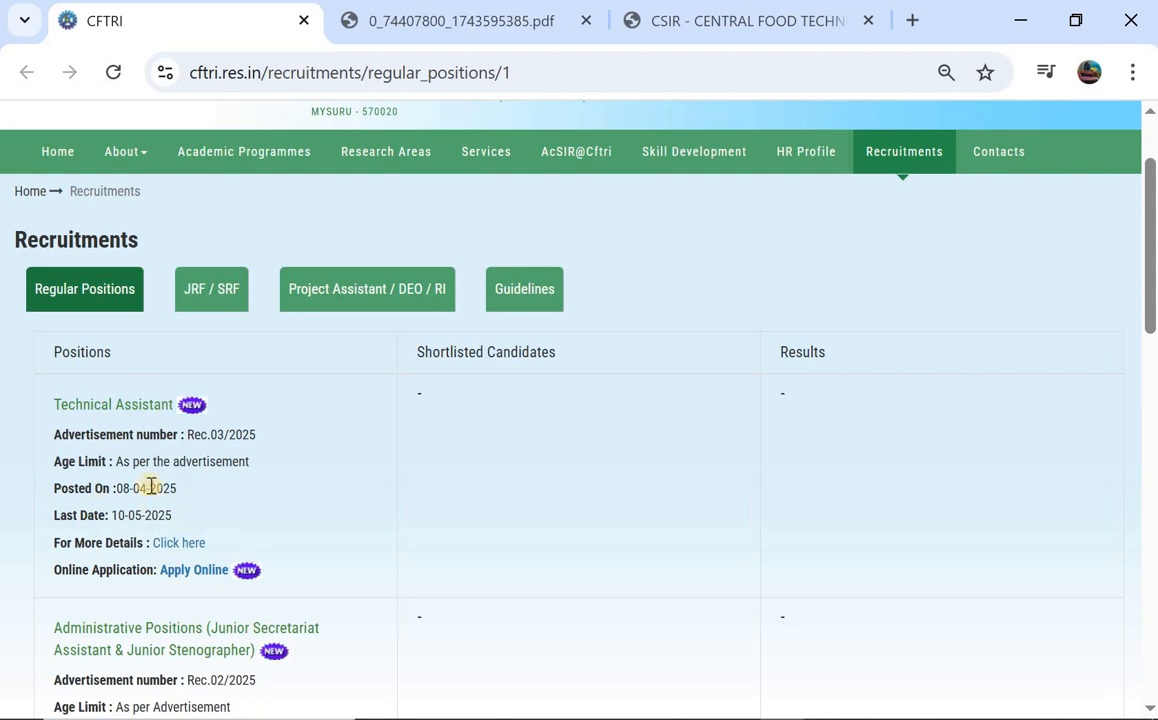
{"action": "scroll", "coordinate": [202, 531], "scroll_direction": "down", "scroll_amount": 1}
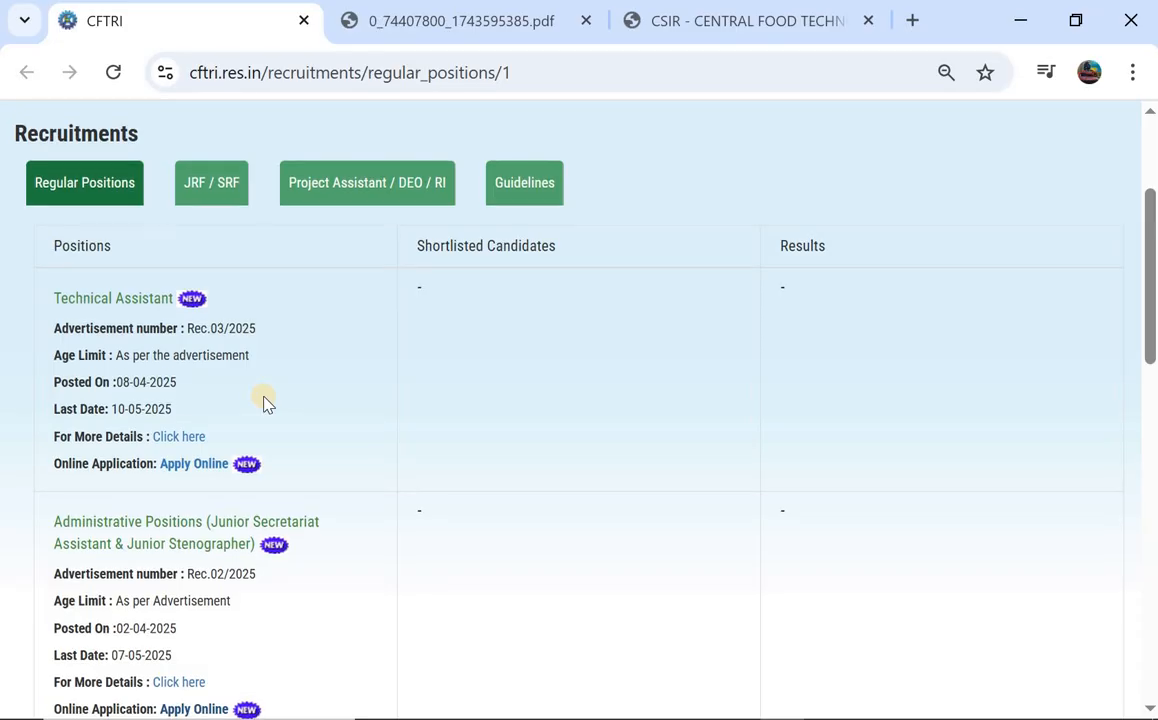
{"action": "scroll", "coordinate": [262, 405], "scroll_direction": "down", "scroll_amount": 1}
{"action": "scroll", "coordinate": [264, 403], "scroll_direction": "up", "scroll_amount": 3}
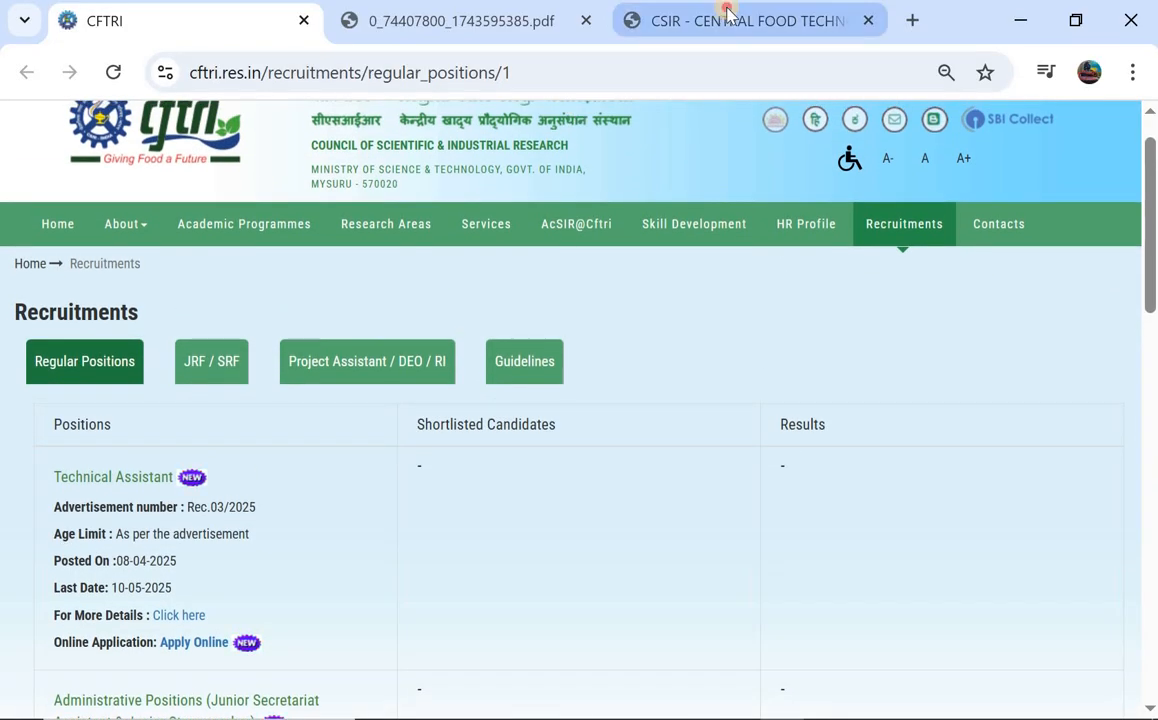
On the portal tab, choose Apply Online for Junior Secretariat Assistant & Junior Steno Recruitment 2025.
{"action": "left_click", "coordinate": [724, 14]}
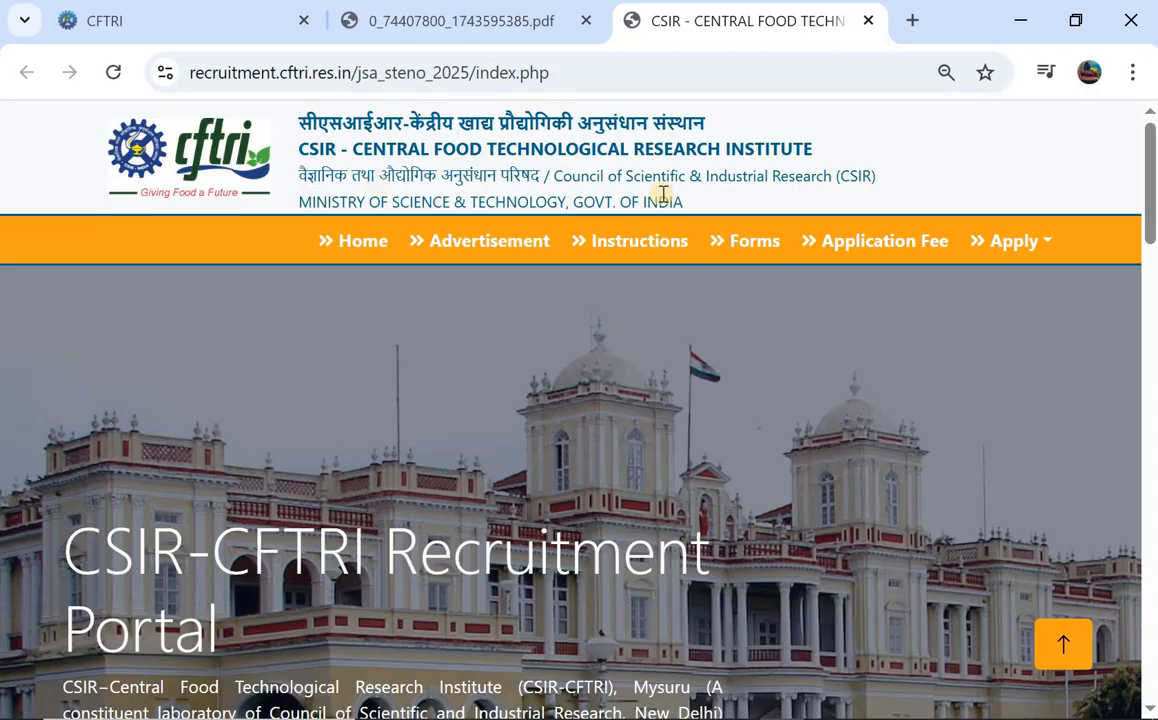
{"action": "scroll", "coordinate": [740, 207], "scroll_direction": "down", "scroll_amount": 2}
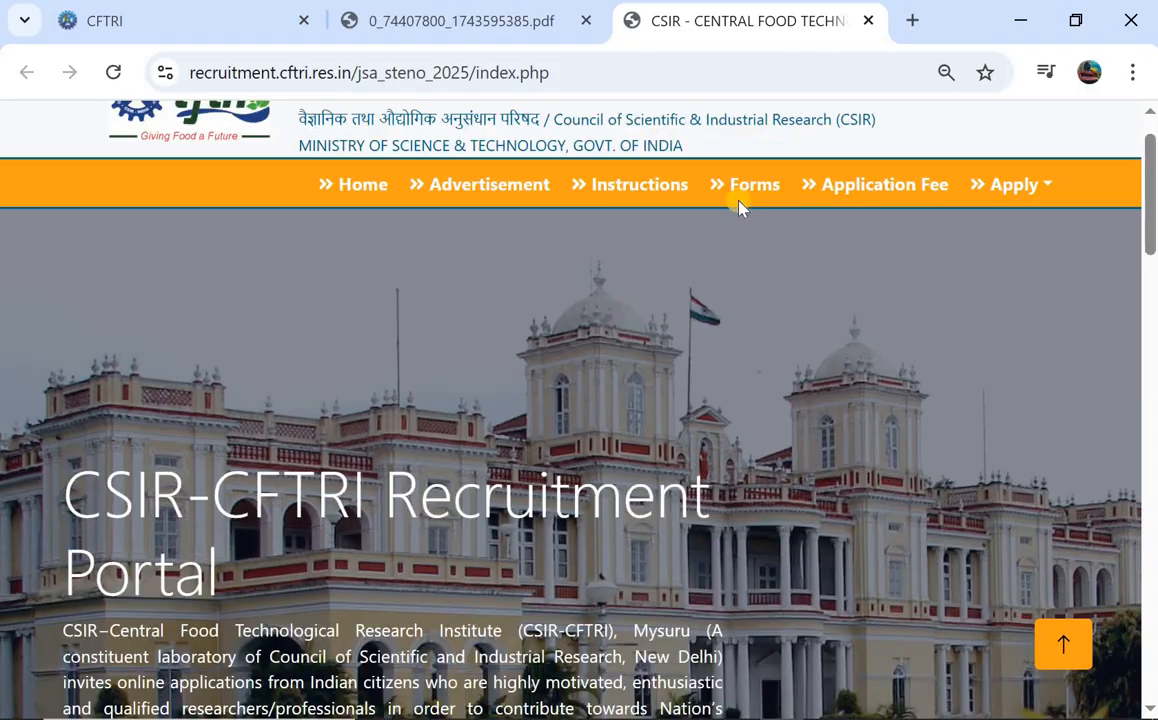
{"action": "scroll", "coordinate": [740, 207], "scroll_direction": "down", "scroll_amount": 4}
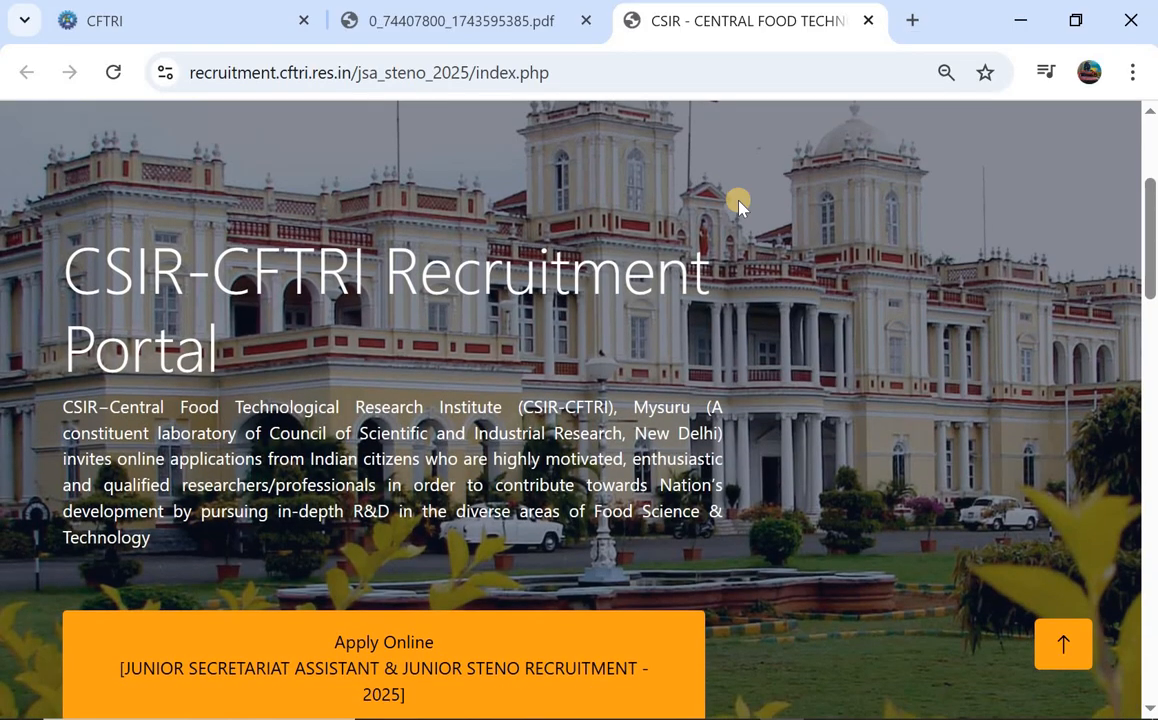
{"action": "scroll", "coordinate": [393, 344], "scroll_direction": "down", "scroll_amount": 1}
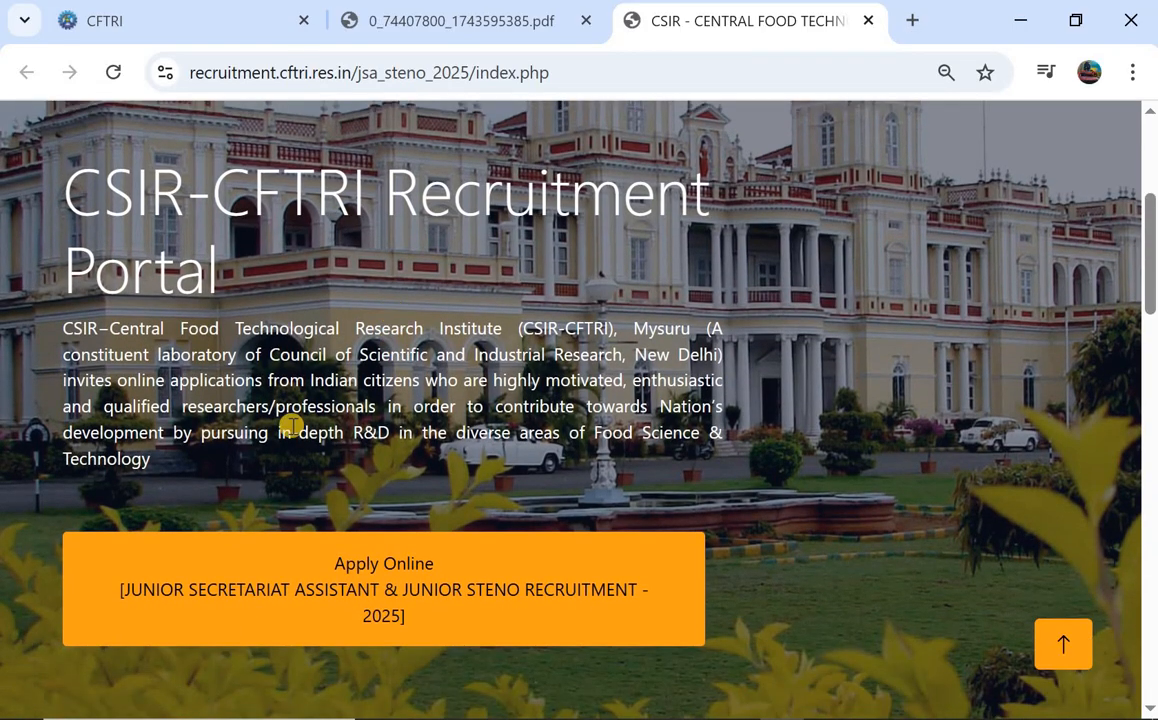
{"action": "scroll", "coordinate": [287, 430], "scroll_direction": "down", "scroll_amount": 1}
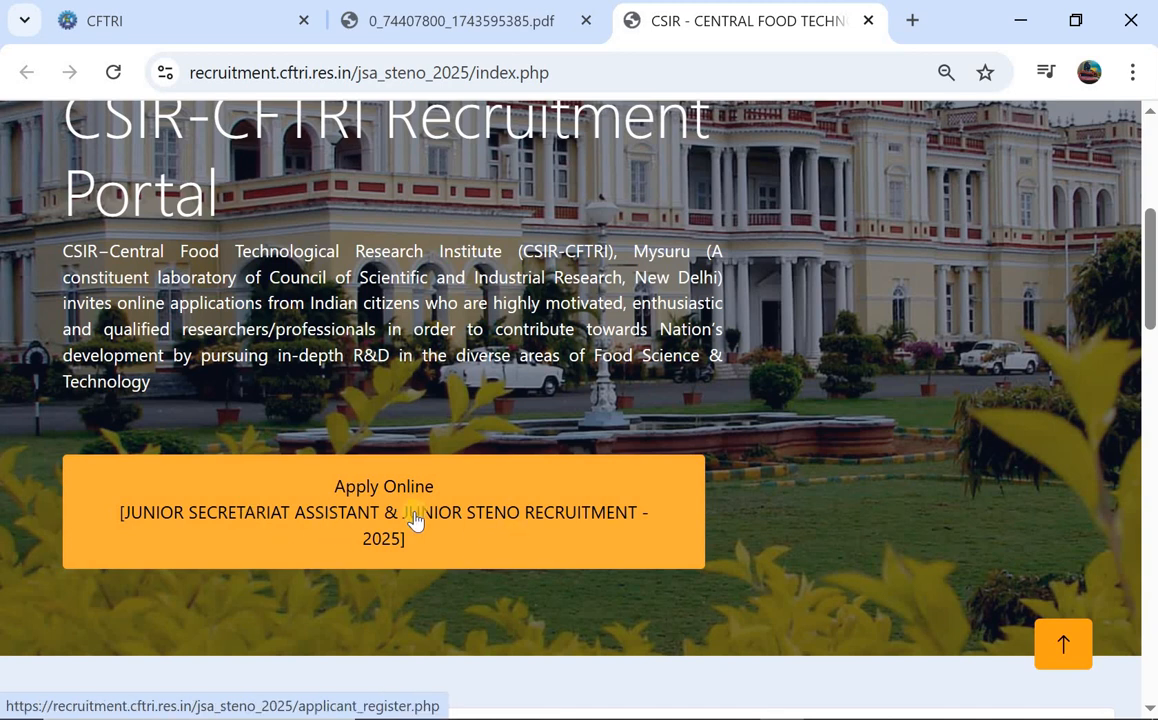
{"action": "left_click", "coordinate": [362, 508]}
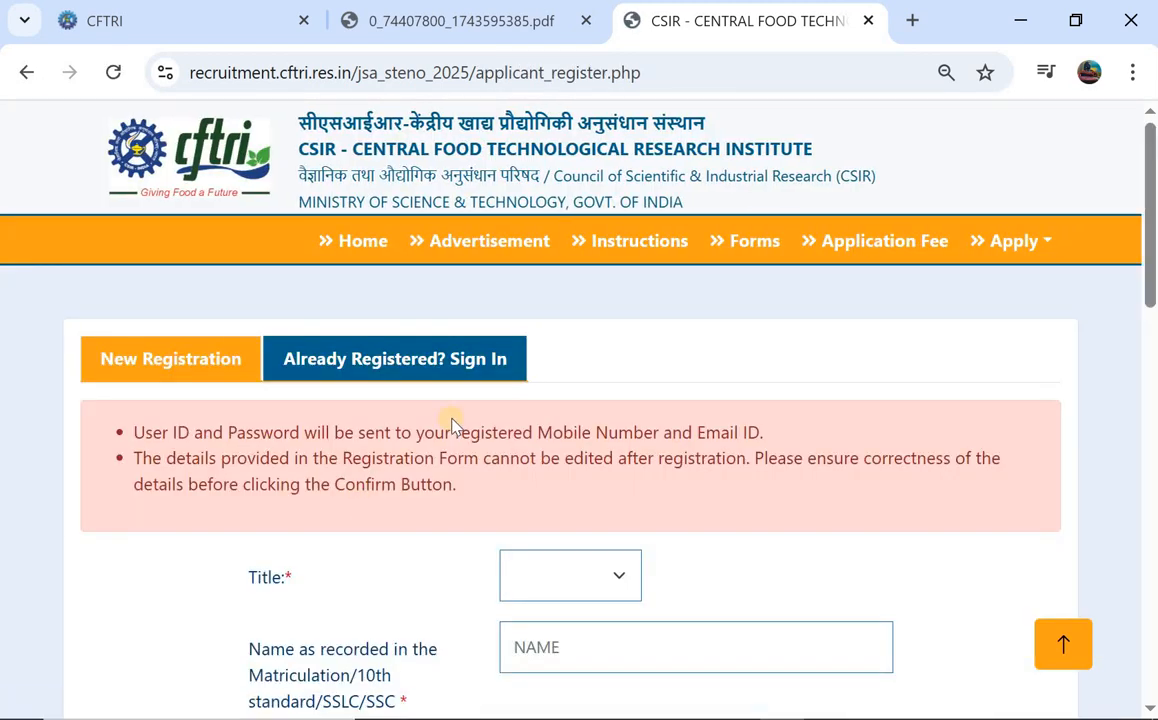
Set the title to Mr. and enter the applicant's name in Name and Confirm Name.
{"action": "scroll", "coordinate": [451, 424], "scroll_direction": "down", "scroll_amount": 1}
{"action": "scroll", "coordinate": [620, 357], "scroll_direction": "down", "scroll_amount": 1}
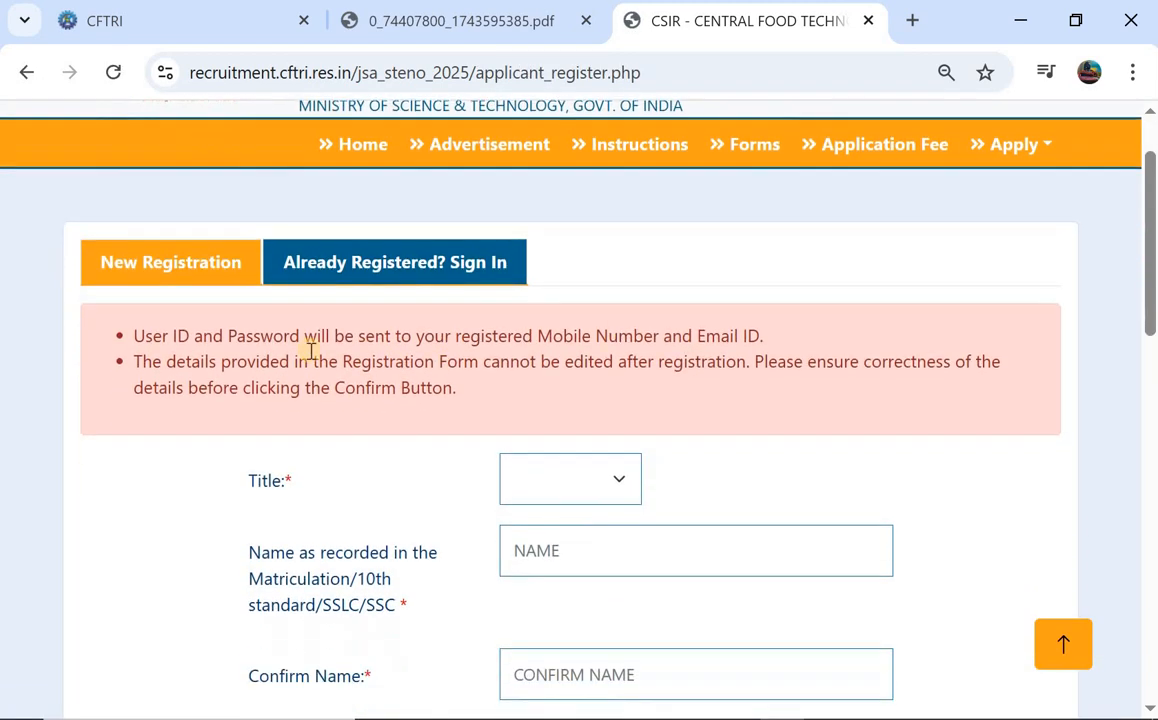
{"action": "left_click", "coordinate": [587, 482]}
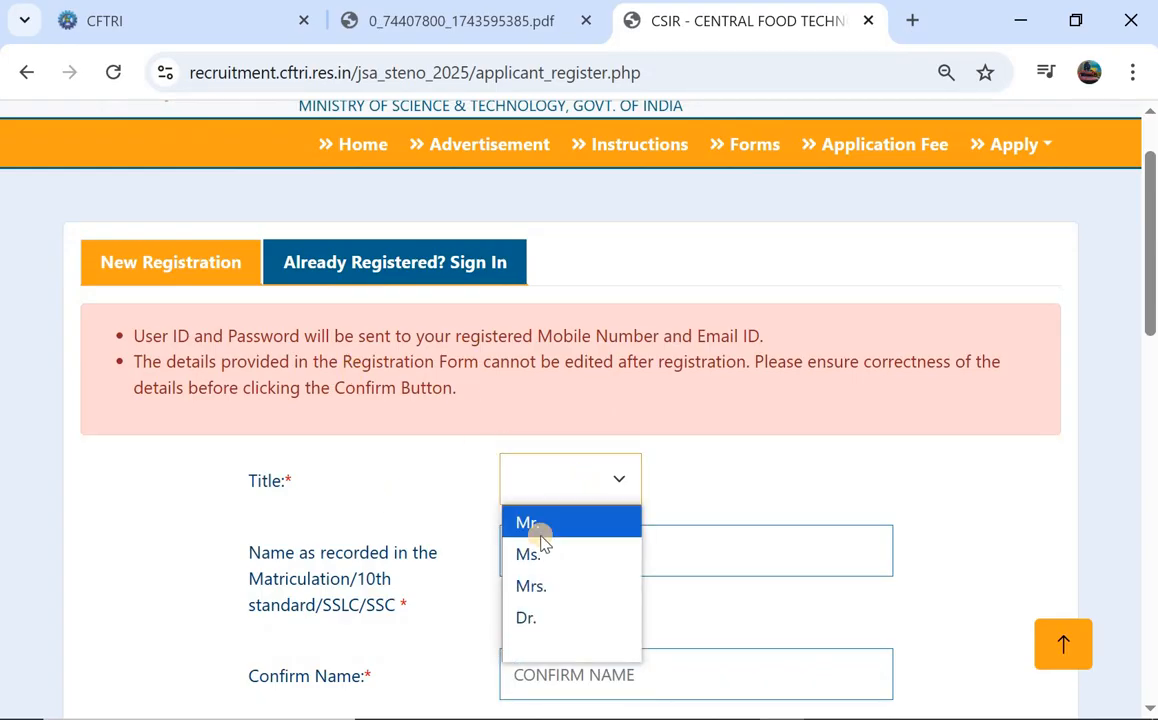
{"action": "left_click", "coordinate": [582, 524]}
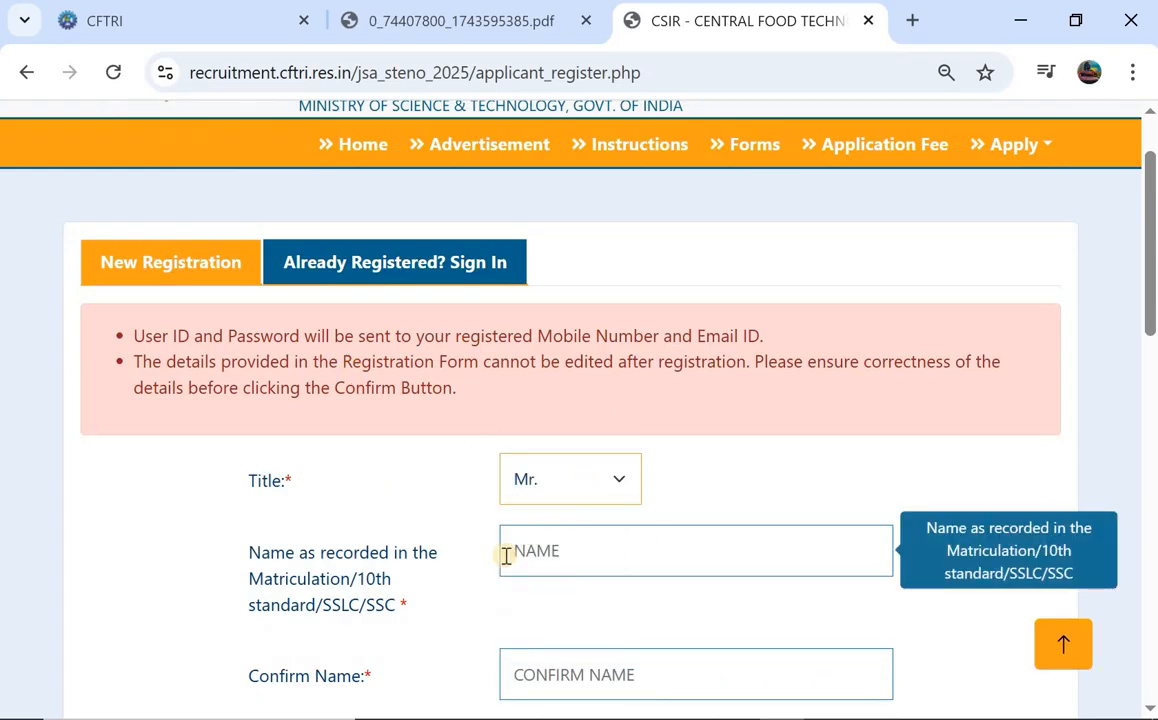
{"action": "scroll", "coordinate": [504, 556], "scroll_direction": "down", "scroll_amount": 1}
{"action": "left_click", "coordinate": [591, 487]}
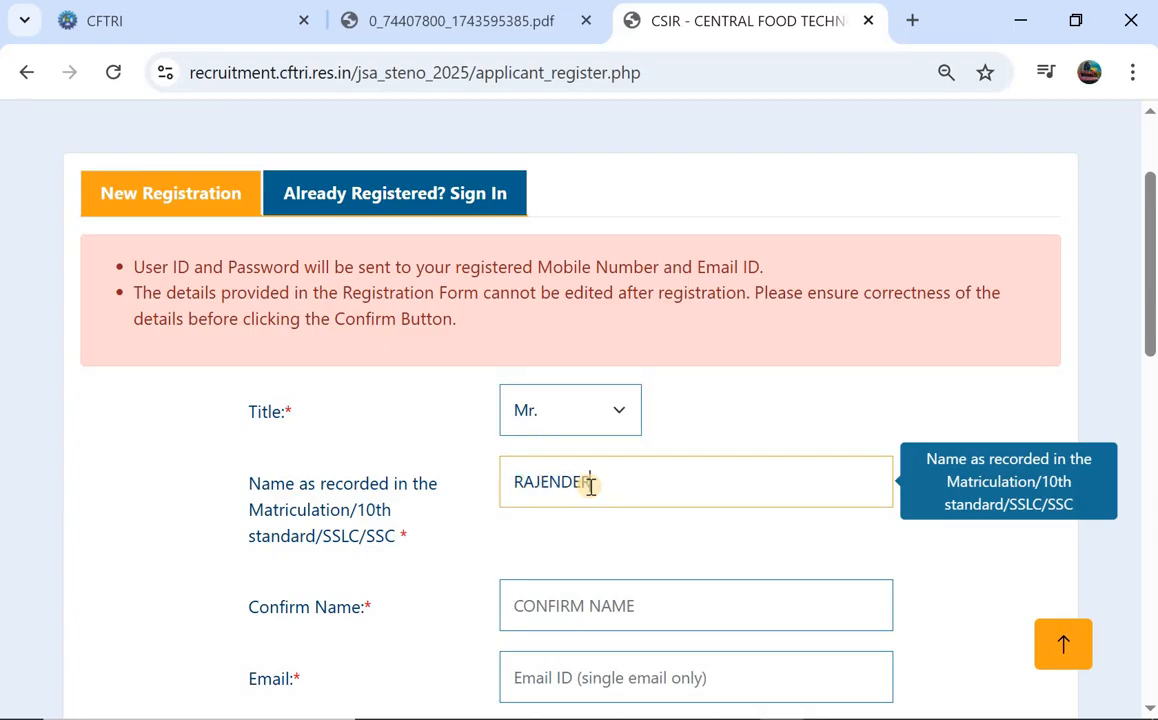
{"action": "scroll", "coordinate": [590, 485], "scroll_direction": "down", "scroll_amount": 2}
{"action": "left_click", "coordinate": [598, 480]}
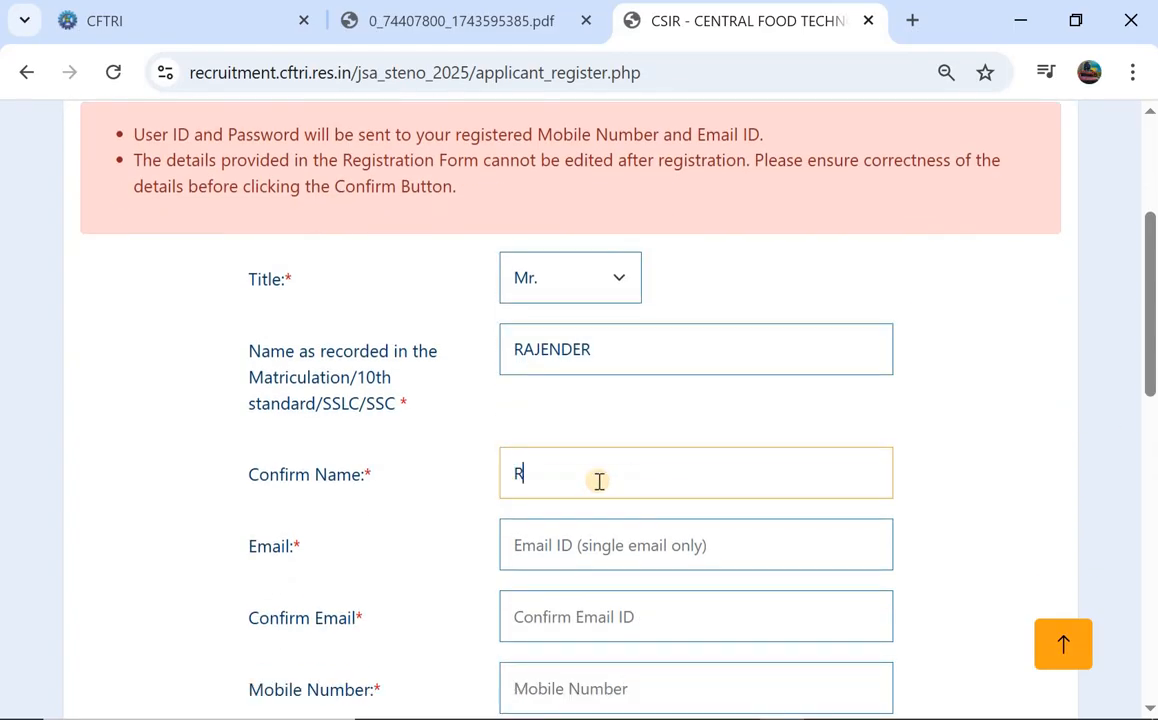
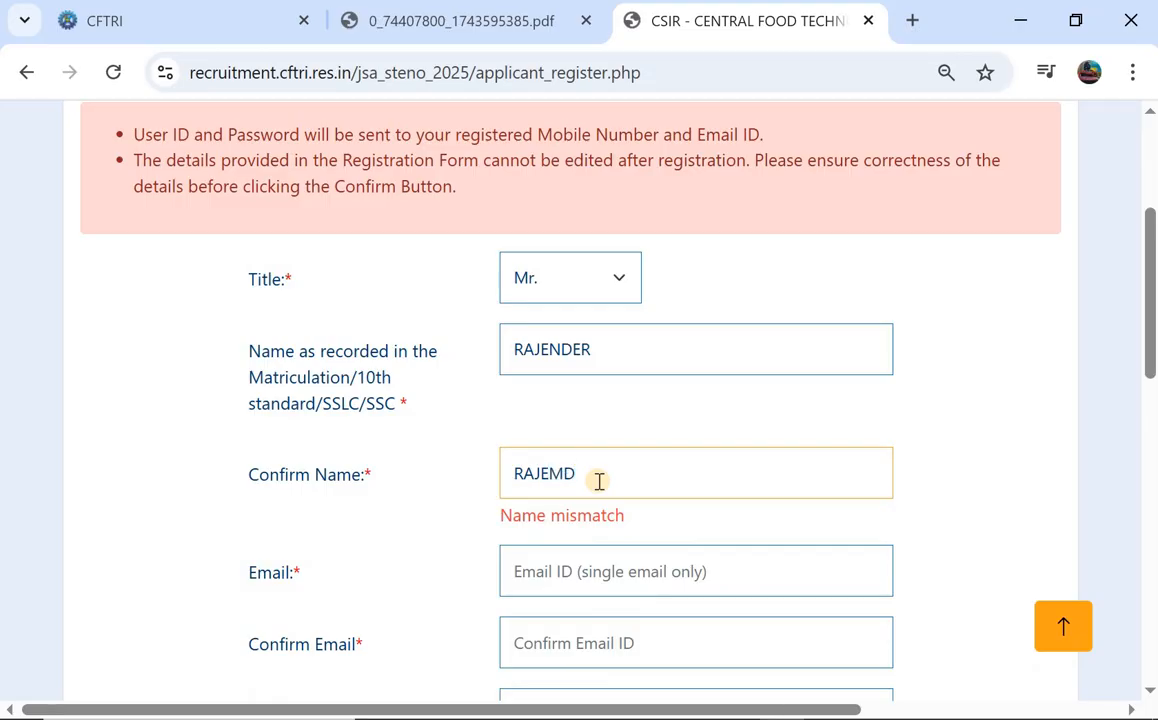
Choose the favorite book security question and submit the registration.
{"action": "scroll", "coordinate": [598, 481], "scroll_direction": "down", "scroll_amount": 1}
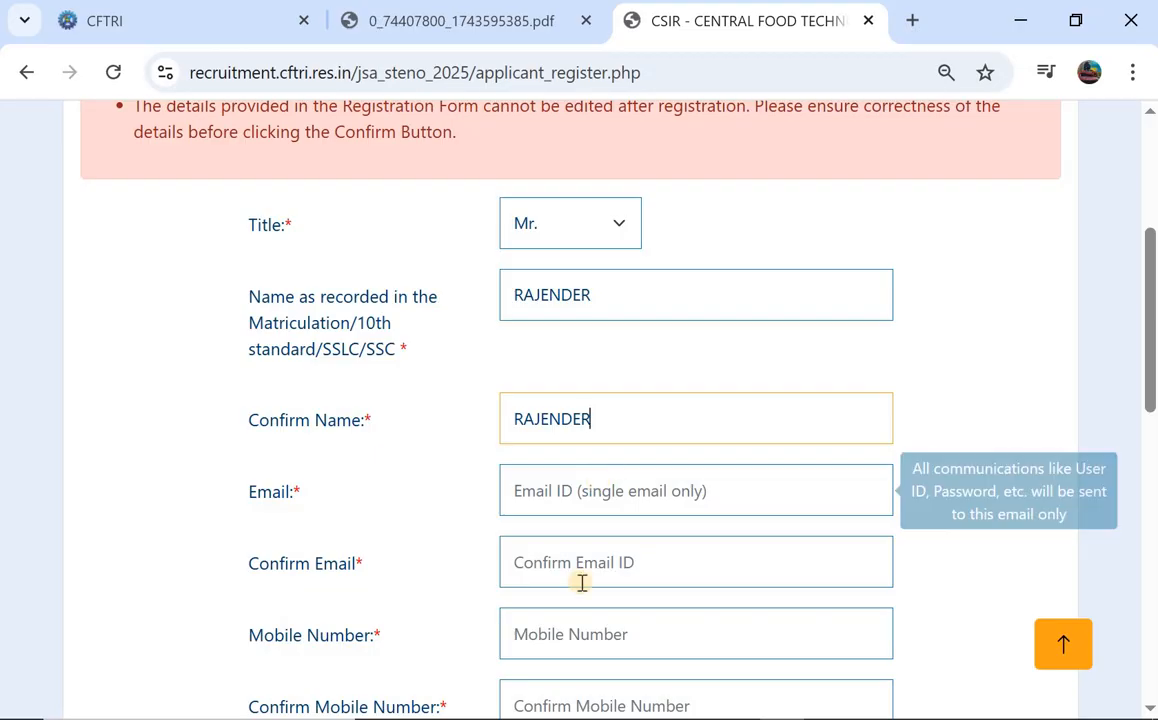
{"action": "scroll", "coordinate": [576, 461], "scroll_direction": "down", "scroll_amount": 3}
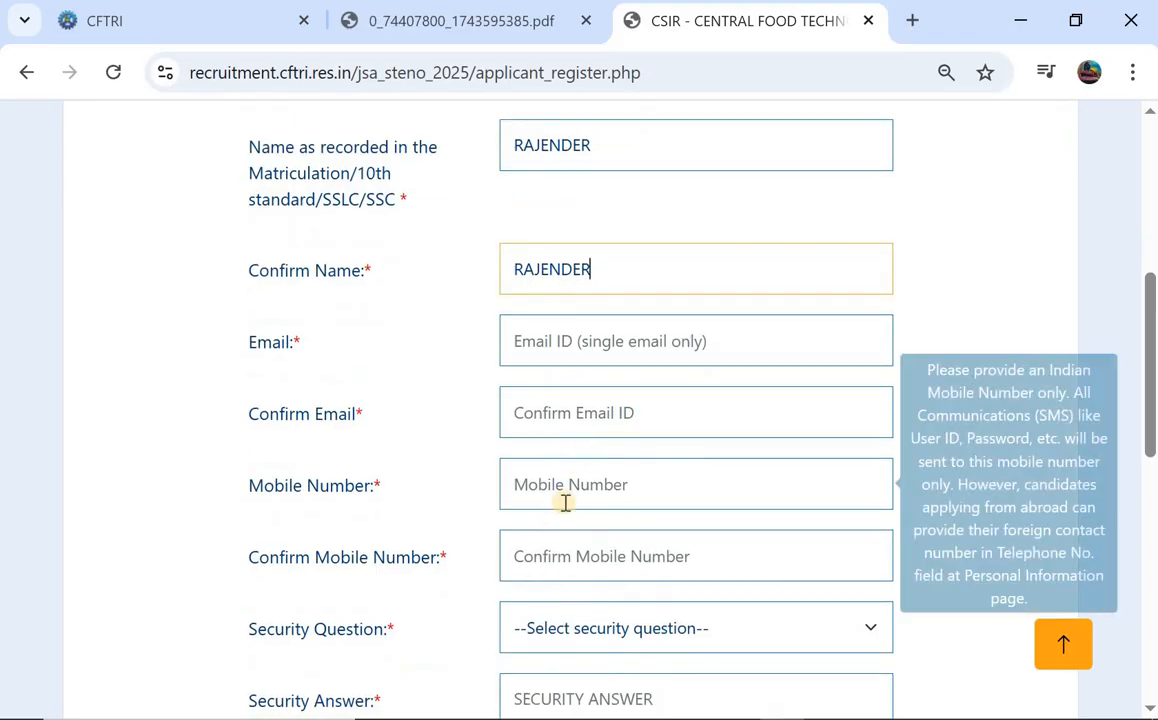
{"action": "scroll", "coordinate": [584, 540], "scroll_direction": "down", "scroll_amount": 2}
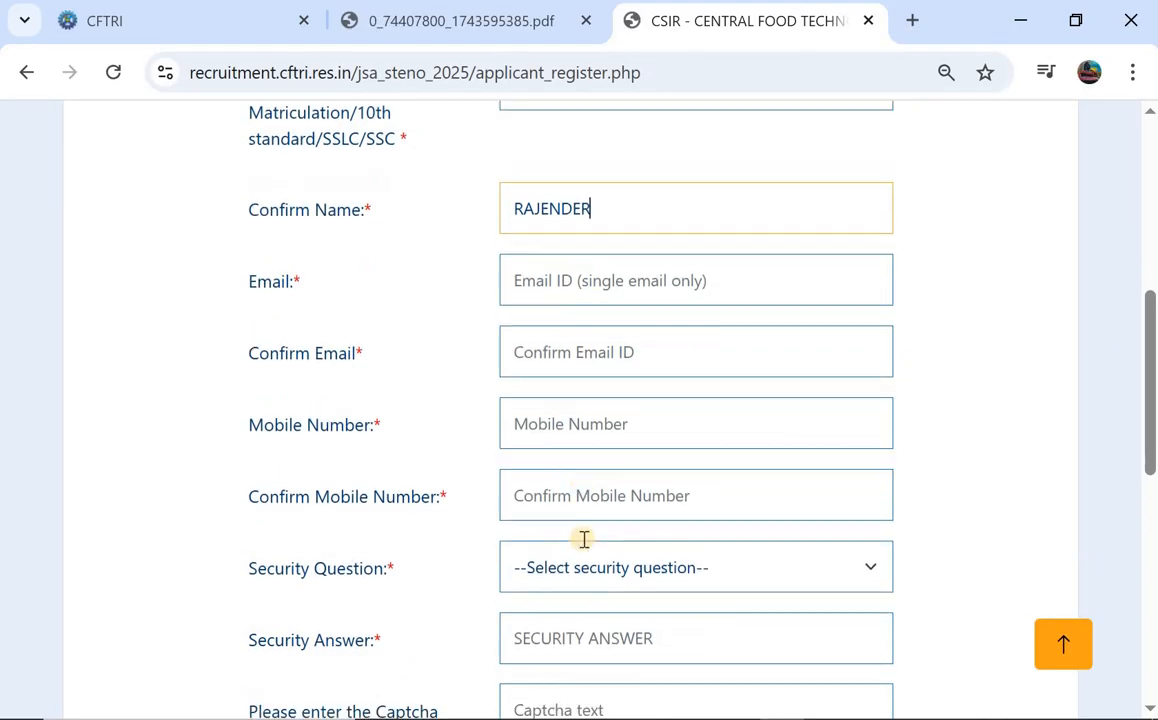
{"action": "left_click", "coordinate": [641, 509]}
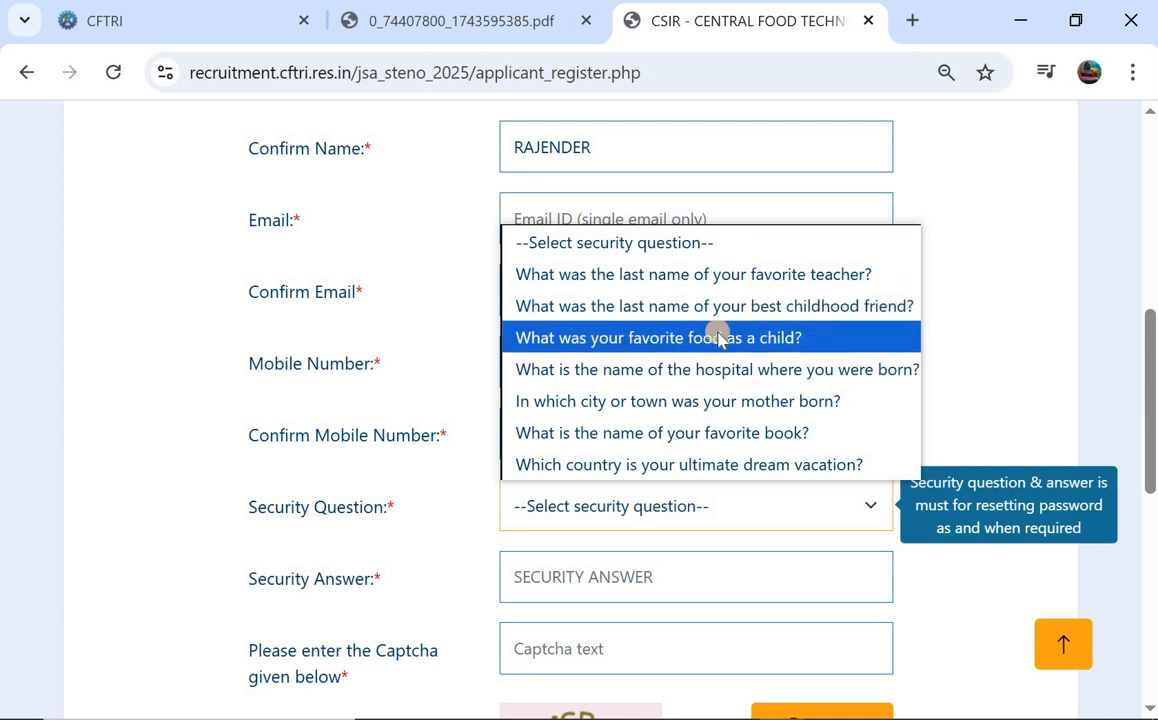
{"action": "left_click", "coordinate": [754, 427]}
{"action": "scroll", "coordinate": [601, 431], "scroll_direction": "down", "scroll_amount": 2}
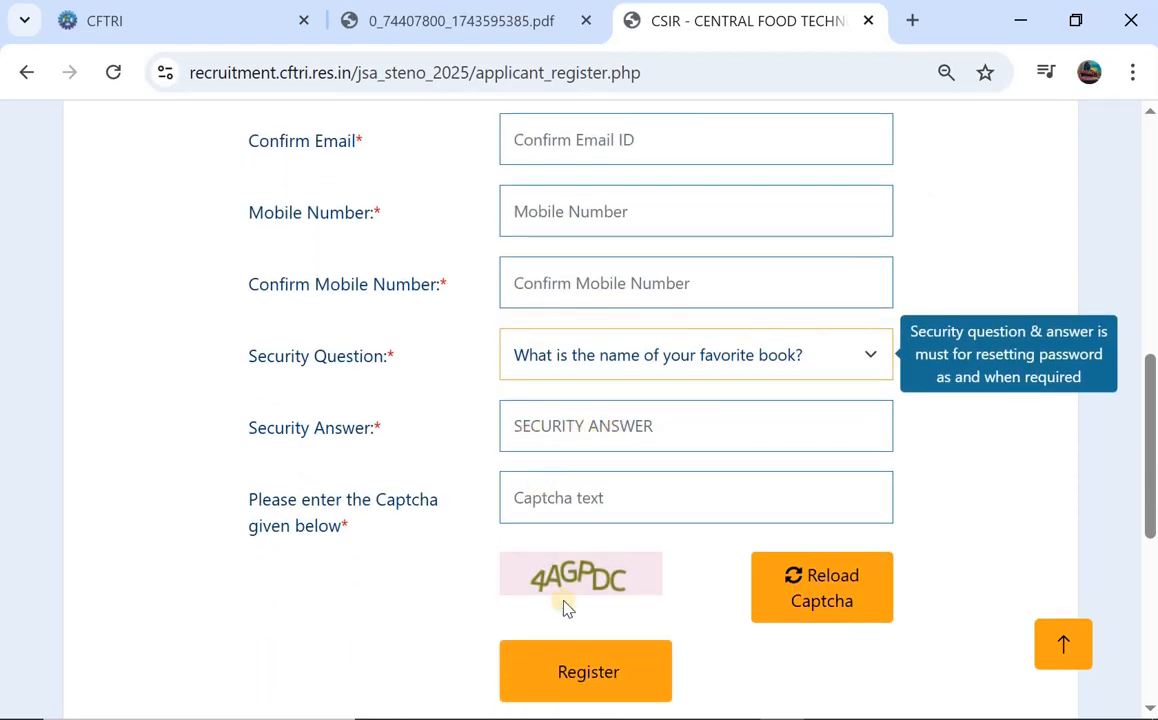
{"action": "scroll", "coordinate": [622, 569], "scroll_direction": "down", "scroll_amount": 2}
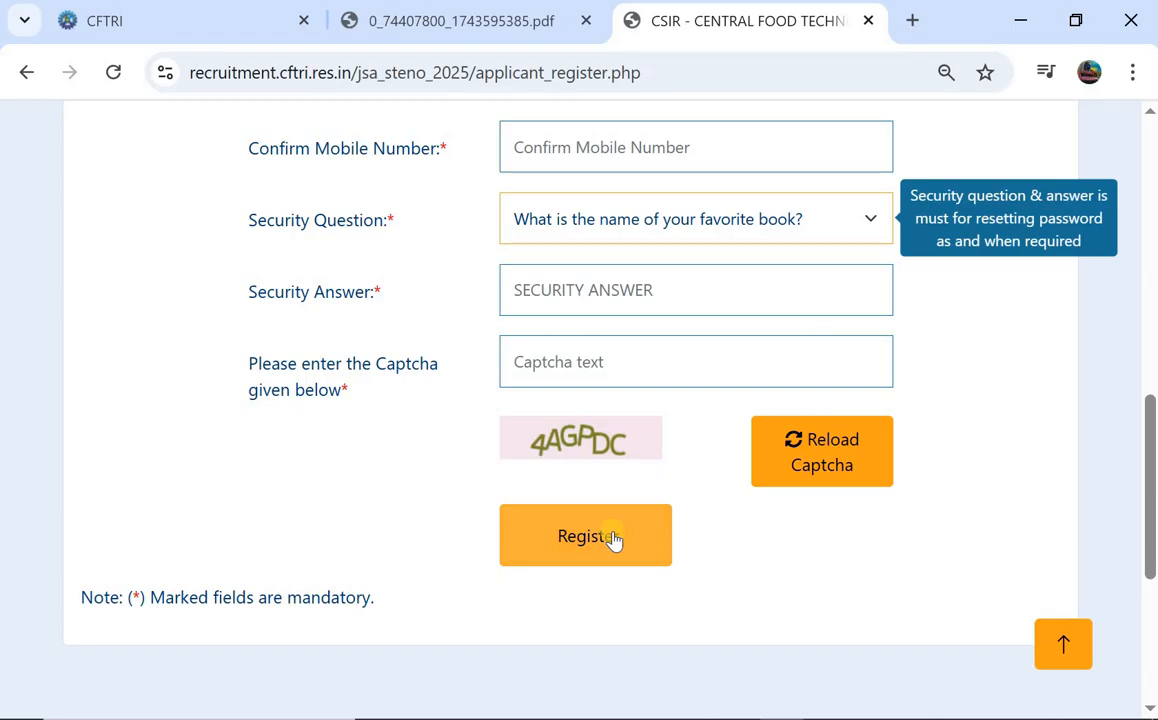
{"action": "left_click", "coordinate": [613, 539]}
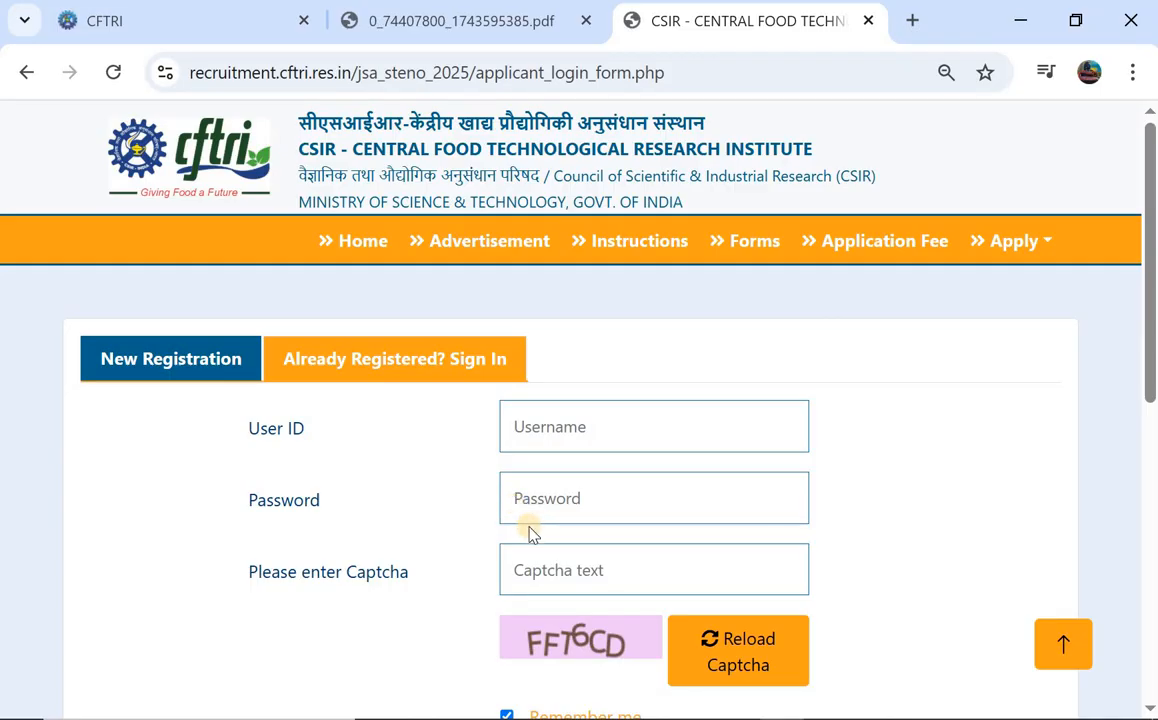
Set the gender to Male, correcting an initial Female choice.
{"action": "scroll", "coordinate": [530, 533], "scroll_direction": "down", "scroll_amount": 1}
{"action": "scroll", "coordinate": [514, 557], "scroll_direction": "down", "scroll_amount": 1}
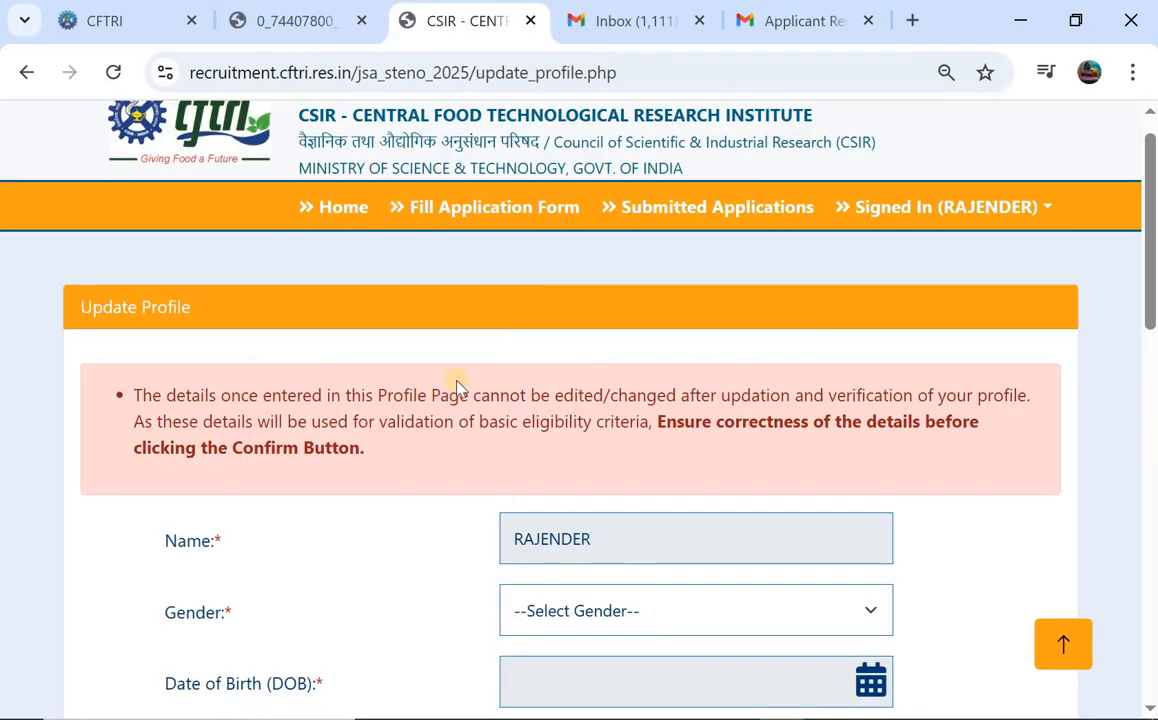
{"action": "scroll", "coordinate": [455, 360], "scroll_direction": "down", "scroll_amount": 3}
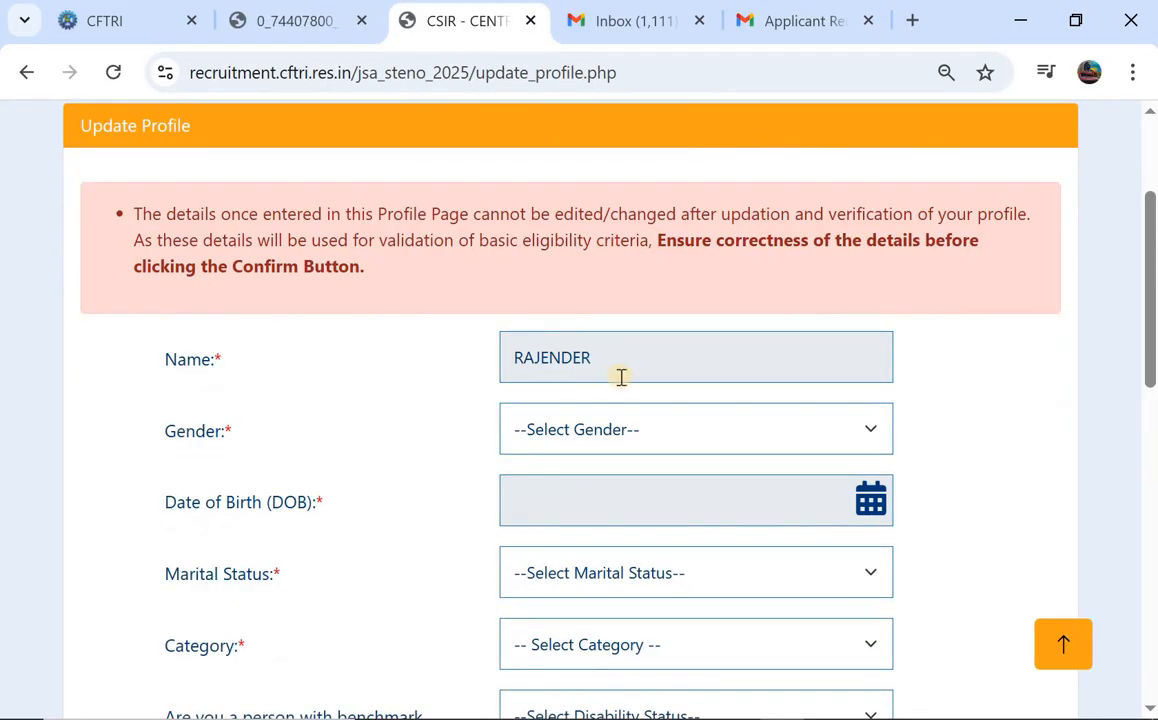
{"action": "left_click", "coordinate": [610, 438]}
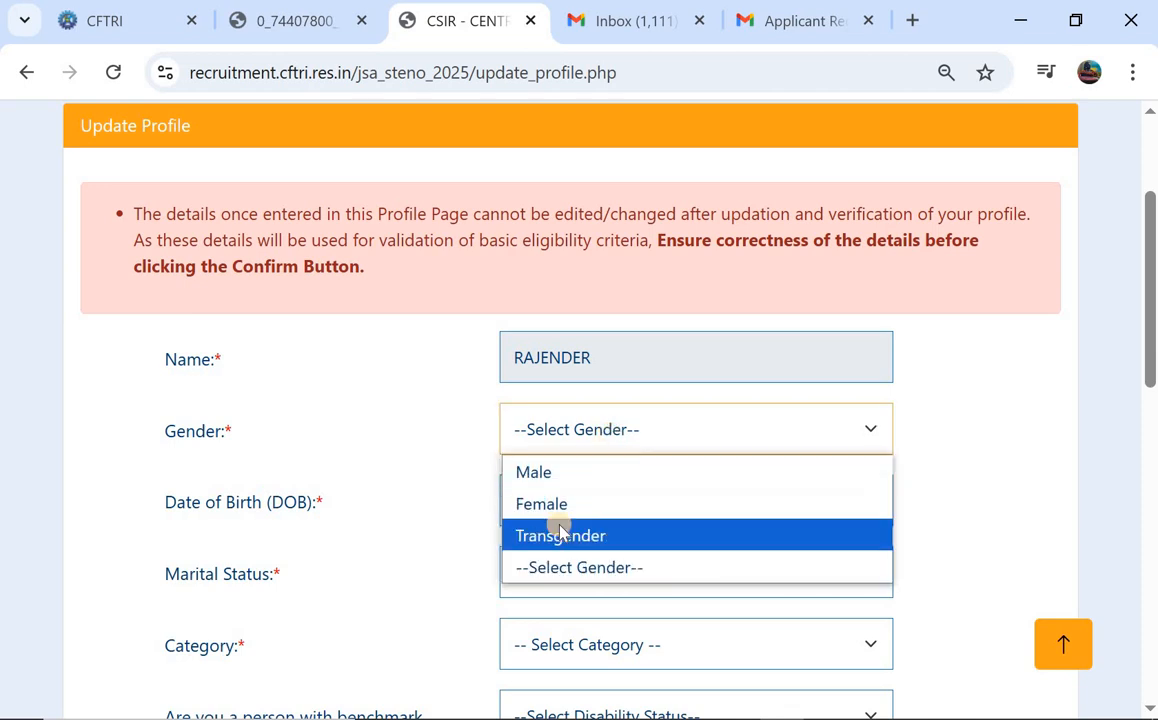
{"action": "left_click", "coordinate": [570, 504]}
{"action": "left_click", "coordinate": [618, 440]}
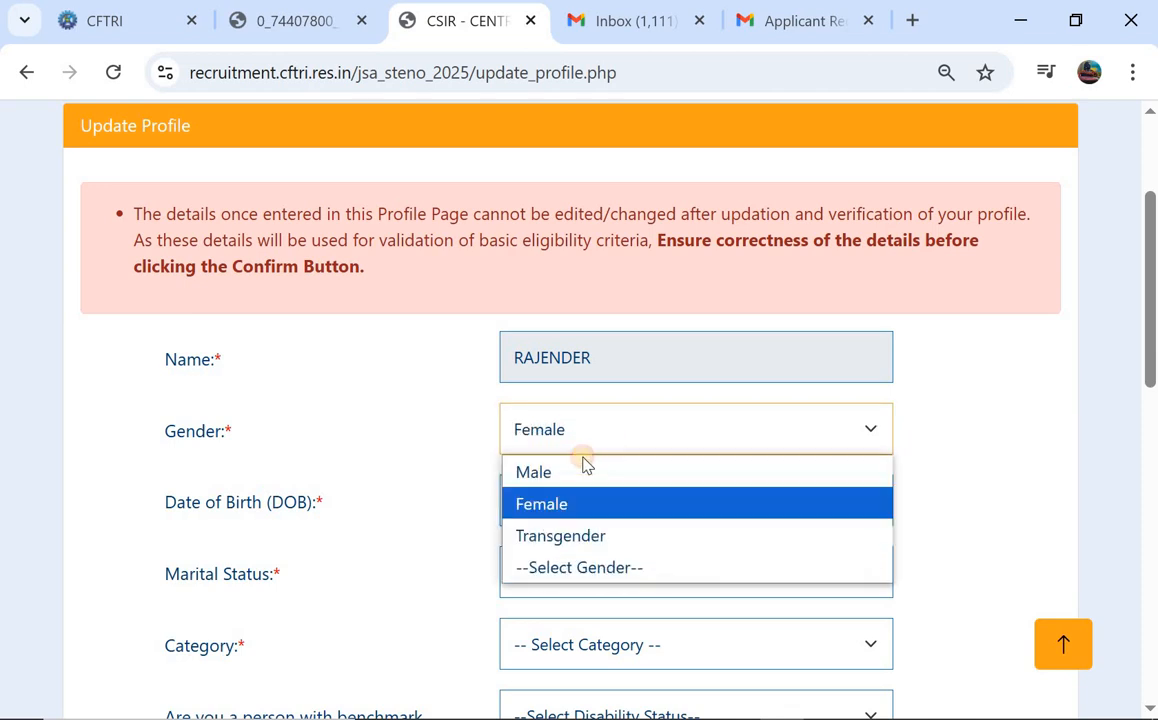
{"action": "left_click", "coordinate": [550, 474]}
{"action": "scroll", "coordinate": [757, 398], "scroll_direction": "down", "scroll_amount": 1}
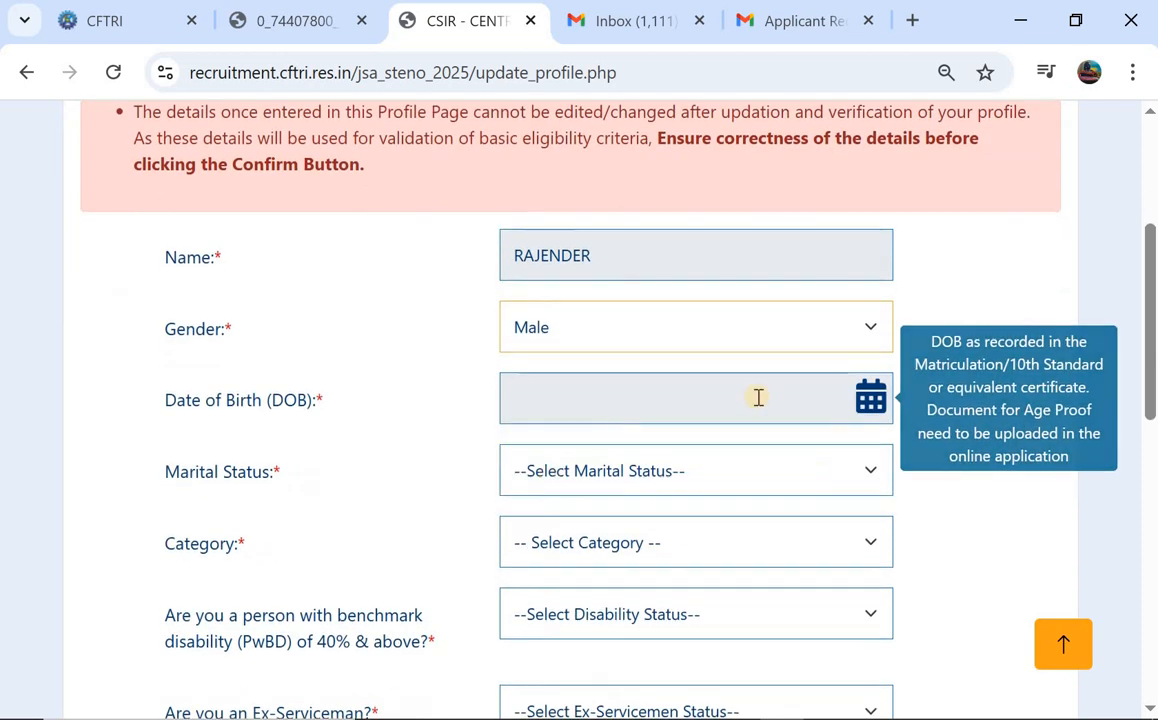
{"action": "left_click", "coordinate": [857, 407]}
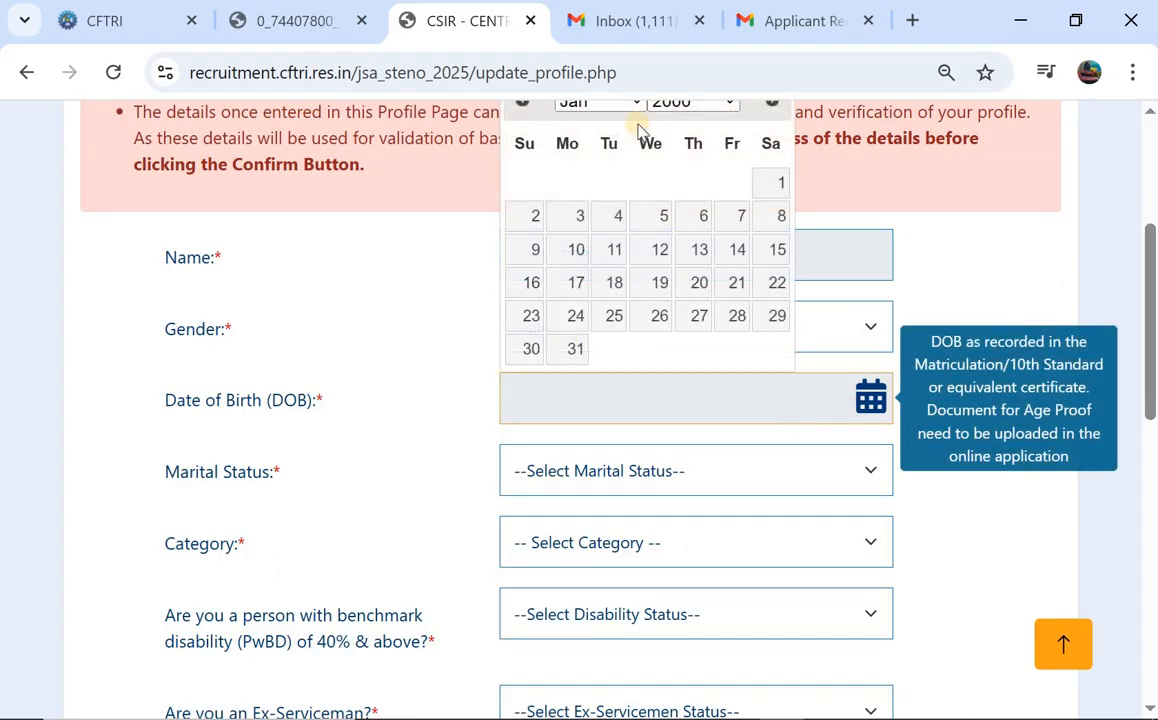
{"action": "scroll", "coordinate": [640, 130], "scroll_direction": "up", "scroll_amount": 1}
{"action": "left_click", "coordinate": [698, 168]}
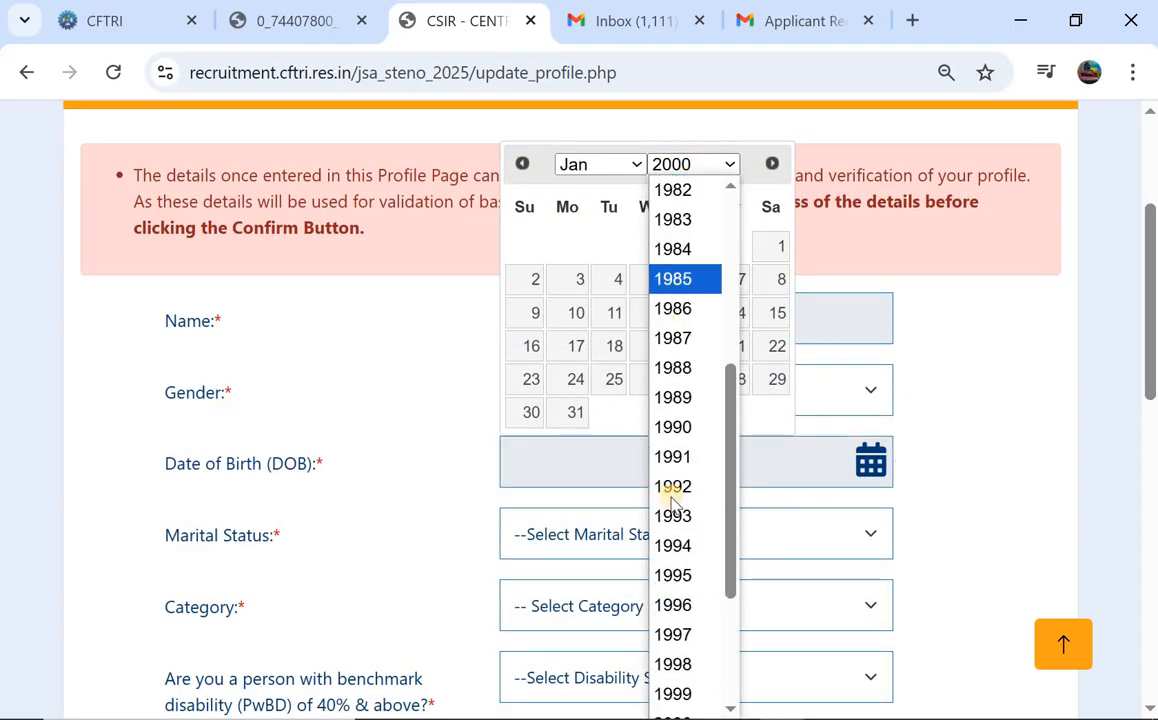
{"action": "scroll", "coordinate": [670, 565], "scroll_direction": "down", "scroll_amount": 2}
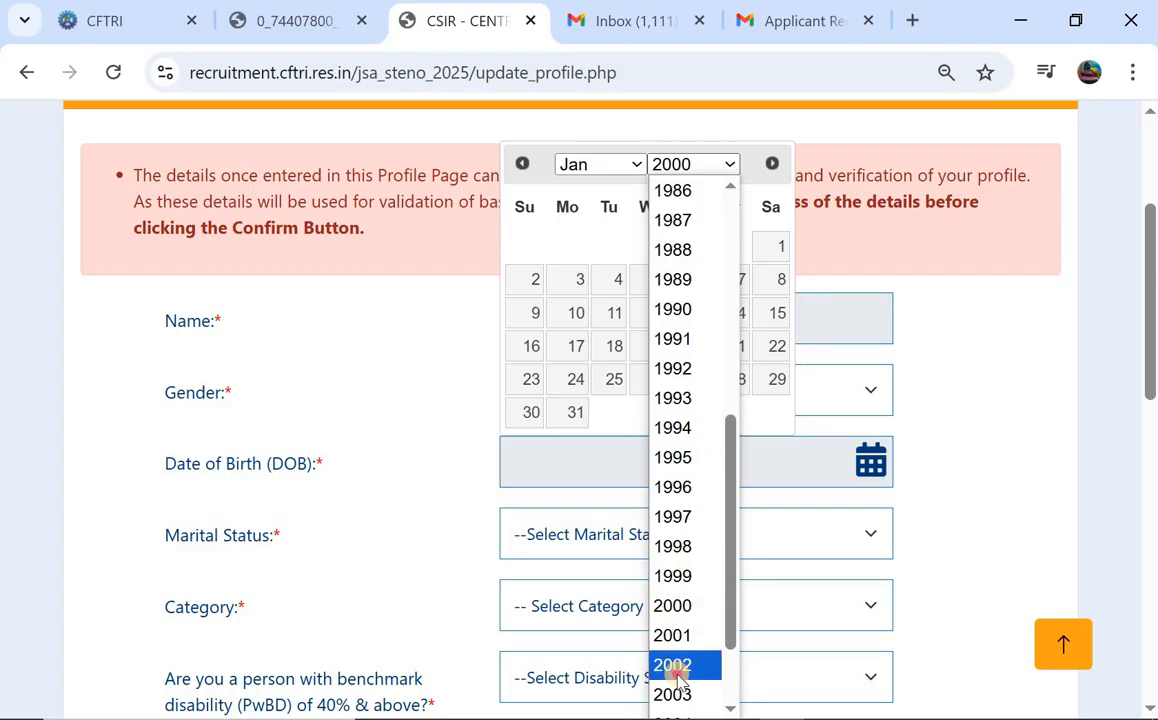
{"action": "left_click", "coordinate": [672, 667]}
{"action": "left_click", "coordinate": [620, 170]}
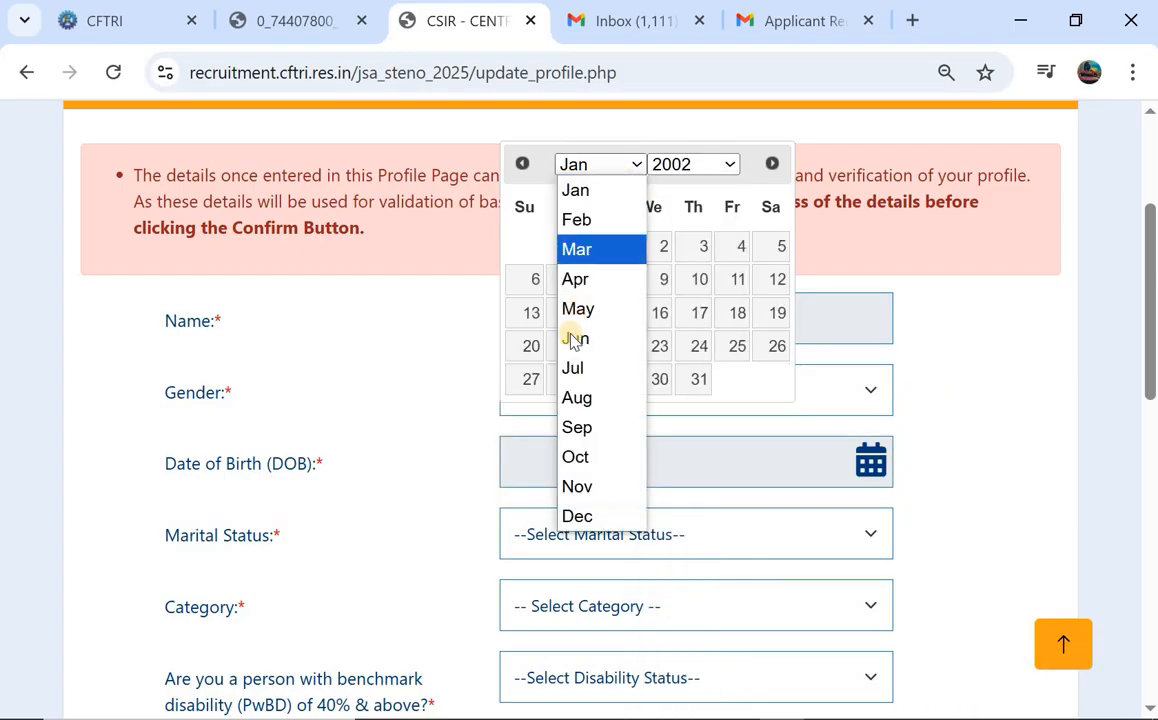
{"action": "left_click", "coordinate": [572, 308]}
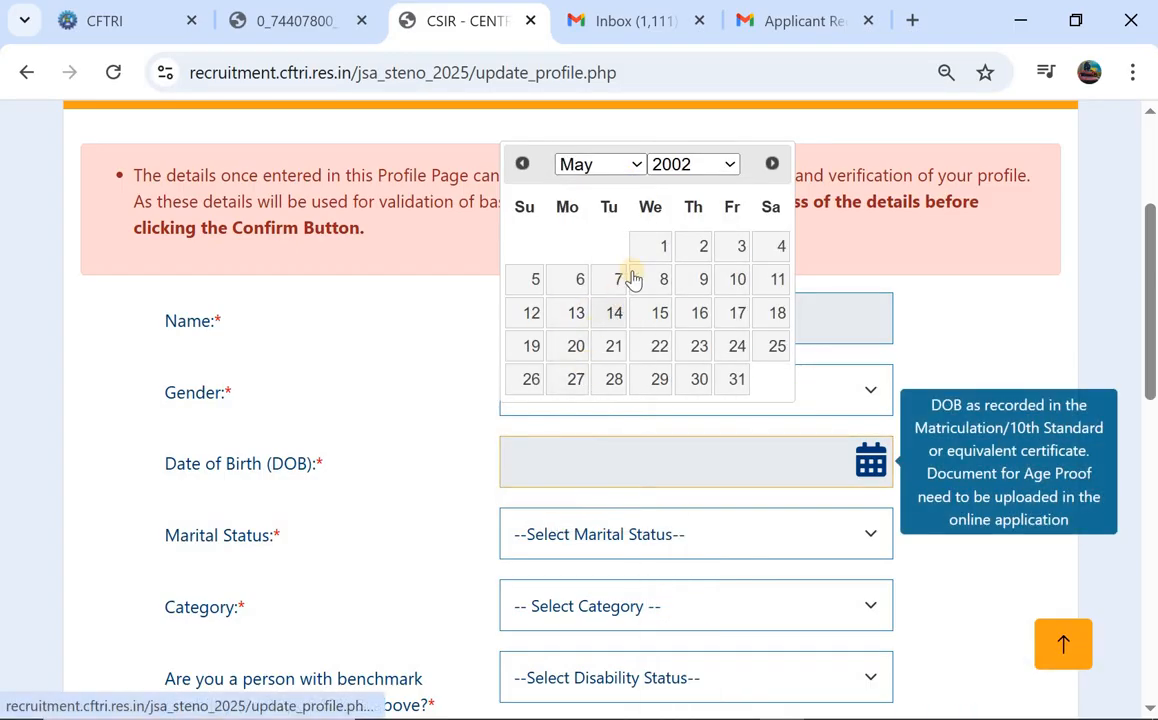
{"action": "left_click", "coordinate": [655, 252]}
Set marital status to Single and category to ST.
{"action": "scroll", "coordinate": [529, 480], "scroll_direction": "down", "scroll_amount": 2}
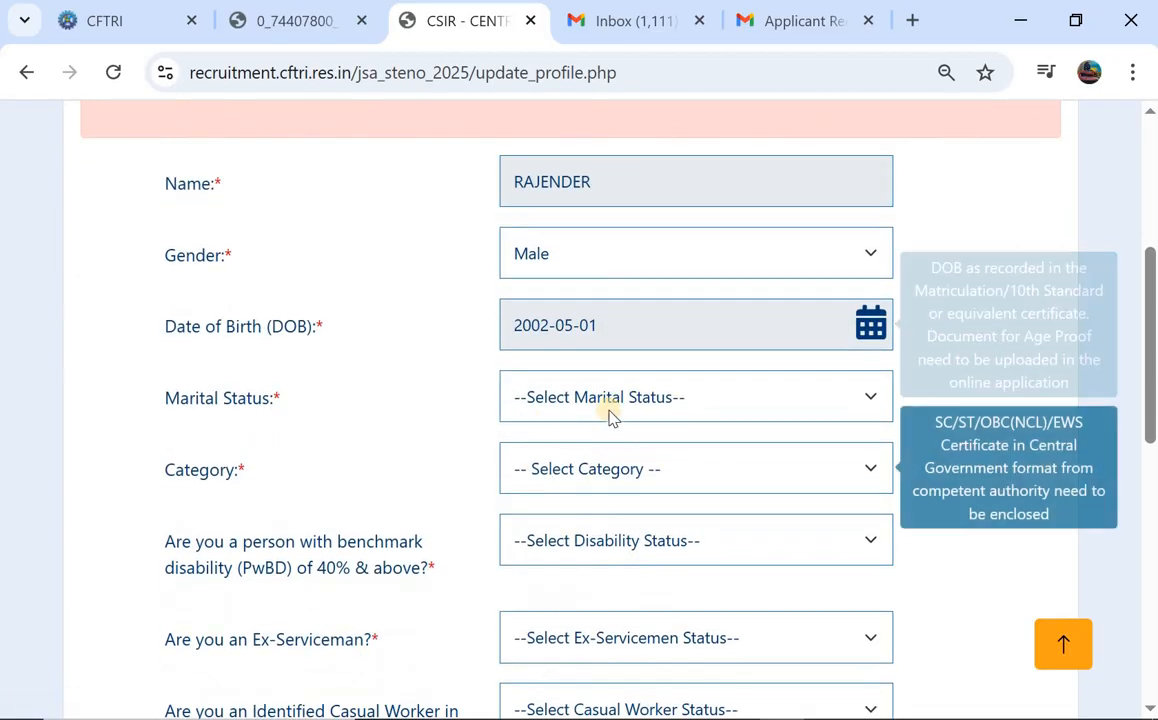
{"action": "left_click", "coordinate": [633, 397]}
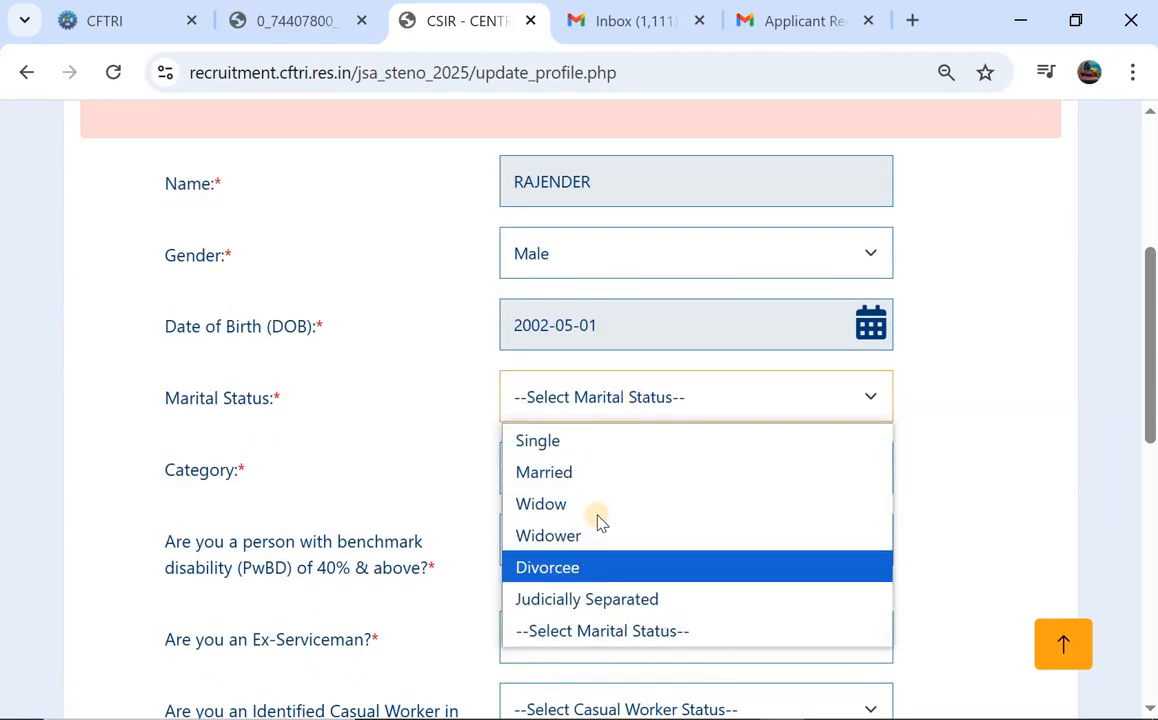
{"action": "left_click", "coordinate": [545, 441]}
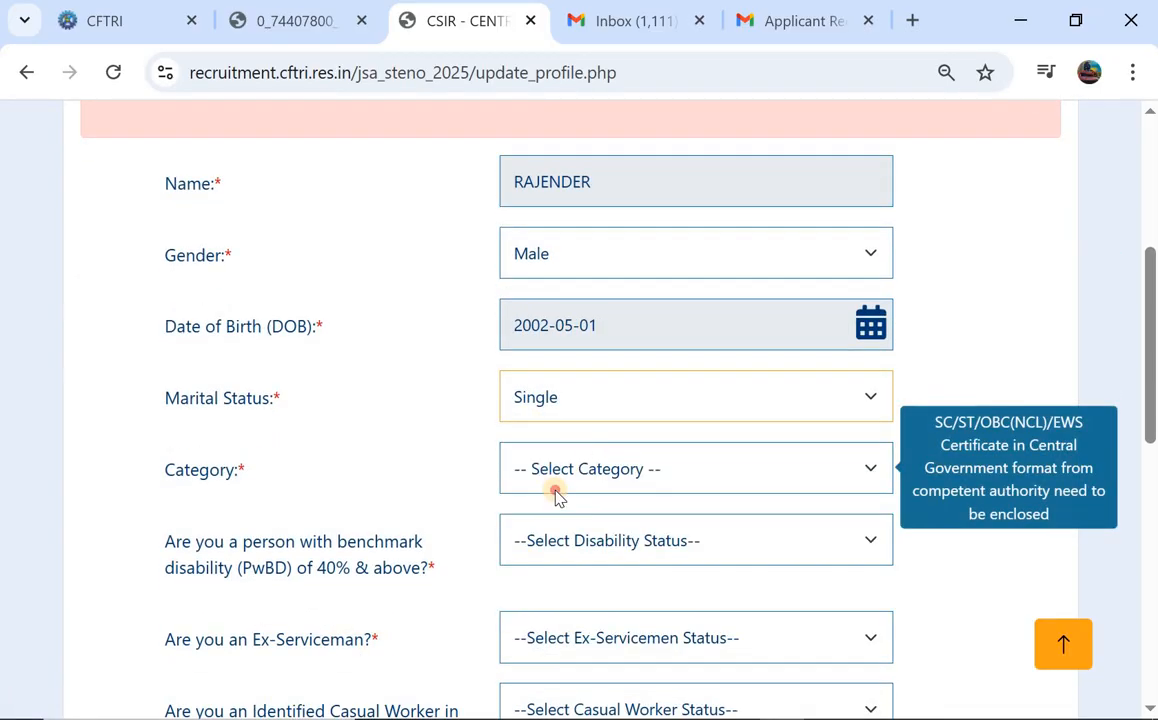
{"action": "left_click", "coordinate": [556, 490]}
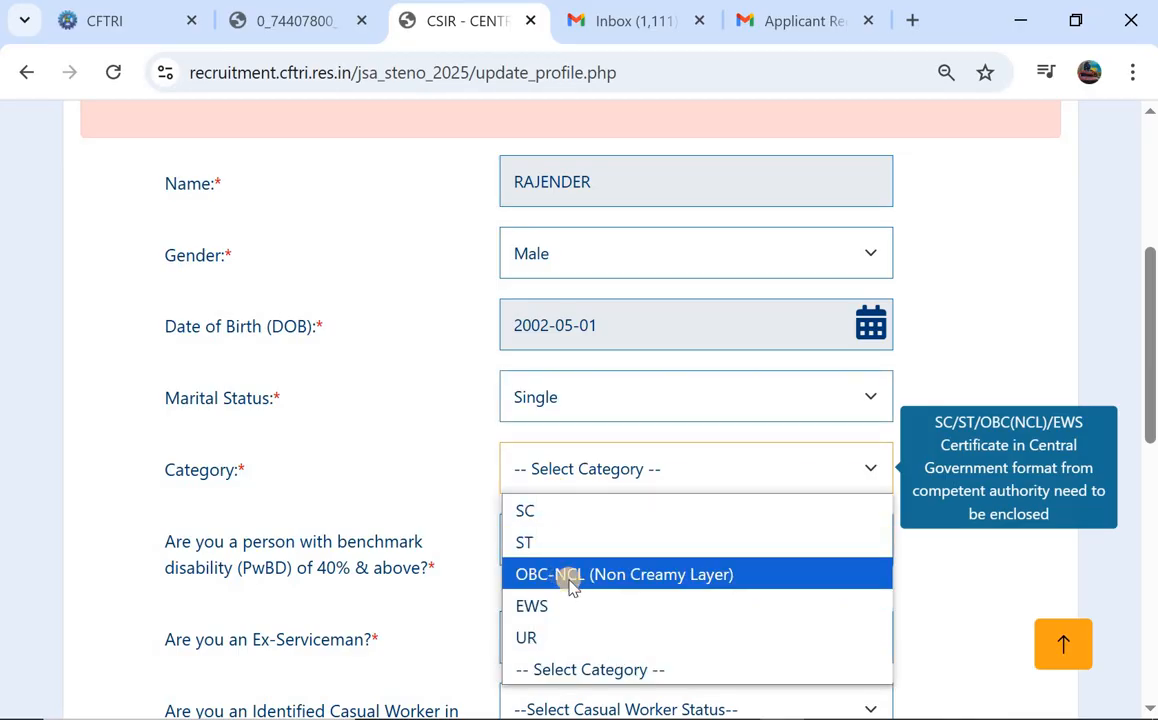
{"action": "left_click", "coordinate": [609, 543]}
Answer No to PwBD, Ex-Serviceman, Casual Worker and permanent Govt. Servant questions.
{"action": "scroll", "coordinate": [590, 550], "scroll_direction": "down", "scroll_amount": 1}
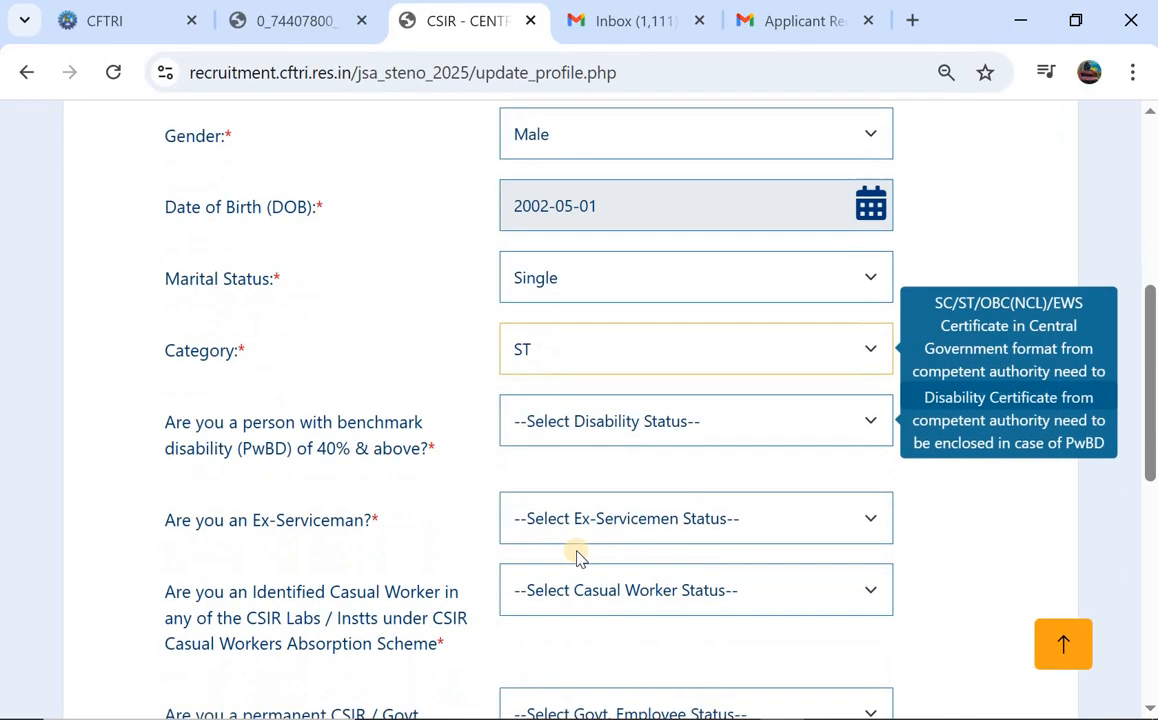
{"action": "left_click", "coordinate": [551, 422]}
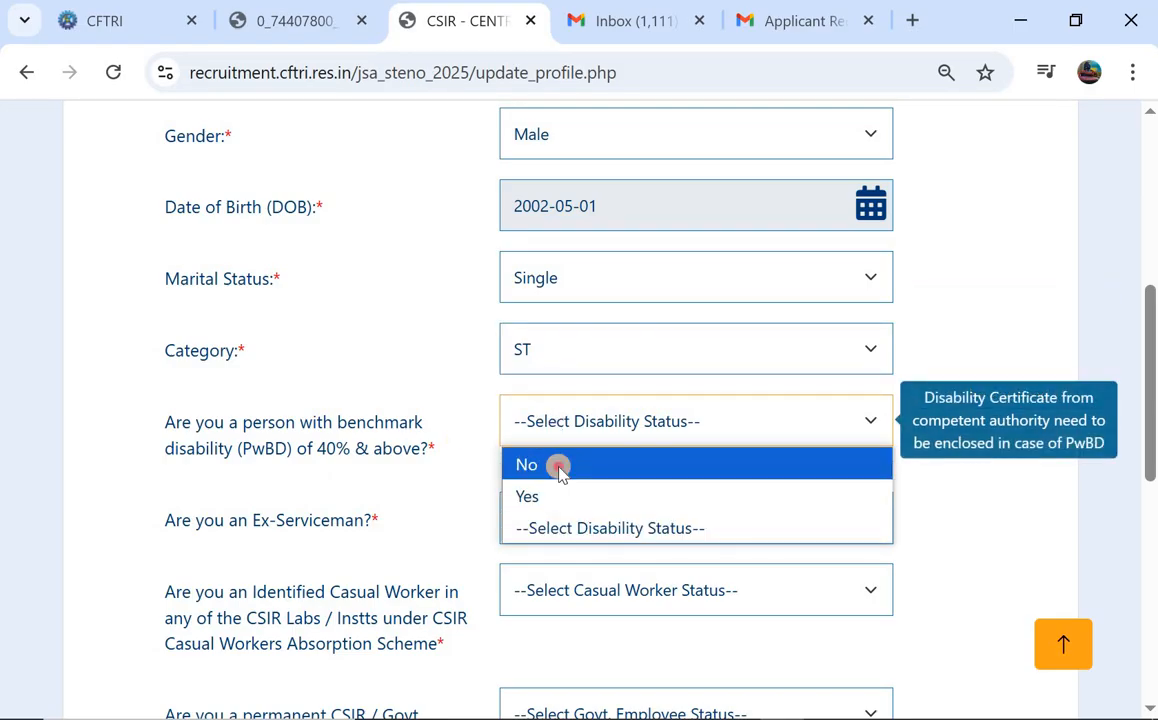
{"action": "left_click", "coordinate": [557, 466]}
{"action": "left_click", "coordinate": [638, 533]}
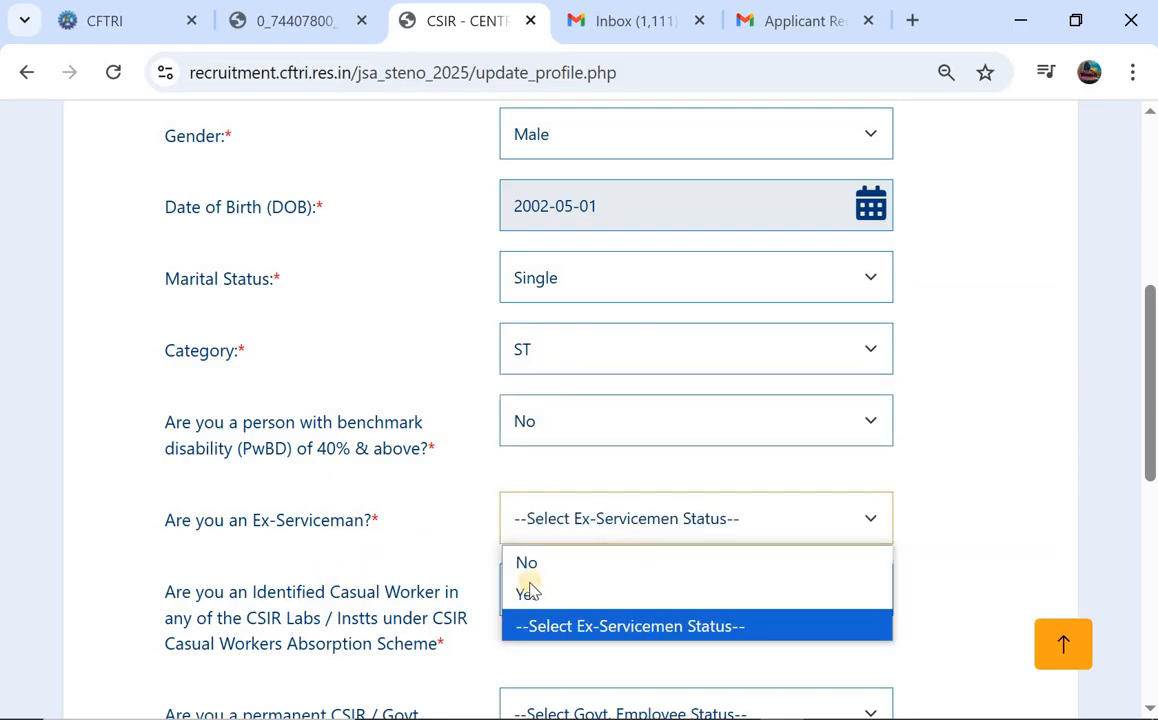
{"action": "left_click", "coordinate": [535, 570]}
{"action": "scroll", "coordinate": [243, 375], "scroll_direction": "down", "scroll_amount": 1}
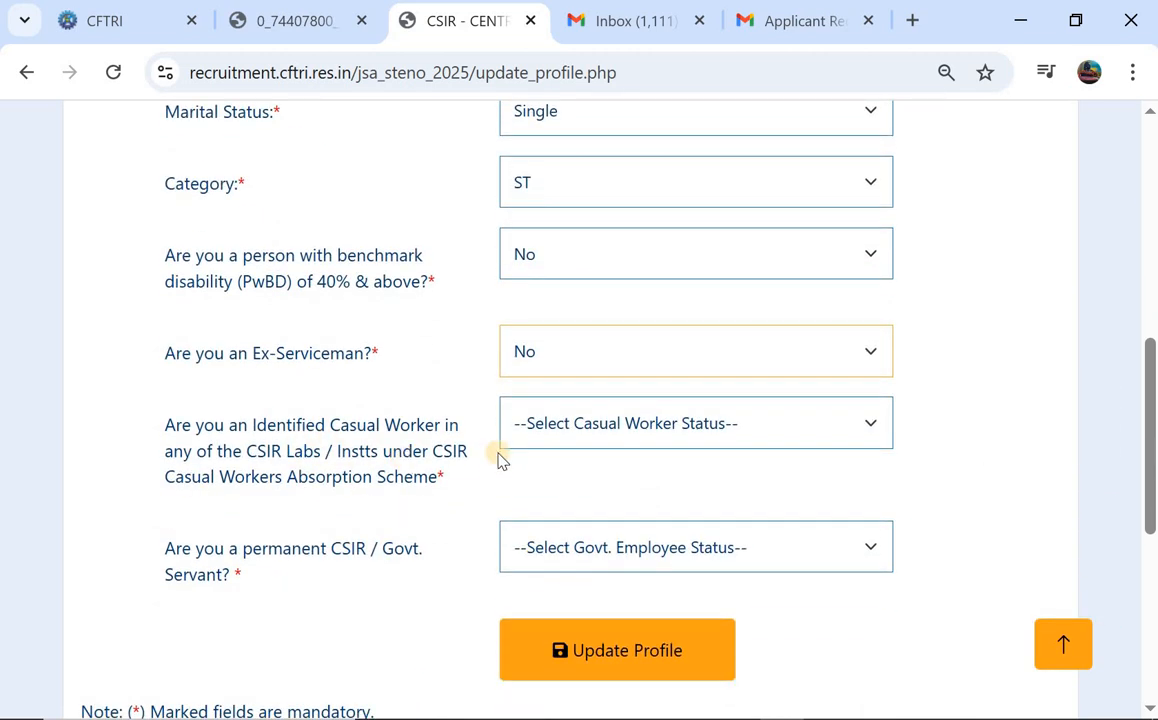
{"action": "left_click", "coordinate": [607, 432]}
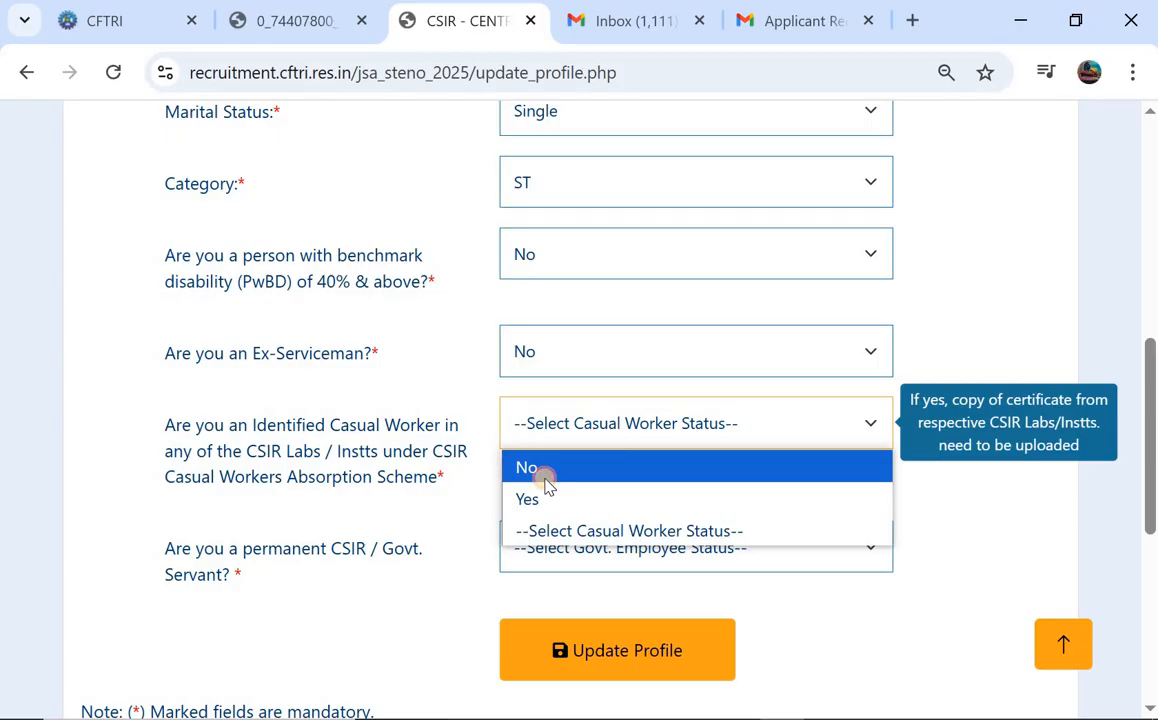
{"action": "left_click", "coordinate": [546, 479]}
{"action": "scroll", "coordinate": [245, 397], "scroll_direction": "down", "scroll_amount": 2}
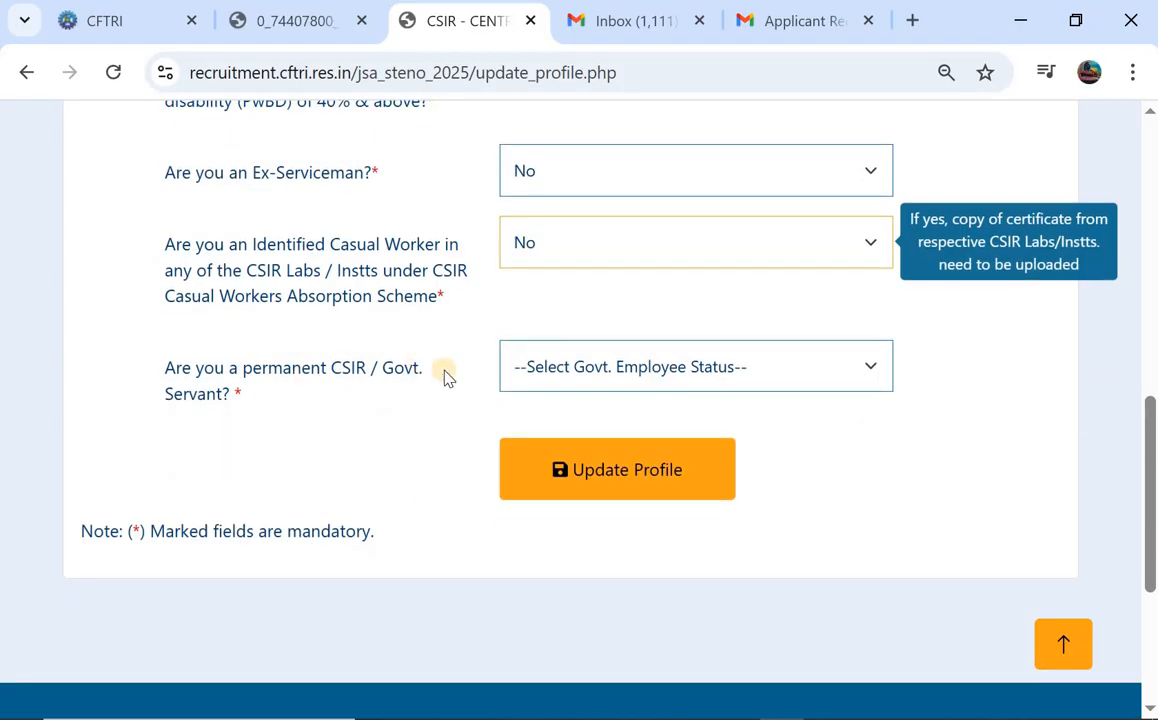
{"action": "left_click", "coordinate": [555, 370]}
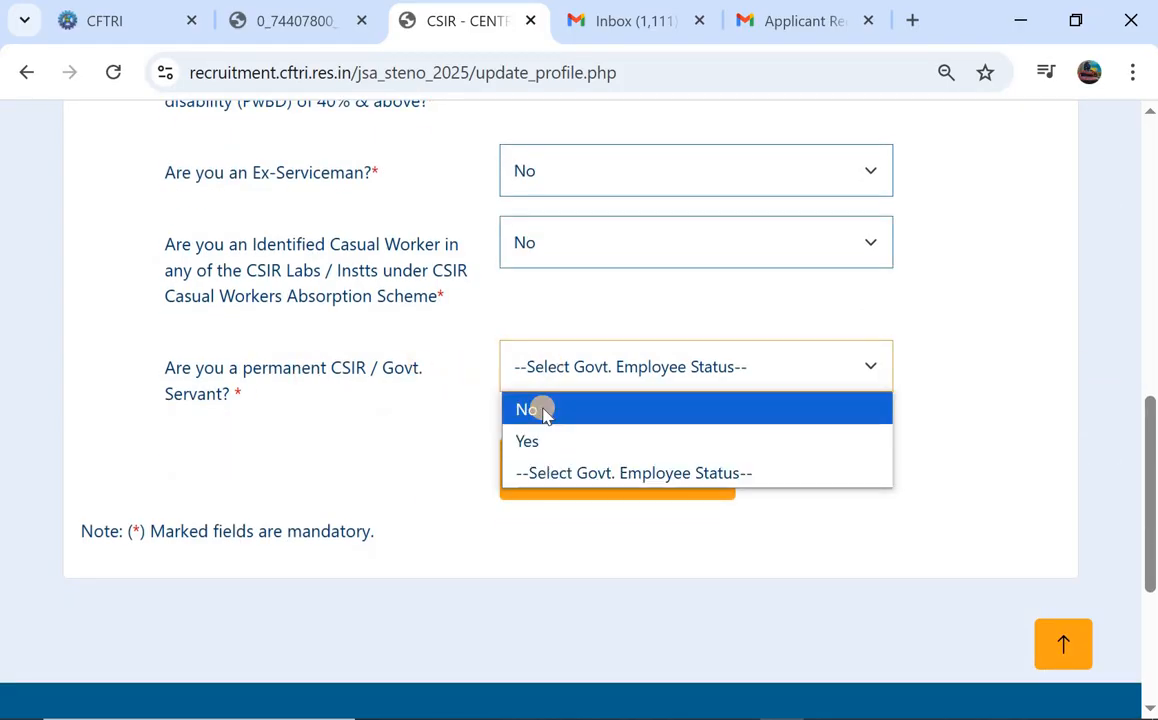
{"action": "left_click", "coordinate": [544, 411]}
Save the profile with Update Profile.
{"action": "scroll", "coordinate": [401, 432], "scroll_direction": "up", "scroll_amount": 2}
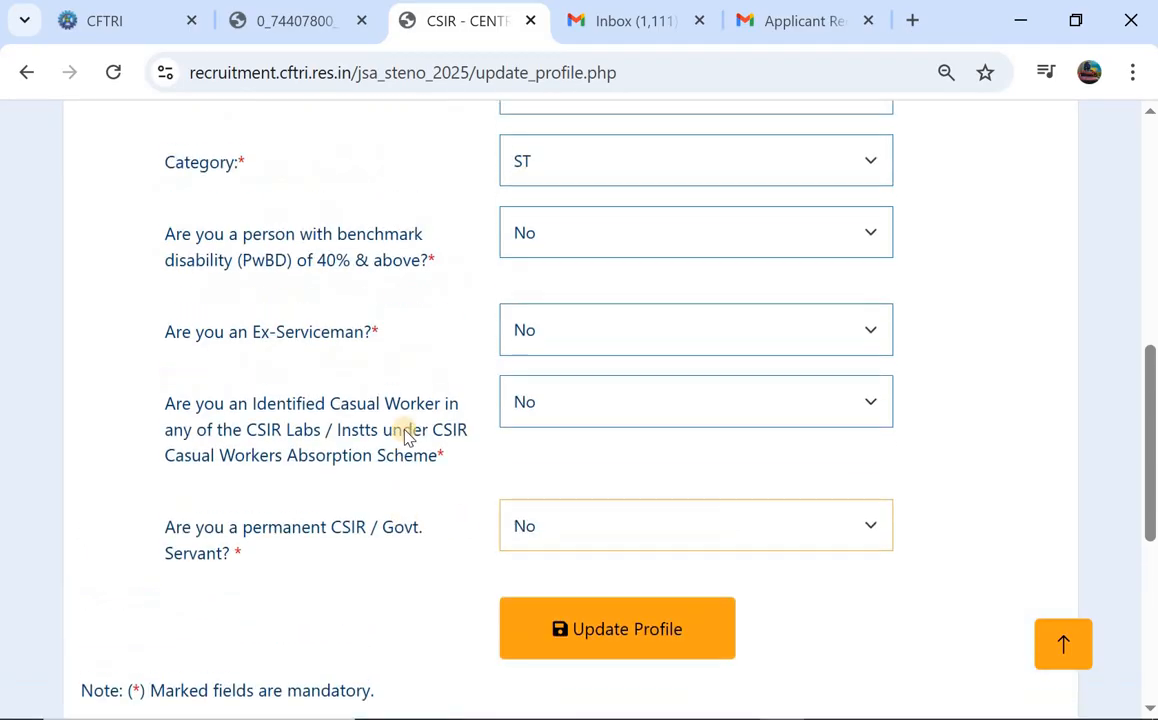
{"action": "scroll", "coordinate": [401, 432], "scroll_direction": "down", "scroll_amount": 3}
{"action": "left_click", "coordinate": [618, 355]}
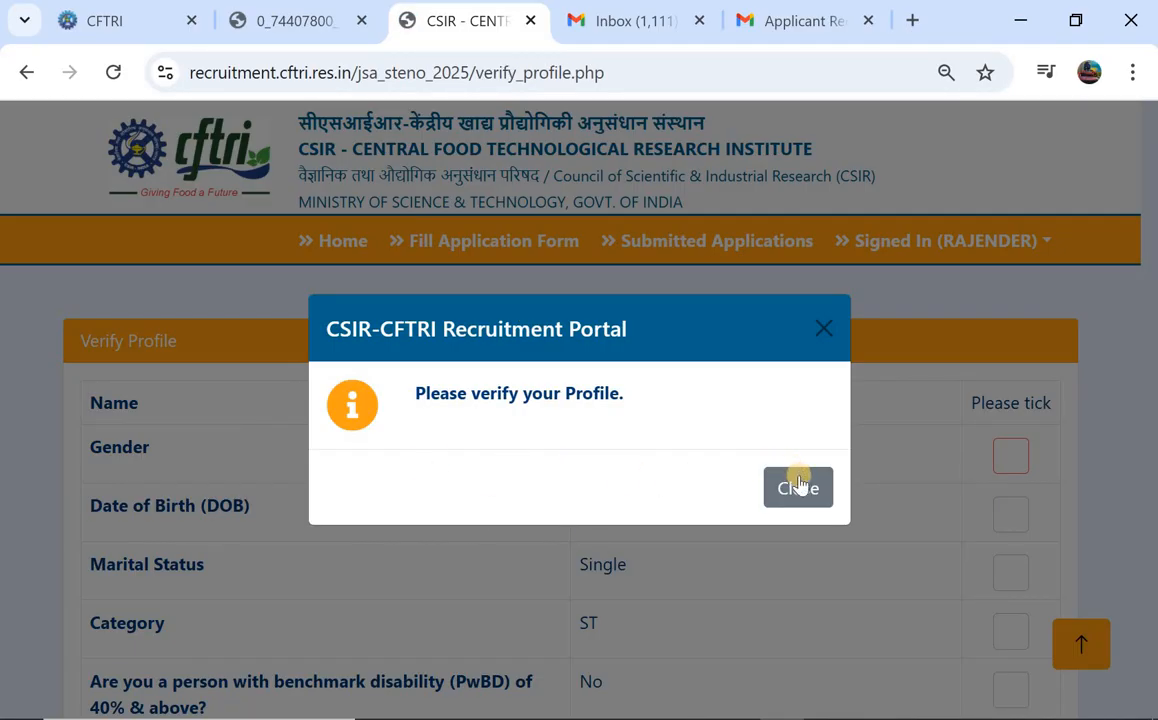
Dismiss the notice and tick the gender, date of birth, marital status and category checks.
{"action": "left_click", "coordinate": [805, 489]}
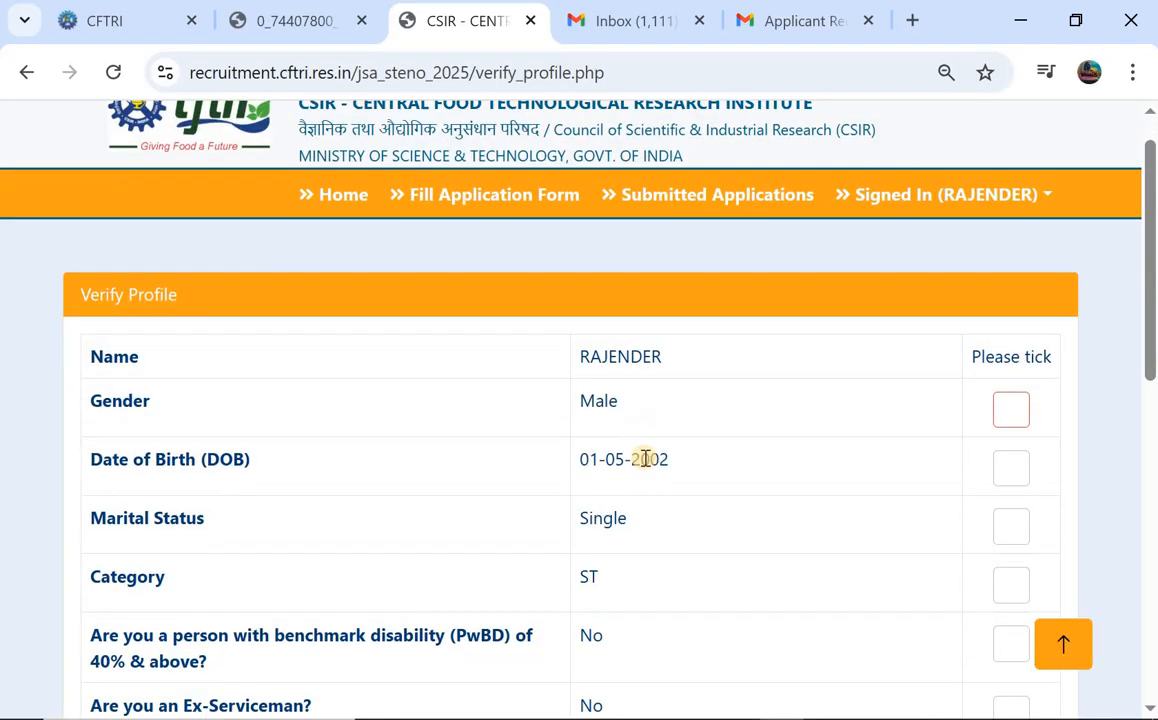
{"action": "scroll", "coordinate": [645, 500], "scroll_direction": "down", "scroll_amount": 1}
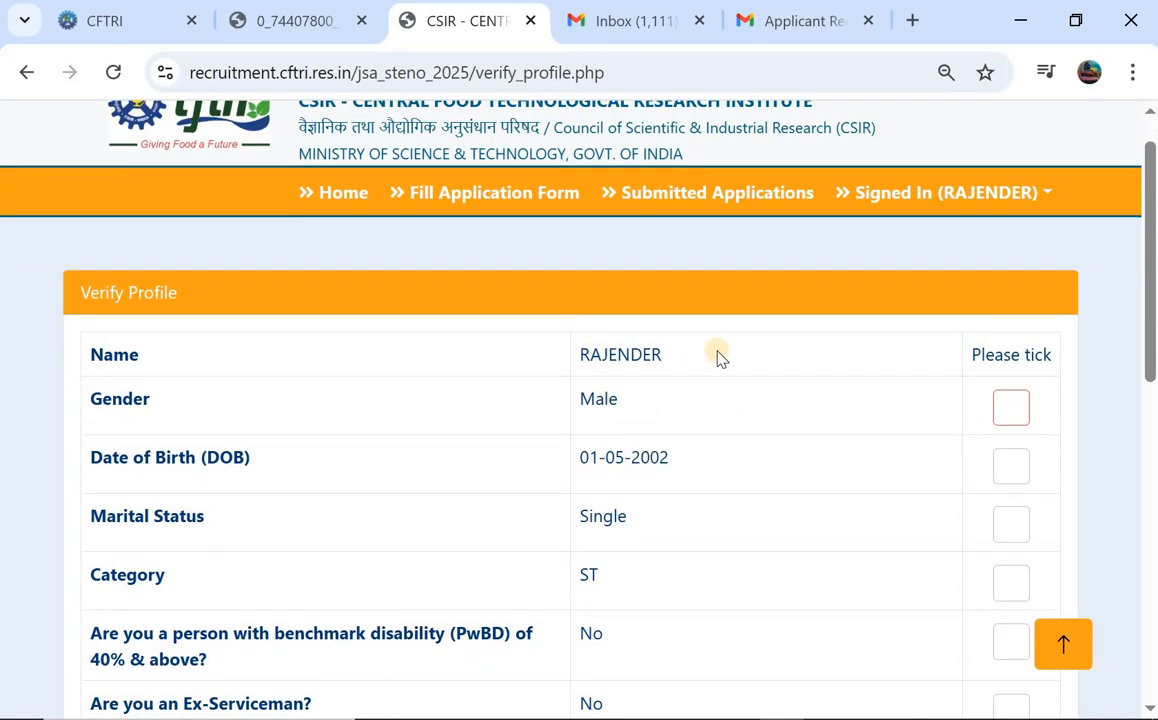
{"action": "left_click", "coordinate": [1005, 402]}
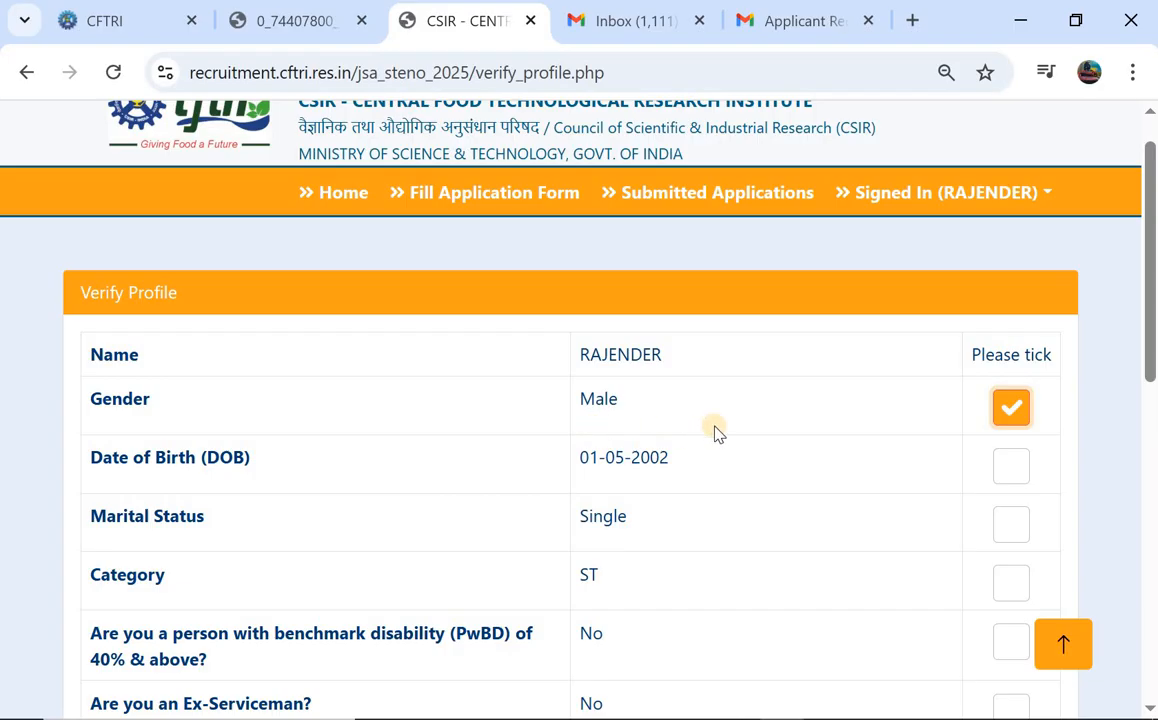
{"action": "scroll", "coordinate": [716, 433], "scroll_direction": "down", "scroll_amount": 1}
{"action": "left_click", "coordinate": [1020, 380]}
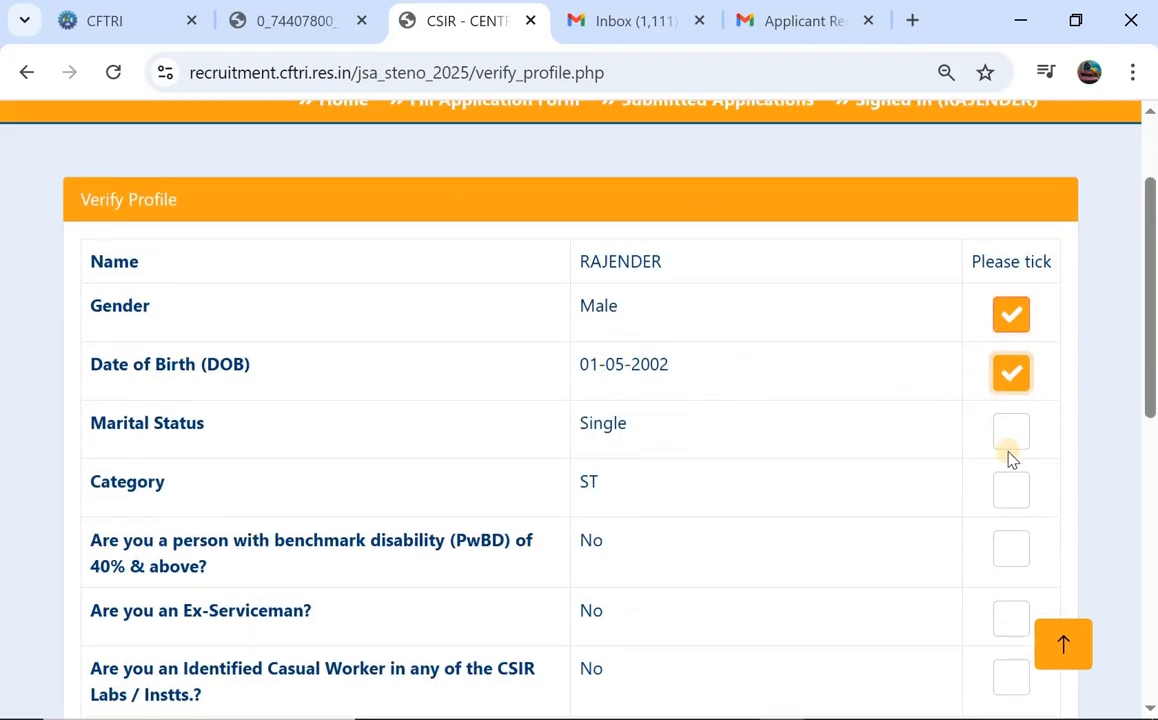
{"action": "left_click", "coordinate": [1017, 449]}
{"action": "left_click", "coordinate": [1008, 486]}
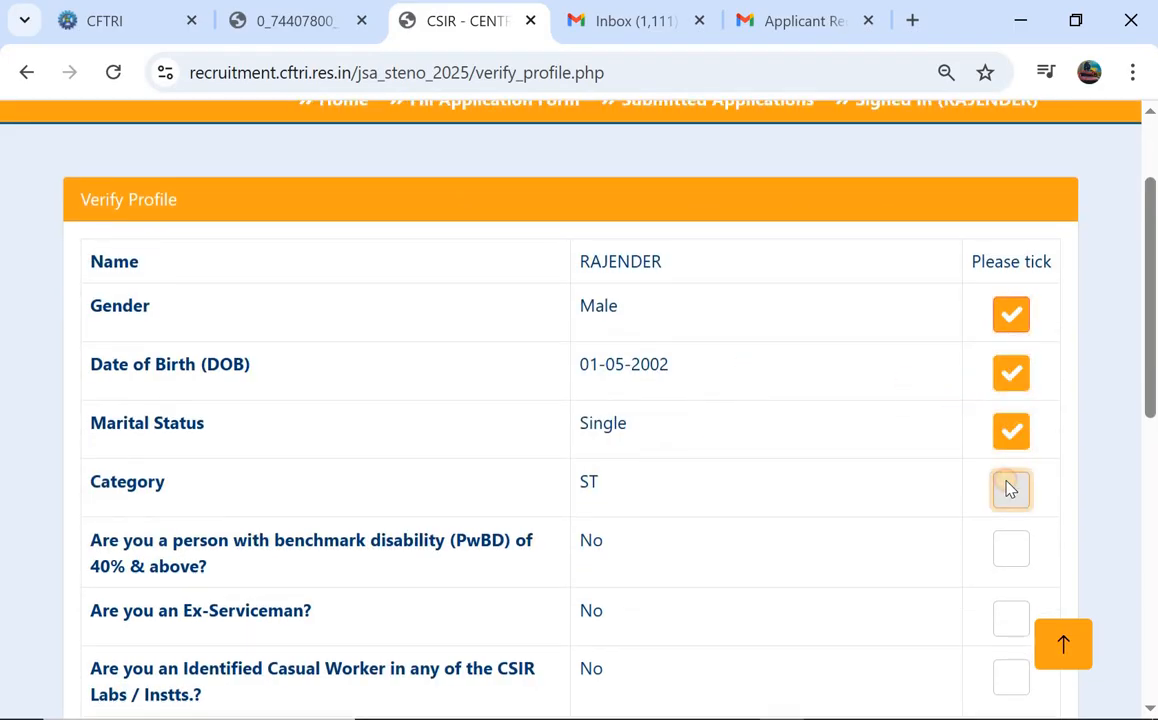
Tick the PwBD, ex-serviceman, casual worker and government servant checks.
{"action": "scroll", "coordinate": [1000, 478], "scroll_direction": "down", "scroll_amount": 1}
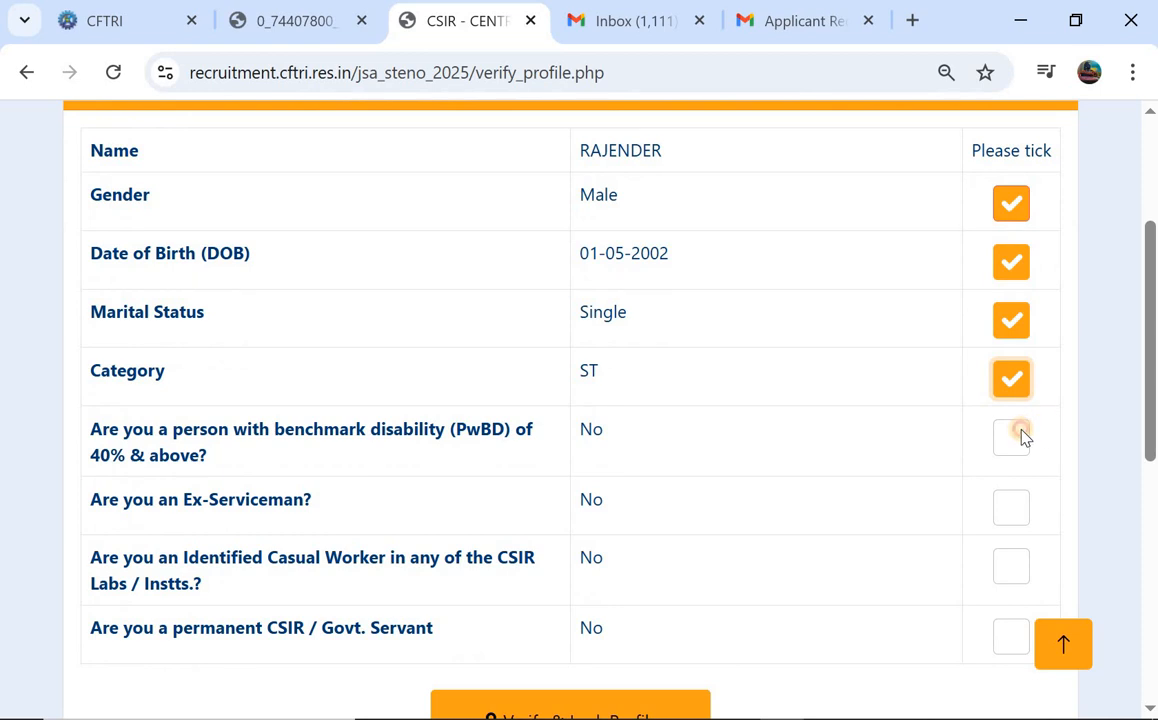
{"action": "left_click", "coordinate": [1020, 436]}
{"action": "left_click", "coordinate": [1008, 512]}
{"action": "left_click", "coordinate": [1013, 579]}
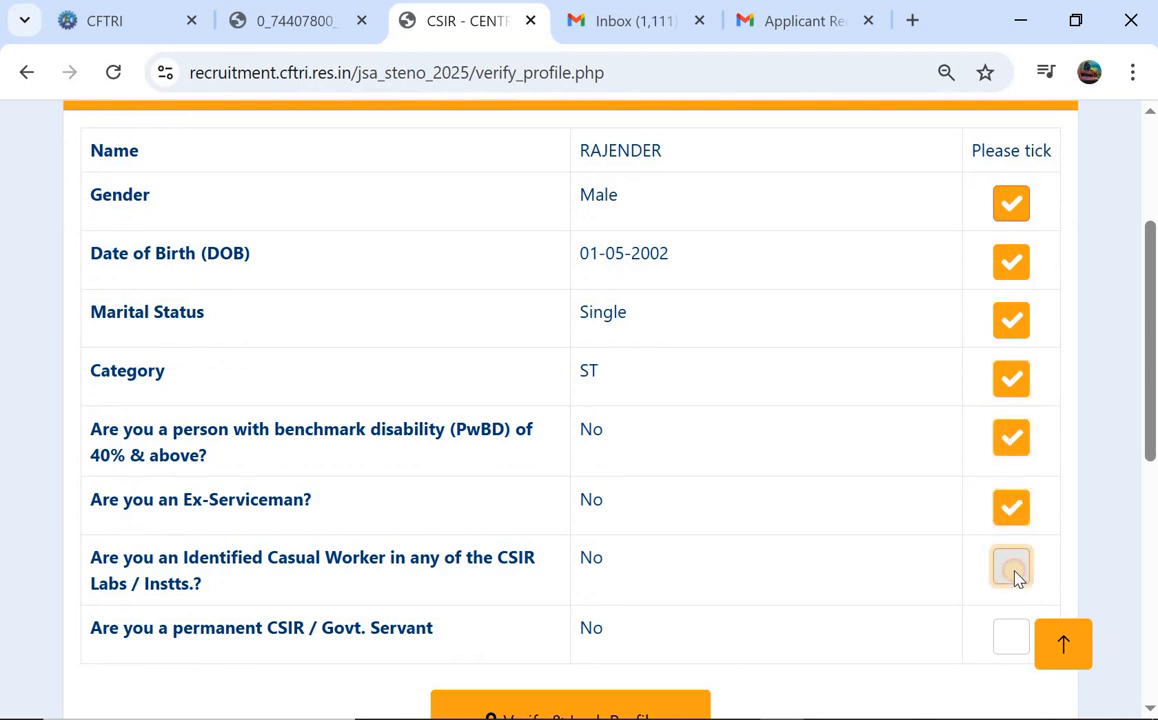
{"action": "scroll", "coordinate": [1016, 576], "scroll_direction": "down", "scroll_amount": 1}
{"action": "left_click", "coordinate": [1012, 510]}
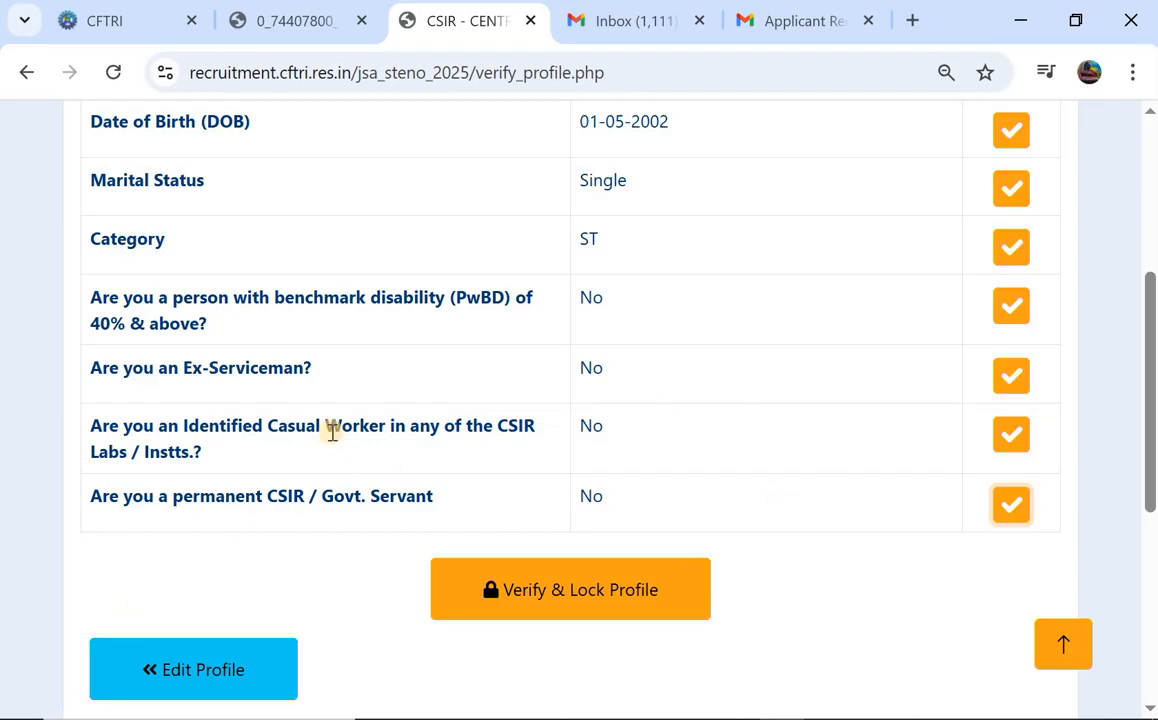
Verify & Lock the profile and confirm the permanent lock.
{"action": "scroll", "coordinate": [332, 449], "scroll_direction": "down", "scroll_amount": 1}
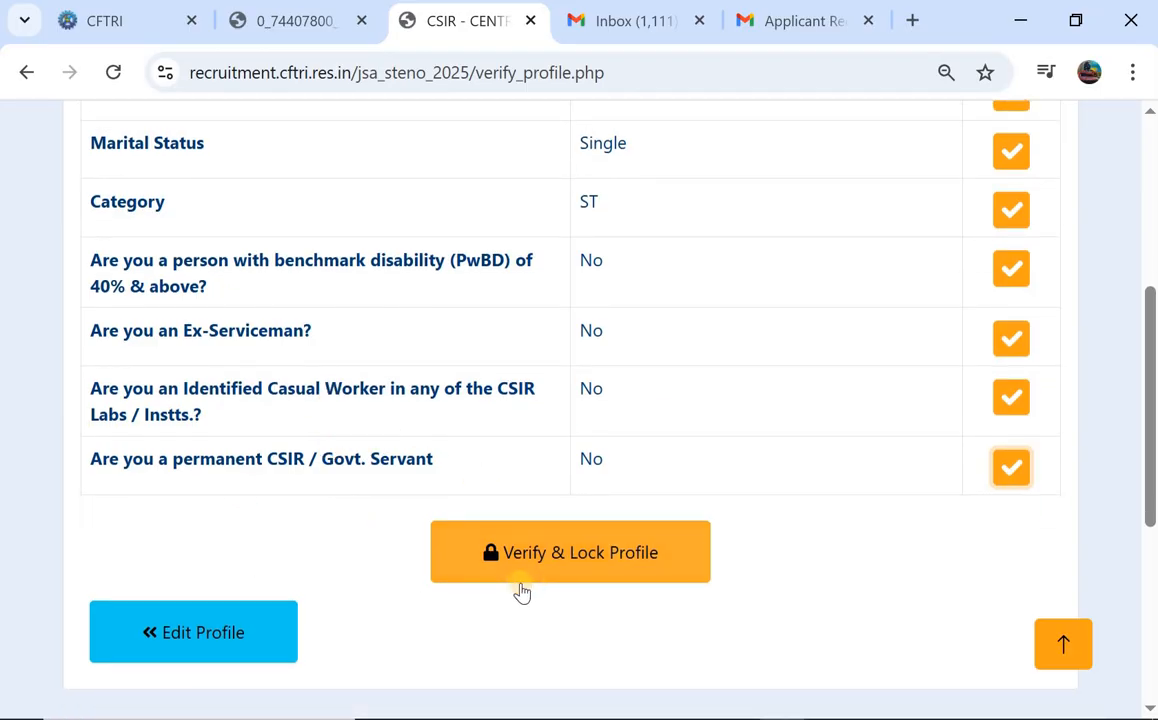
{"action": "left_click", "coordinate": [570, 566]}
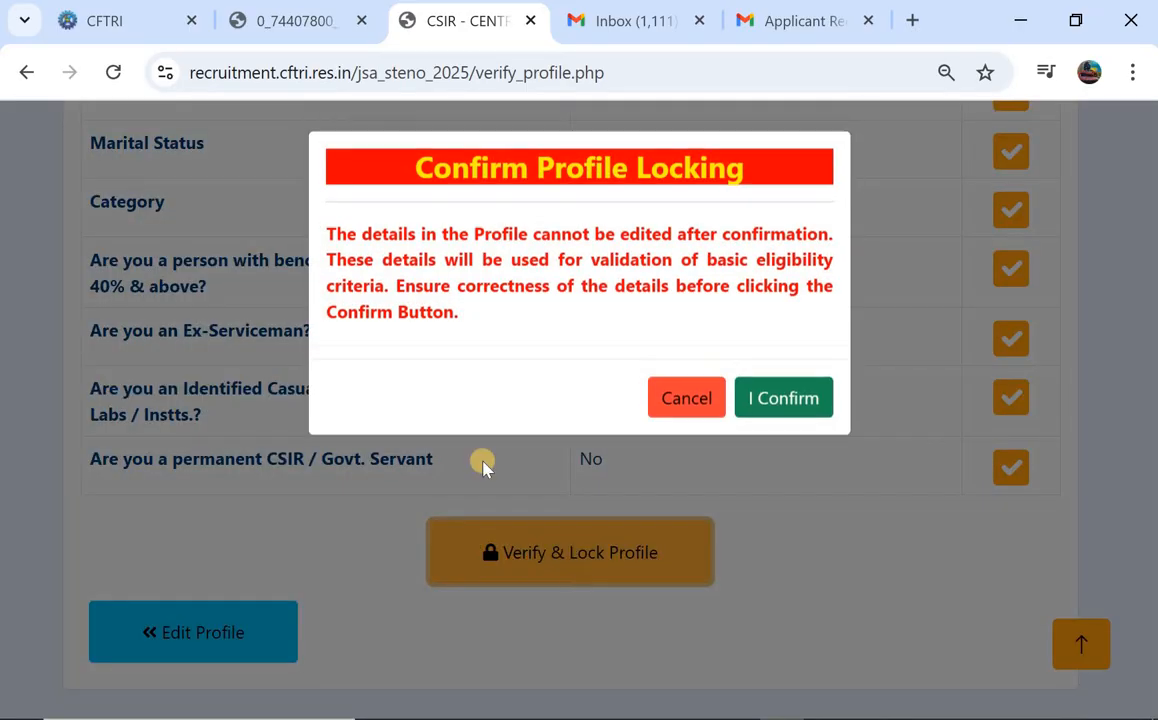
{"action": "left_click", "coordinate": [775, 393]}
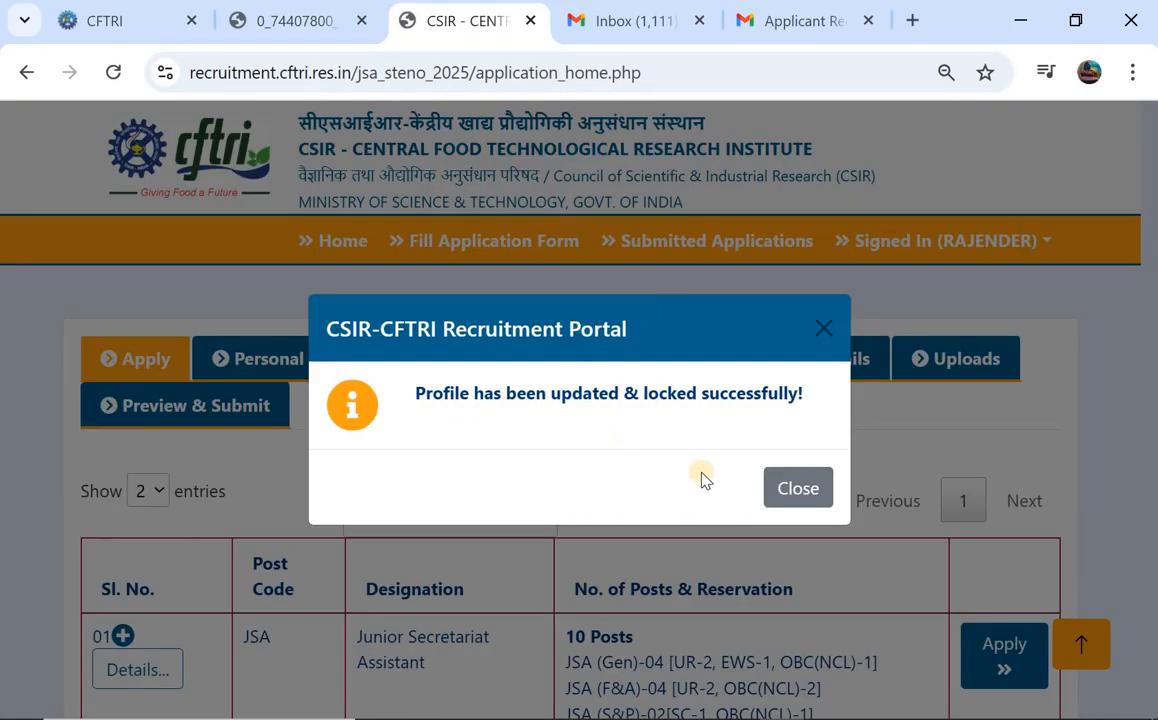
Close the profile-locked popup and apply on the STEN-Junior Stenographer row.
{"action": "left_click", "coordinate": [781, 481]}
{"action": "scroll", "coordinate": [587, 430], "scroll_direction": "down", "scroll_amount": 3}
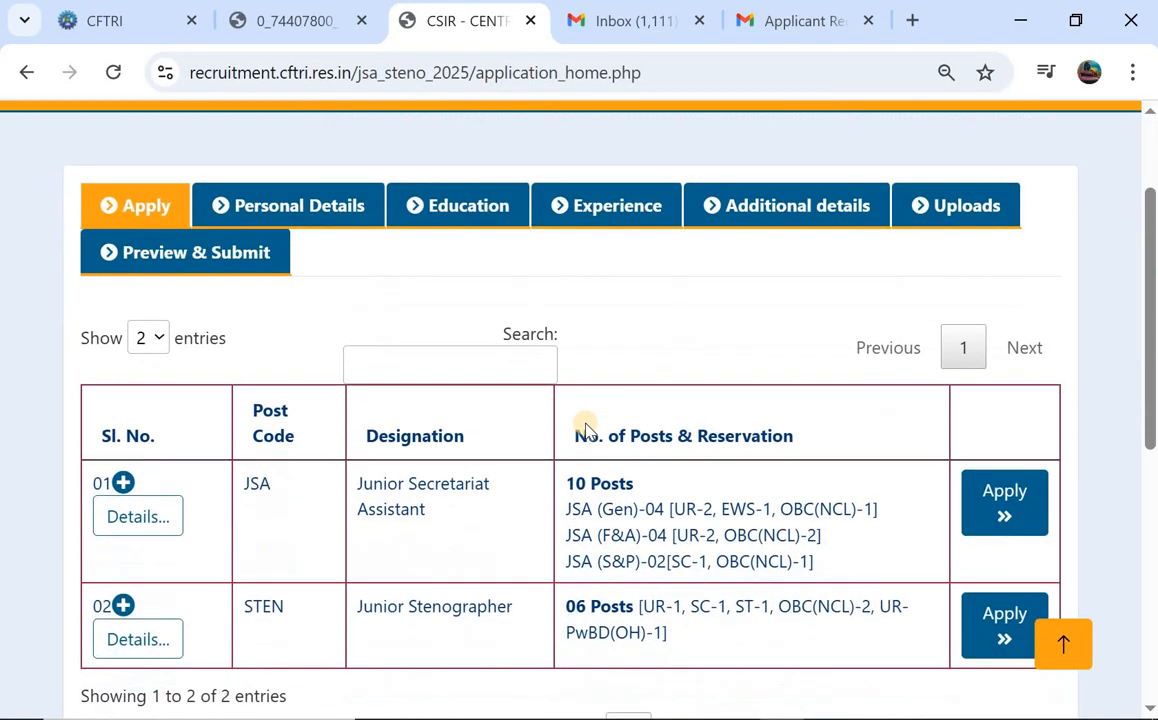
{"action": "scroll", "coordinate": [586, 430], "scroll_direction": "down", "scroll_amount": 1}
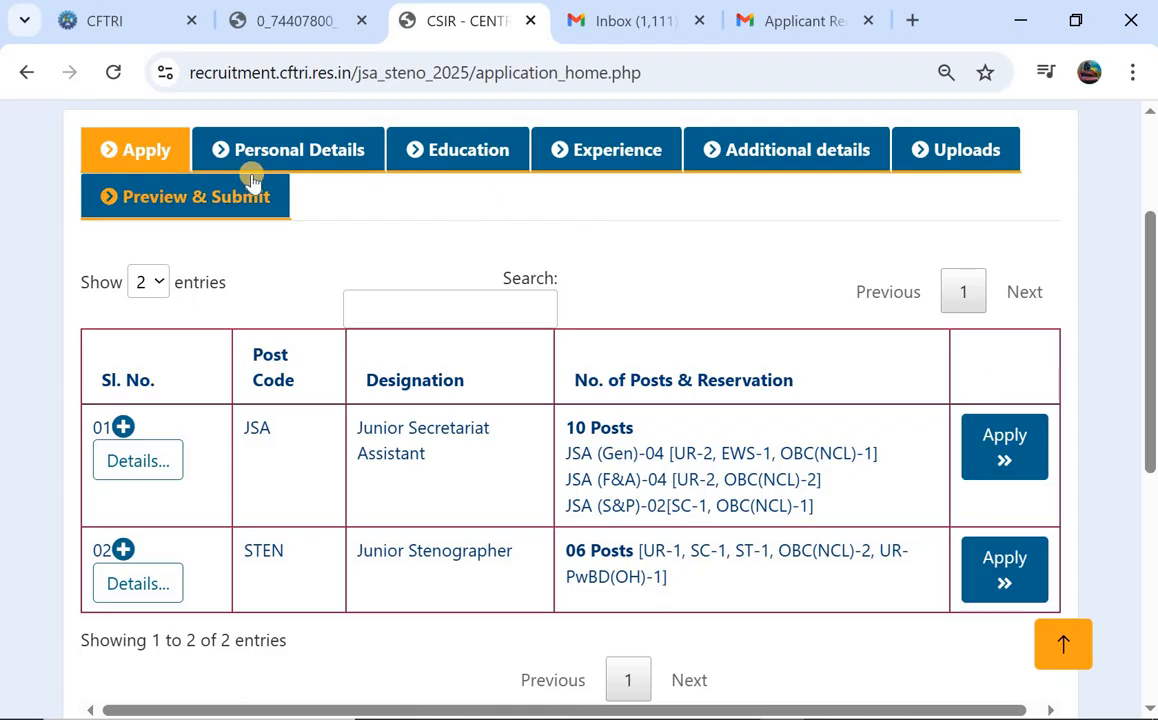
{"action": "scroll", "coordinate": [390, 240], "scroll_direction": "down", "scroll_amount": 1}
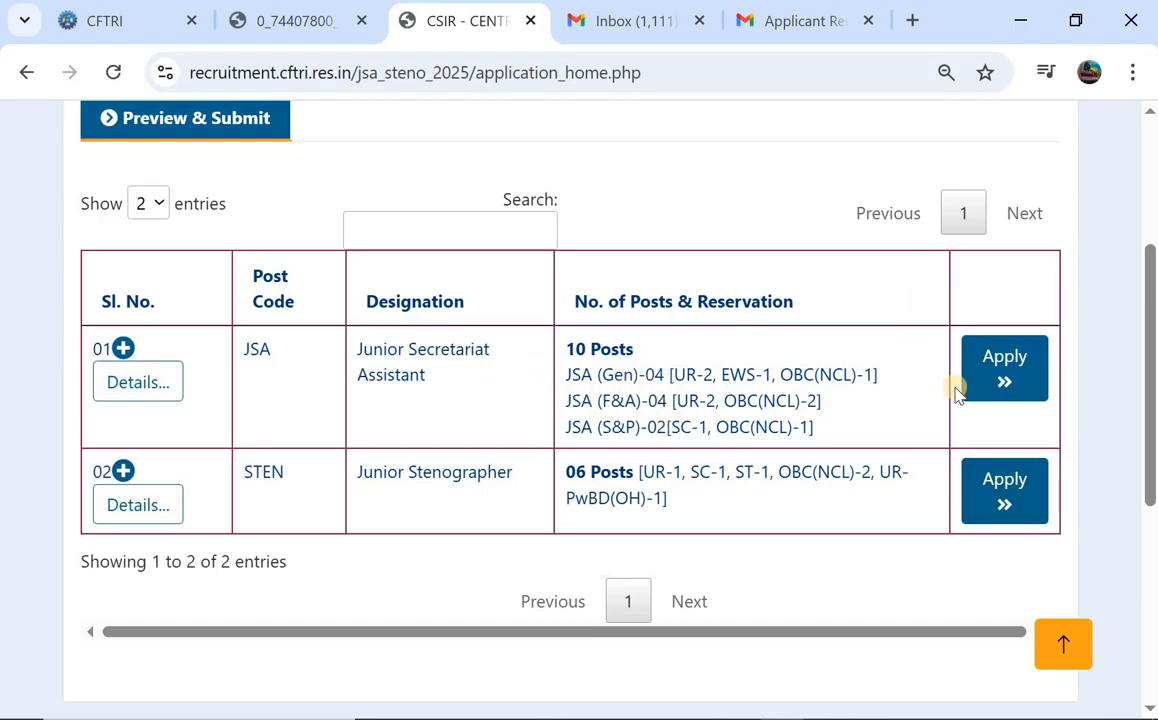
{"action": "left_click", "coordinate": [995, 488]}
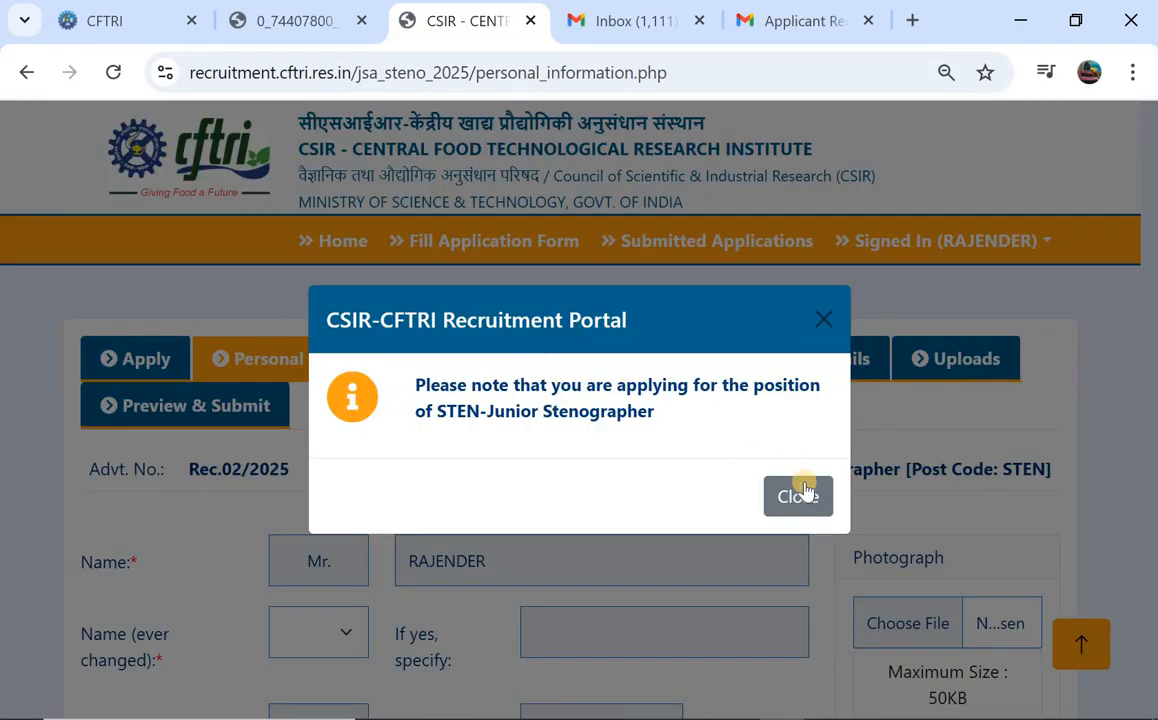
Dismiss the applying-for-post notice and answer No to name ever changed.
{"action": "left_click", "coordinate": [799, 497]}
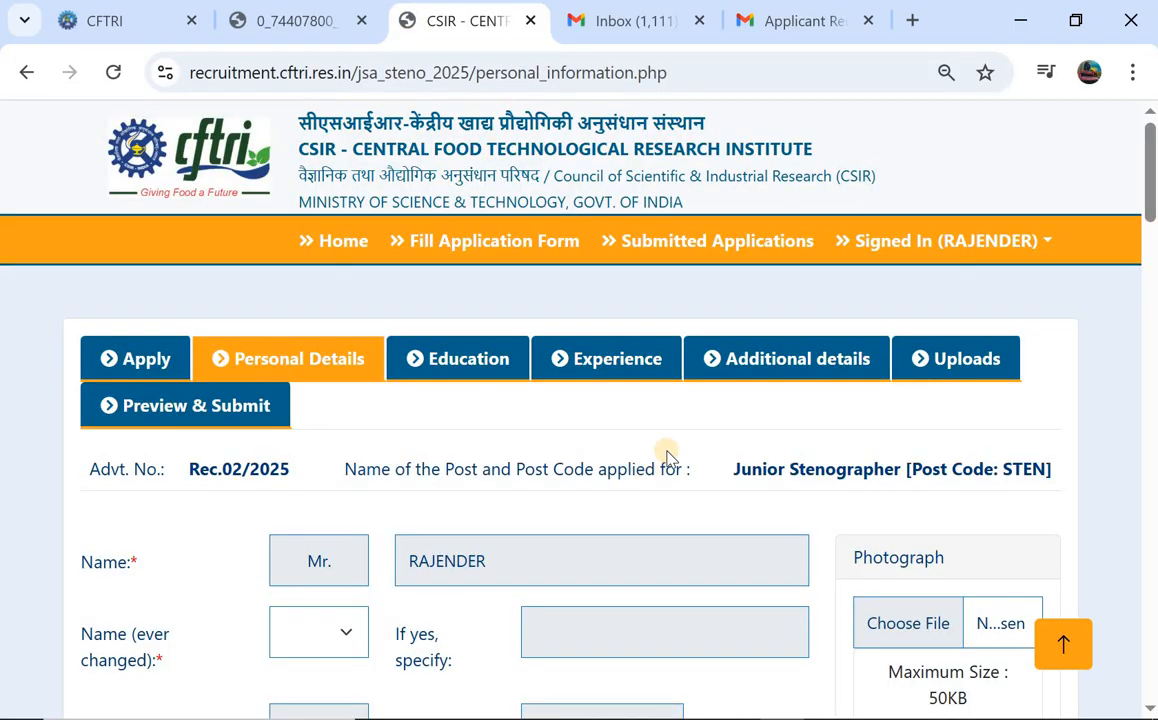
{"action": "scroll", "coordinate": [667, 456], "scroll_direction": "down", "scroll_amount": 2}
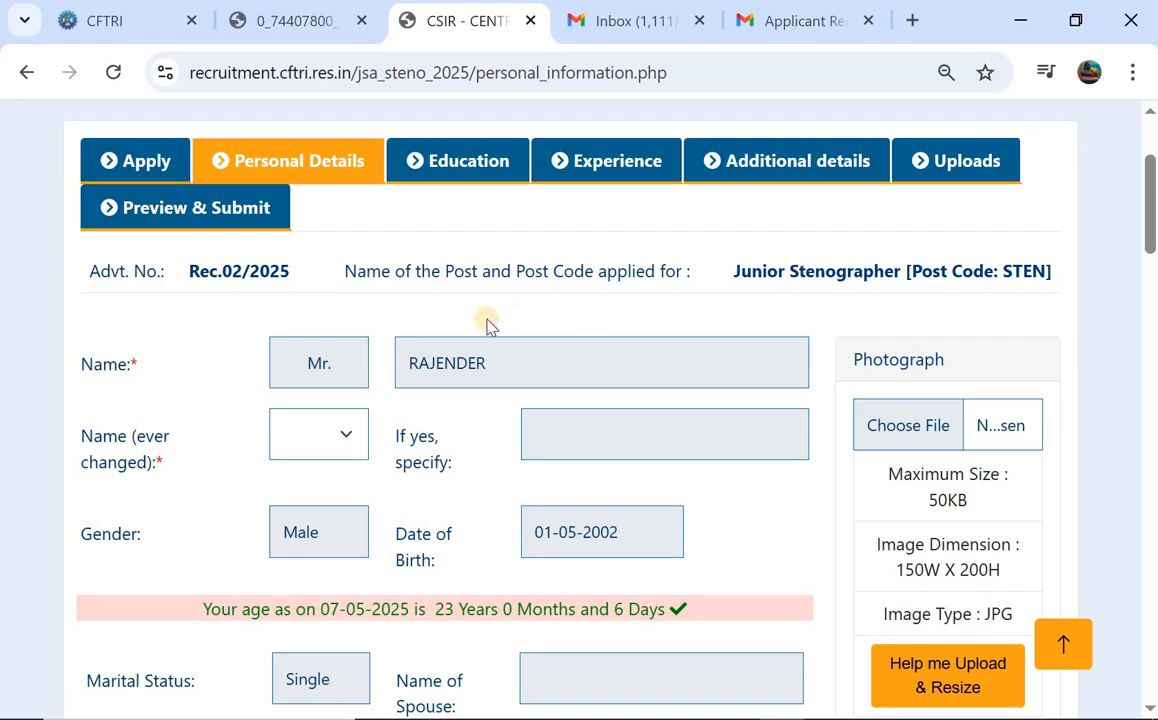
{"action": "scroll", "coordinate": [488, 323], "scroll_direction": "down", "scroll_amount": 1}
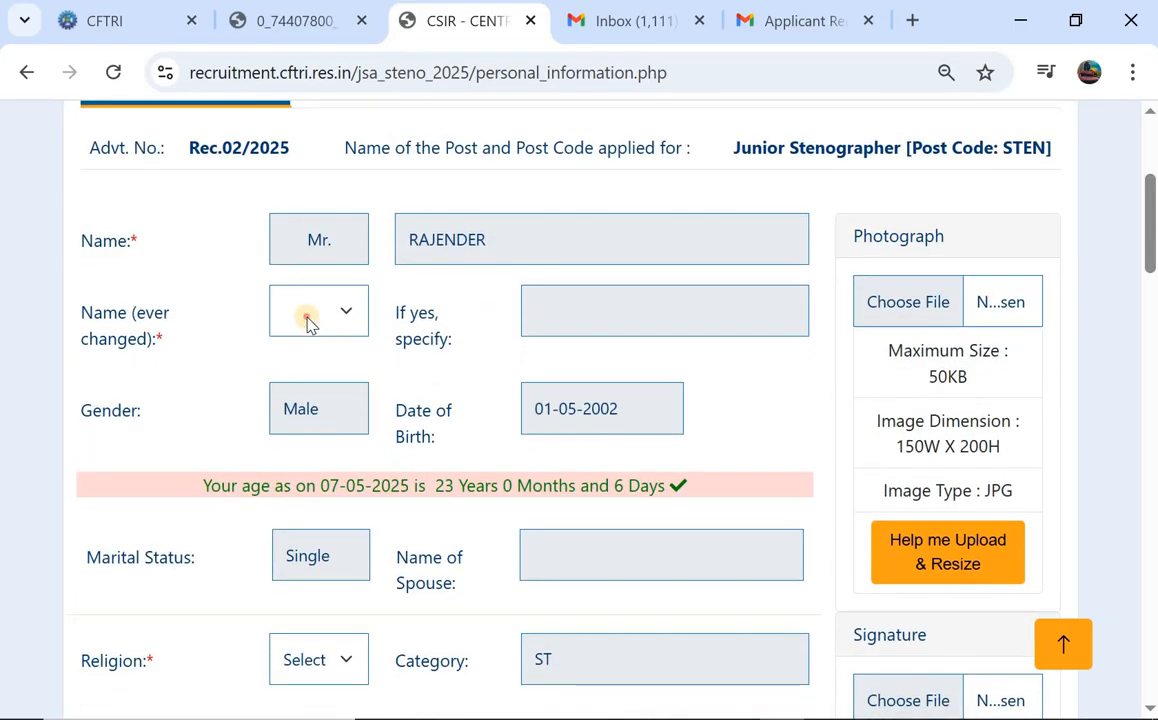
{"action": "left_click", "coordinate": [307, 322]}
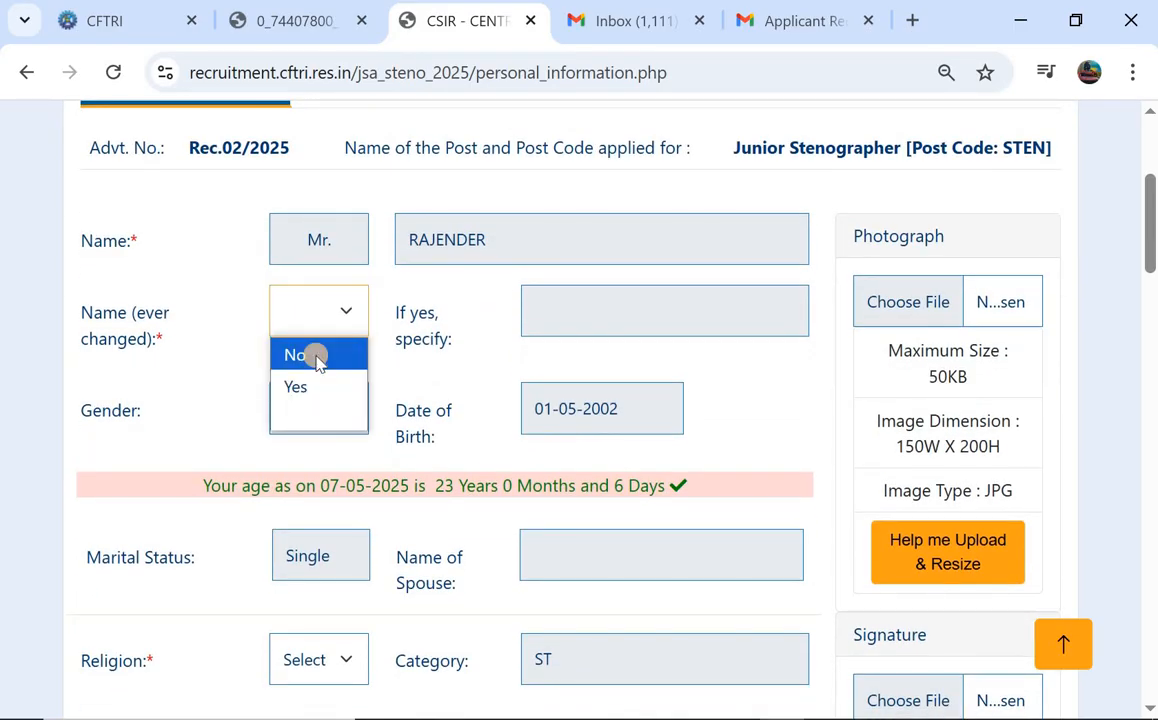
{"action": "left_click", "coordinate": [316, 360]}
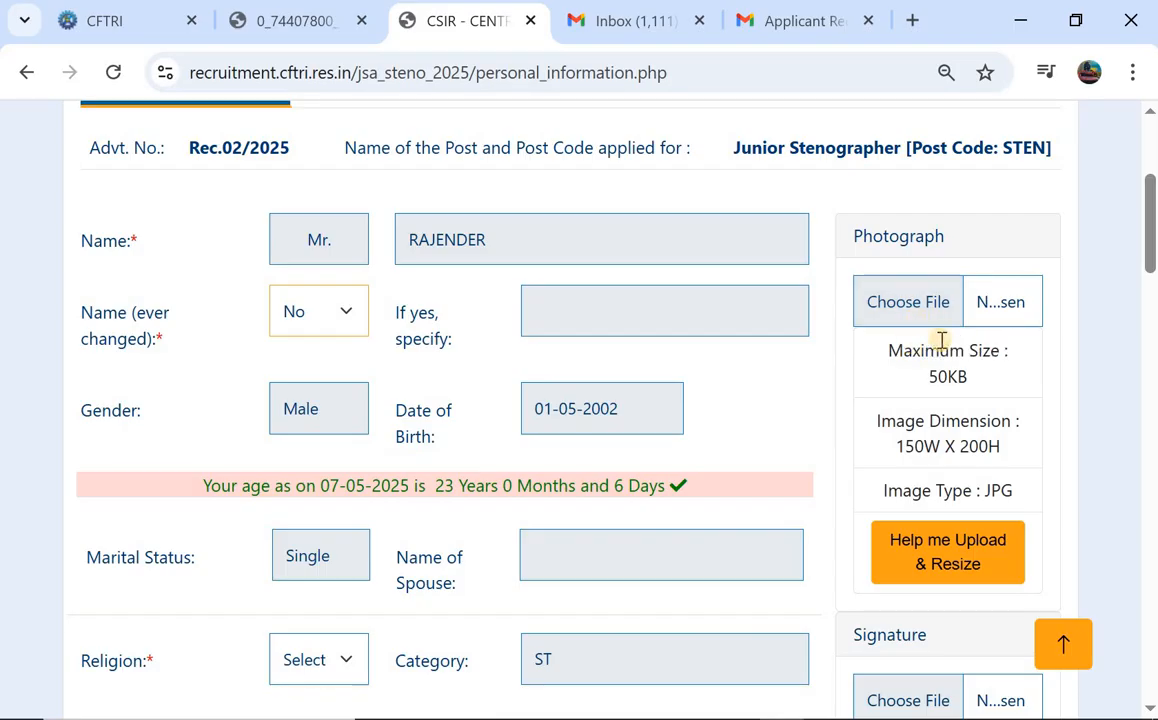
Set the religion to Hindu.
{"action": "scroll", "coordinate": [941, 340], "scroll_direction": "down", "scroll_amount": 1}
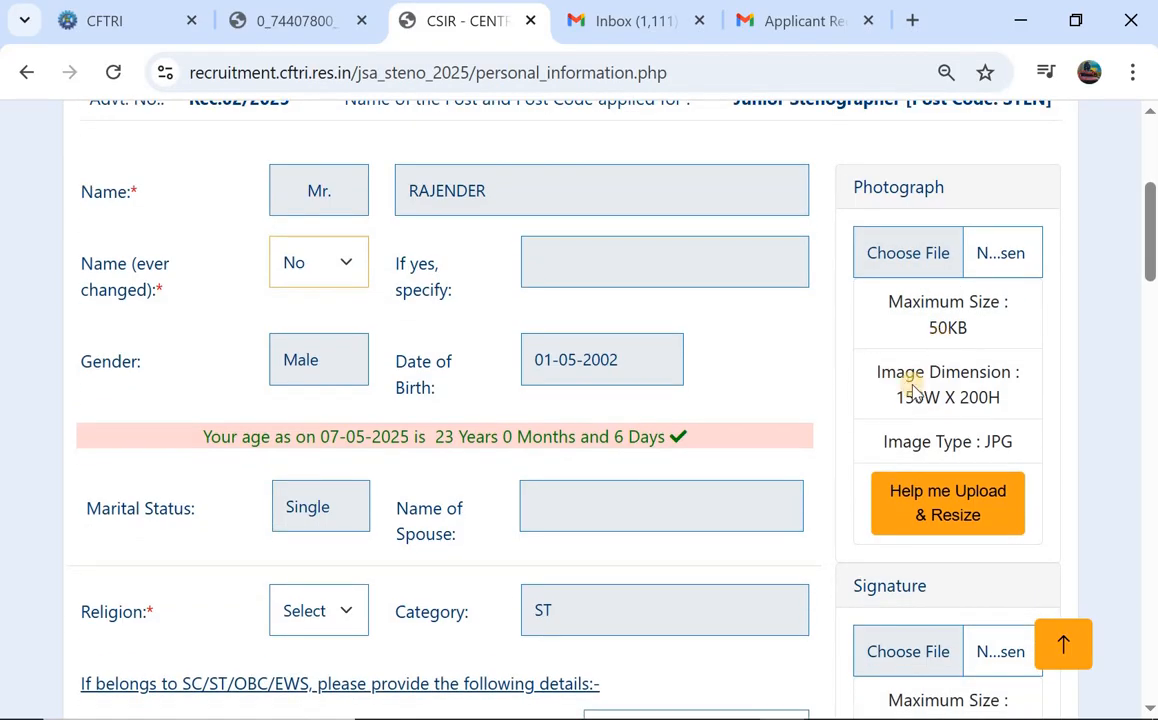
{"action": "scroll", "coordinate": [620, 345], "scroll_direction": "down", "scroll_amount": 1}
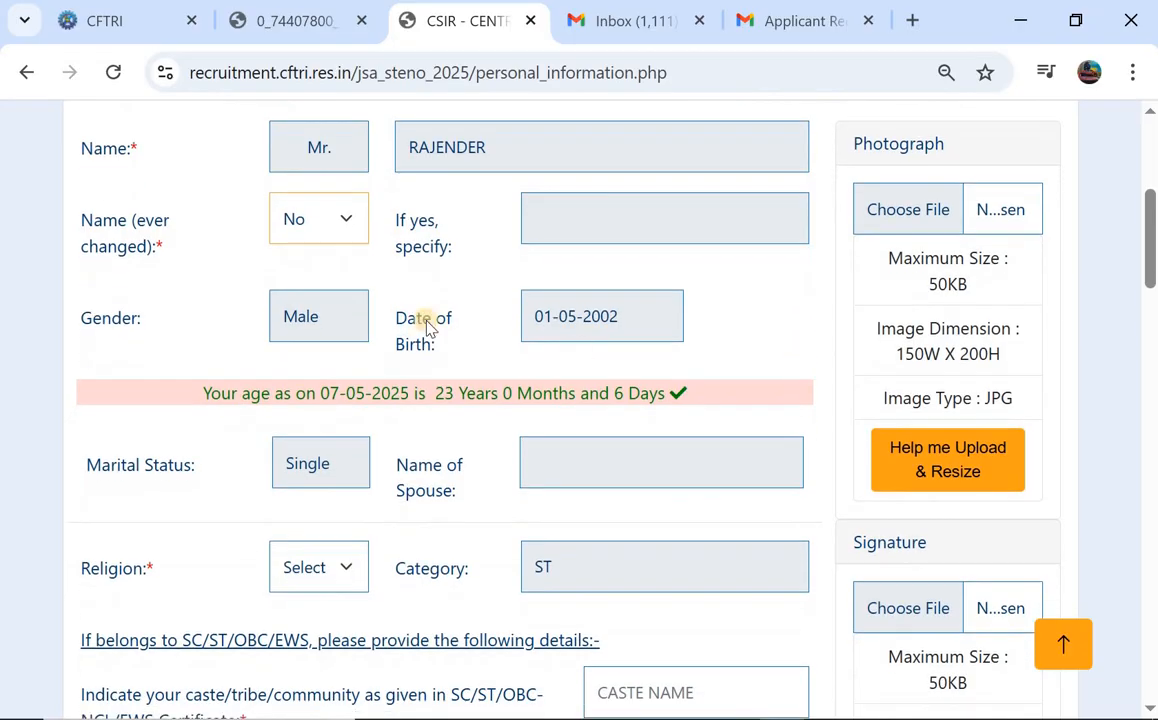
{"action": "scroll", "coordinate": [570, 307], "scroll_direction": "down", "scroll_amount": 3}
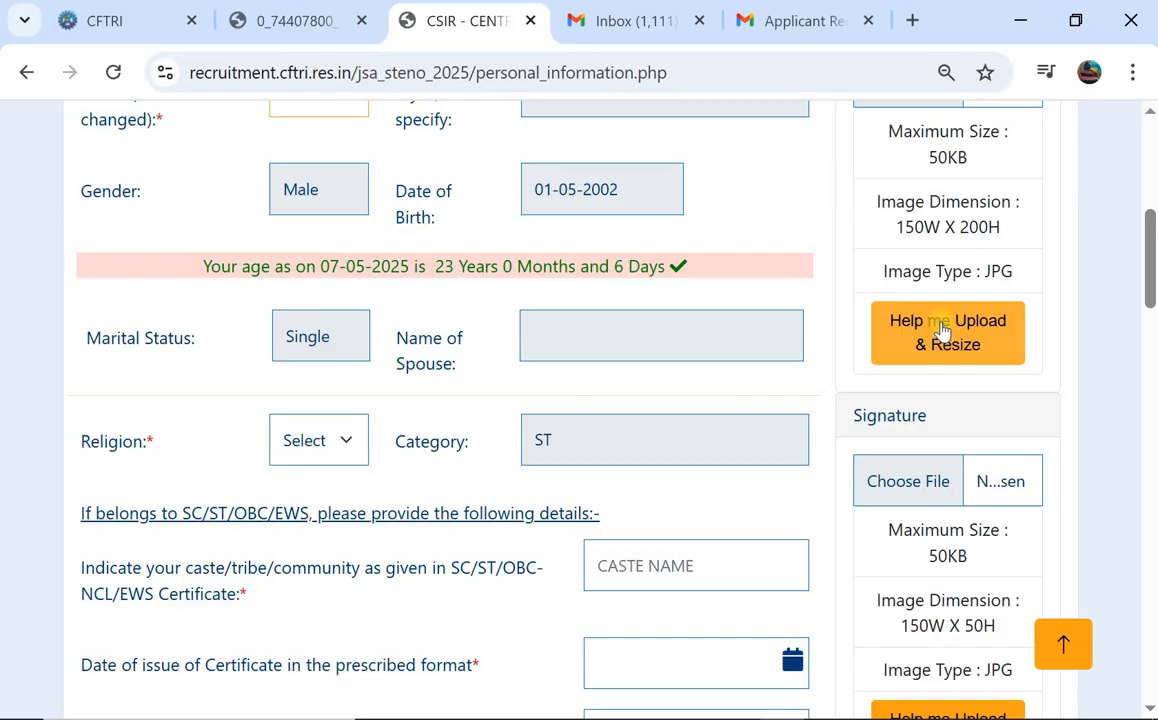
{"action": "scroll", "coordinate": [941, 330], "scroll_direction": "down", "scroll_amount": 2}
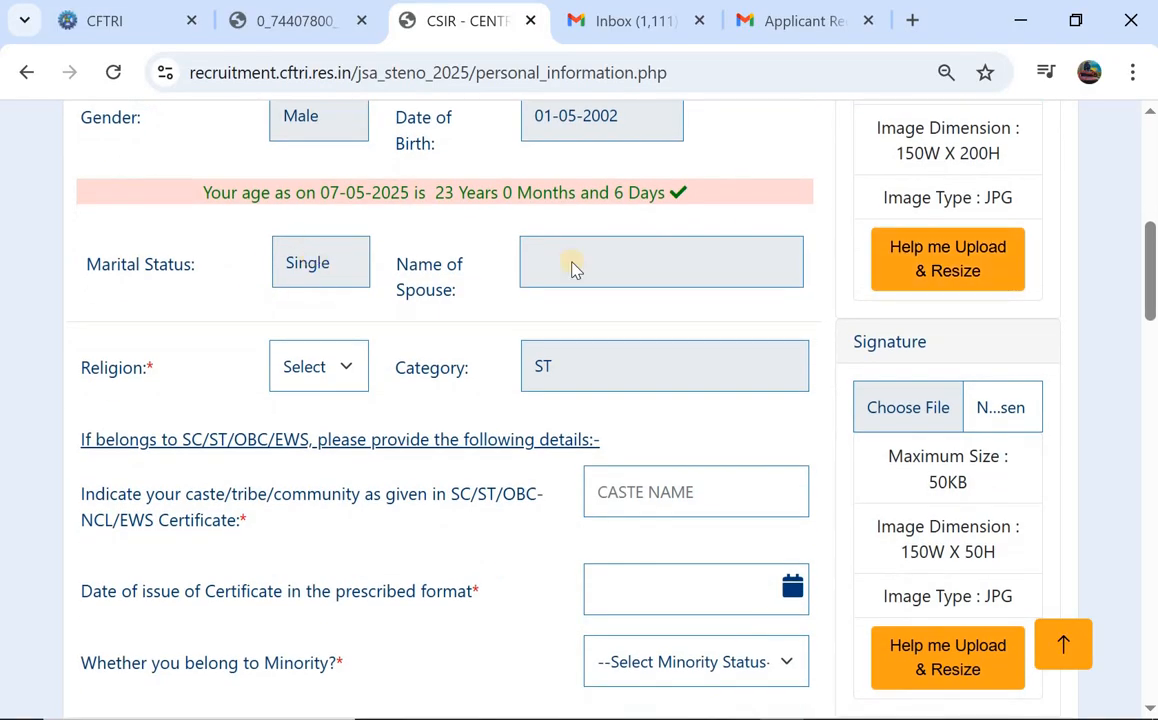
{"action": "left_click", "coordinate": [305, 378]}
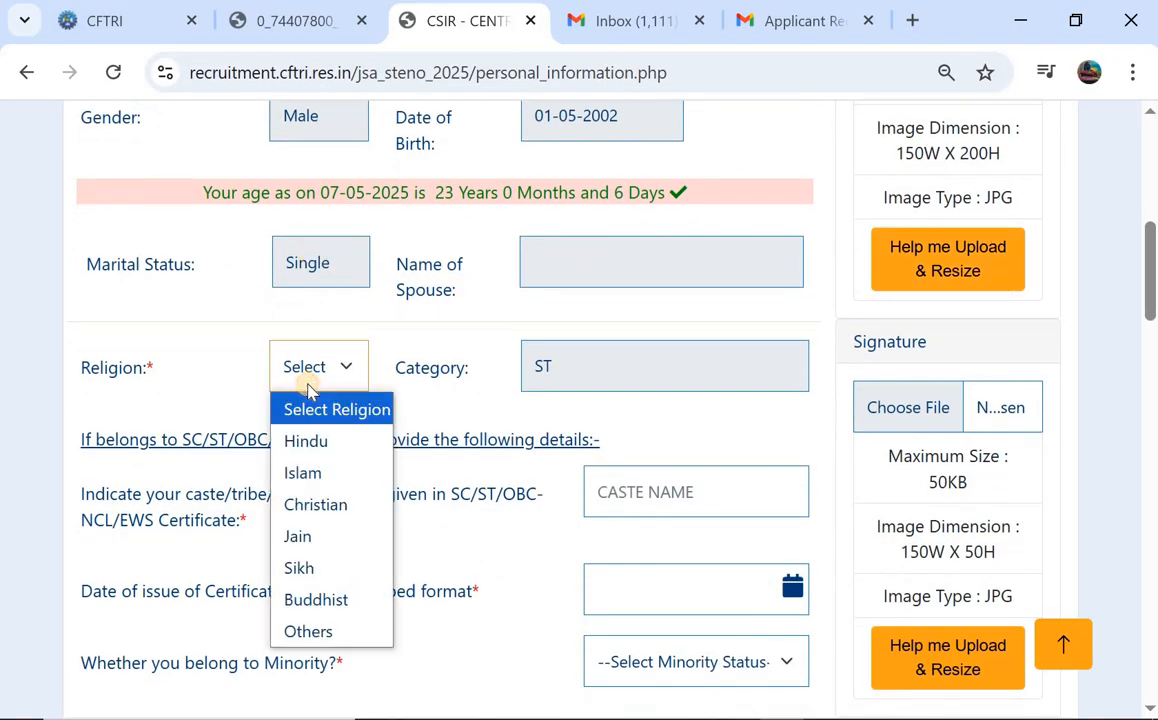
{"action": "left_click", "coordinate": [300, 445]}
{"action": "scroll", "coordinate": [557, 420], "scroll_direction": "down", "scroll_amount": 2}
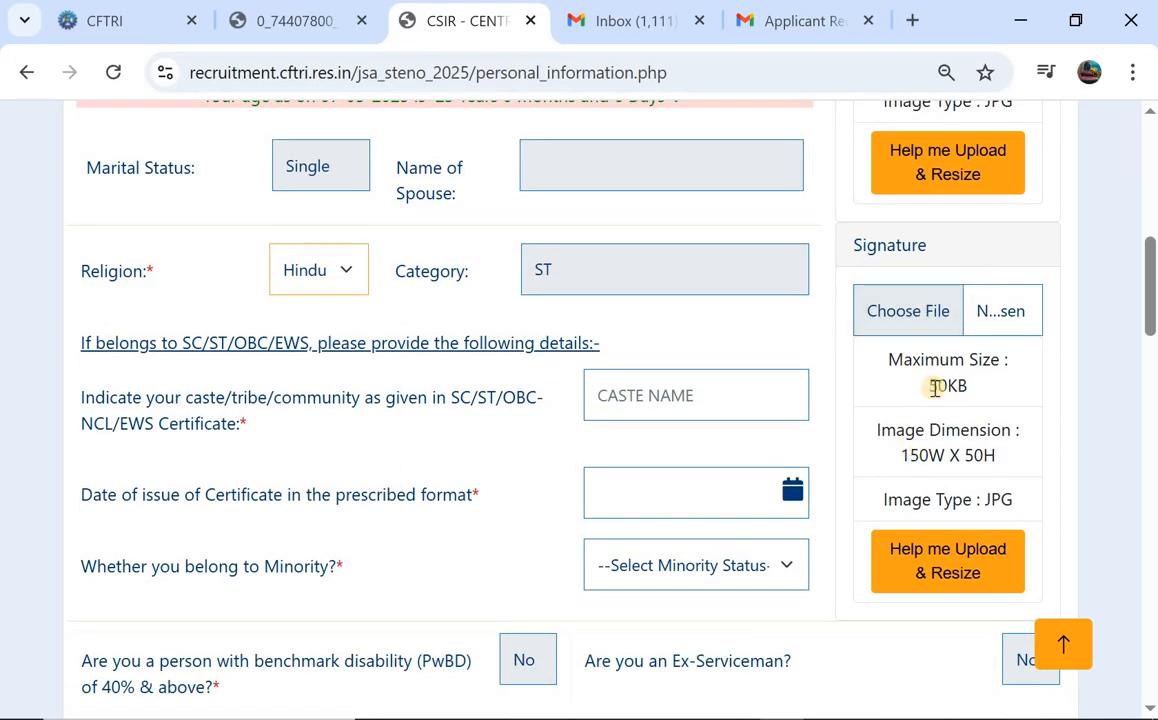
{"action": "scroll", "coordinate": [937, 382], "scroll_direction": "down", "scroll_amount": 1}
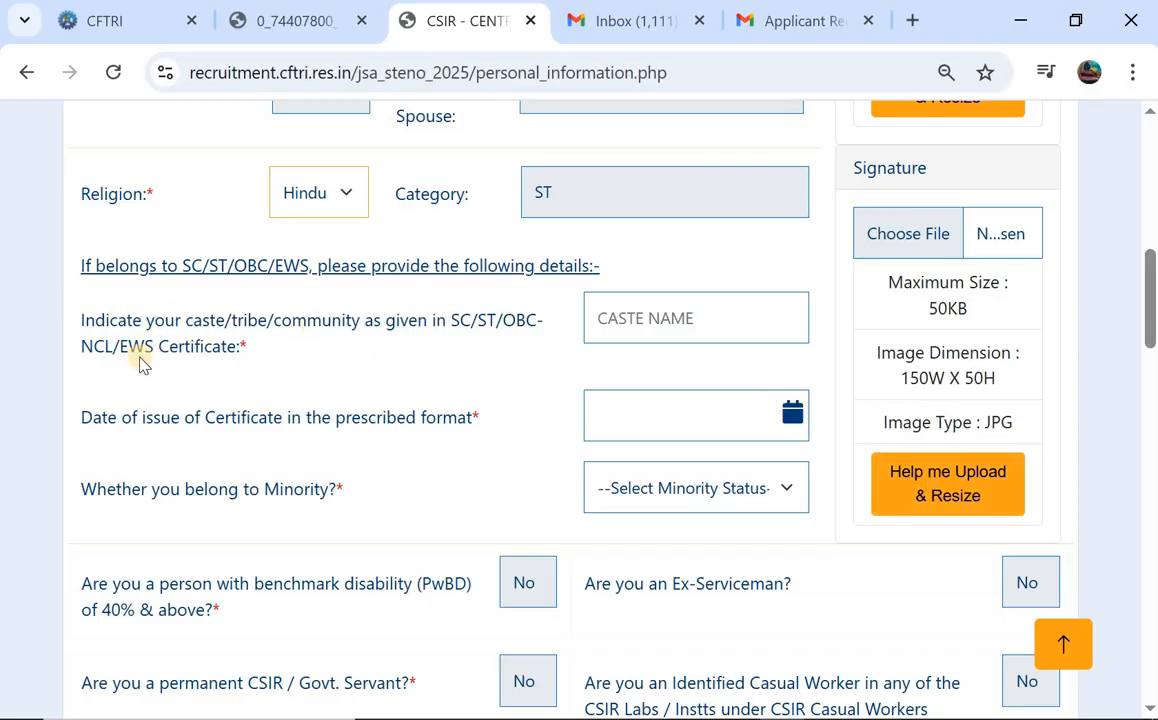
Answer No to the minority question, leaving caste and certificate issue date blank.
{"action": "left_click", "coordinate": [644, 340]}
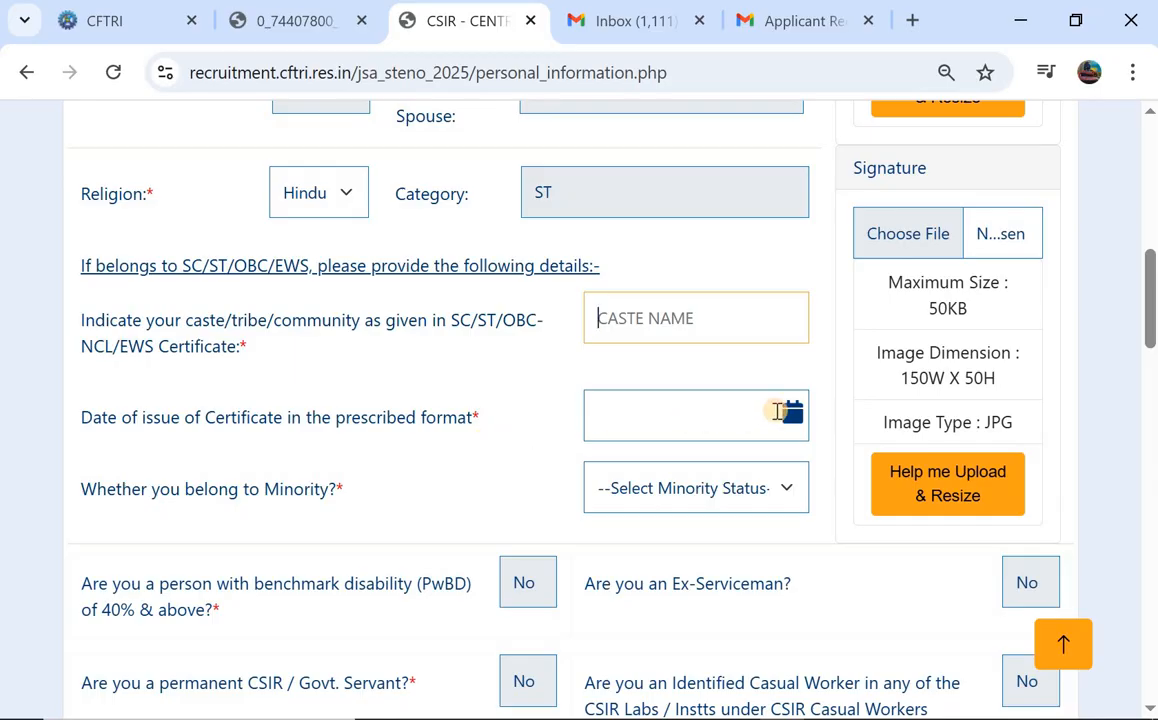
{"action": "left_click", "coordinate": [777, 411]}
{"action": "left_click", "coordinate": [210, 524]}
{"action": "left_click", "coordinate": [693, 501]}
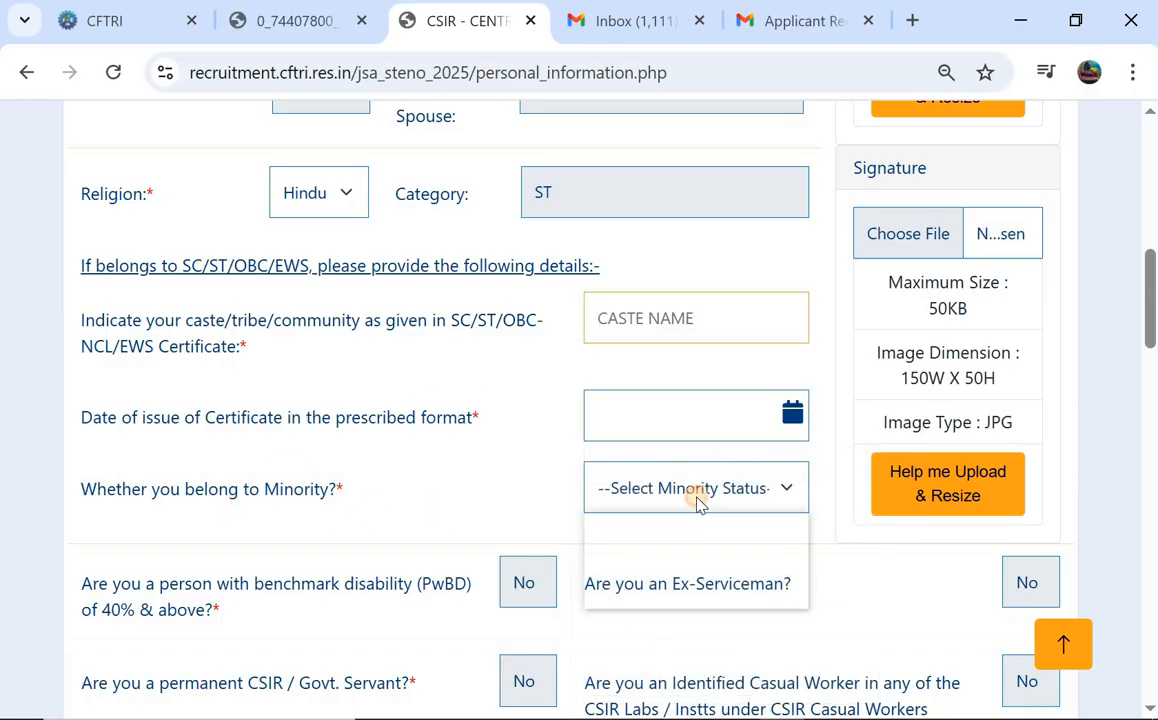
{"action": "left_click", "coordinate": [615, 563]}
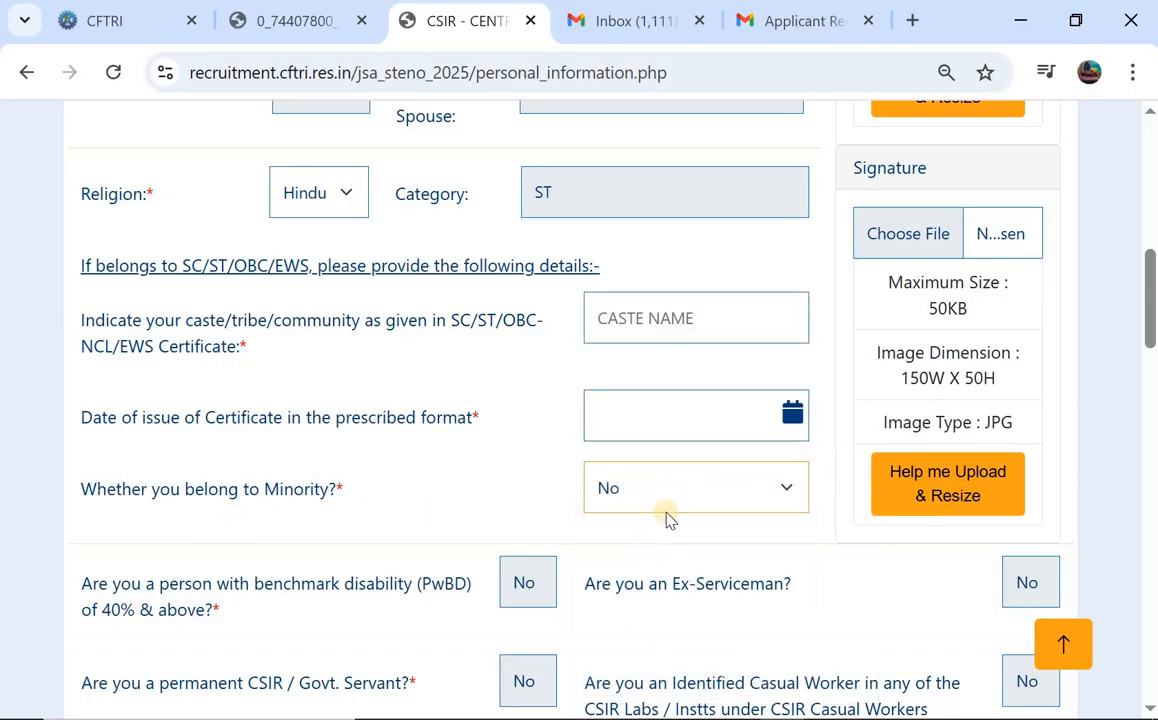
{"action": "scroll", "coordinate": [491, 446], "scroll_direction": "down", "scroll_amount": 2}
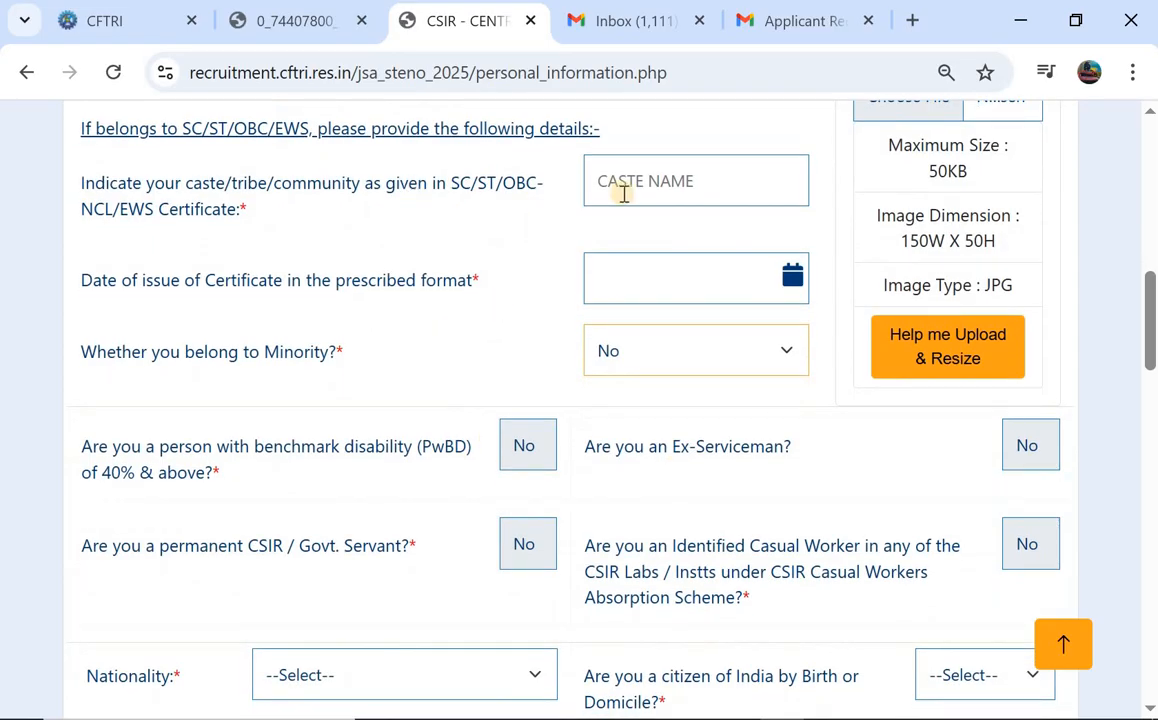
{"action": "scroll", "coordinate": [622, 195], "scroll_direction": "down", "scroll_amount": 1}
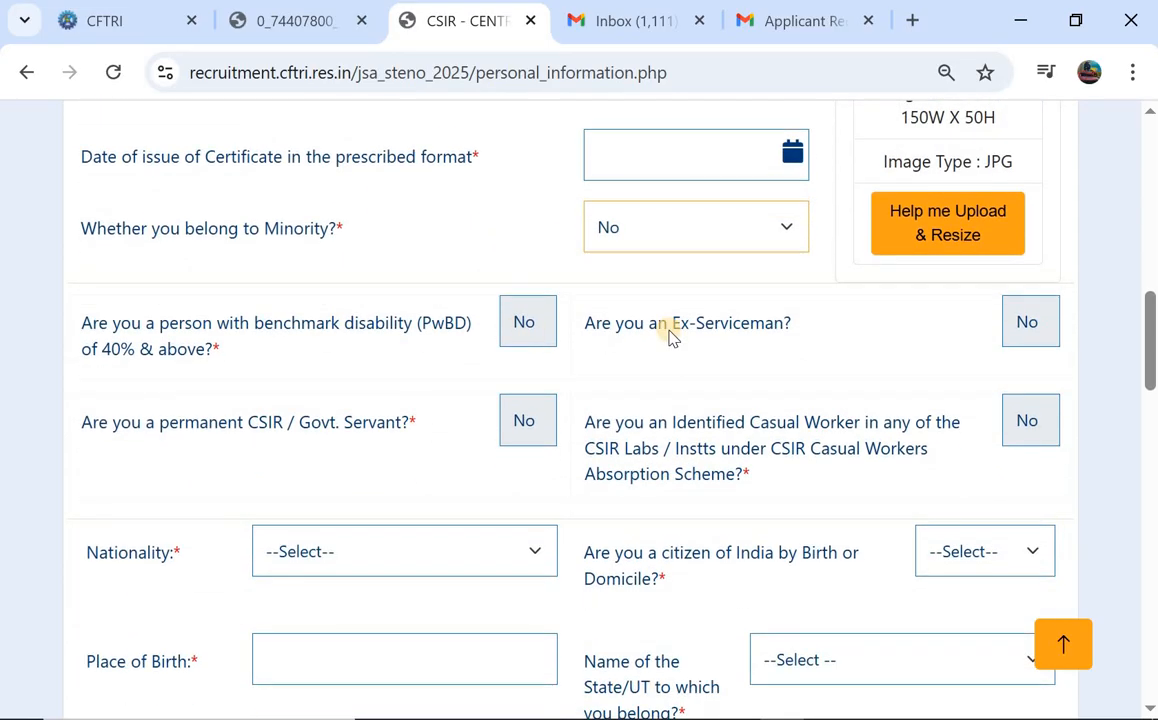
{"action": "scroll", "coordinate": [670, 337], "scroll_direction": "down", "scroll_amount": 2}
Set nationality to Indian and choose the citizen-of-India basis as by Birth.
{"action": "left_click", "coordinate": [300, 385]}
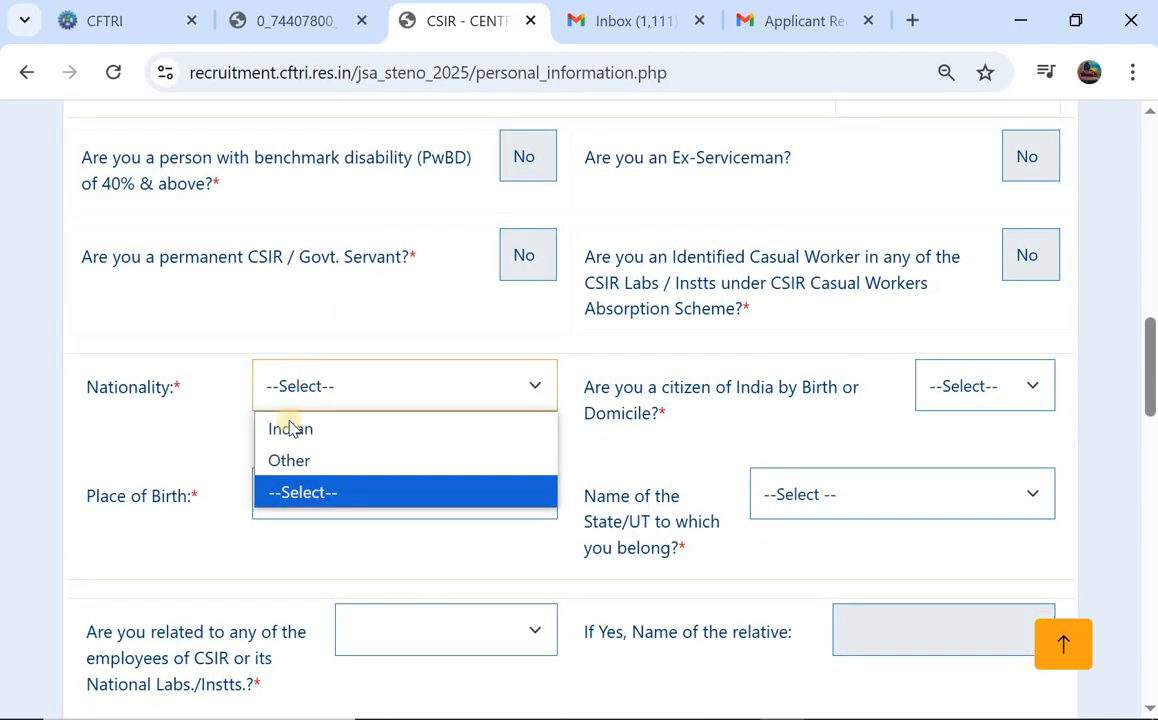
{"action": "left_click", "coordinate": [300, 432]}
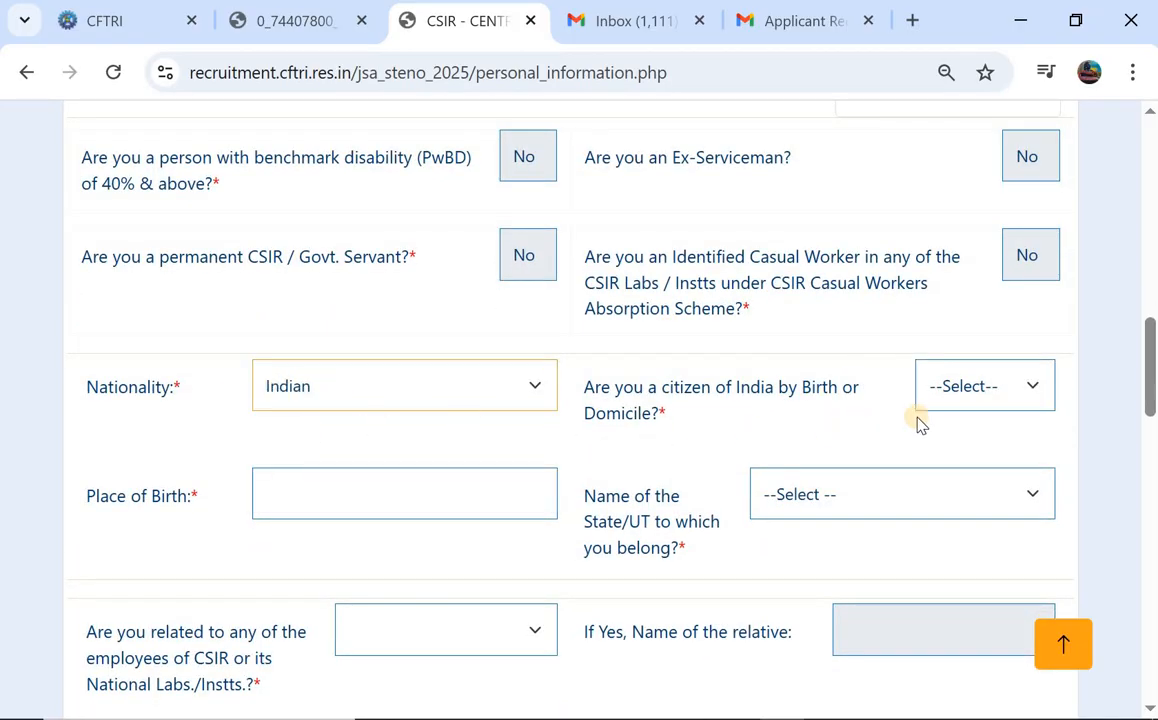
{"action": "left_click", "coordinate": [987, 395]}
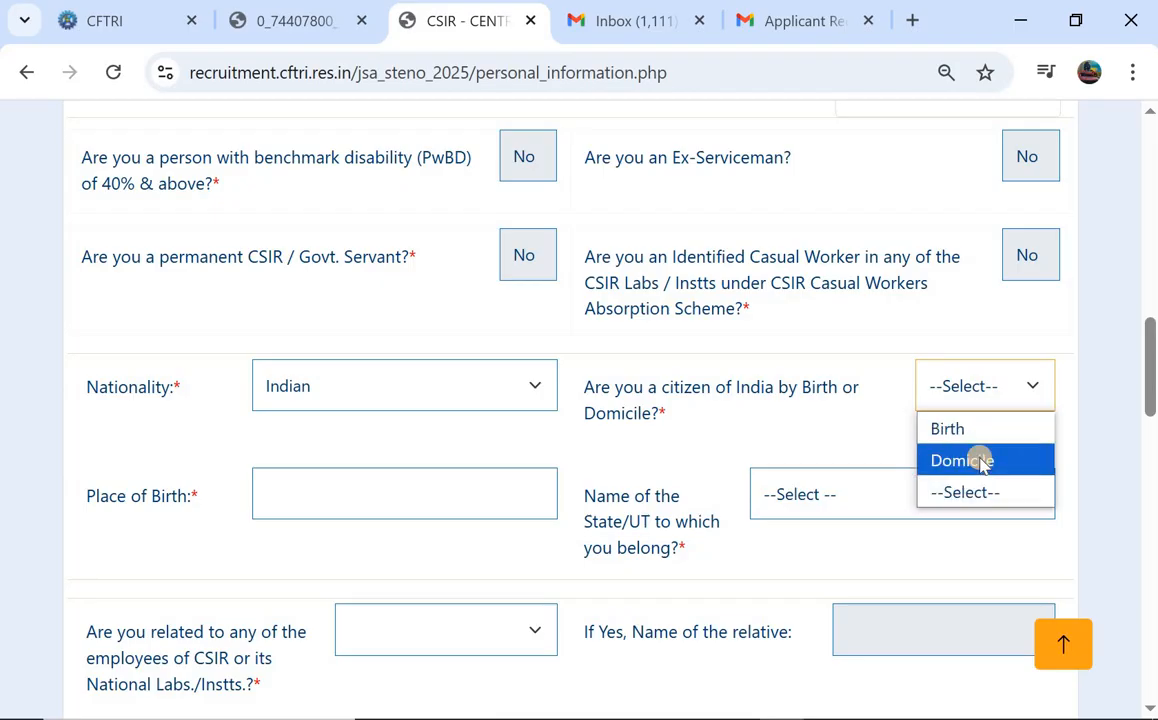
{"action": "left_click", "coordinate": [979, 461]}
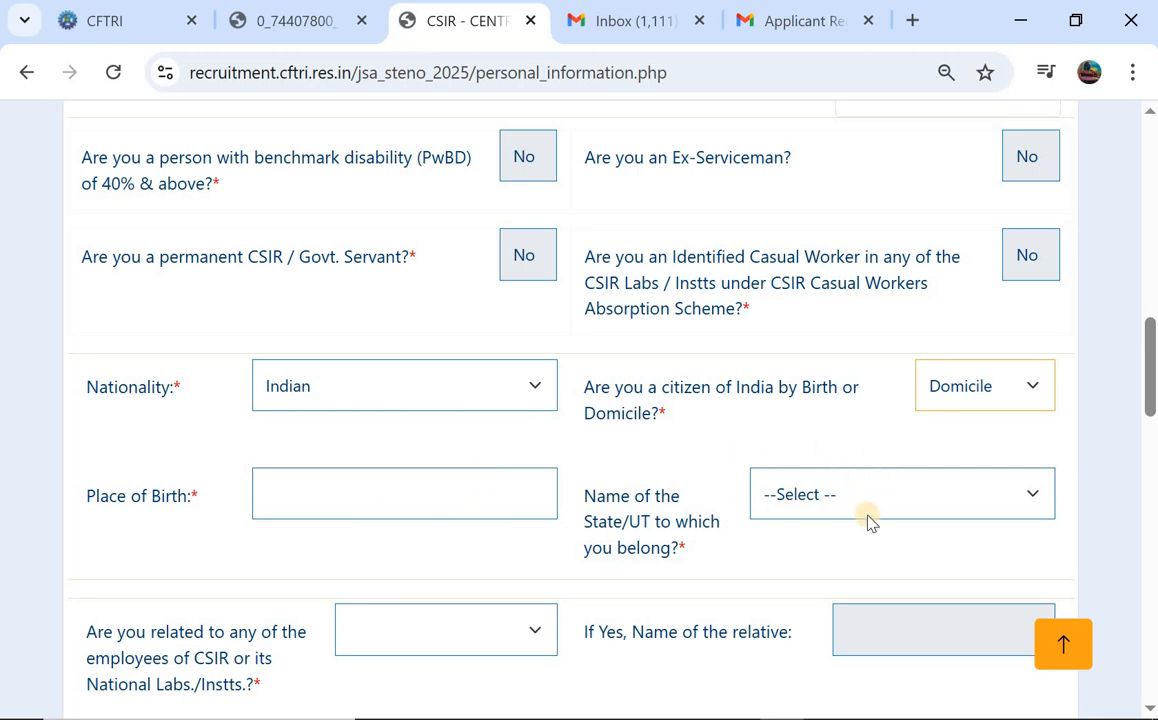
Pick Telangana as the State/UT.
{"action": "left_click", "coordinate": [838, 500]}
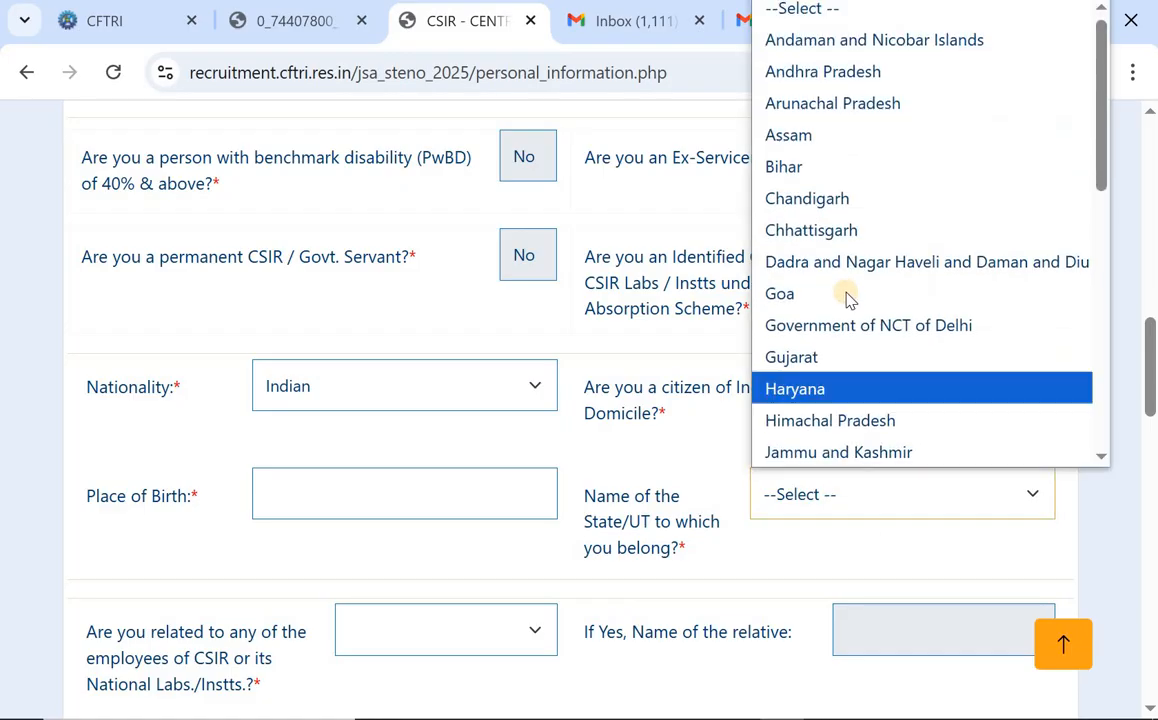
{"action": "scroll", "coordinate": [845, 300], "scroll_direction": "down", "scroll_amount": 7}
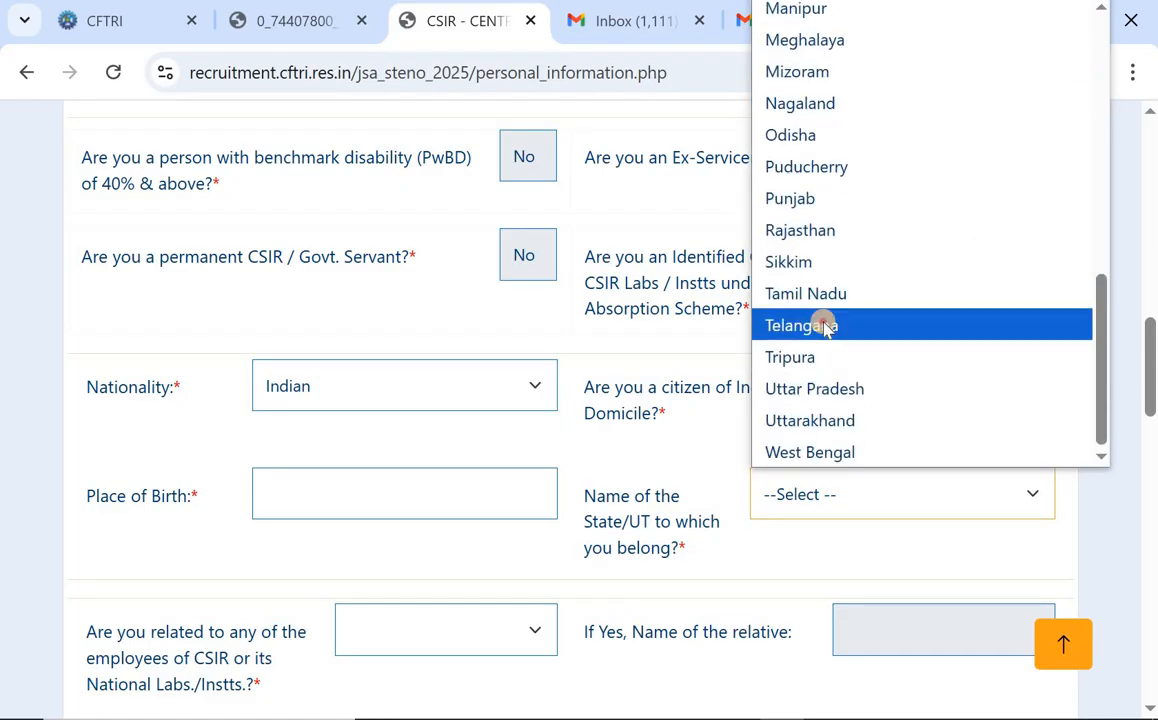
{"action": "left_click", "coordinate": [826, 329]}
{"action": "scroll", "coordinate": [602, 361], "scroll_direction": "down", "scroll_amount": 2}
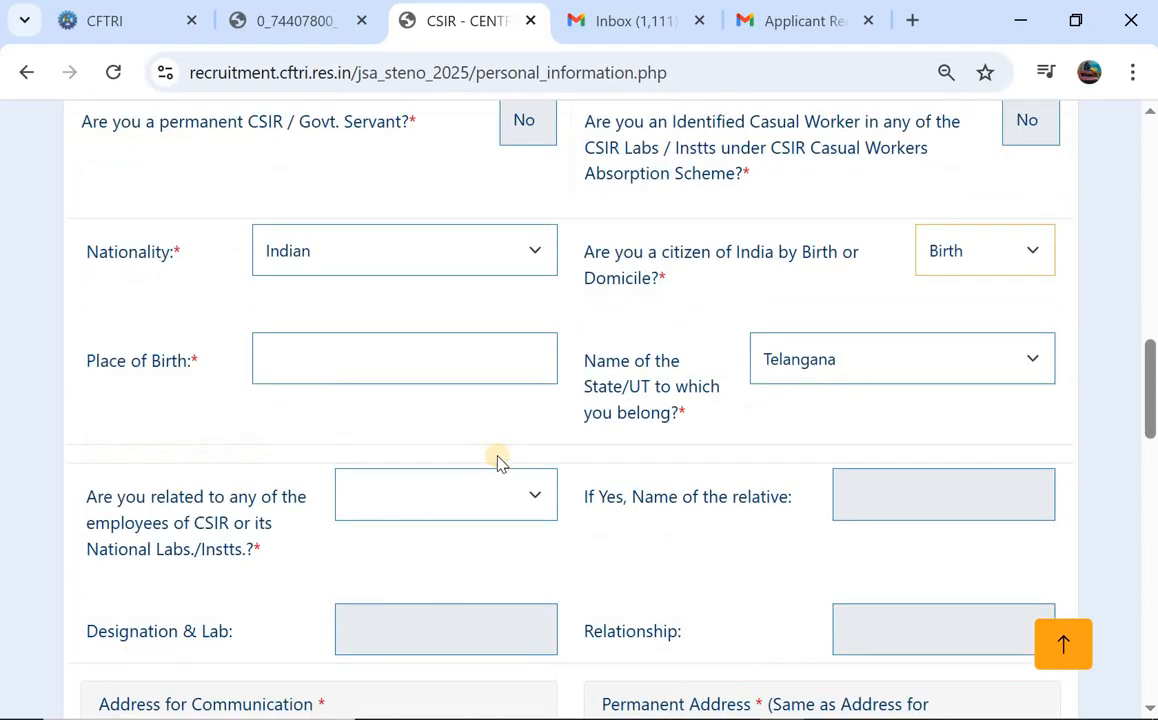
{"action": "scroll", "coordinate": [498, 457], "scroll_direction": "down", "scroll_amount": 1}
{"action": "scroll", "coordinate": [498, 460], "scroll_direction": "down", "scroll_amount": 1}
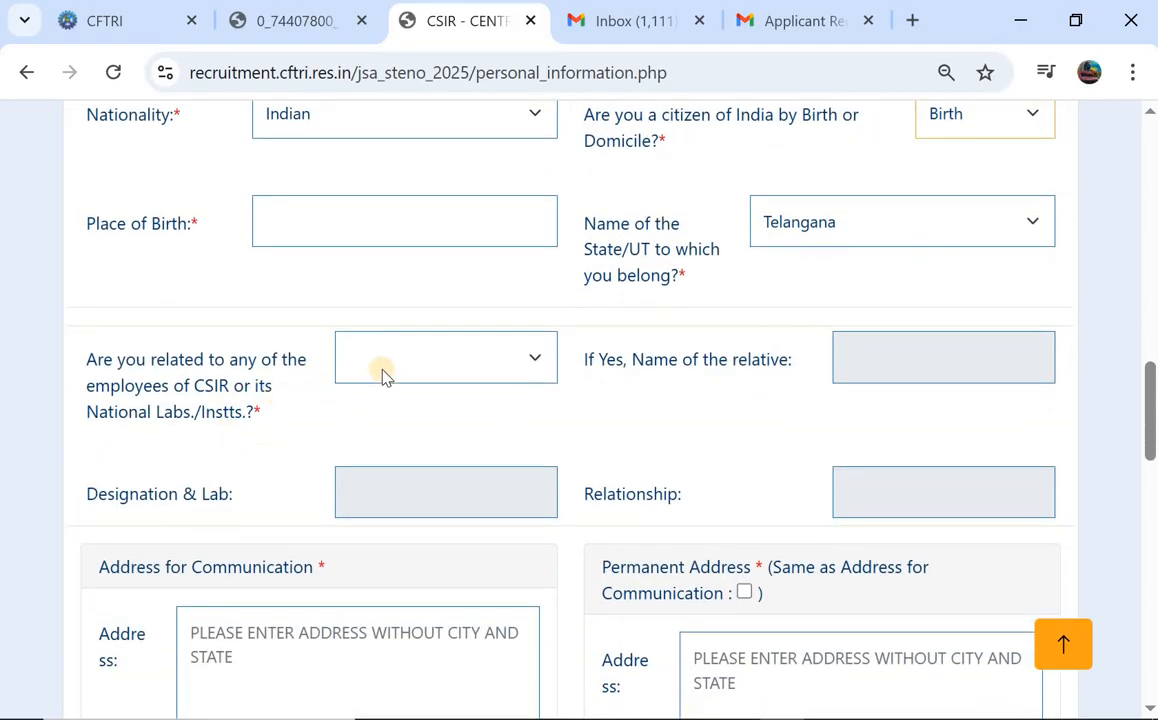
Answer No to being related to any CSIR employee.
{"action": "left_click", "coordinate": [415, 362]}
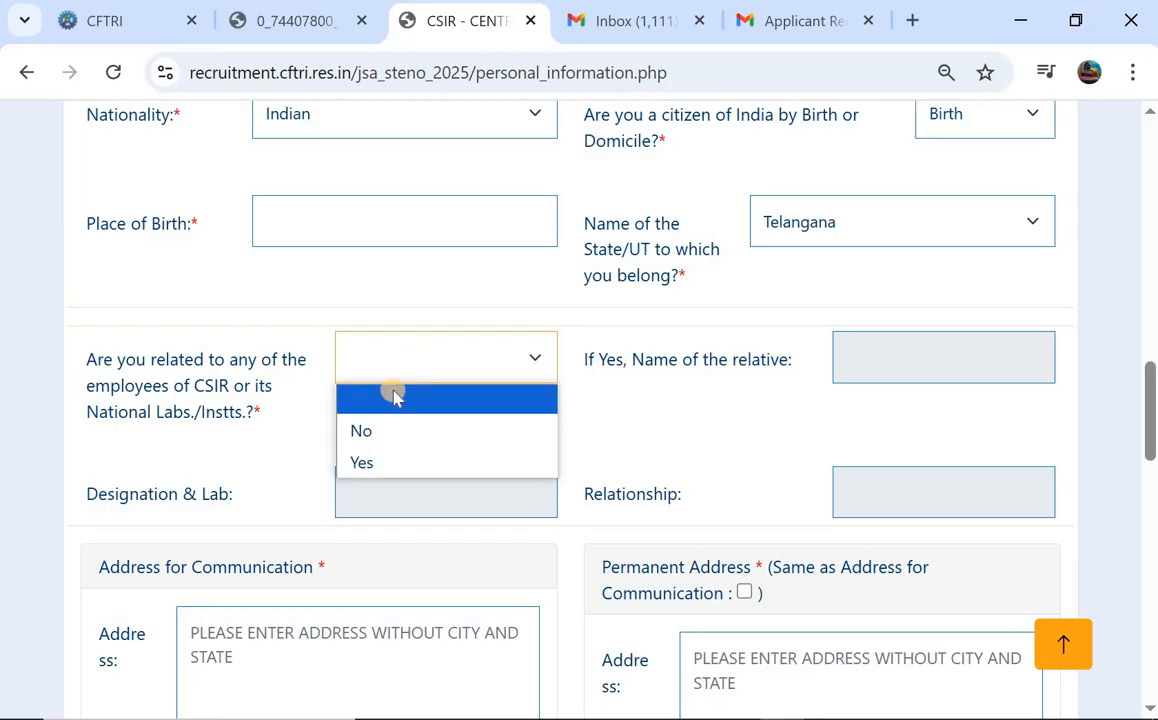
{"action": "left_click", "coordinate": [375, 462]}
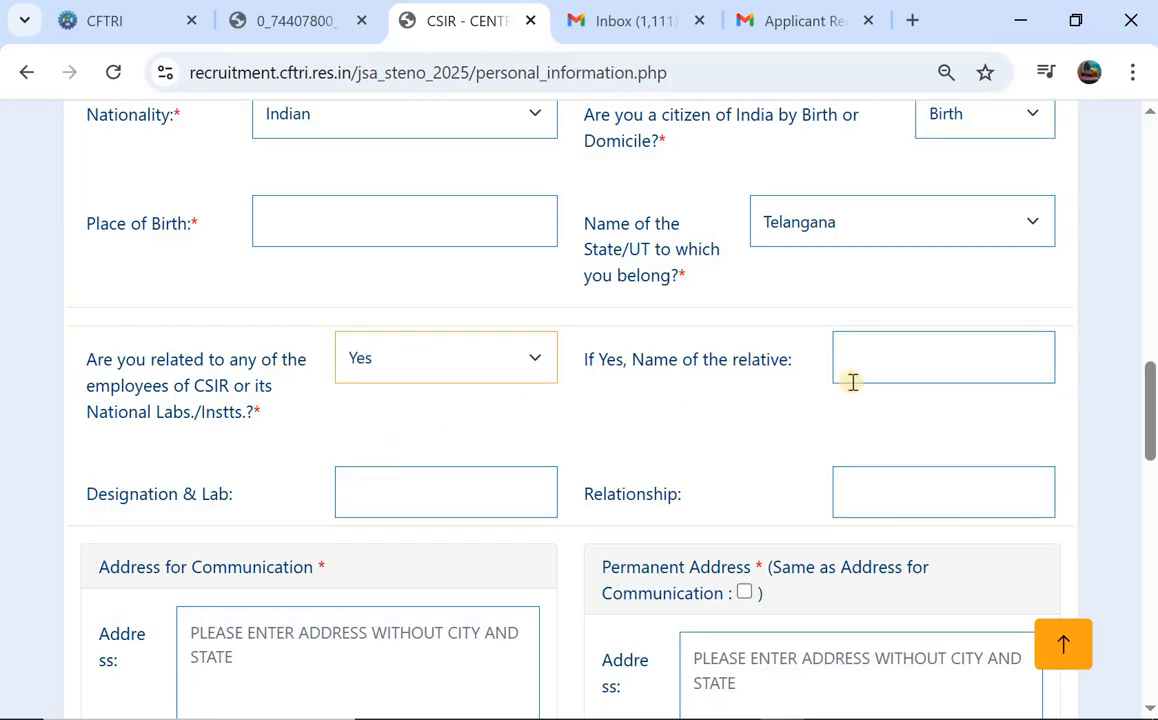
{"action": "key", "text": "Tab"}
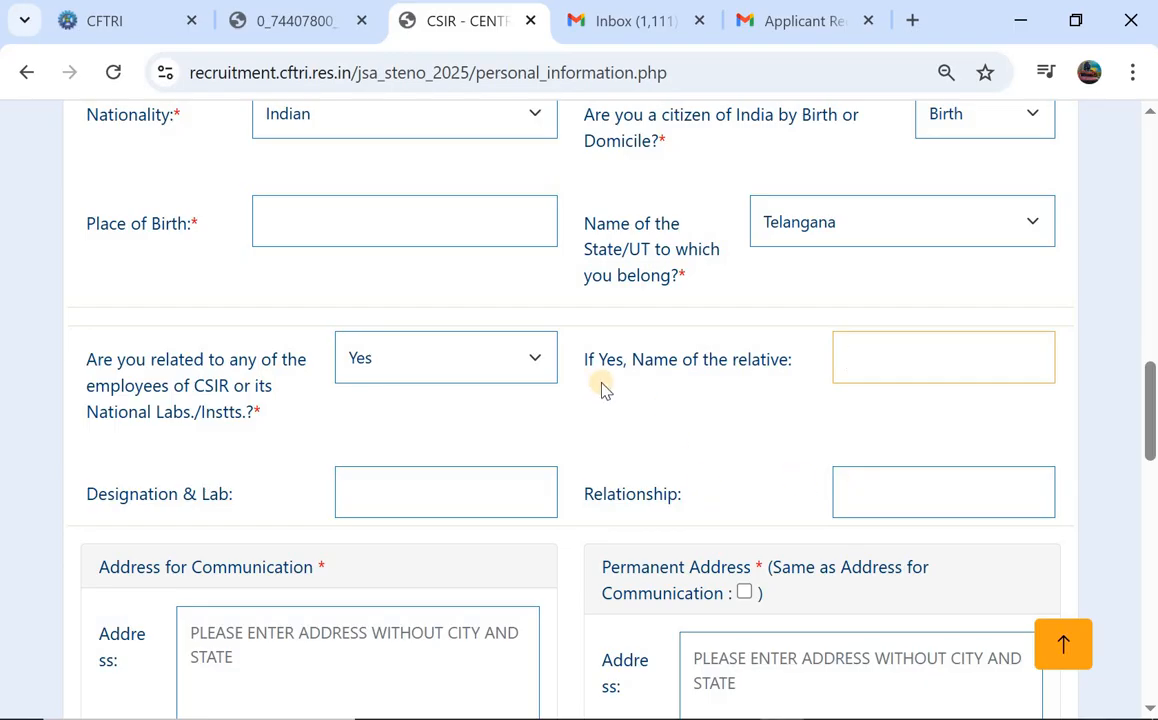
{"action": "left_click", "coordinate": [382, 362]}
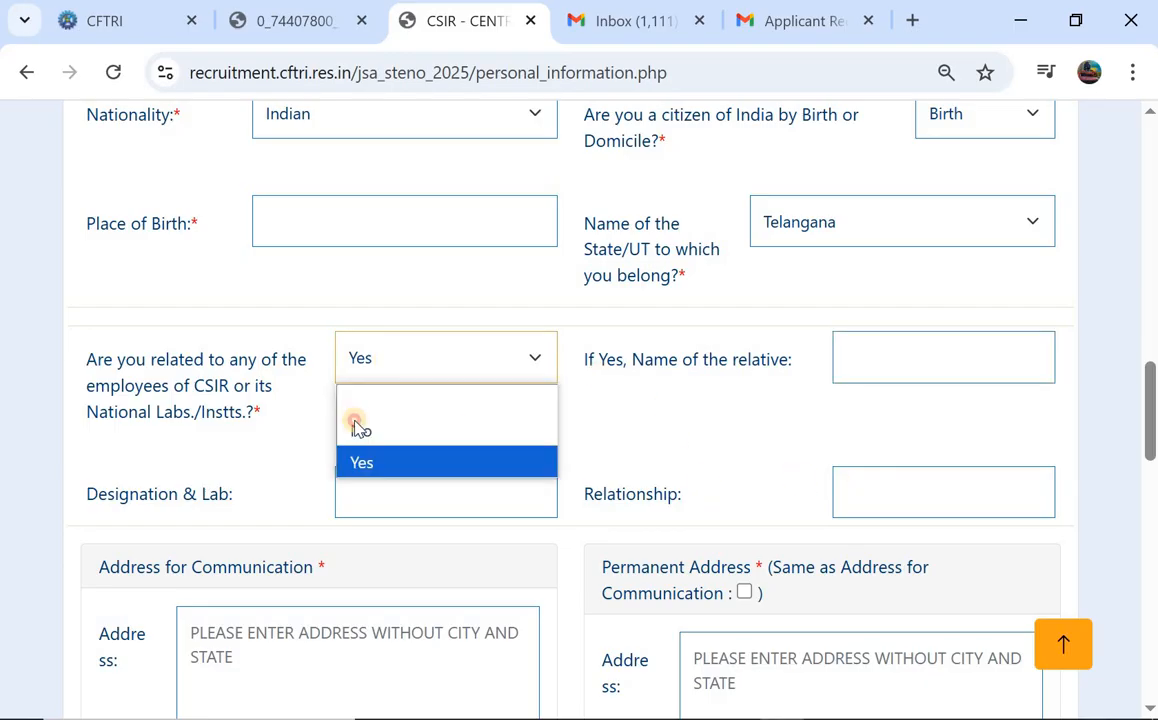
{"action": "left_click", "coordinate": [361, 429]}
{"action": "scroll", "coordinate": [645, 390], "scroll_direction": "down", "scroll_amount": 1}
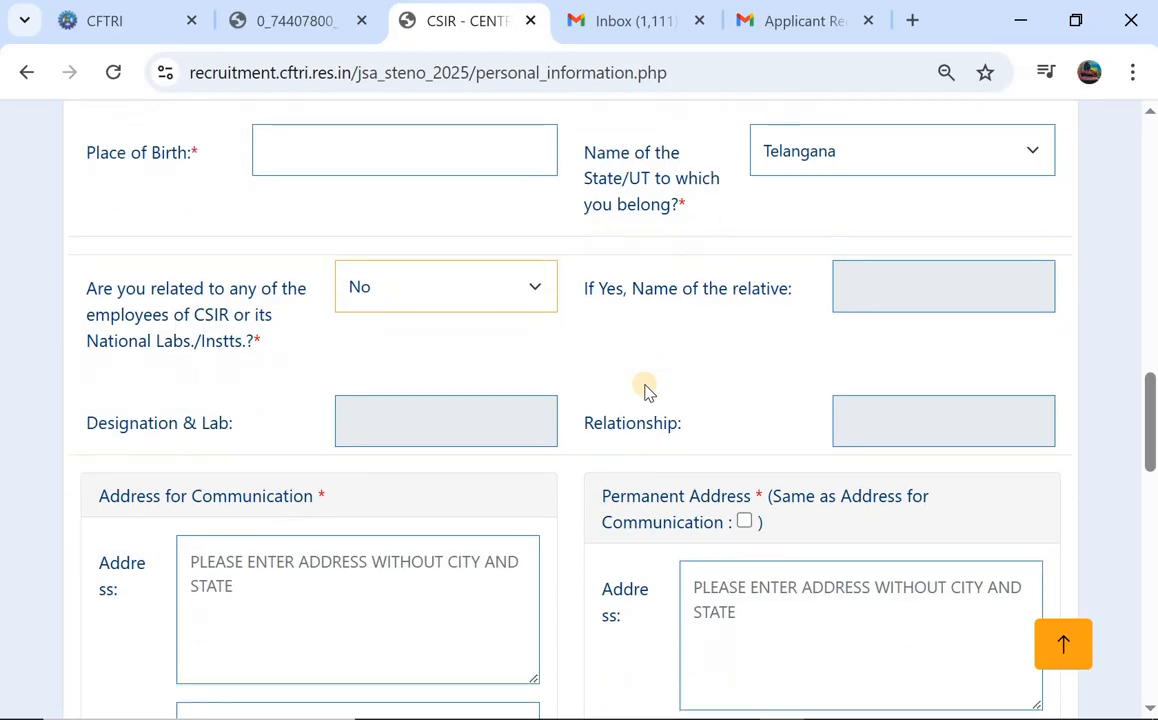
Set the communication address state to Telangana and its pincode to 506101.
{"action": "scroll", "coordinate": [645, 390], "scroll_direction": "down", "scroll_amount": 2}
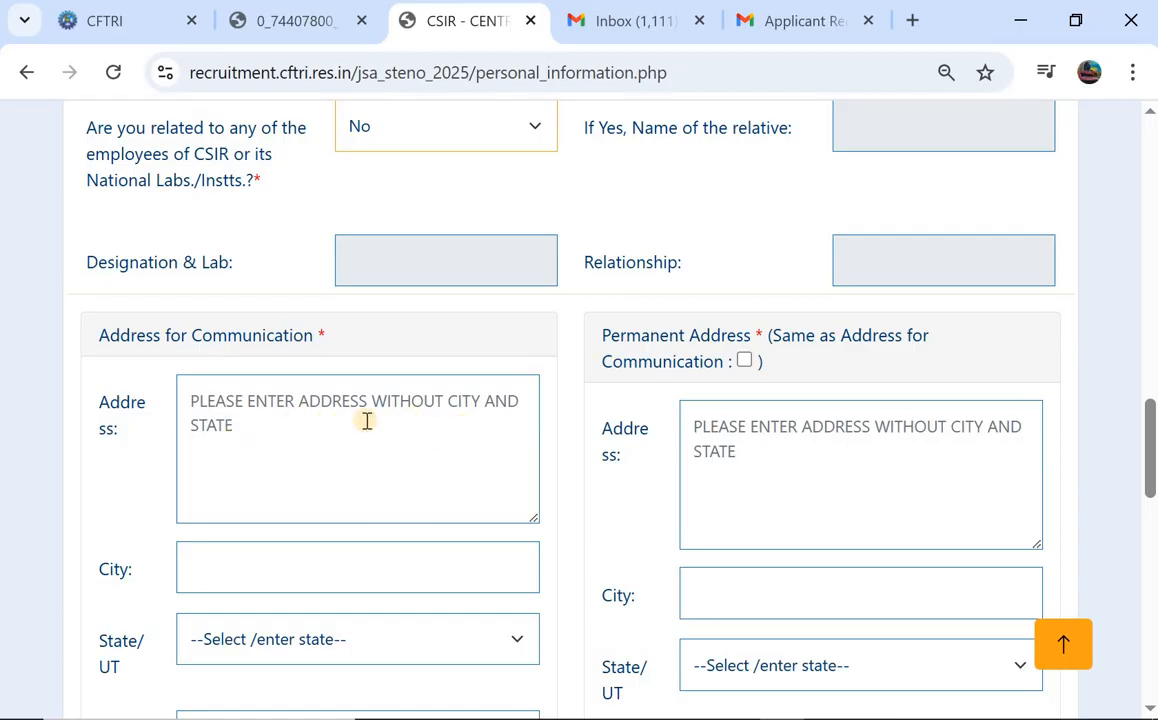
{"action": "scroll", "coordinate": [294, 420], "scroll_direction": "down", "scroll_amount": 2}
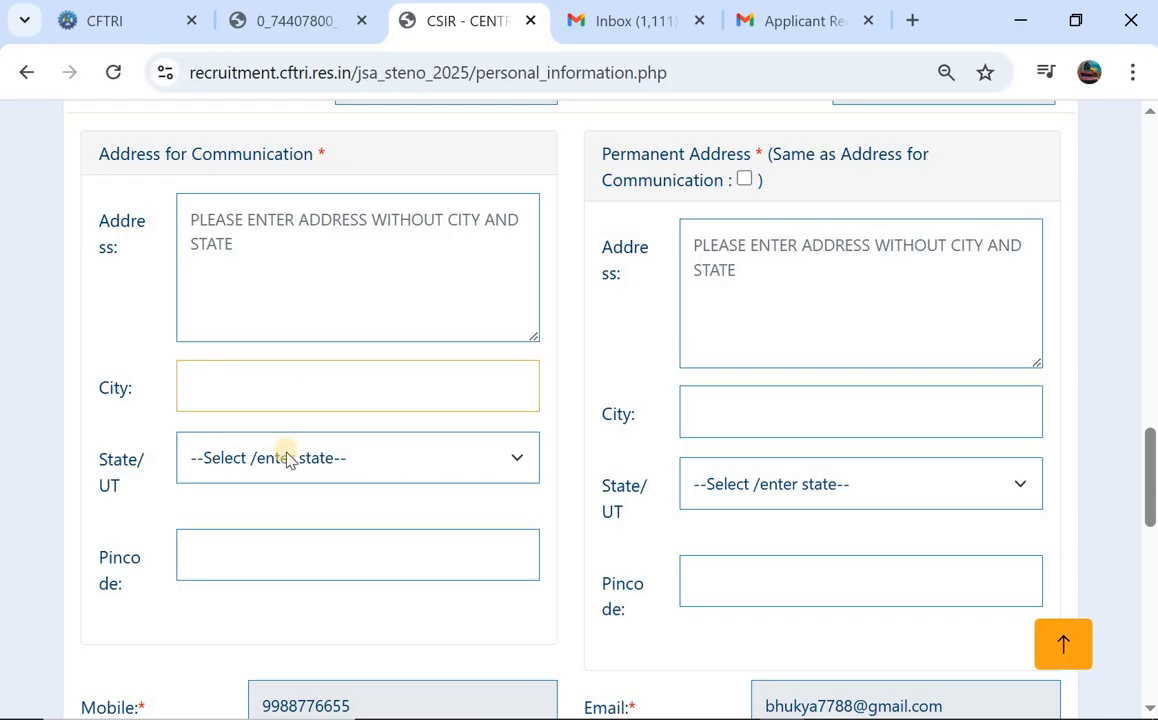
{"action": "left_click", "coordinate": [287, 458]}
{"action": "scroll", "coordinate": [315, 272], "scroll_direction": "down", "scroll_amount": 6}
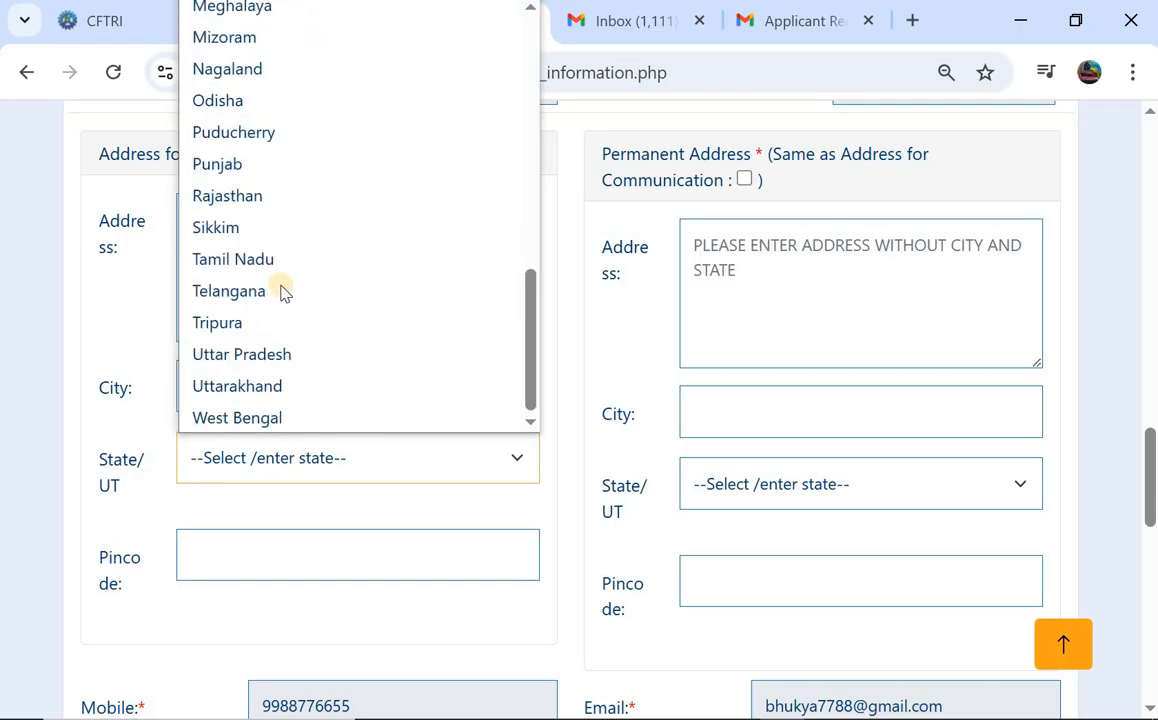
{"action": "left_click", "coordinate": [283, 291]}
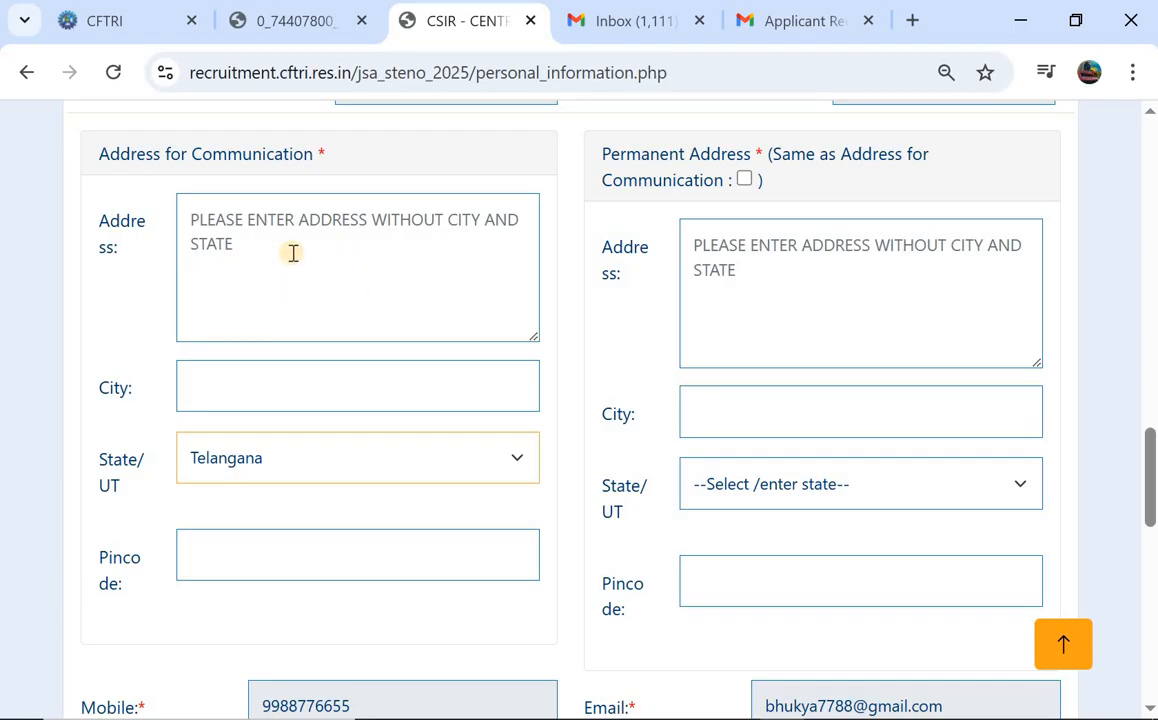
{"action": "scroll", "coordinate": [282, 251], "scroll_direction": "down", "scroll_amount": 1}
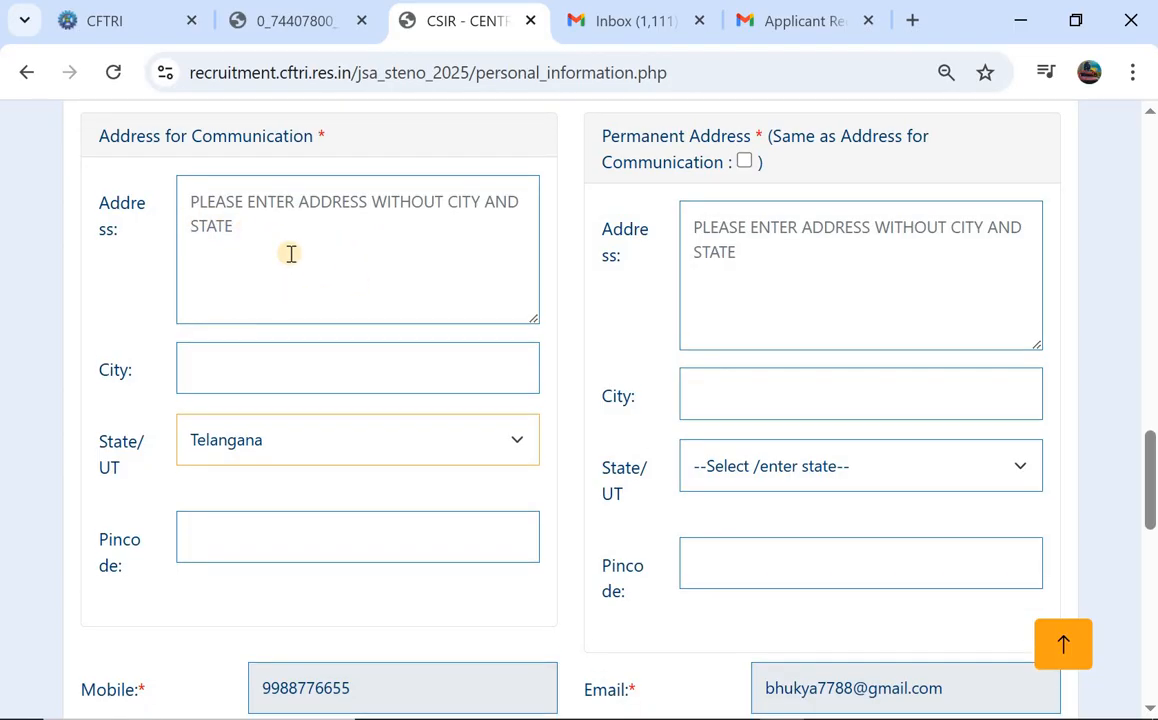
{"action": "scroll", "coordinate": [291, 253], "scroll_direction": "down", "scroll_amount": 1}
{"action": "scroll", "coordinate": [291, 253], "scroll_direction": "up", "scroll_amount": 1}
{"action": "scroll", "coordinate": [291, 253], "scroll_direction": "down", "scroll_amount": 2}
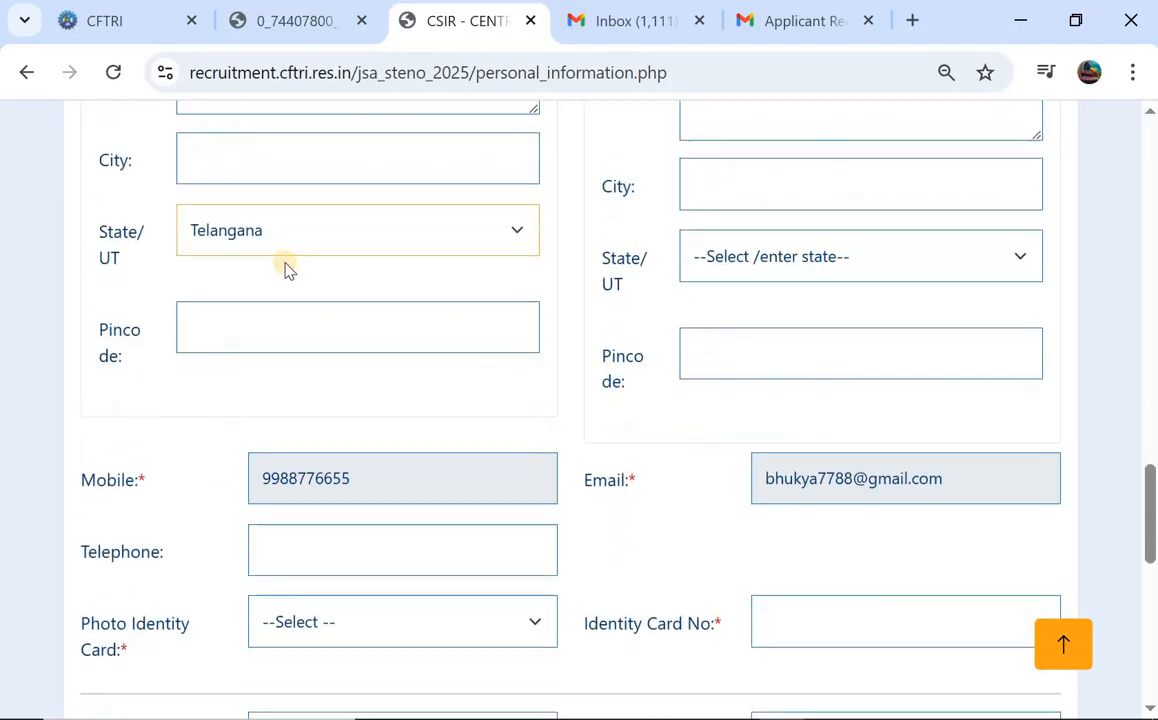
{"action": "left_click", "coordinate": [246, 323]}
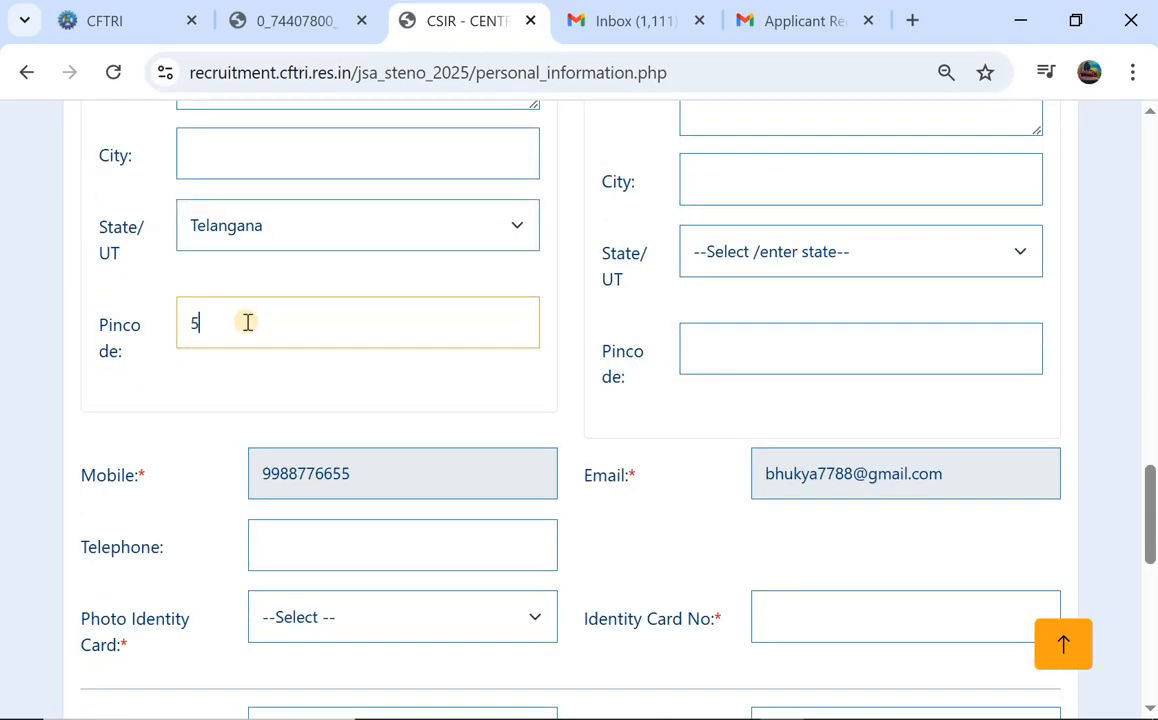
Tick 'Same as Address for Communication' for the permanent address.
{"action": "scroll", "coordinate": [589, 375], "scroll_direction": "up", "scroll_amount": 4}
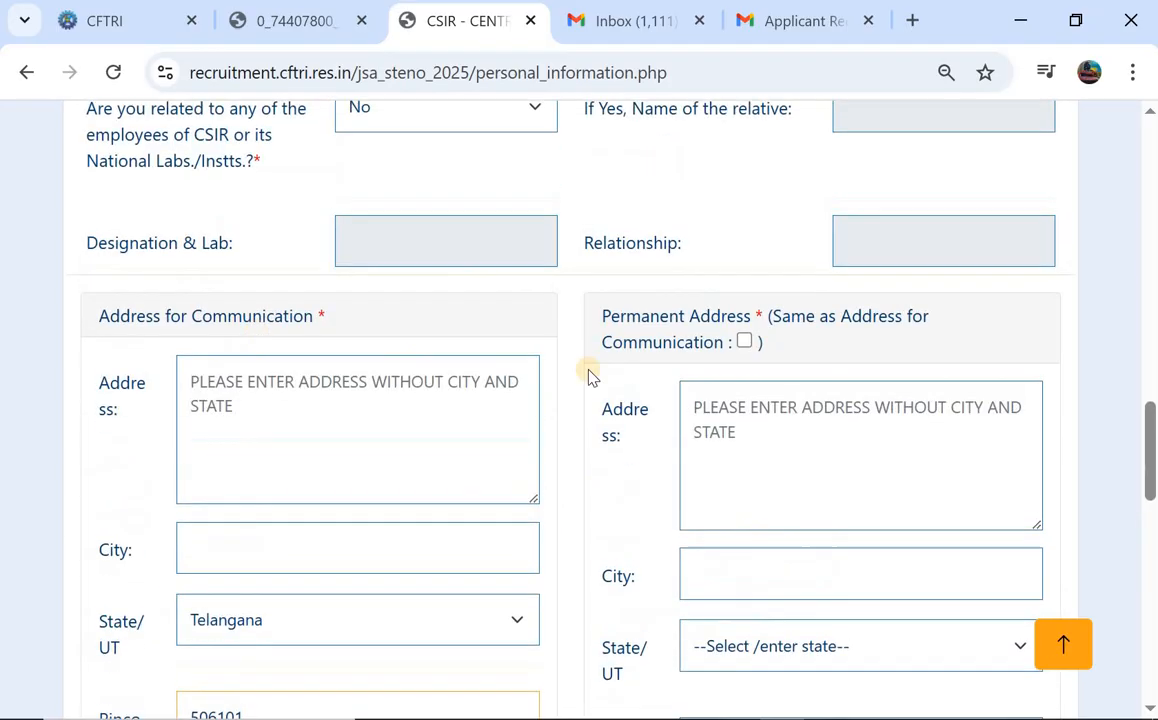
{"action": "left_click", "coordinate": [744, 342]}
{"action": "scroll", "coordinate": [654, 414], "scroll_direction": "down", "scroll_amount": 6}
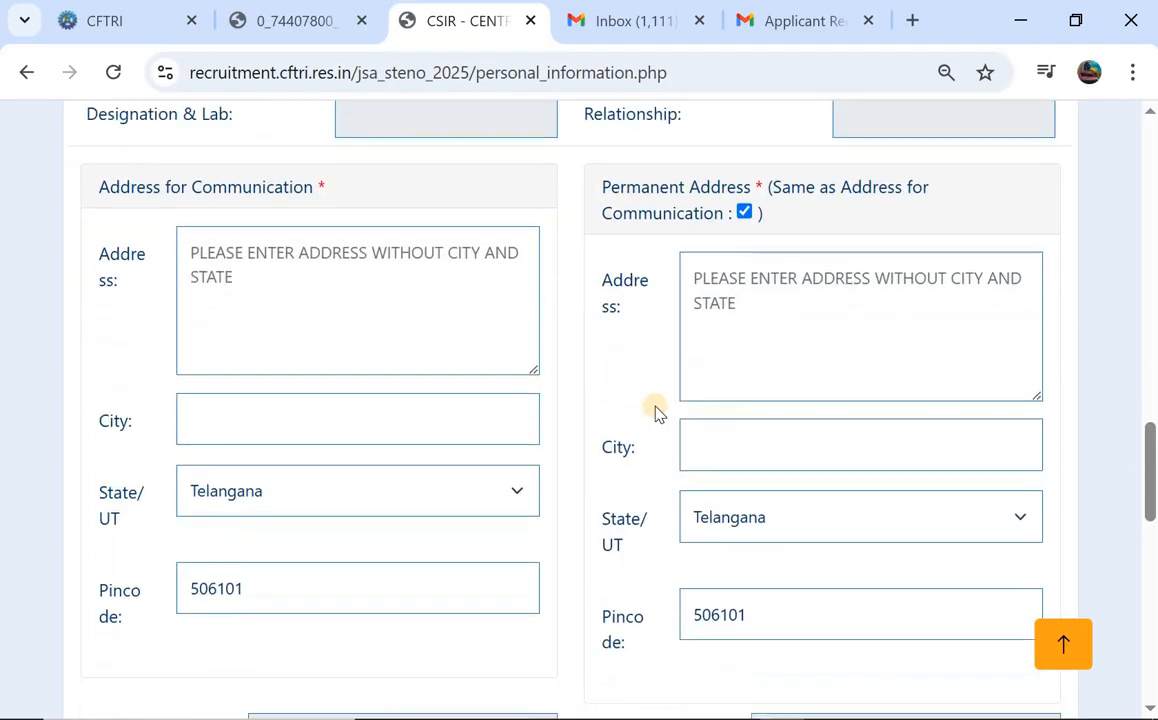
{"action": "scroll", "coordinate": [269, 222], "scroll_direction": "down", "scroll_amount": 1}
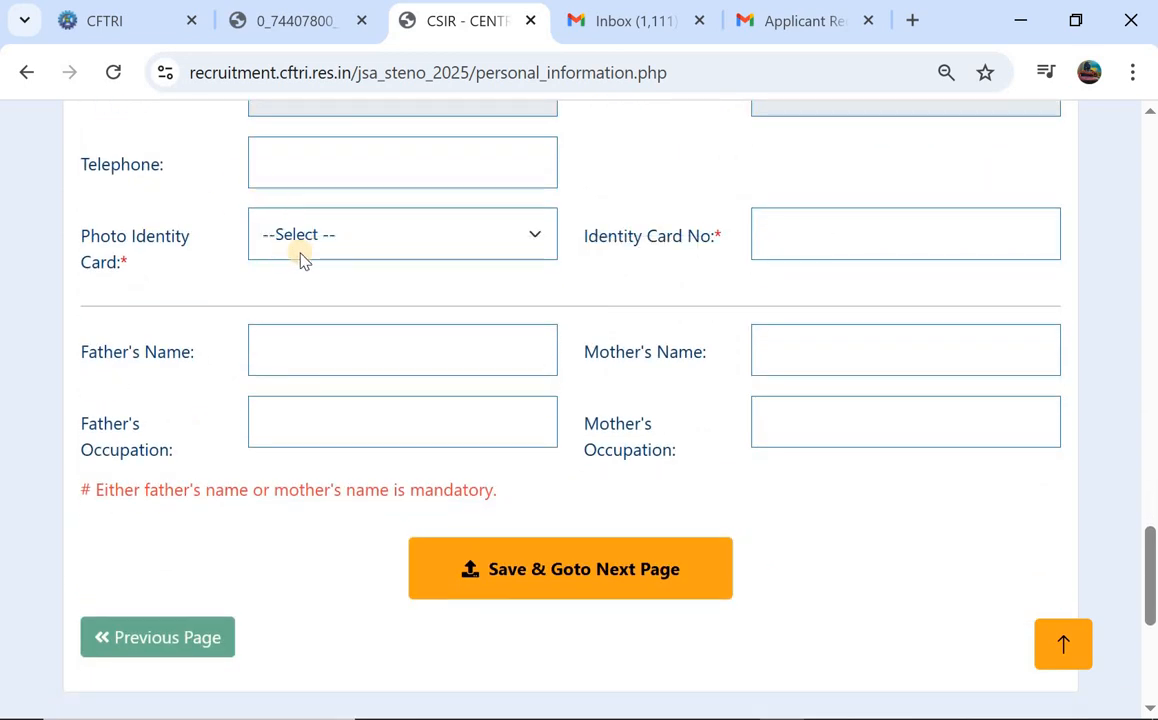
Choose 'Photo ID issued by Central/State Government' as the photo identity card and enter its number.
{"action": "left_click", "coordinate": [301, 256]}
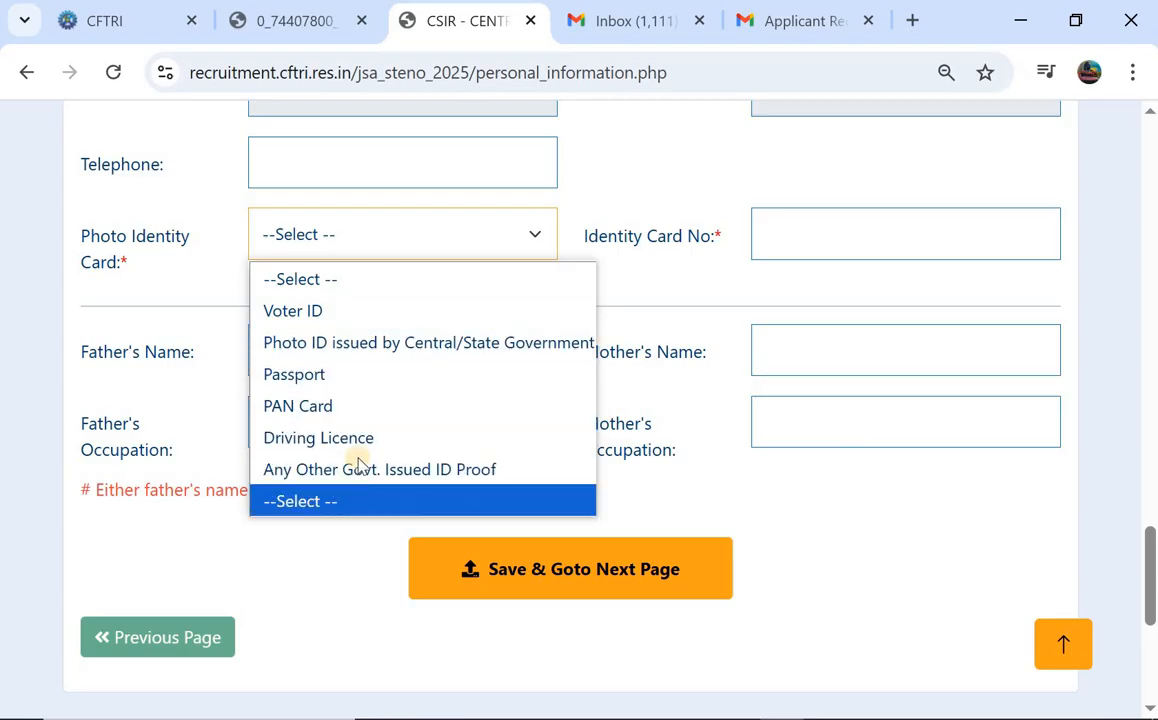
{"action": "left_click", "coordinate": [330, 345]}
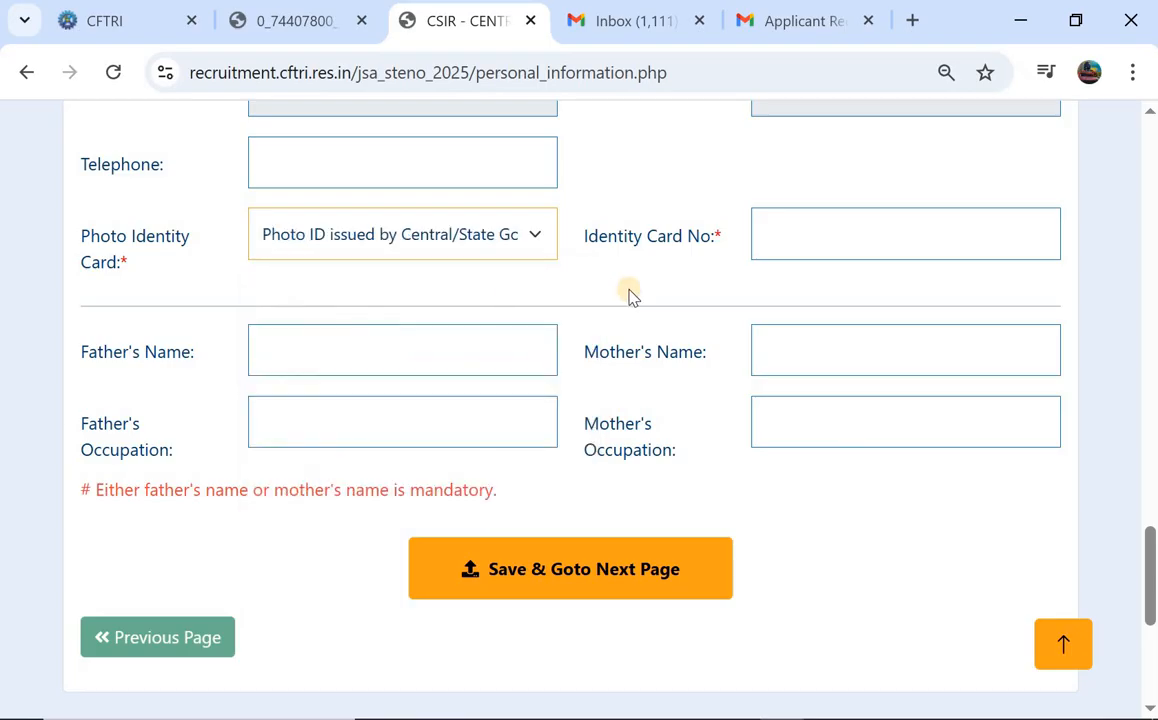
{"action": "left_click", "coordinate": [815, 246]}
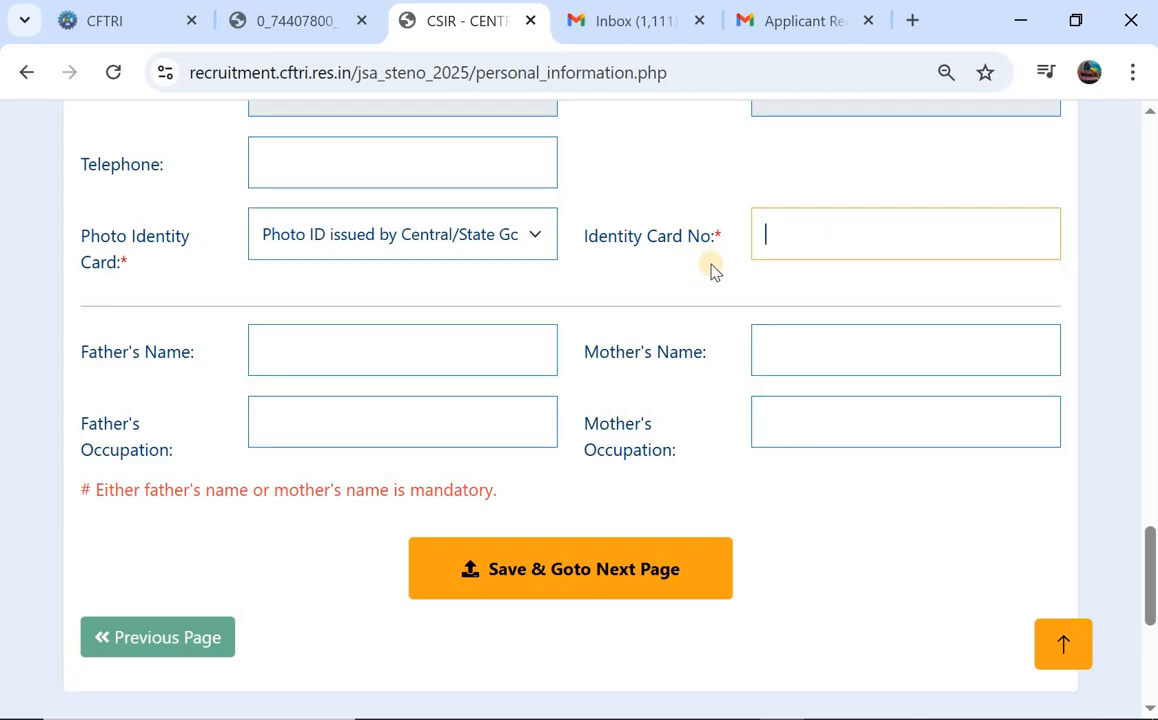
{"action": "scroll", "coordinate": [688, 268], "scroll_direction": "down", "scroll_amount": 1}
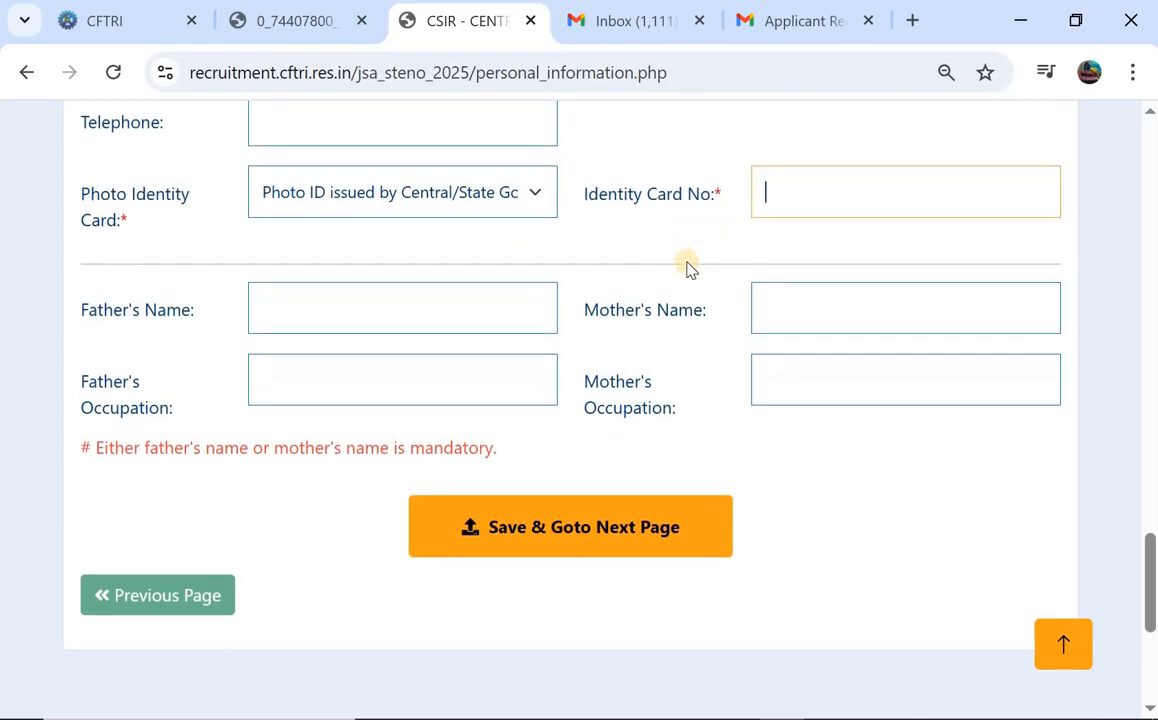
Enter the father's and mother's names.
{"action": "left_click", "coordinate": [314, 318]}
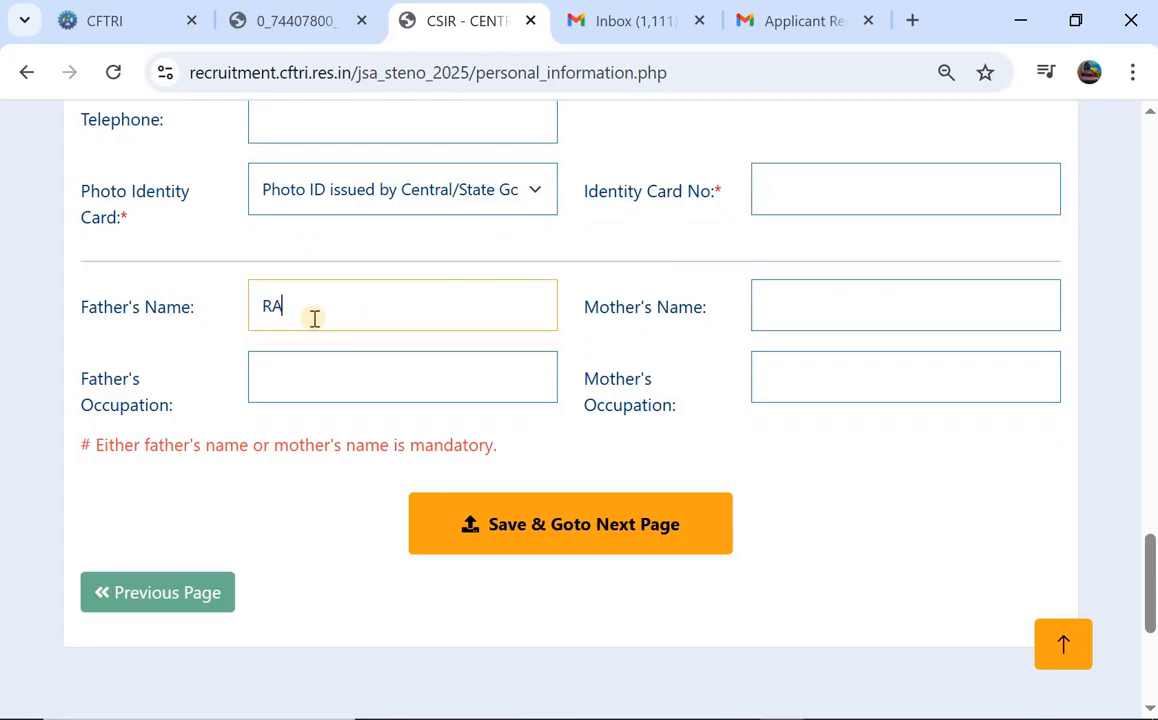
{"action": "left_click", "coordinate": [836, 307]}
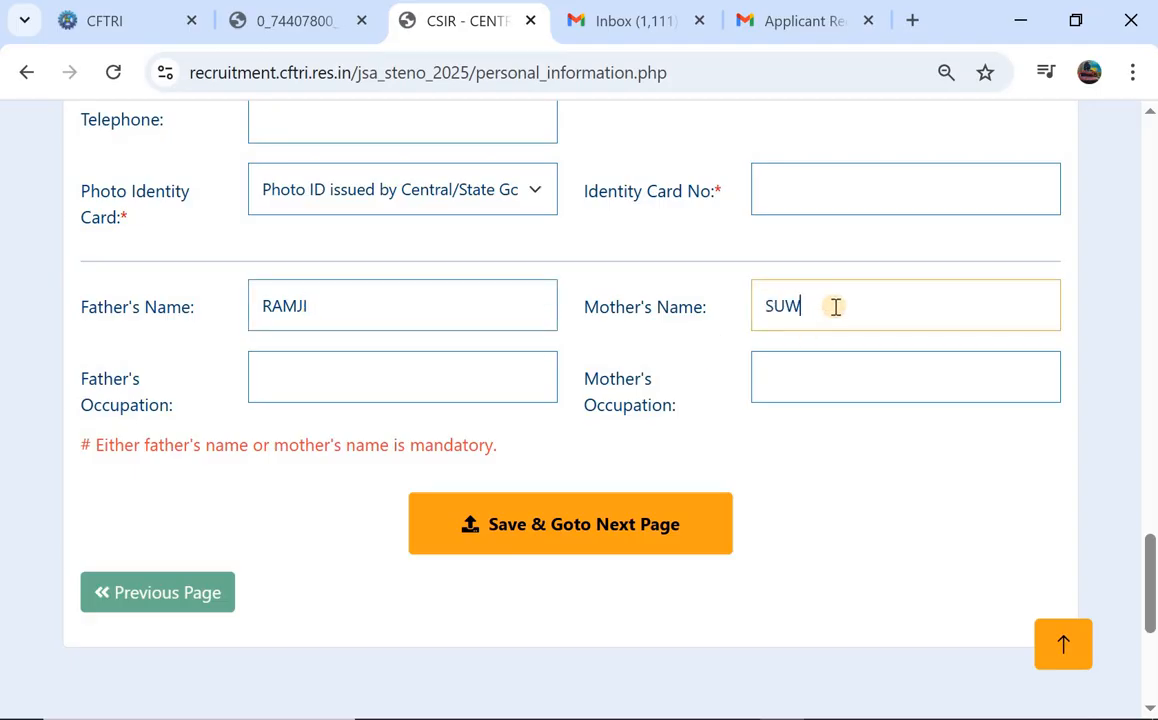
{"action": "type", "text": "SUWALI"}
{"action": "left_click", "coordinate": [319, 387]}
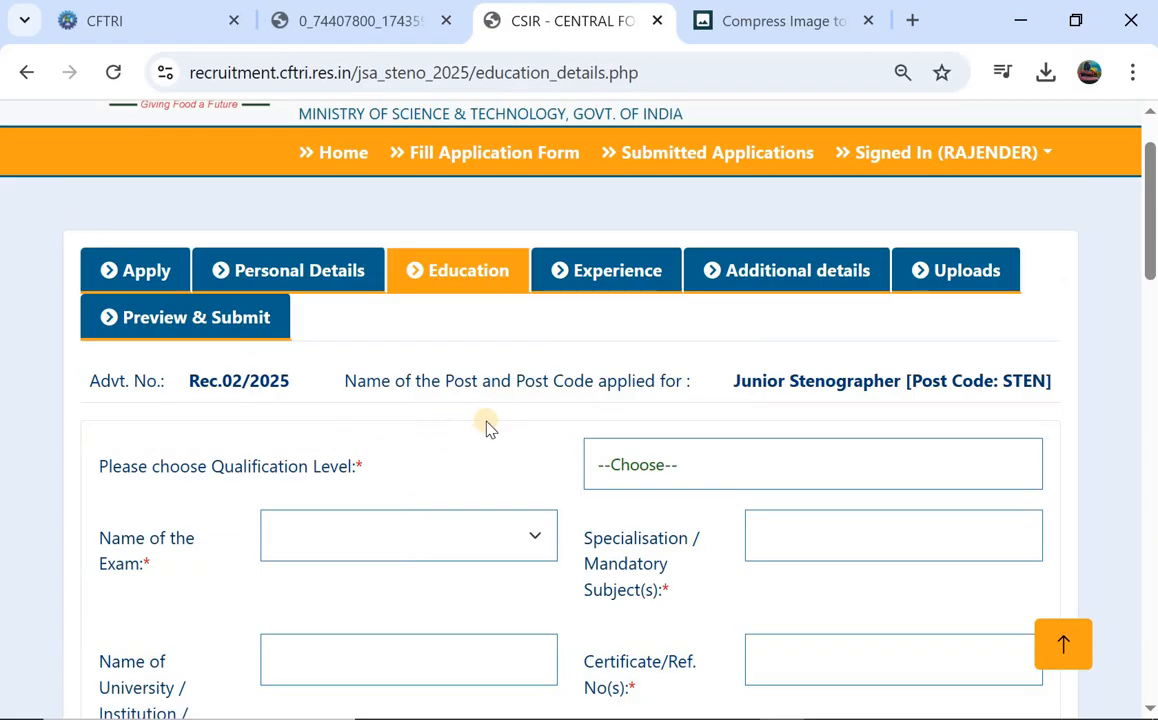
Add an Xth Std/Matriculation SSC entry with specialisation, board and certificate reference number.
{"action": "scroll", "coordinate": [487, 427], "scroll_direction": "down", "scroll_amount": 1}
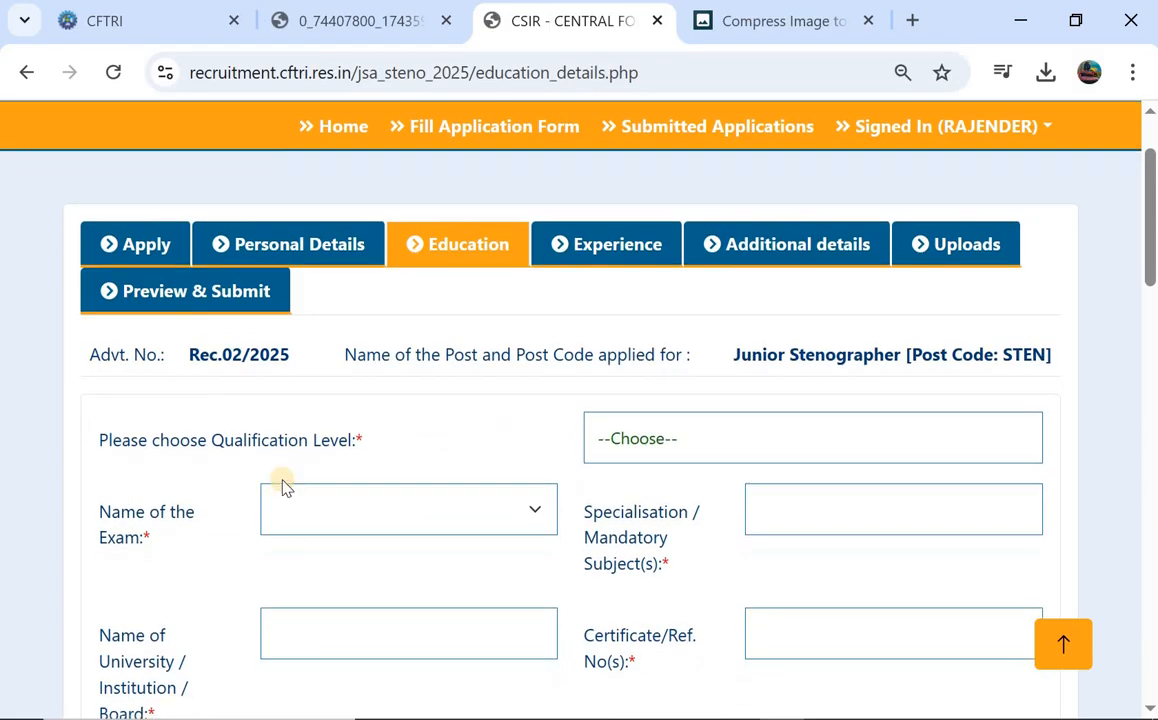
{"action": "left_click", "coordinate": [666, 457]}
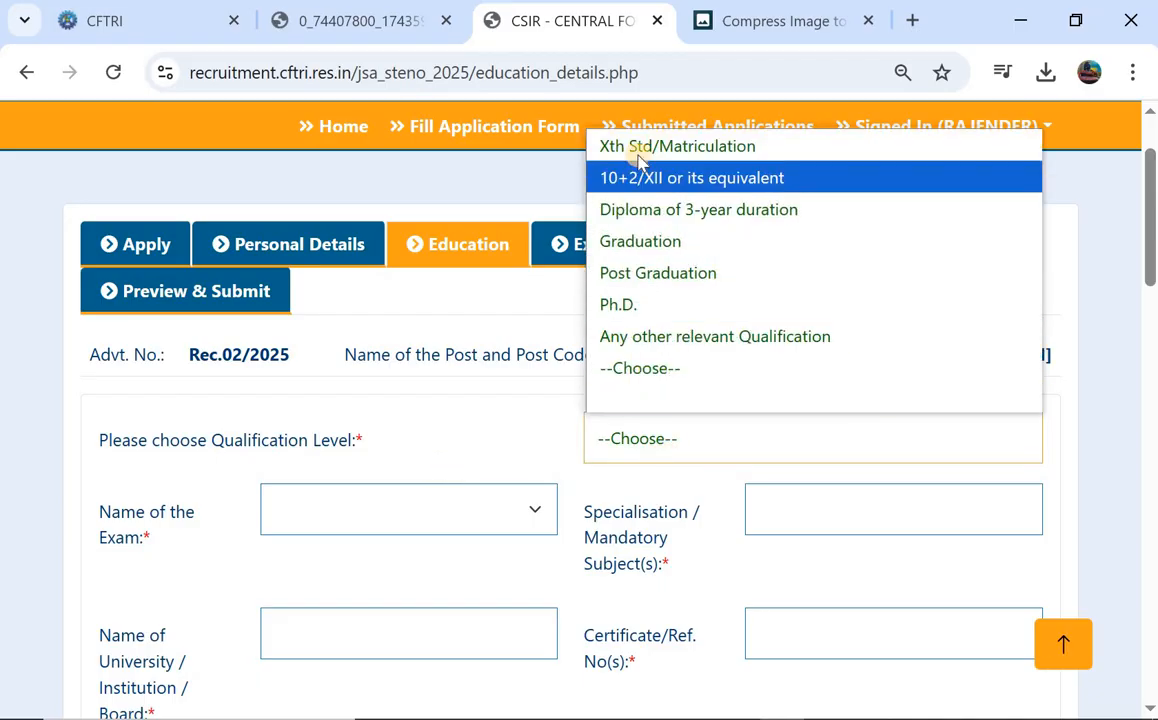
{"action": "left_click", "coordinate": [668, 147]}
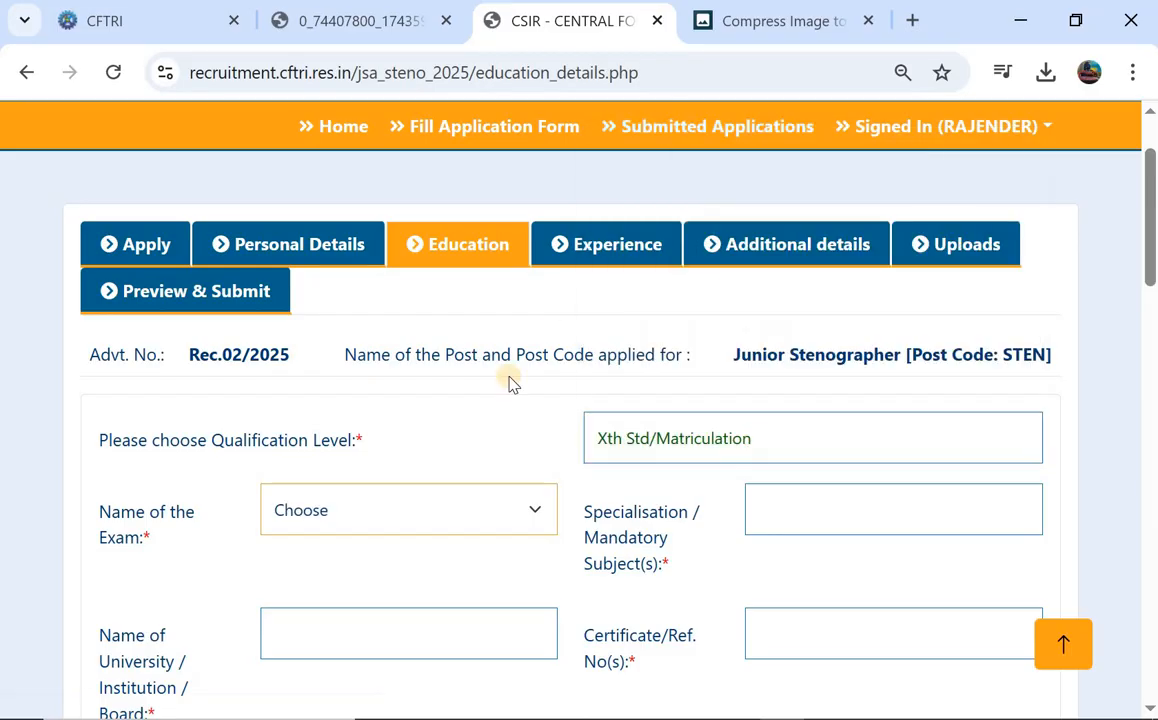
{"action": "scroll", "coordinate": [507, 382], "scroll_direction": "down", "scroll_amount": 3}
{"action": "left_click", "coordinate": [410, 367]}
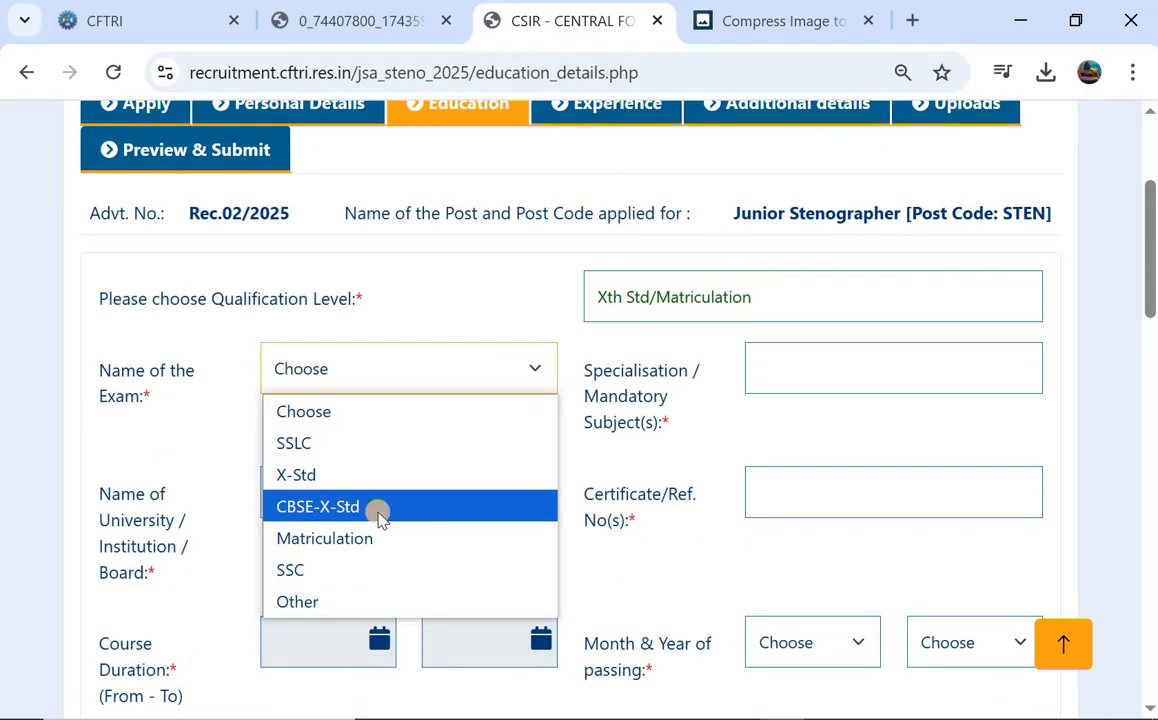
{"action": "left_click", "coordinate": [370, 570]}
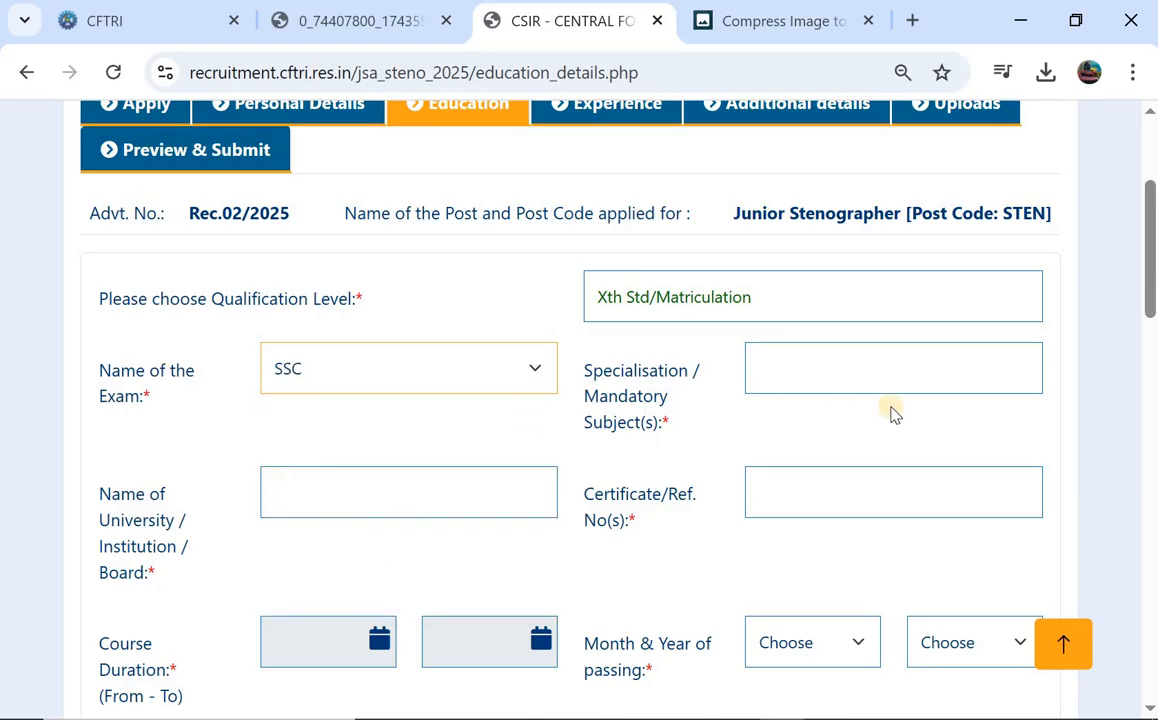
{"action": "left_click", "coordinate": [851, 369]}
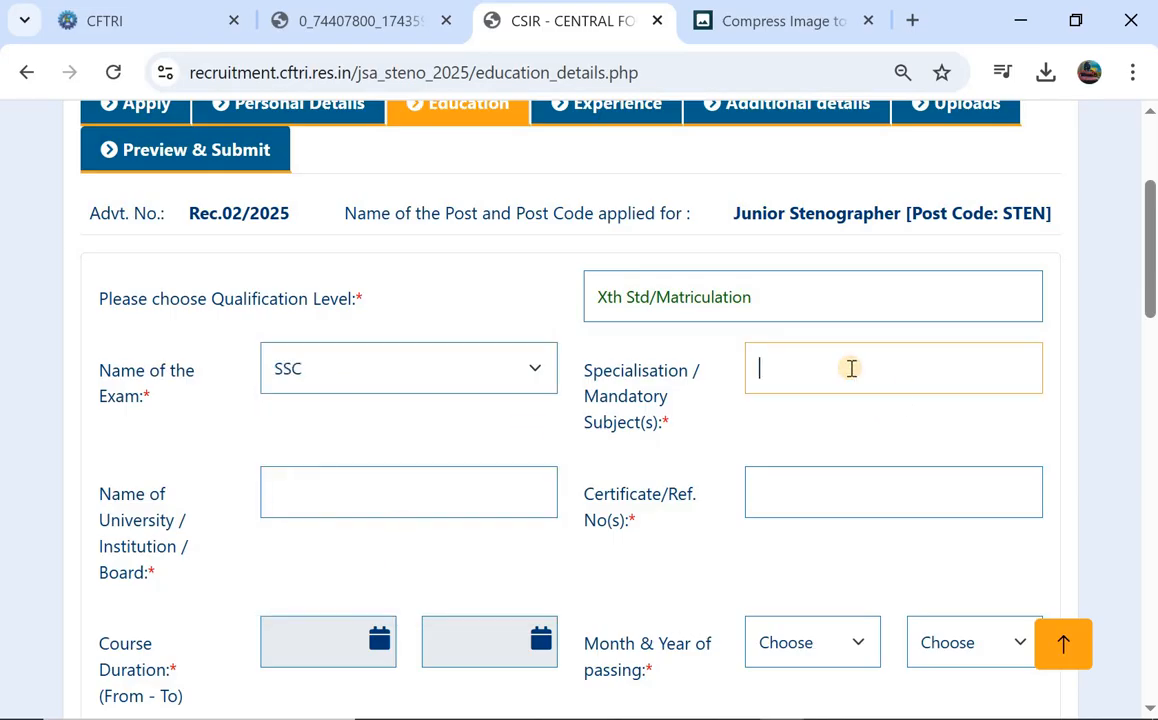
{"action": "left_click", "coordinate": [360, 488]}
{"action": "scroll", "coordinate": [623, 400], "scroll_direction": "down", "scroll_amount": 2}
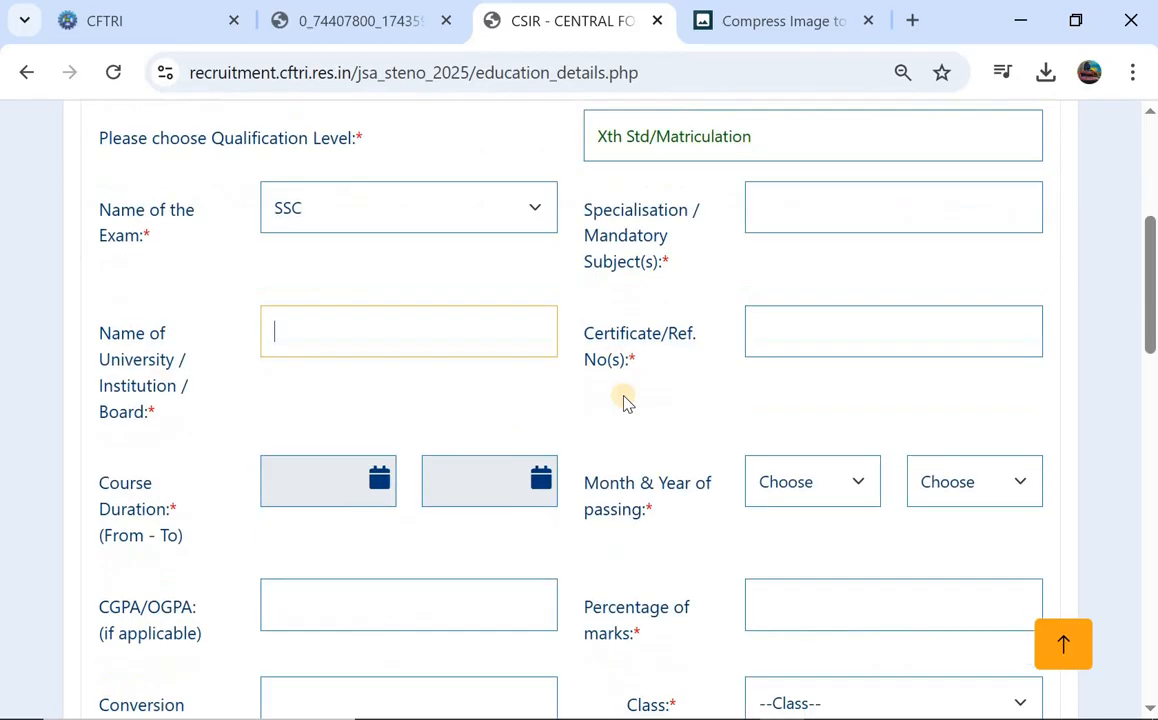
{"action": "left_click", "coordinate": [788, 350]}
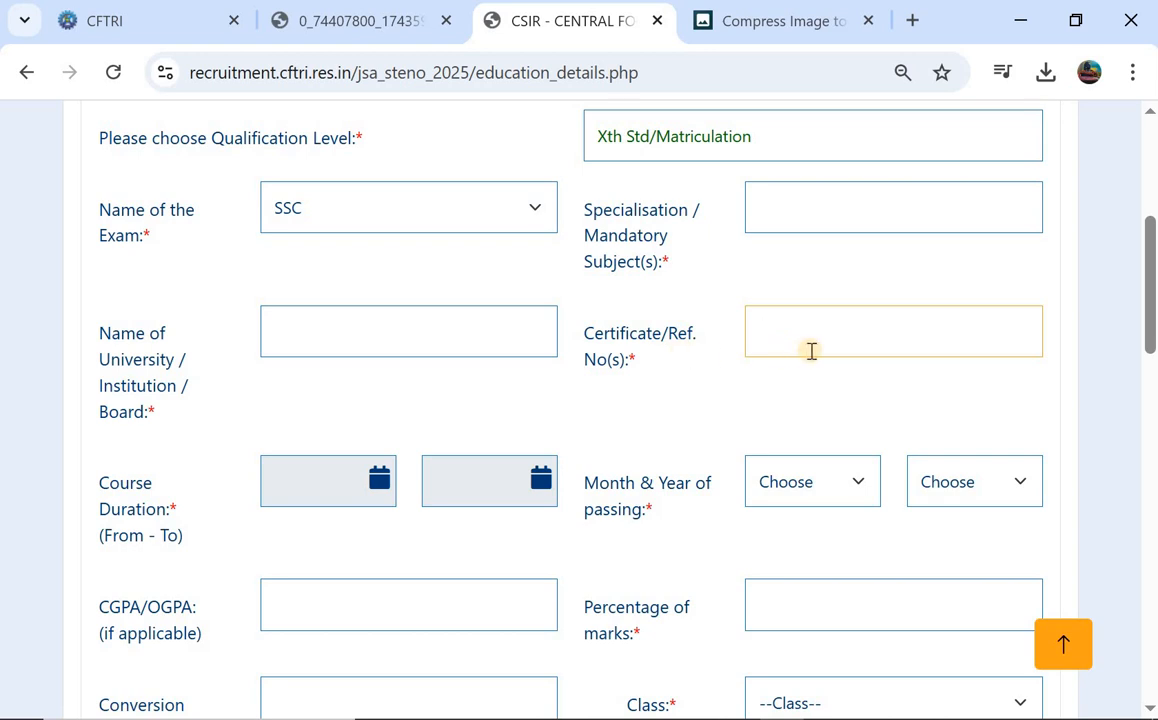
{"action": "scroll", "coordinate": [390, 395], "scroll_direction": "down", "scroll_amount": 1}
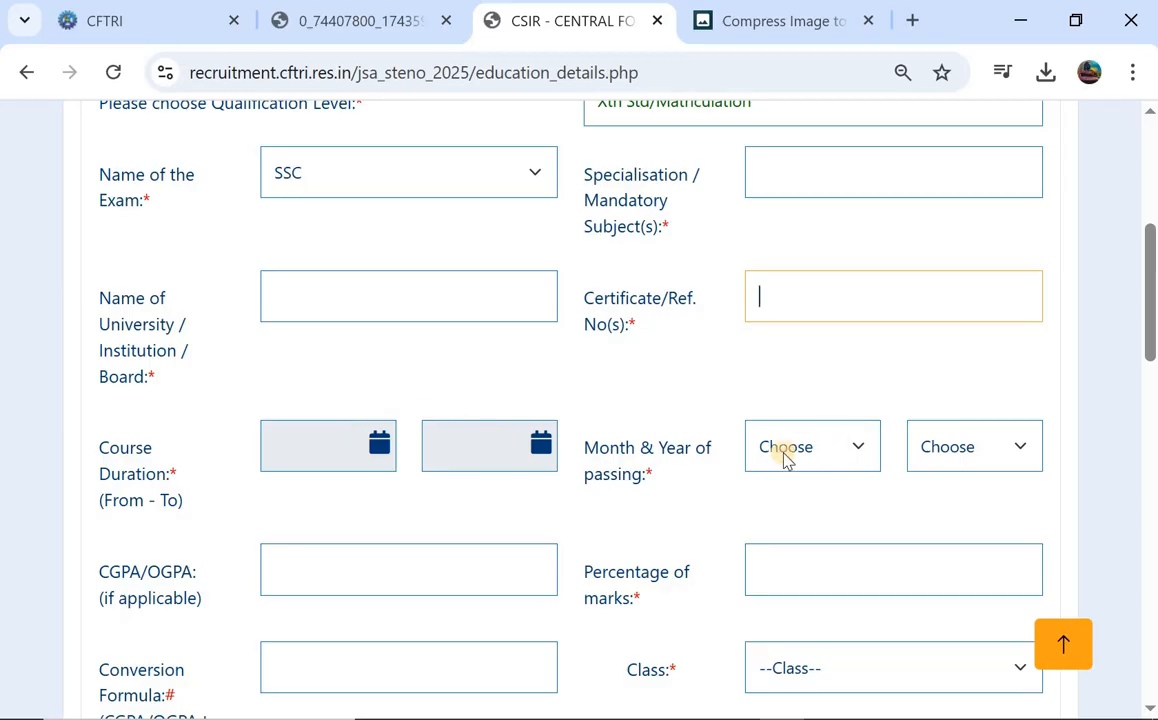
Set the passing month and year to Jun 2015.
{"action": "left_click", "coordinate": [850, 449]}
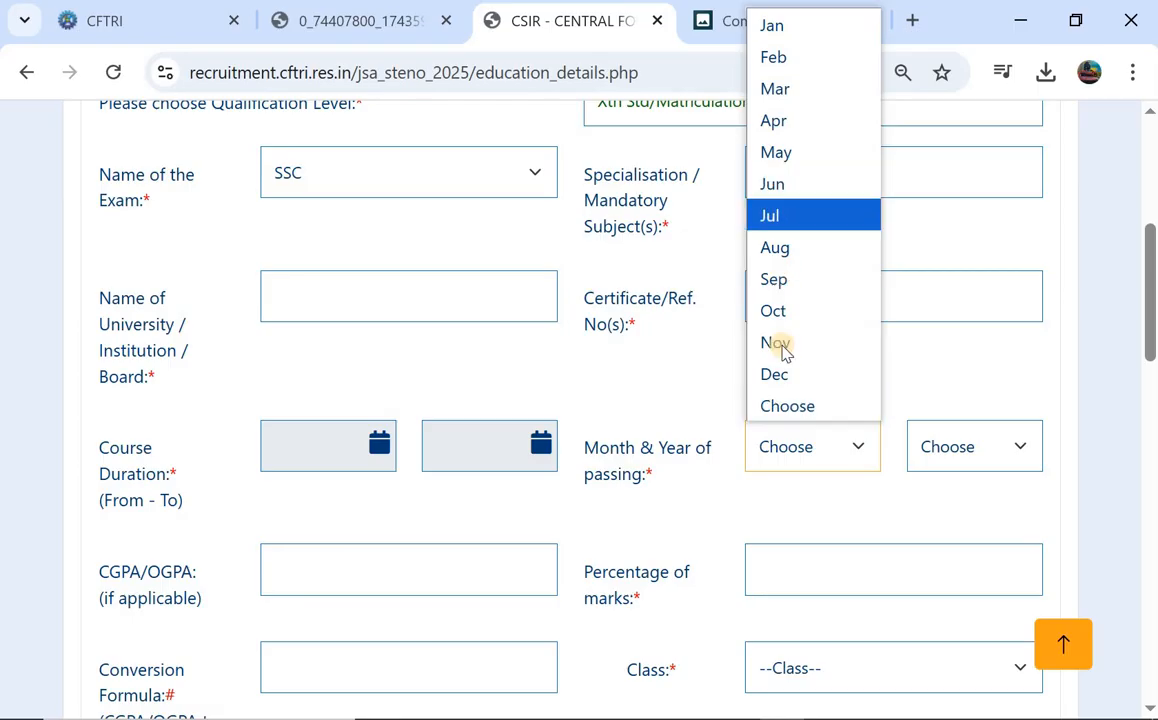
{"action": "left_click", "coordinate": [797, 195]}
{"action": "left_click", "coordinate": [963, 466]}
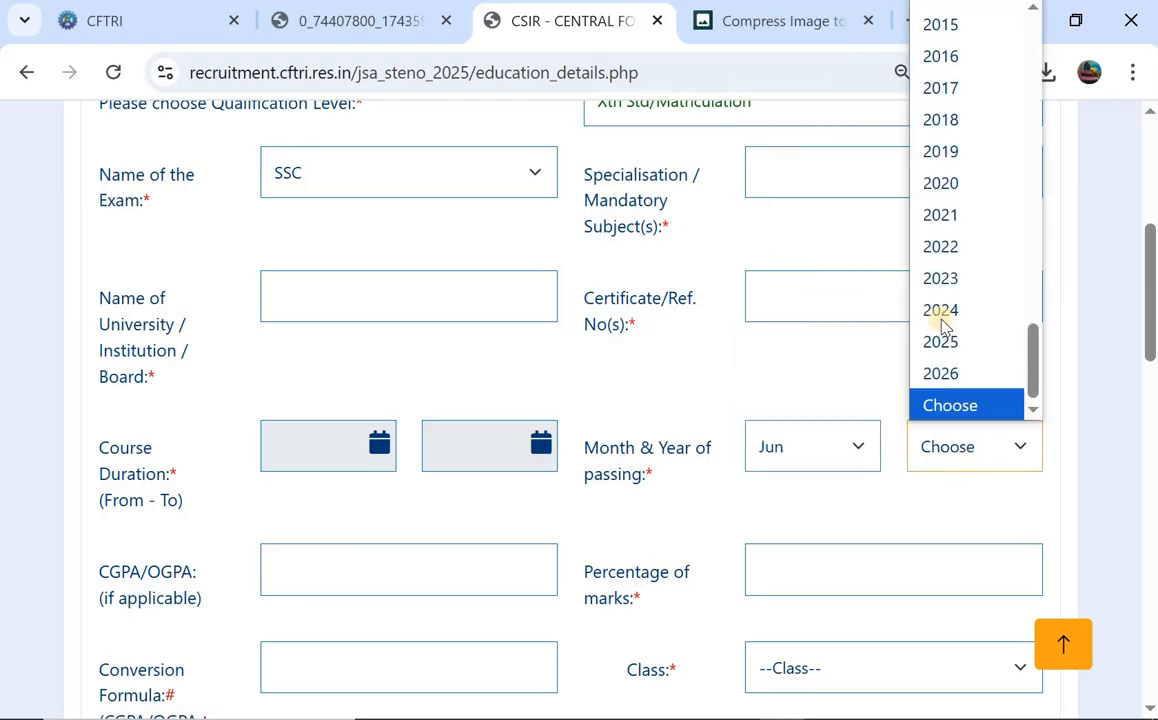
{"action": "left_click", "coordinate": [952, 25]}
{"action": "scroll", "coordinate": [514, 328], "scroll_direction": "down", "scroll_amount": 2}
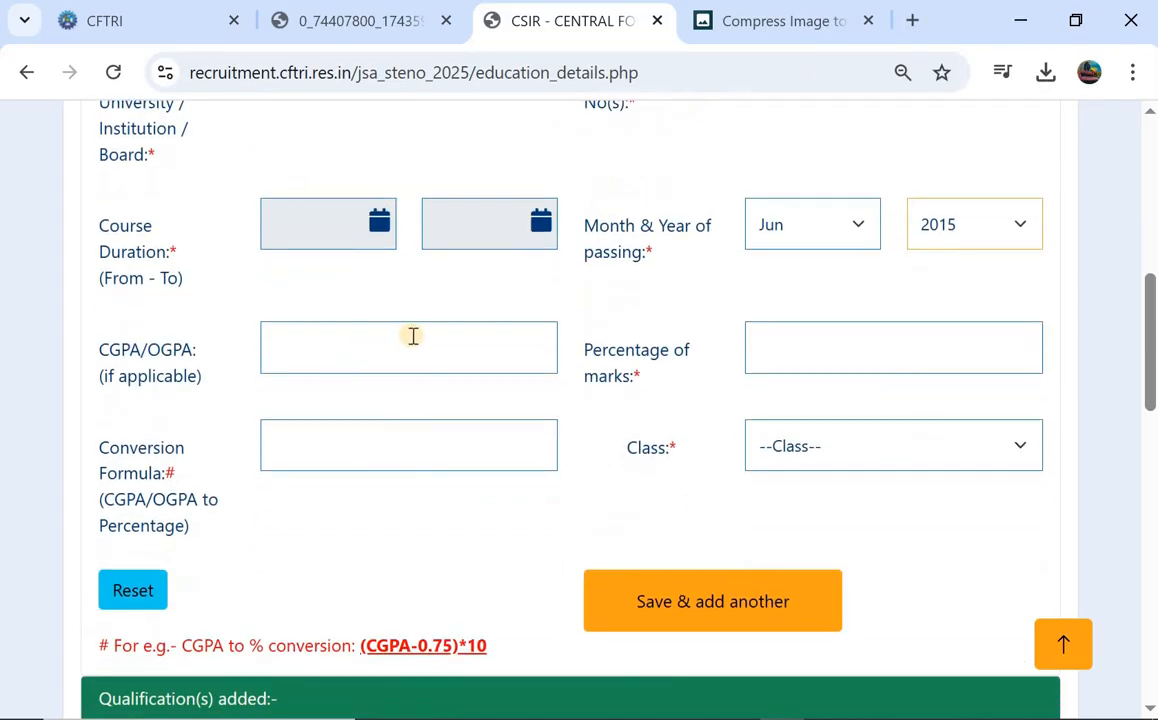
Enter CGPA 8.5 and 78 percent, set Class to First, and save and add another.
{"action": "left_click", "coordinate": [414, 336]}
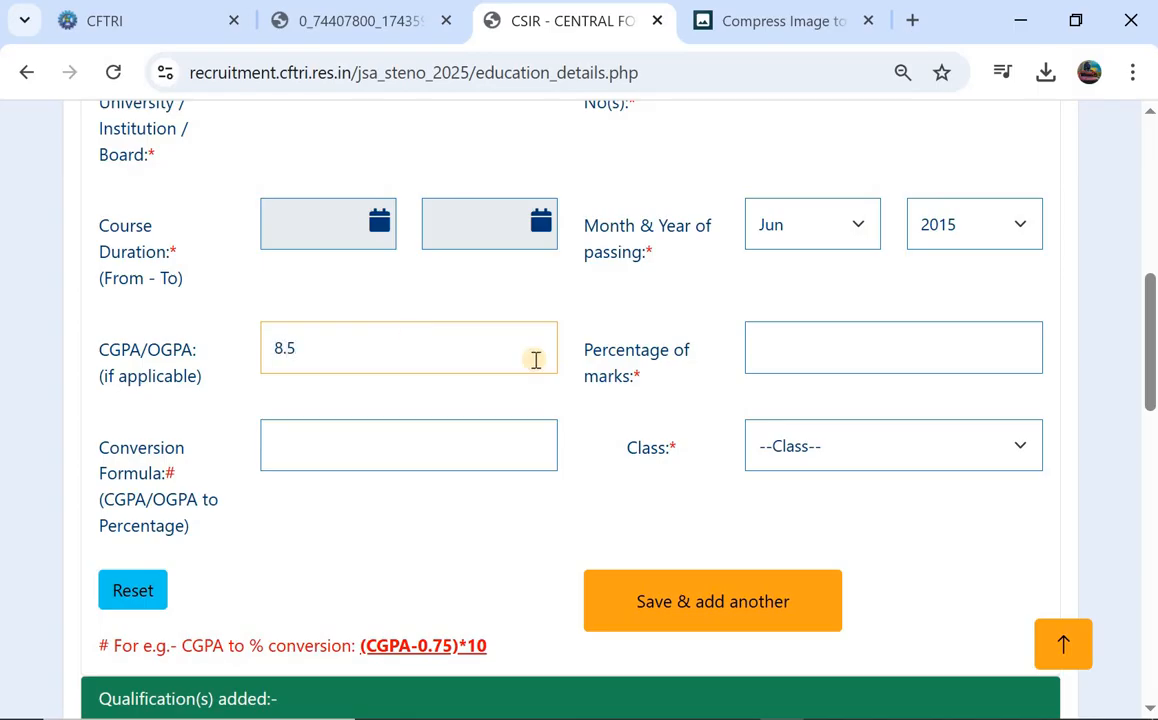
{"action": "left_click", "coordinate": [785, 348]}
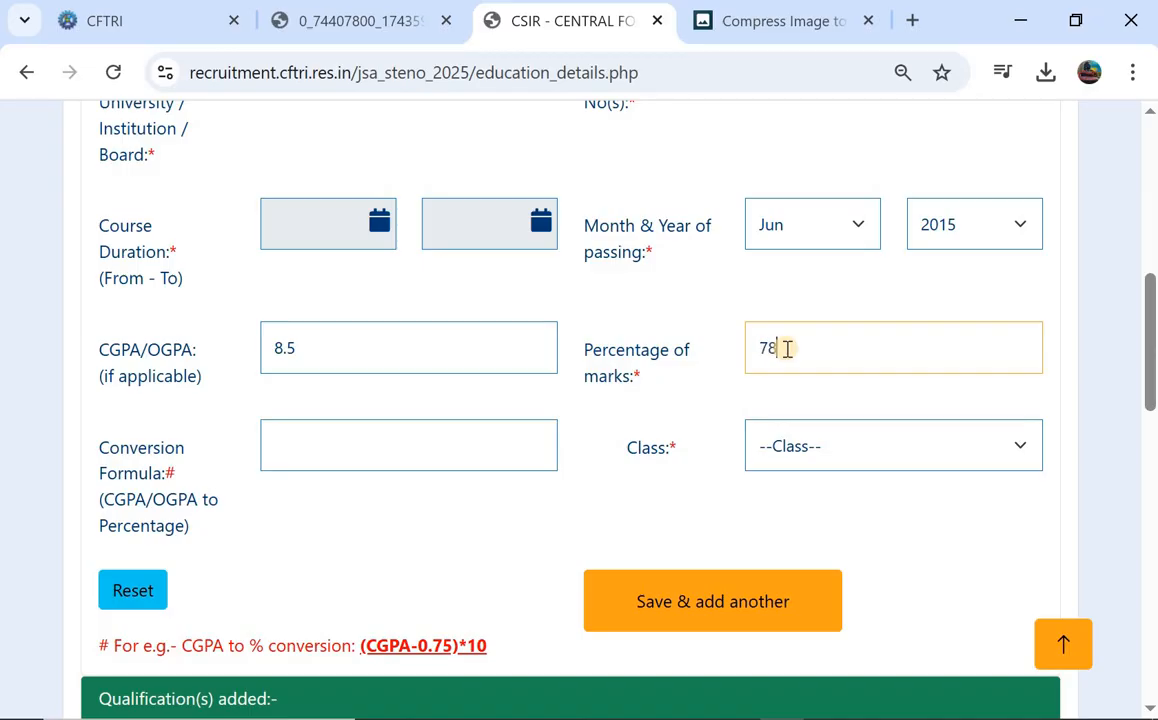
{"action": "left_click", "coordinate": [323, 456]}
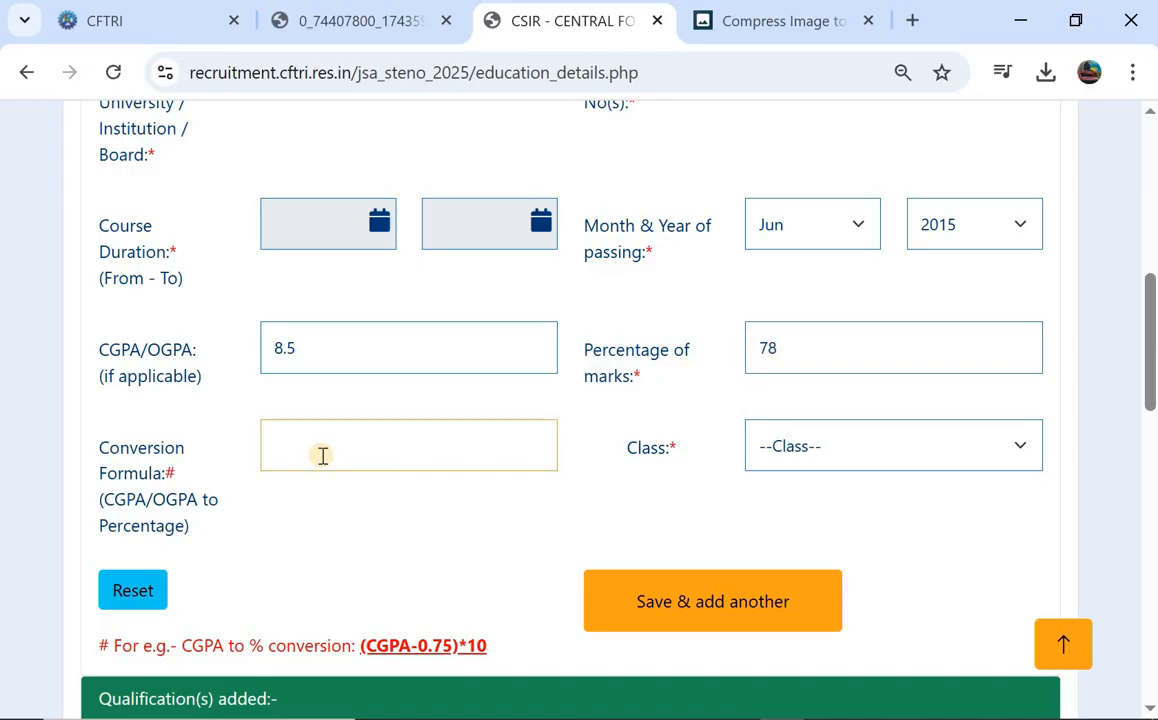
{"action": "type", "text": "78"}
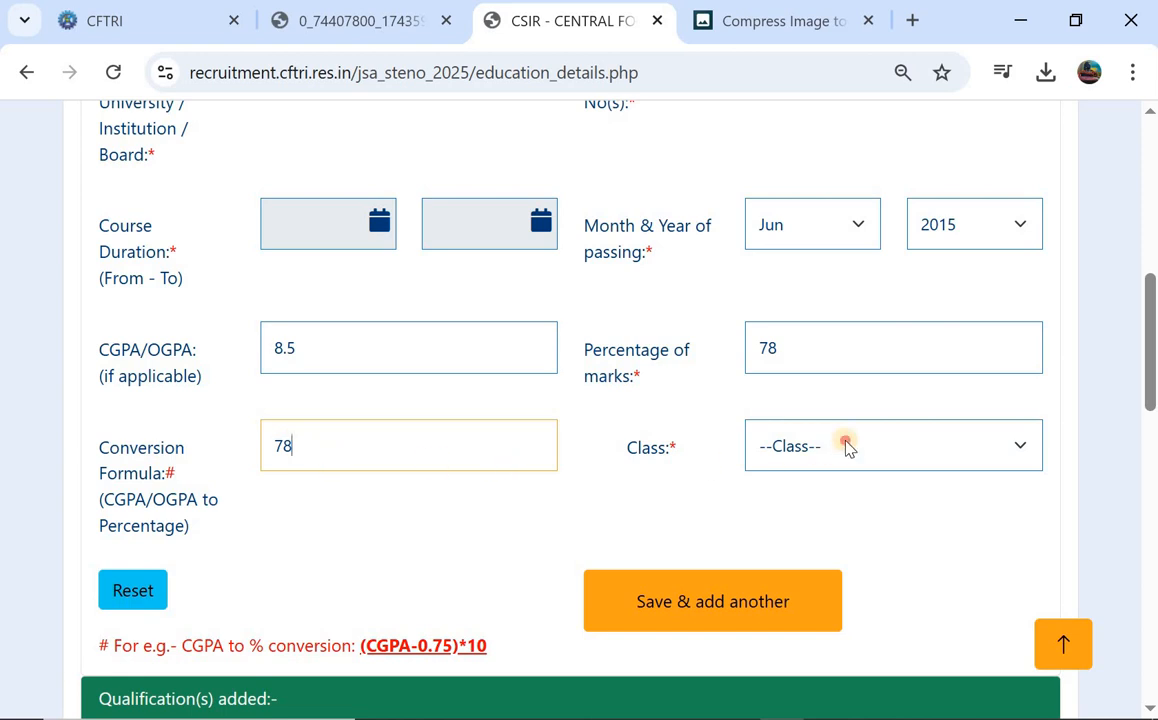
{"action": "left_click", "coordinate": [845, 446]}
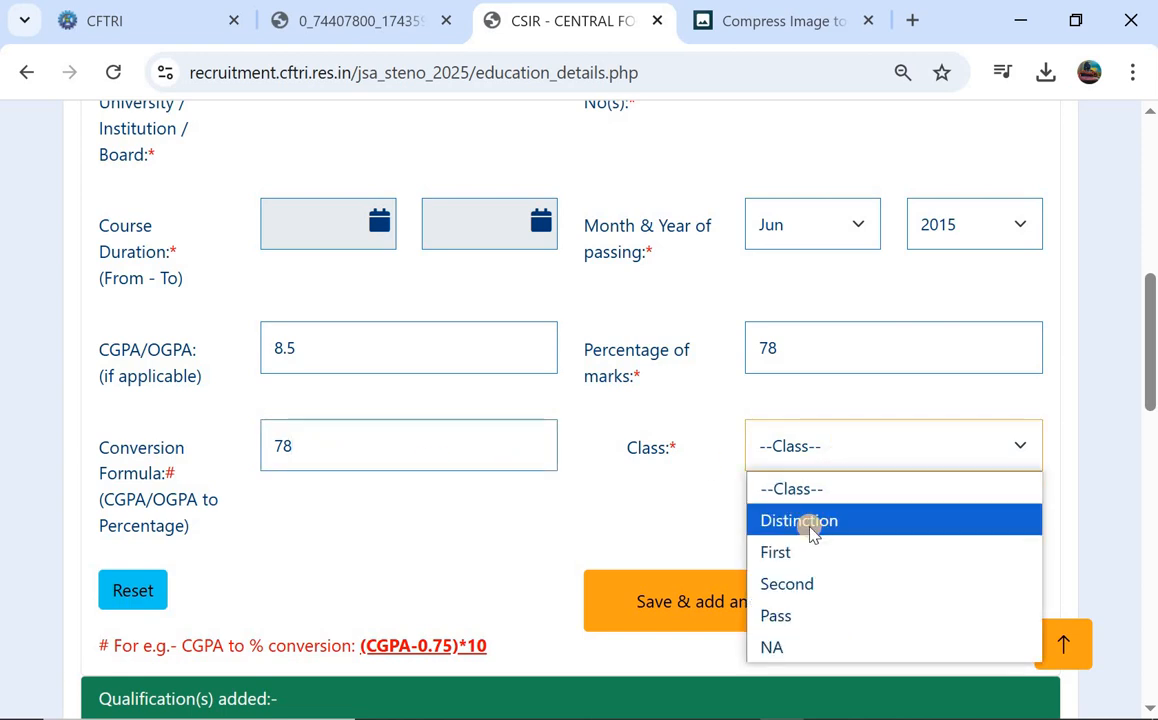
{"action": "left_click", "coordinate": [818, 645]}
{"action": "left_click", "coordinate": [870, 430]}
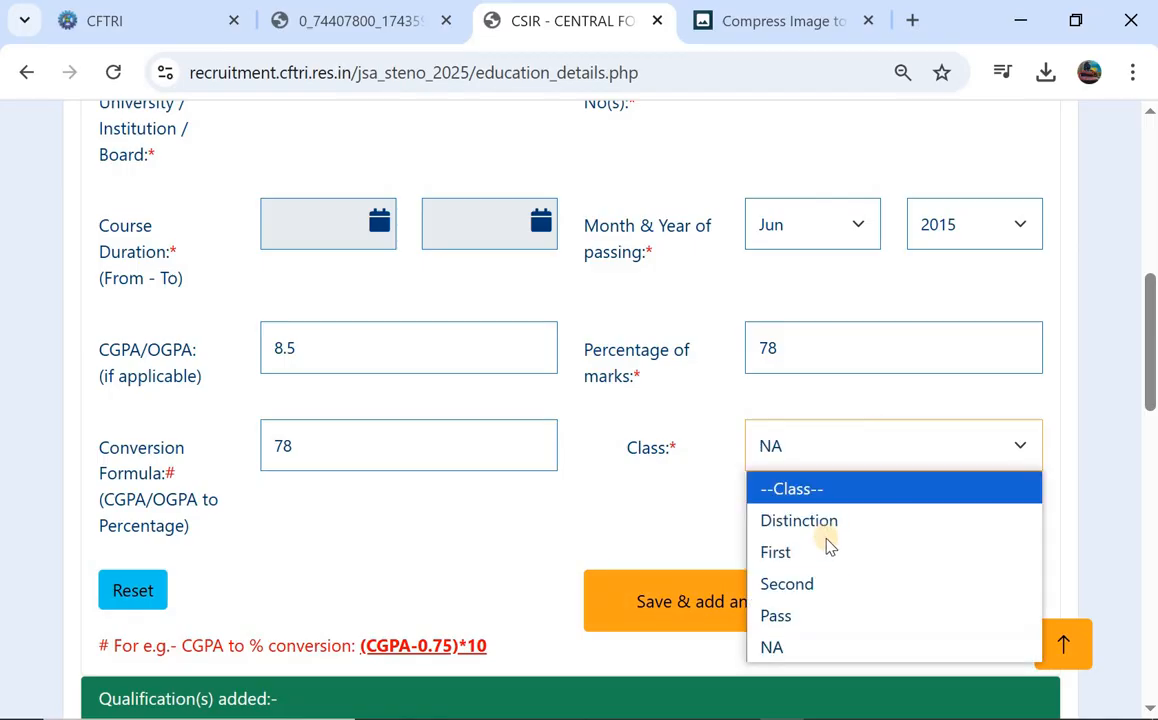
{"action": "left_click", "coordinate": [828, 555]}
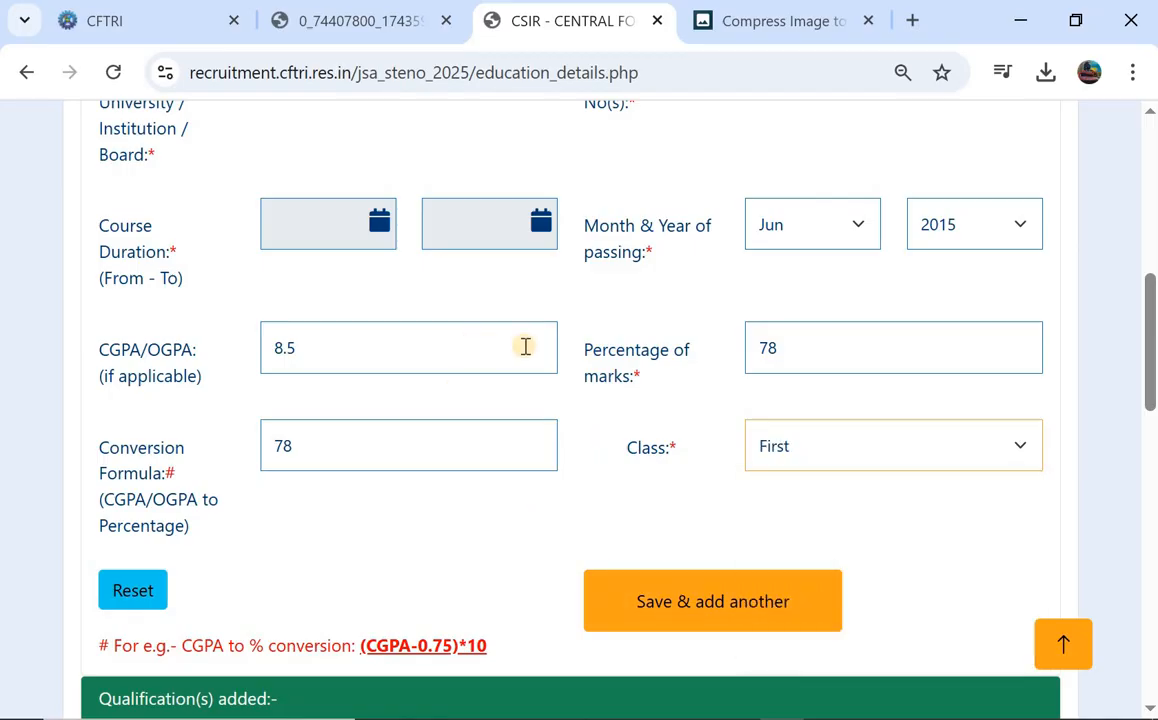
{"action": "left_click", "coordinate": [671, 615]}
Set the qualification level to 10+2/XII and the exam name to HSC.
{"action": "scroll", "coordinate": [400, 388], "scroll_direction": "down", "scroll_amount": 2}
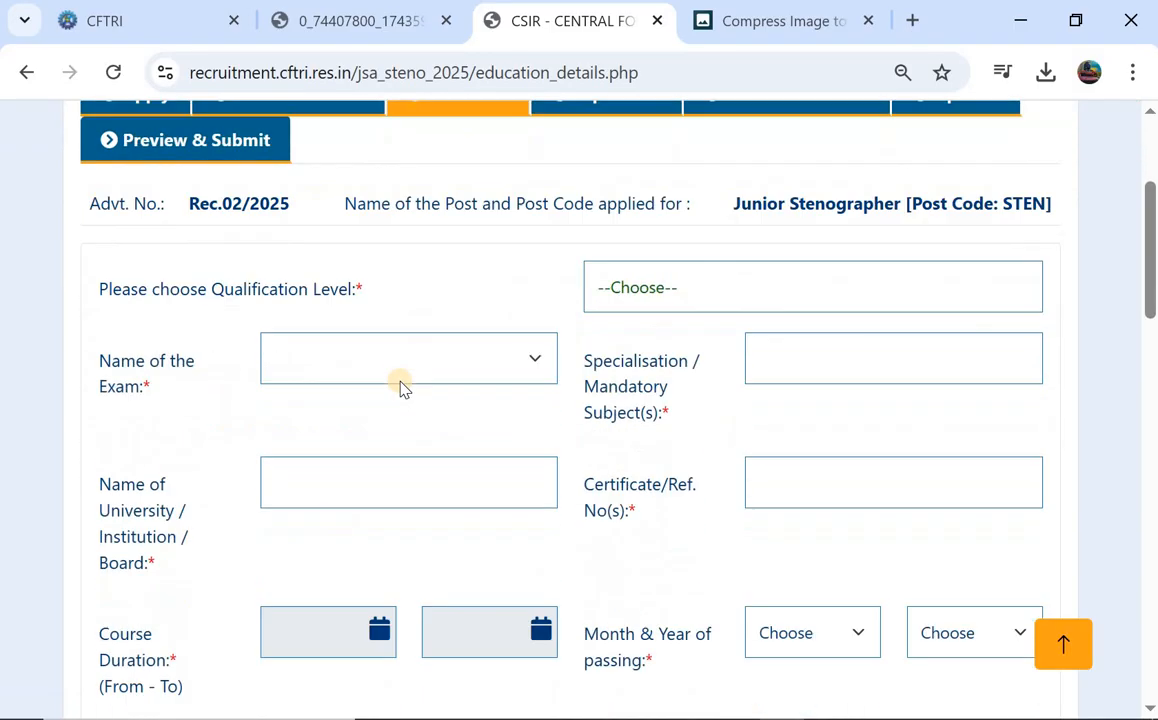
{"action": "scroll", "coordinate": [400, 388], "scroll_direction": "down", "scroll_amount": 6}
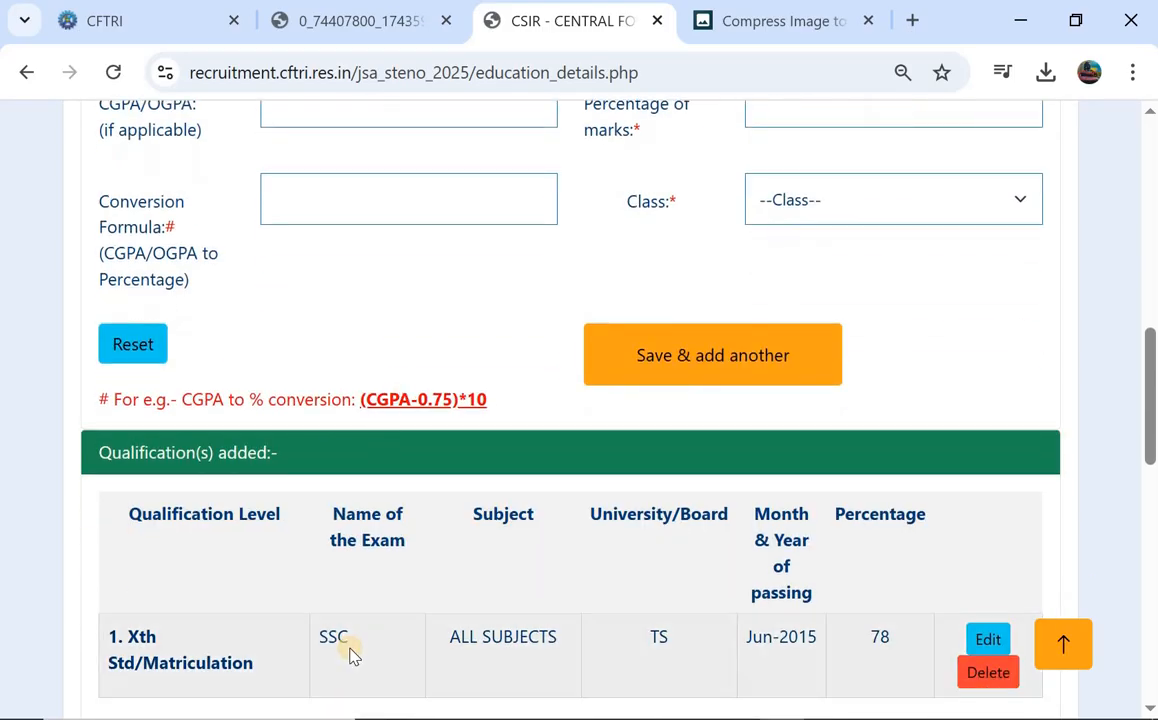
{"action": "scroll", "coordinate": [350, 655], "scroll_direction": "down", "scroll_amount": 1}
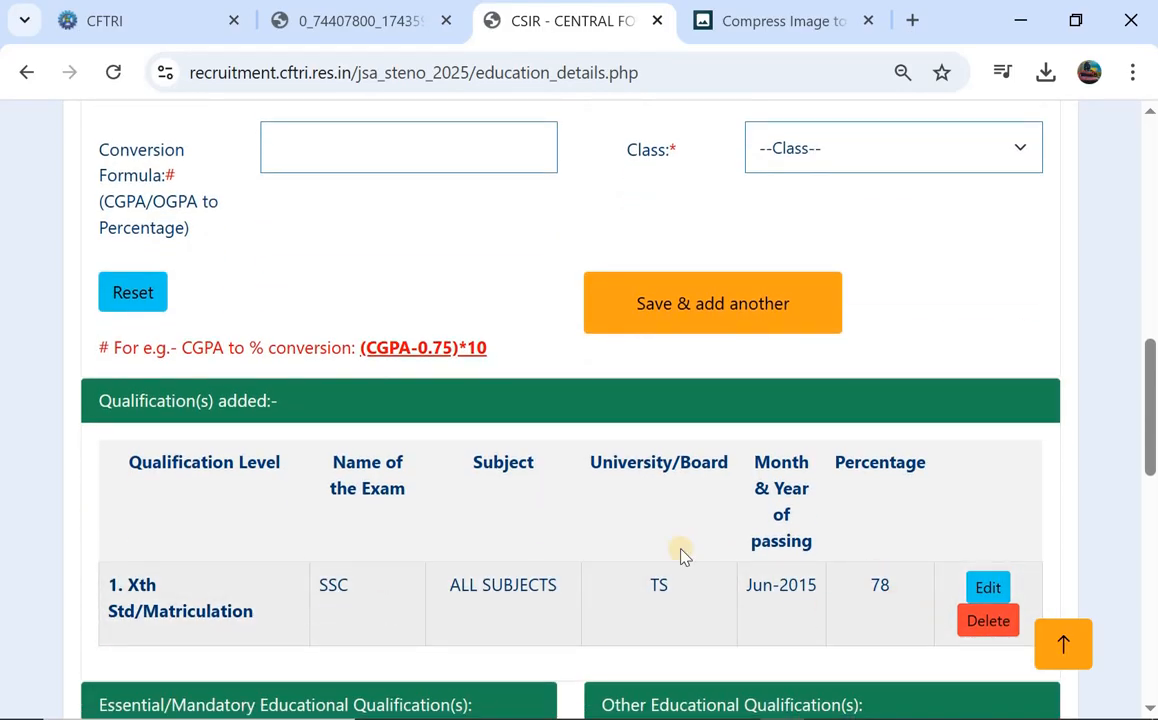
{"action": "scroll", "coordinate": [620, 562], "scroll_direction": "up", "scroll_amount": 10}
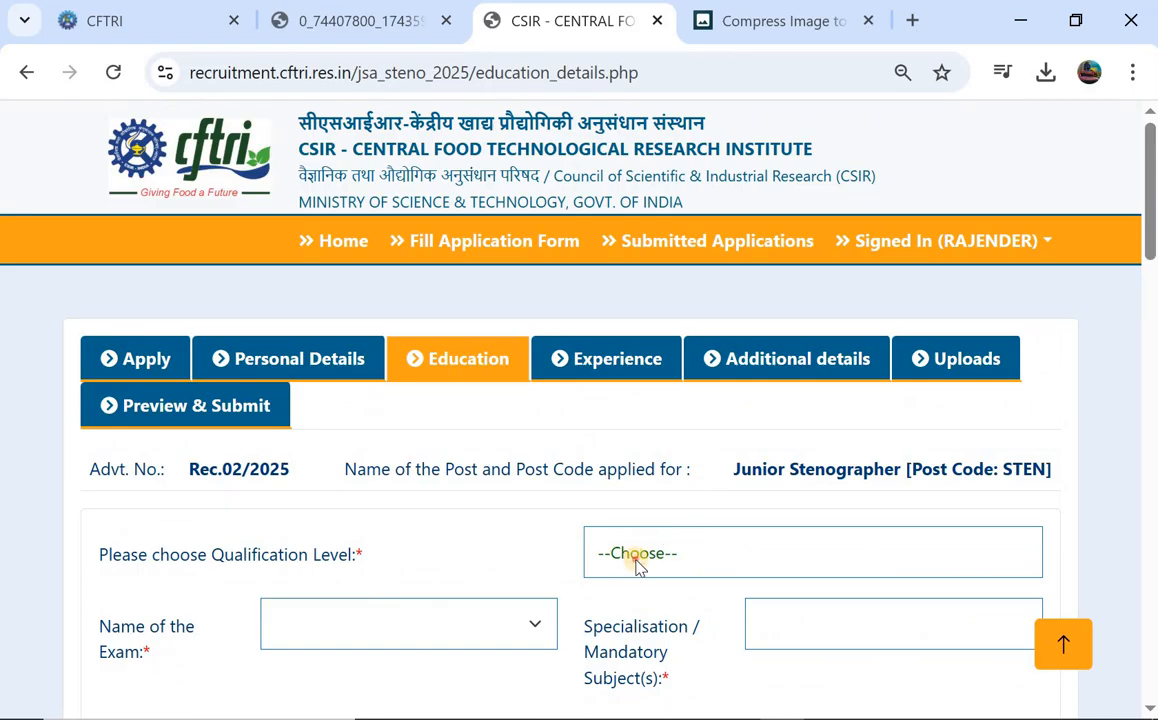
{"action": "left_click", "coordinate": [637, 560]}
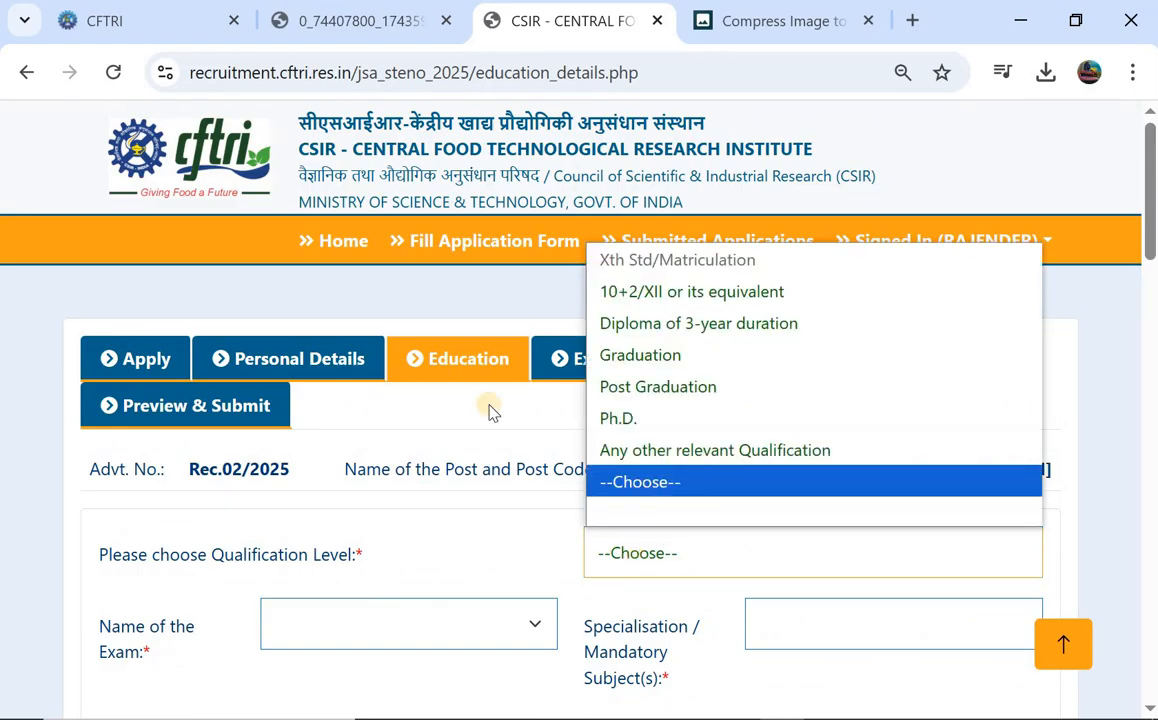
{"action": "left_click", "coordinate": [673, 291]}
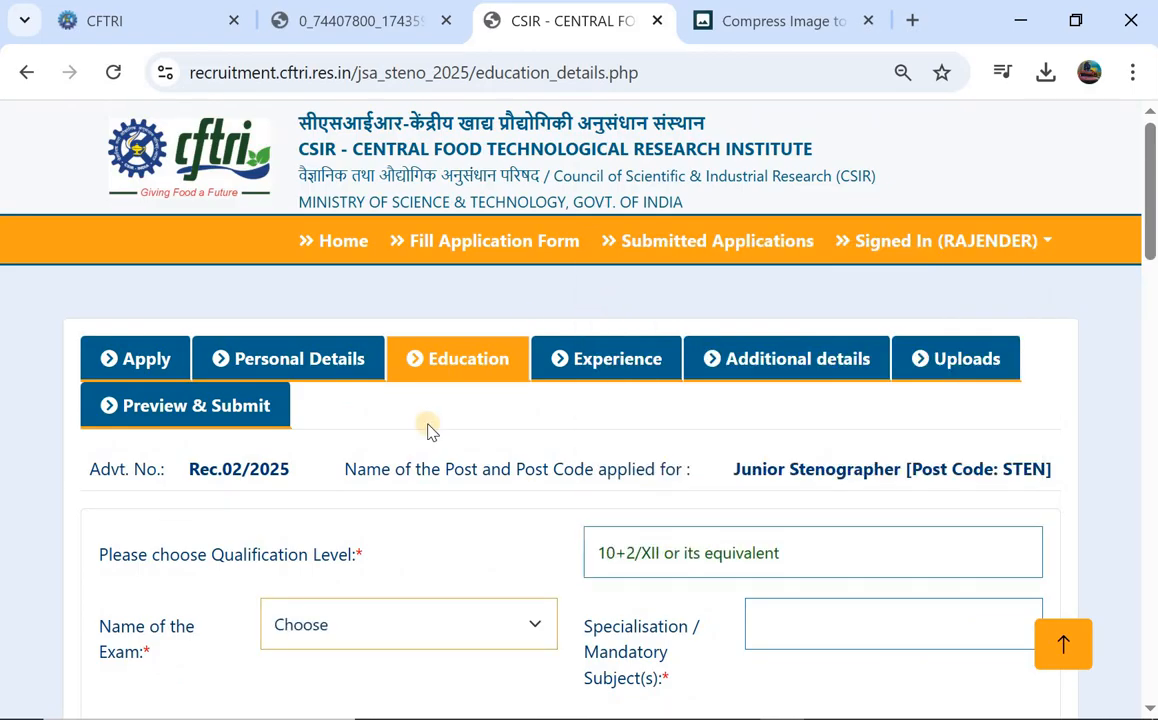
{"action": "scroll", "coordinate": [353, 456], "scroll_direction": "down", "scroll_amount": 2}
{"action": "left_click", "coordinate": [353, 453]}
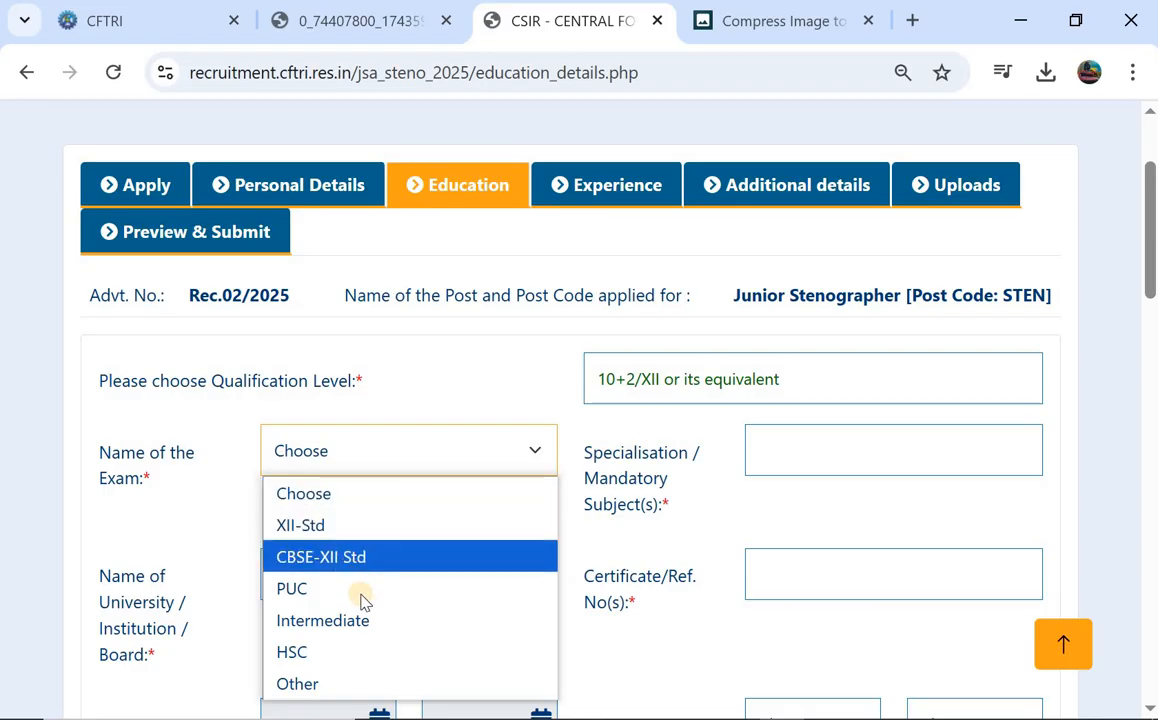
{"action": "left_click", "coordinate": [376, 651]}
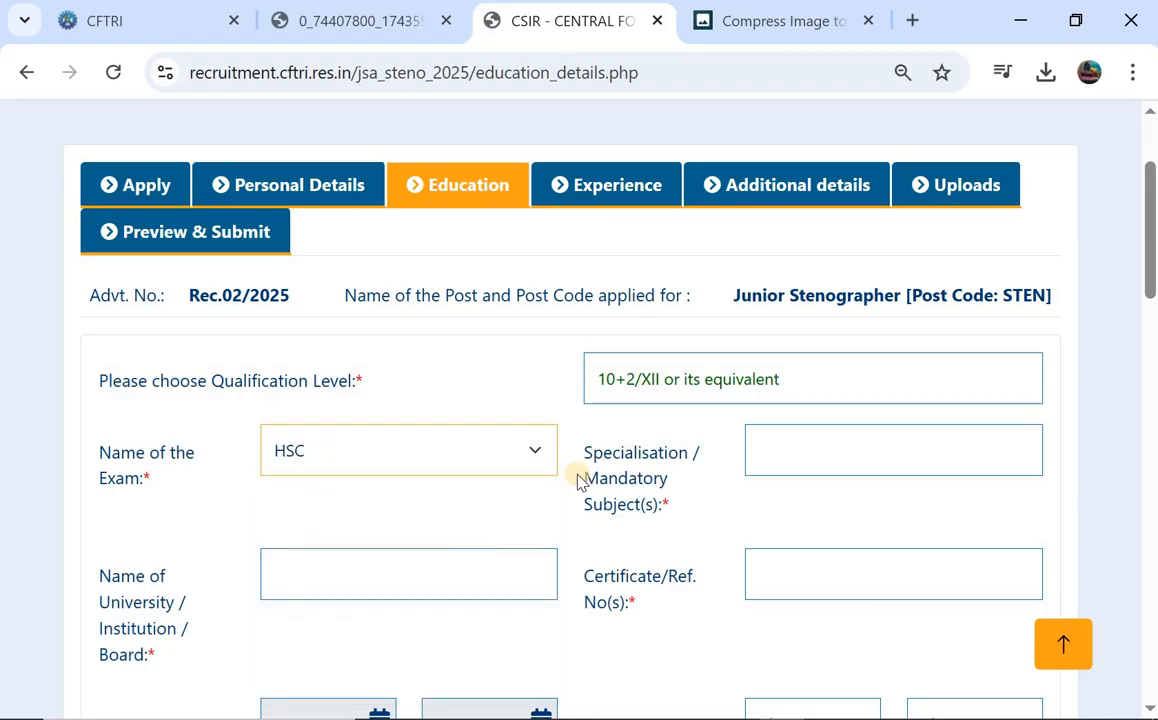
Fill subjects and certificate number, enter 76.50 percent, choose Second class, and save.
{"action": "left_click", "coordinate": [790, 469]}
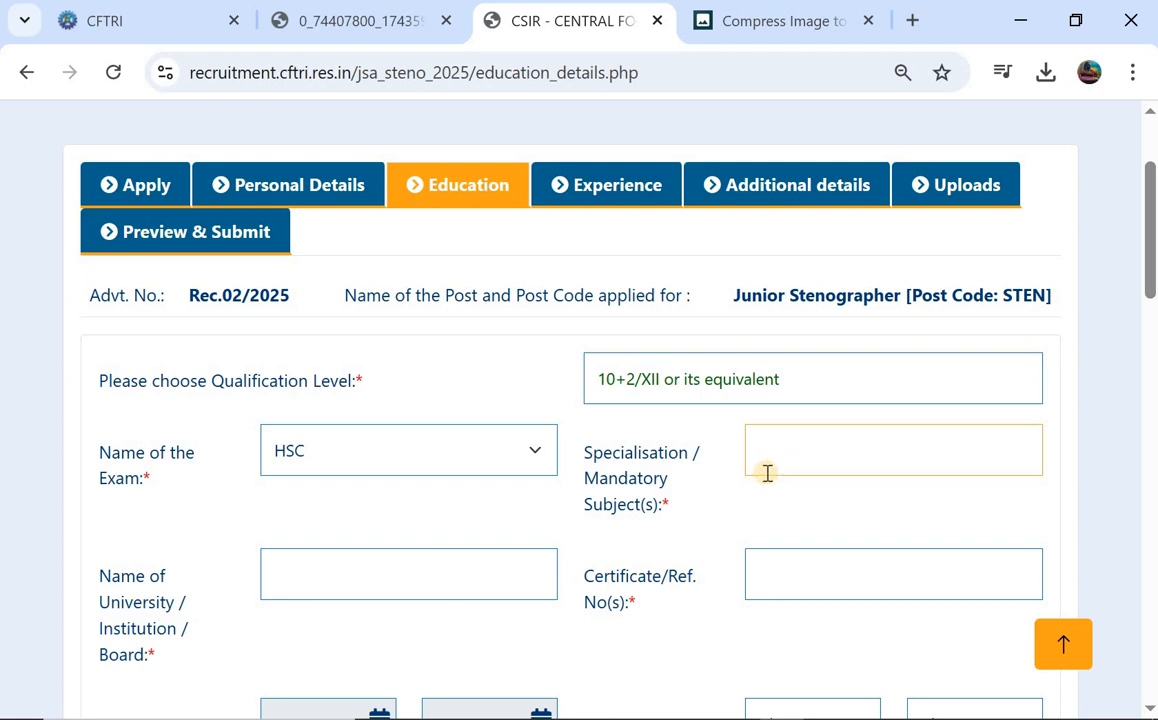
{"action": "scroll", "coordinate": [308, 560], "scroll_direction": "down", "scroll_amount": 1}
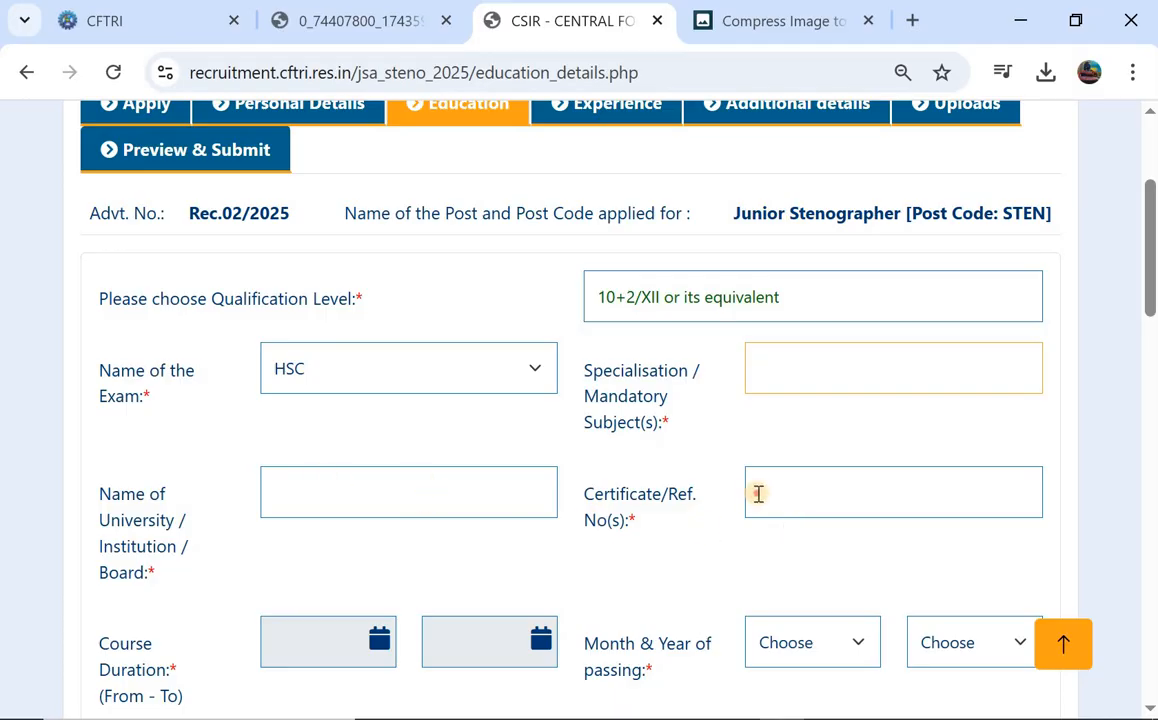
{"action": "left_click", "coordinate": [758, 493]}
{"action": "scroll", "coordinate": [408, 496], "scroll_direction": "down", "scroll_amount": 2}
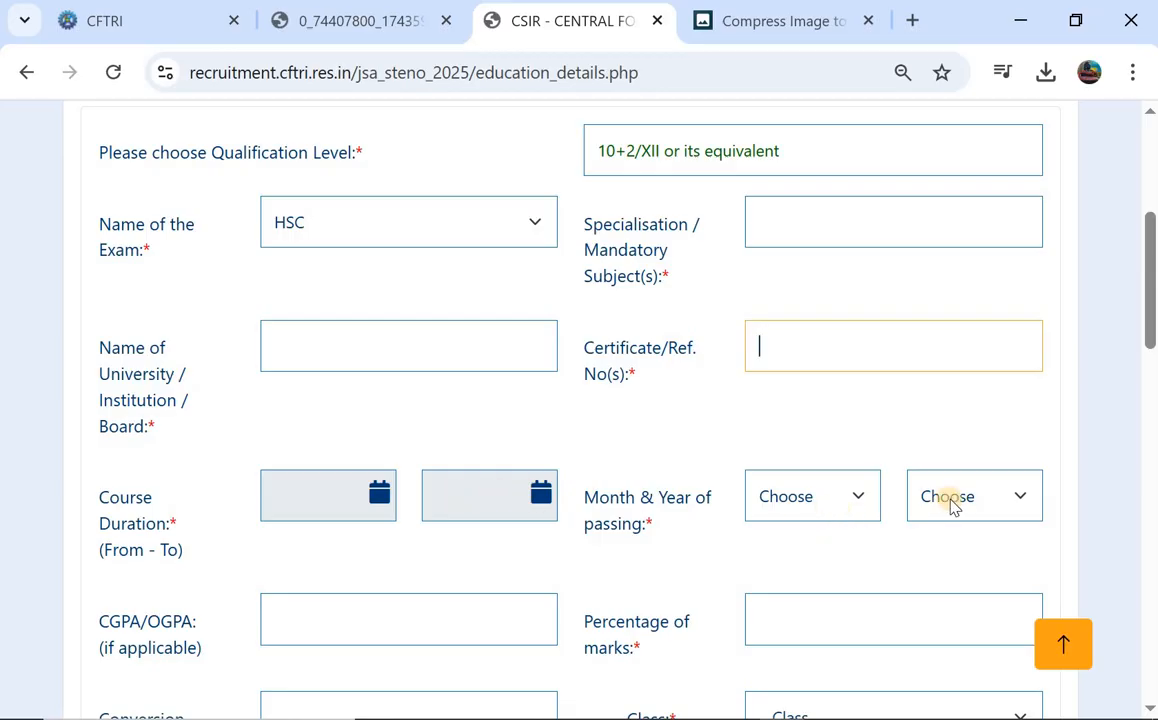
{"action": "scroll", "coordinate": [606, 514], "scroll_direction": "down", "scroll_amount": 2}
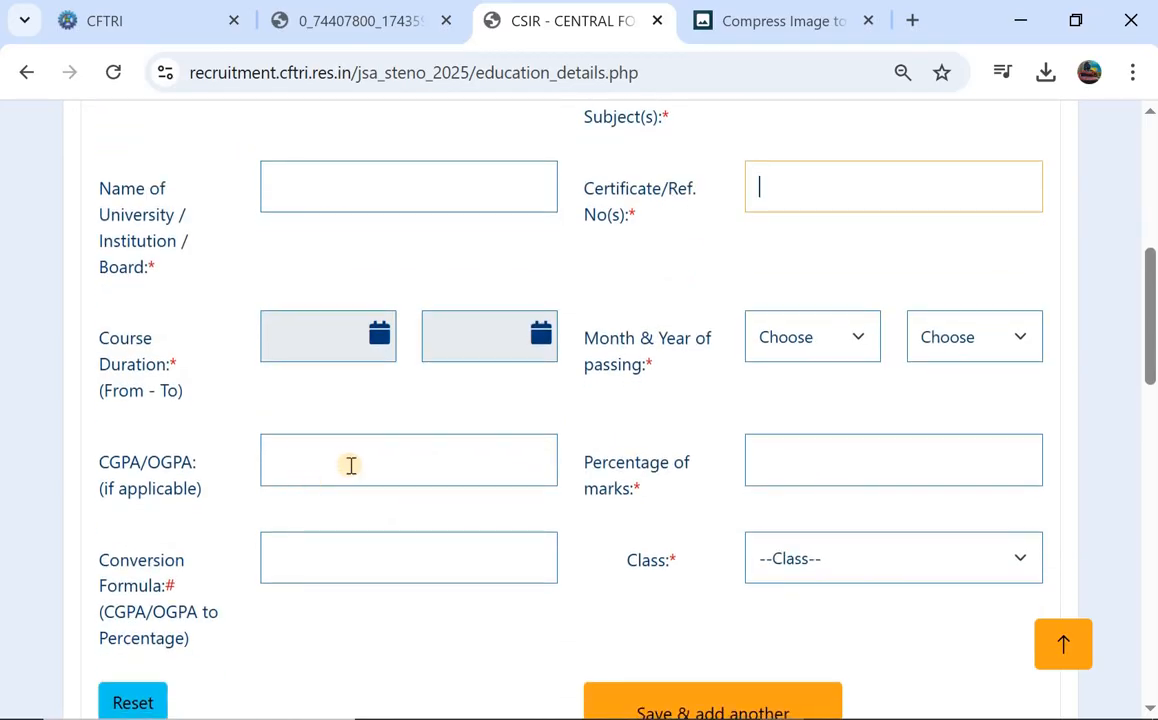
{"action": "left_click", "coordinate": [831, 469]}
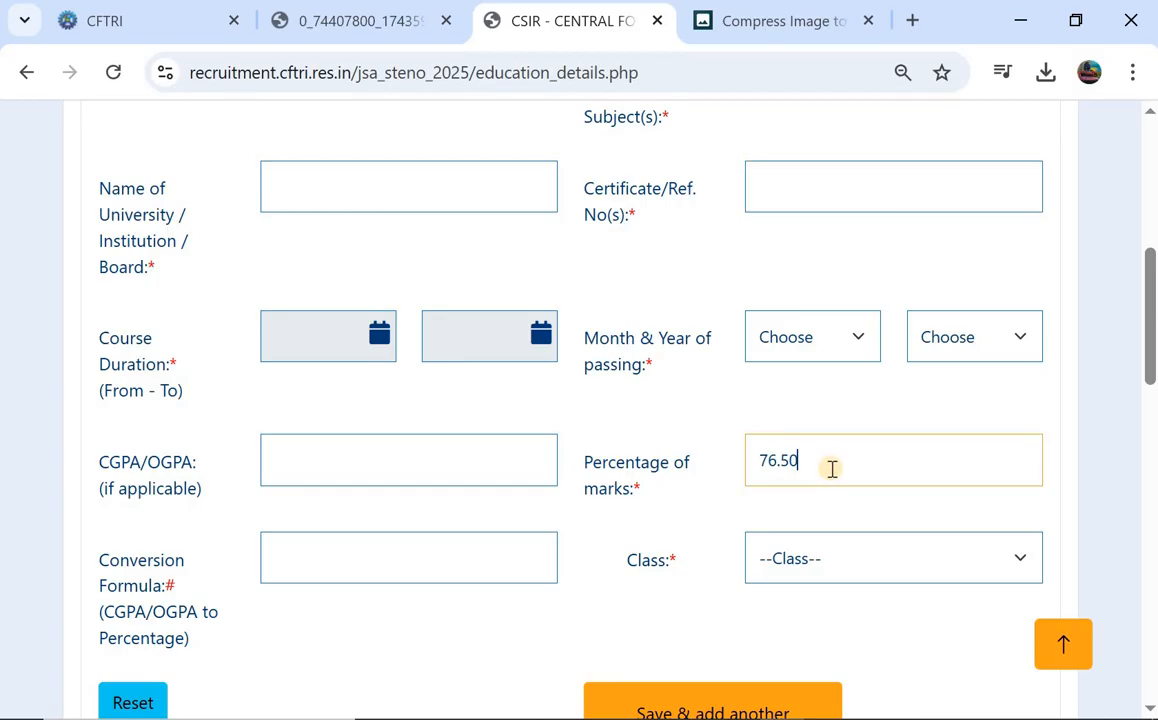
{"action": "scroll", "coordinate": [831, 469], "scroll_direction": "down", "scroll_amount": 1}
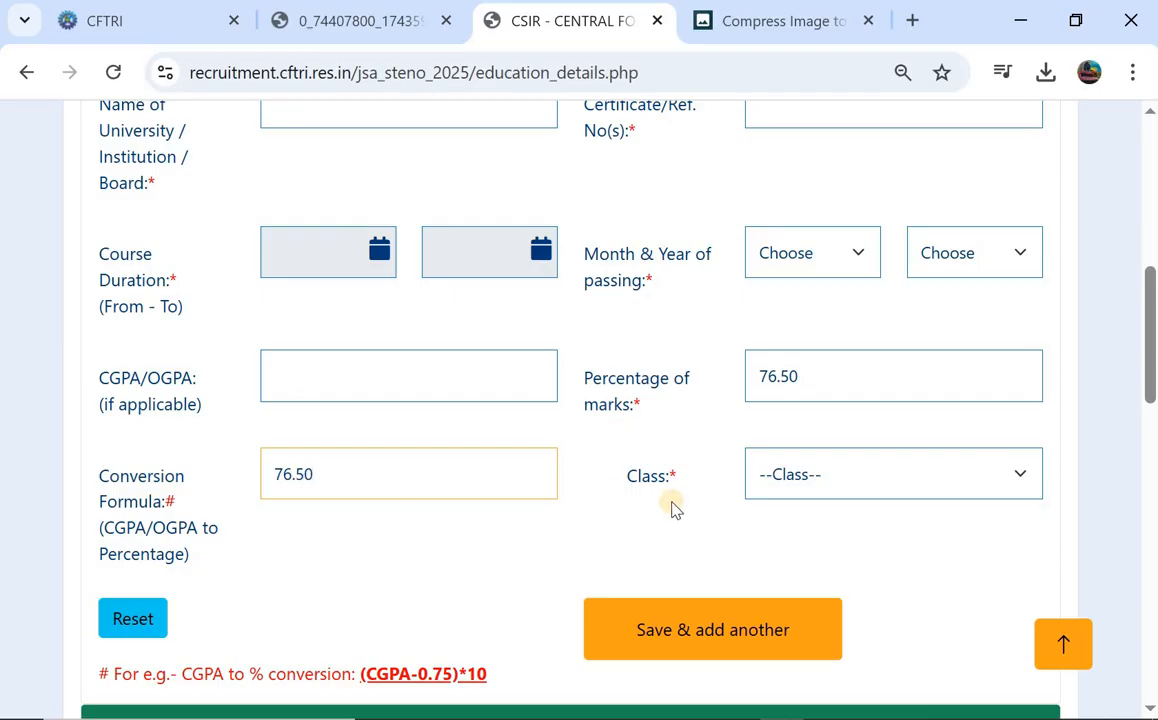
{"action": "left_click", "coordinate": [840, 476]}
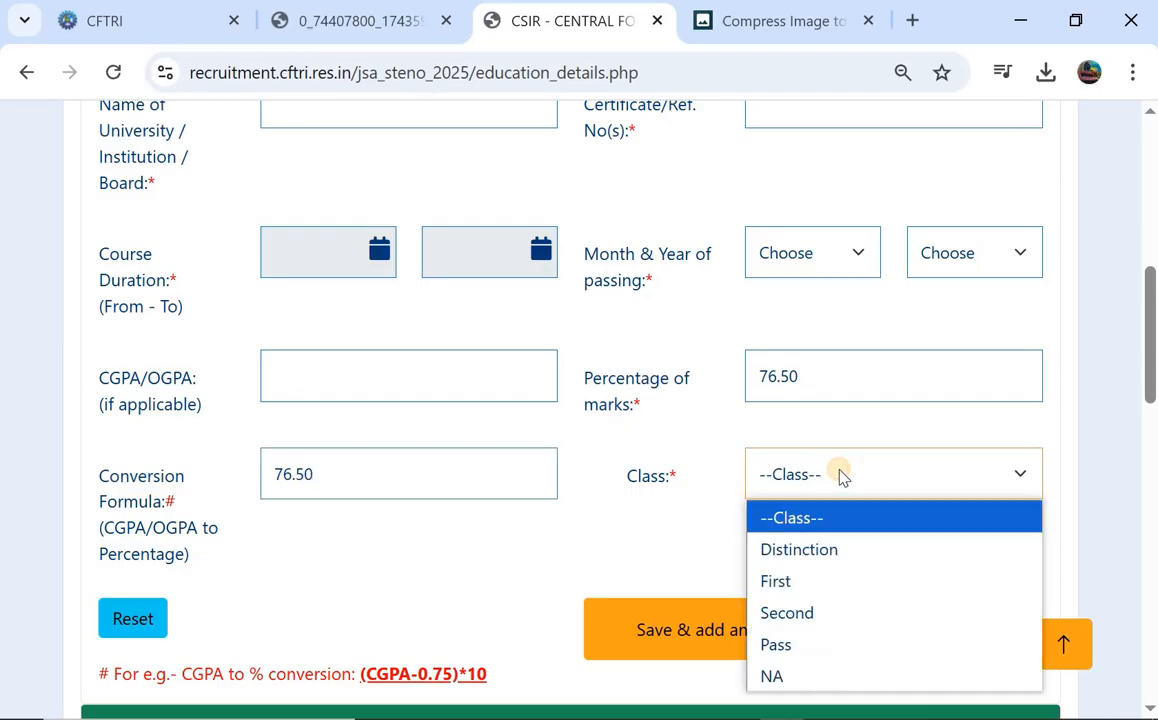
{"action": "left_click", "coordinate": [810, 612]}
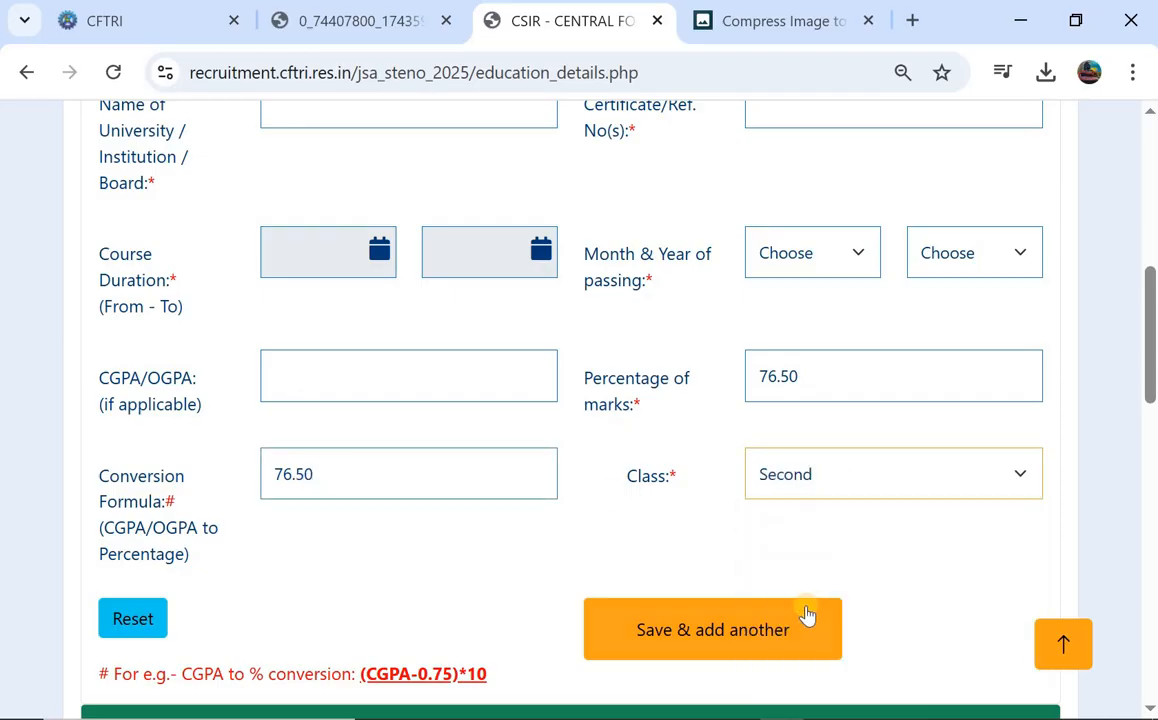
{"action": "left_click", "coordinate": [689, 632]}
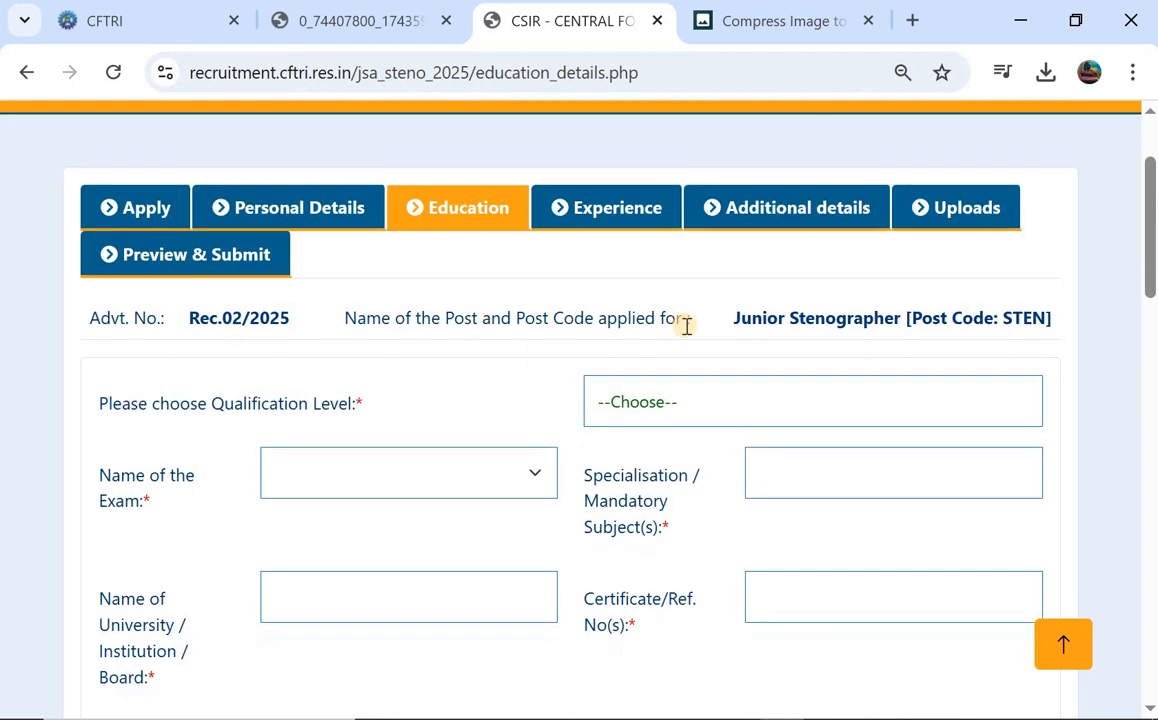
{"action": "left_click", "coordinate": [686, 404]}
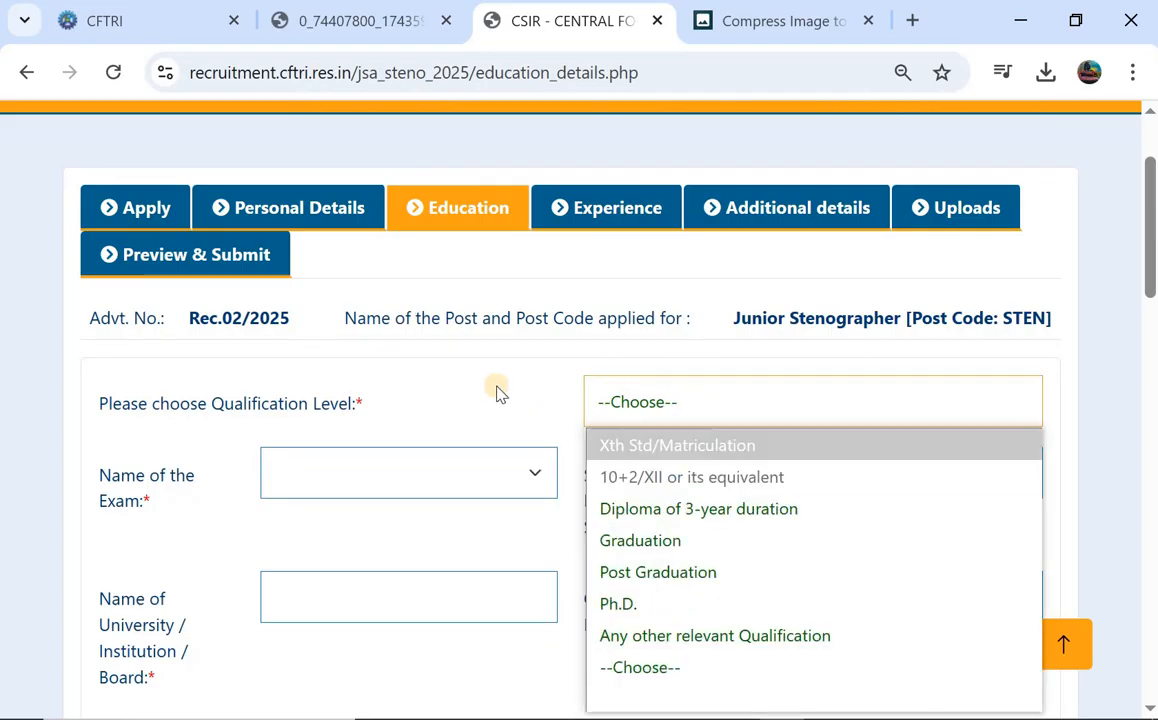
{"action": "scroll", "coordinate": [497, 391], "scroll_direction": "down", "scroll_amount": 10}
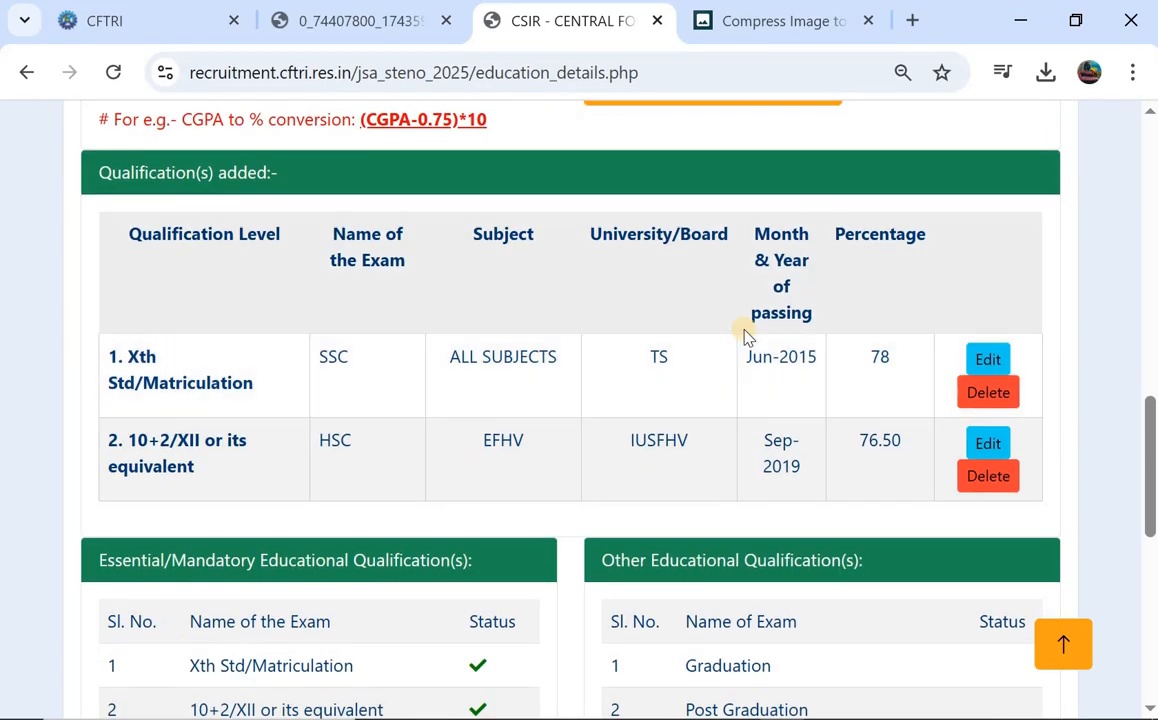
{"action": "scroll", "coordinate": [745, 335], "scroll_direction": "up", "scroll_amount": 4}
{"action": "scroll", "coordinate": [745, 335], "scroll_direction": "up", "scroll_amount": 5}
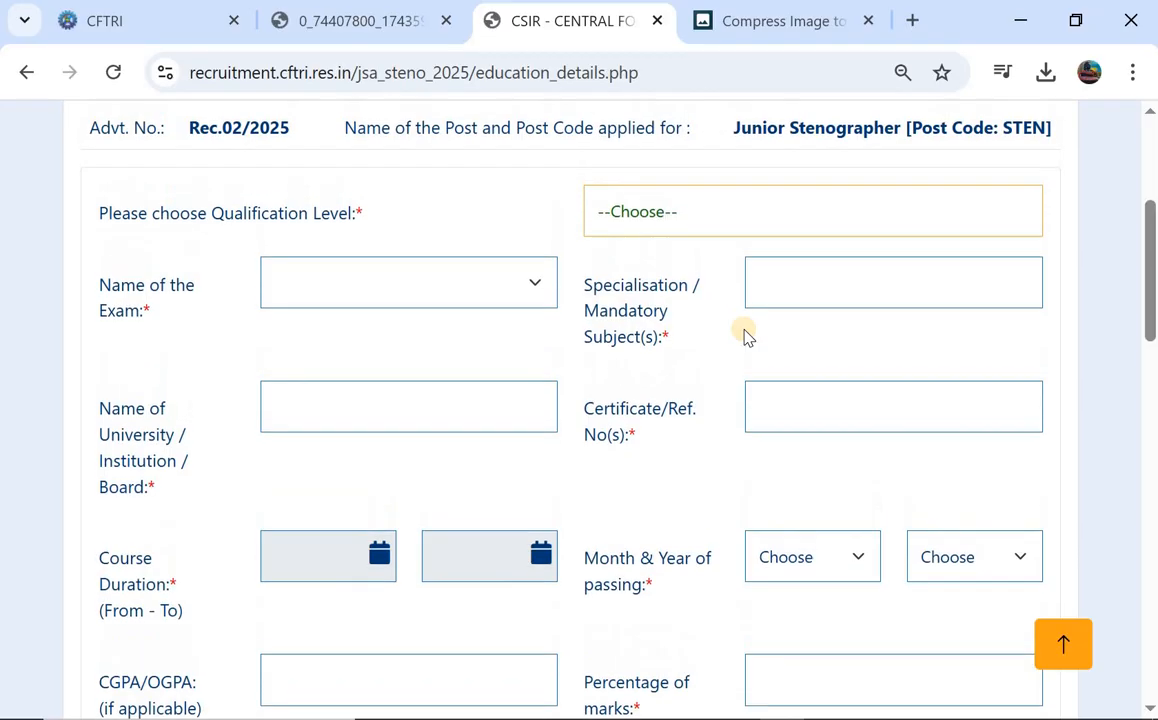
{"action": "scroll", "coordinate": [646, 295], "scroll_direction": "up", "scroll_amount": 1}
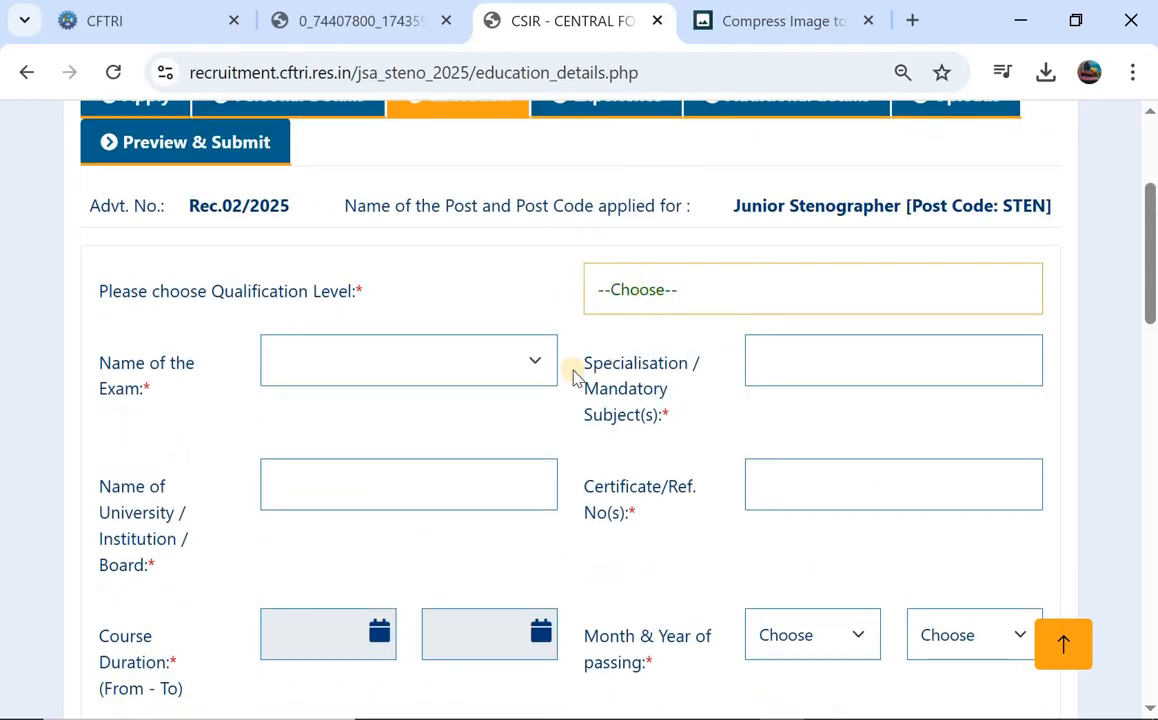
{"action": "scroll", "coordinate": [572, 386], "scroll_direction": "down", "scroll_amount": 10}
{"action": "scroll", "coordinate": [569, 383], "scroll_direction": "up", "scroll_amount": 11}
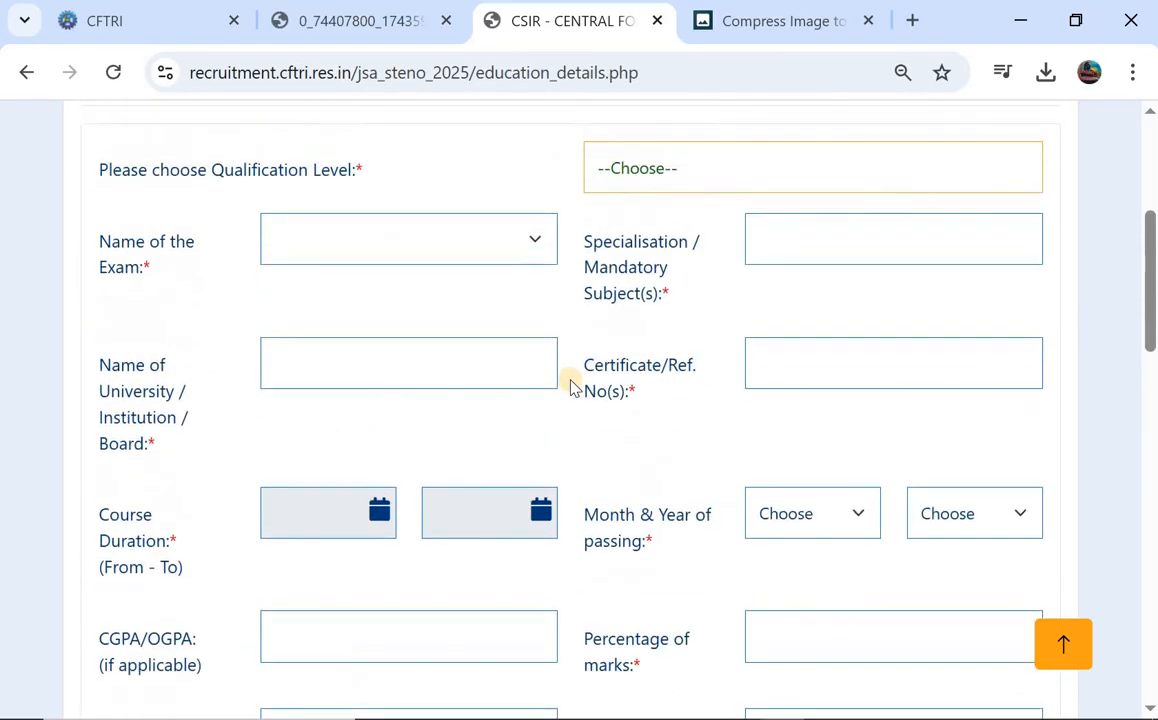
{"action": "left_click", "coordinate": [675, 318]}
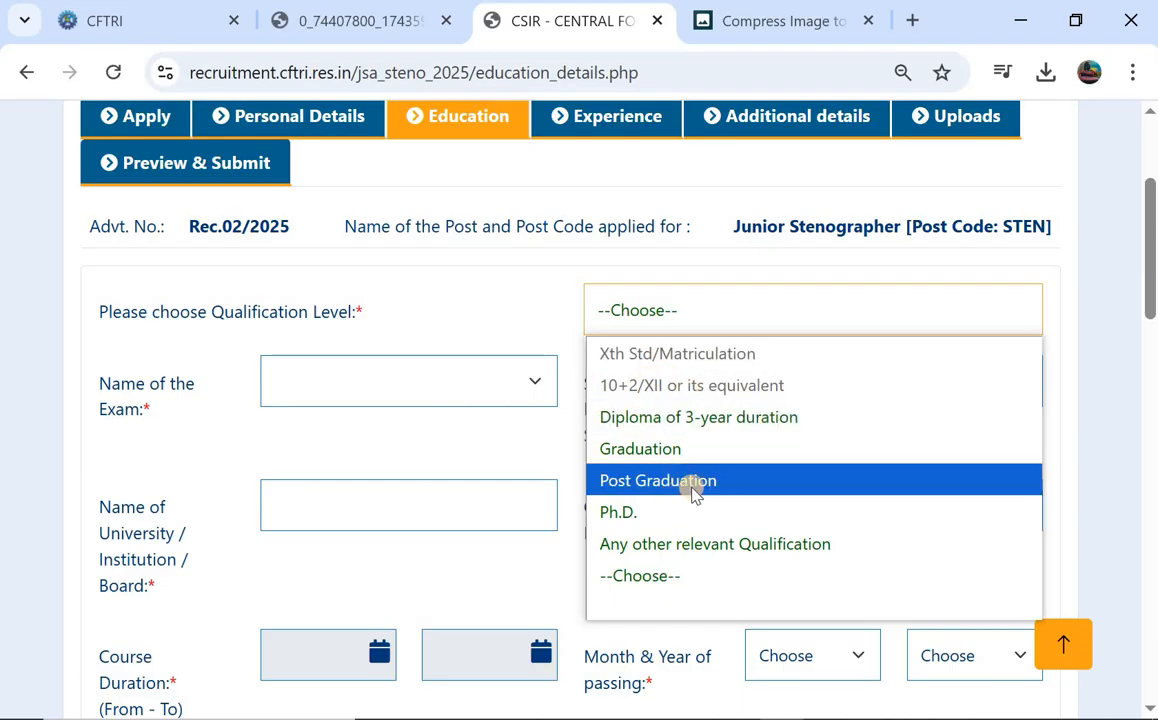
{"action": "left_click", "coordinate": [482, 300]}
{"action": "scroll", "coordinate": [475, 428], "scroll_direction": "down", "scroll_amount": 4}
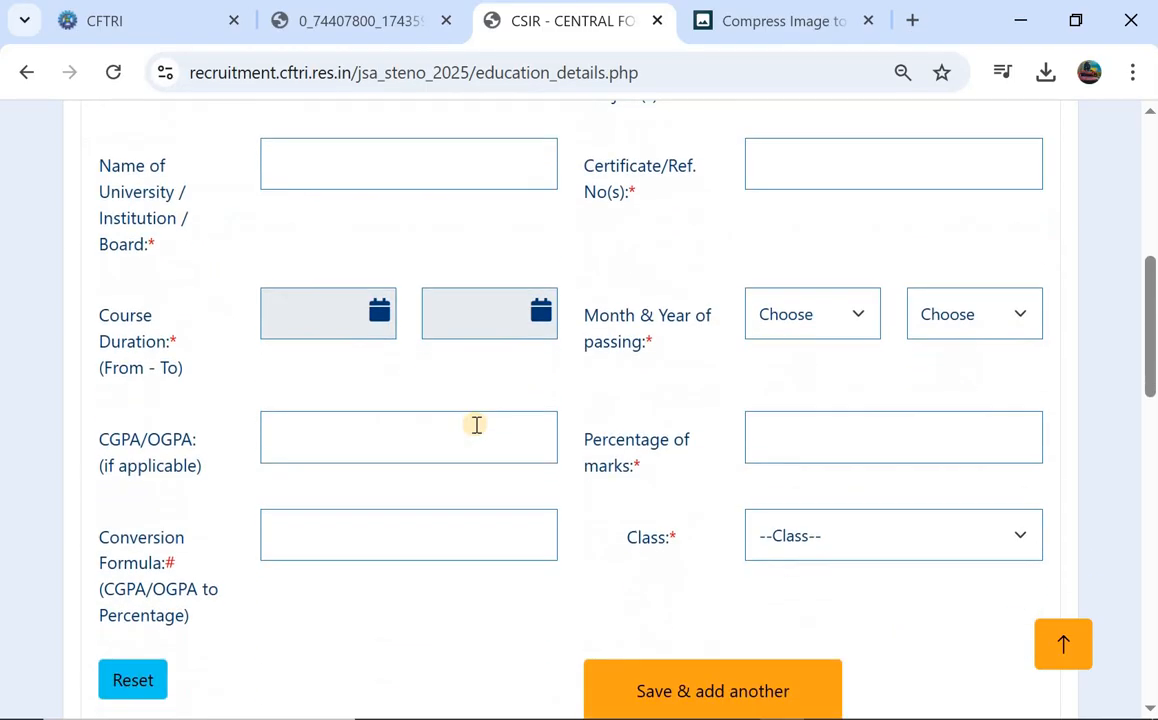
{"action": "scroll", "coordinate": [491, 406], "scroll_direction": "down", "scroll_amount": 10}
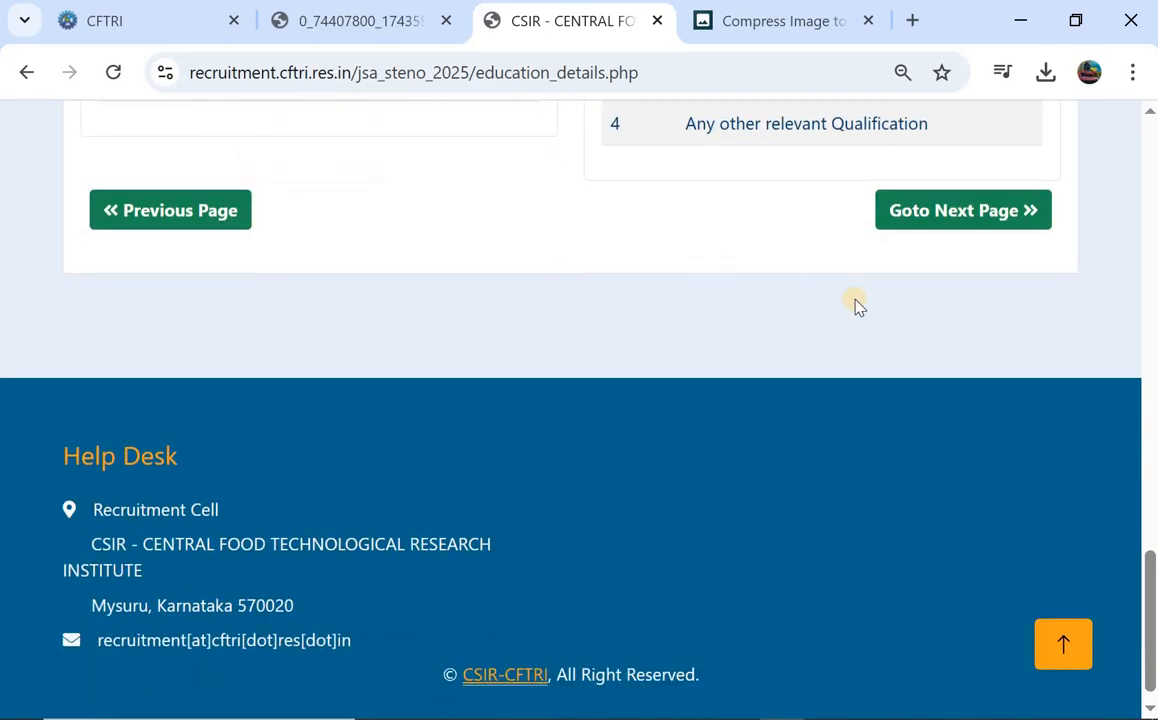
{"action": "scroll", "coordinate": [900, 300], "scroll_direction": "up", "scroll_amount": 1}
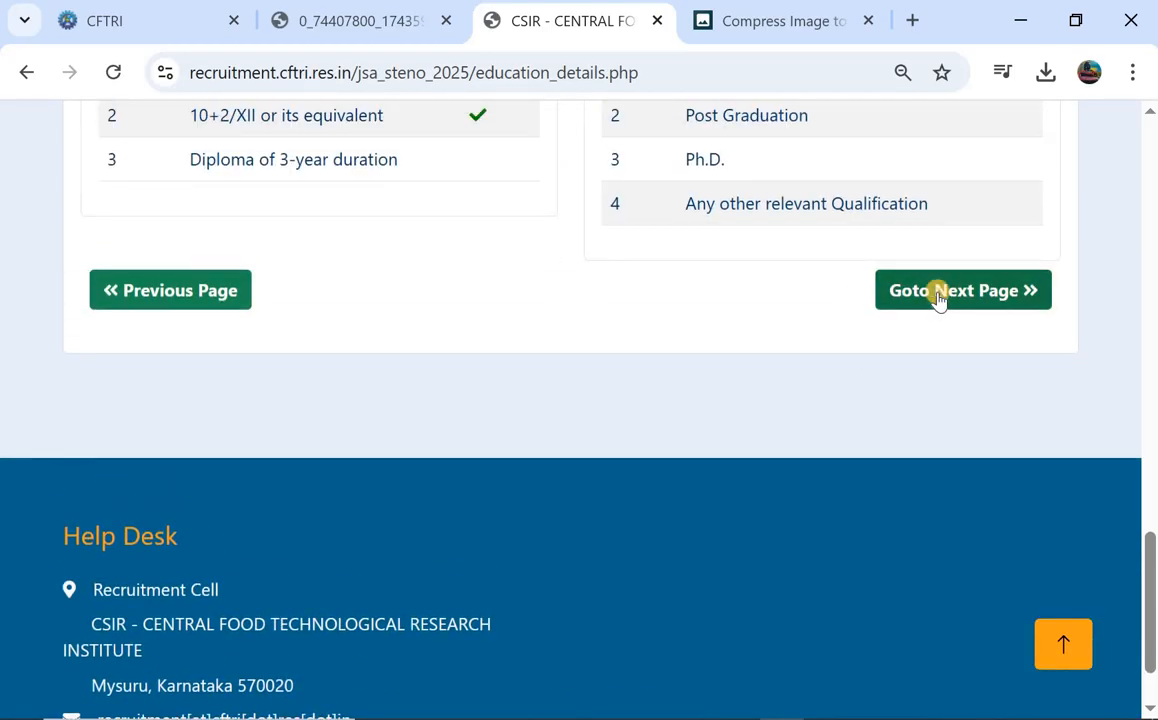
{"action": "scroll", "coordinate": [938, 298], "scroll_direction": "up", "scroll_amount": 1}
Advance through the Experience page with no entries to Additional details.
{"action": "left_click", "coordinate": [963, 355]}
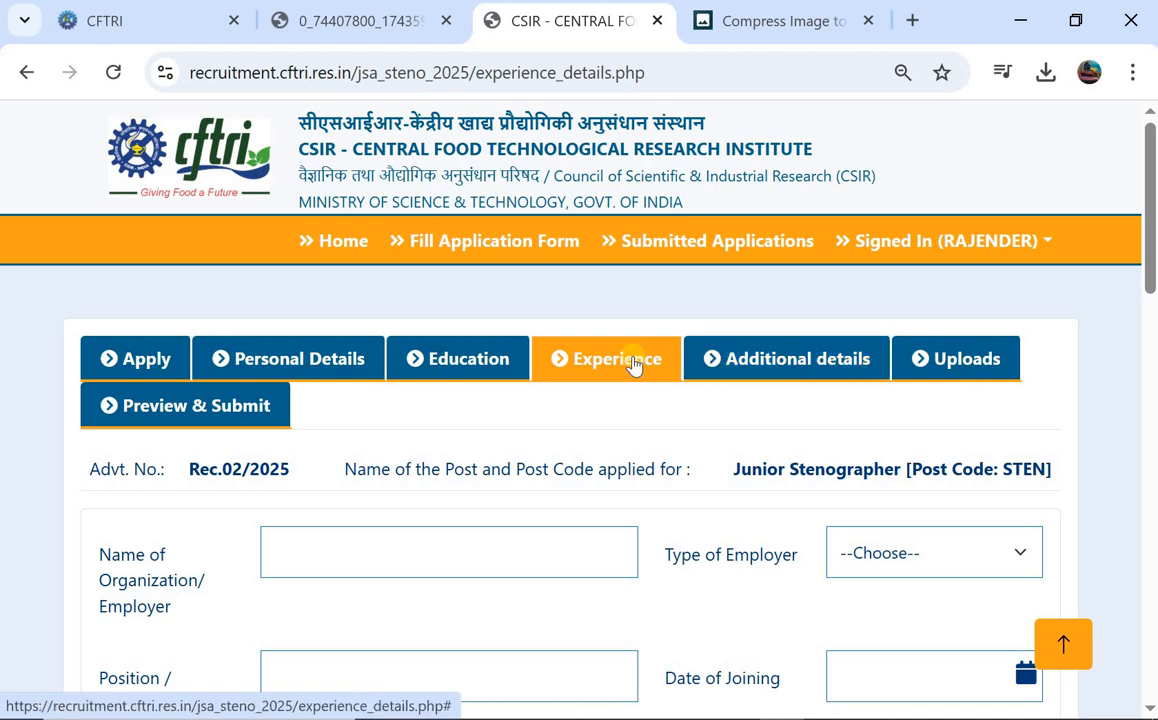
{"action": "scroll", "coordinate": [632, 362], "scroll_direction": "down", "scroll_amount": 3}
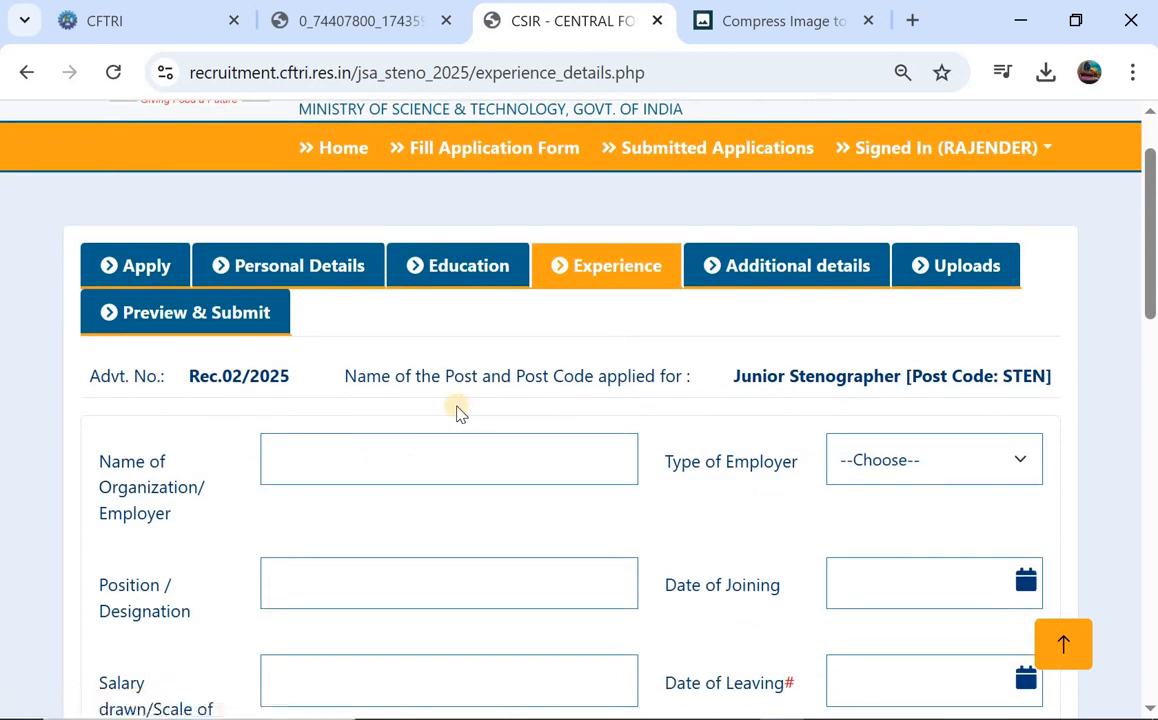
{"action": "scroll", "coordinate": [456, 410], "scroll_direction": "down", "scroll_amount": 3}
{"action": "scroll", "coordinate": [558, 380], "scroll_direction": "down", "scroll_amount": 8}
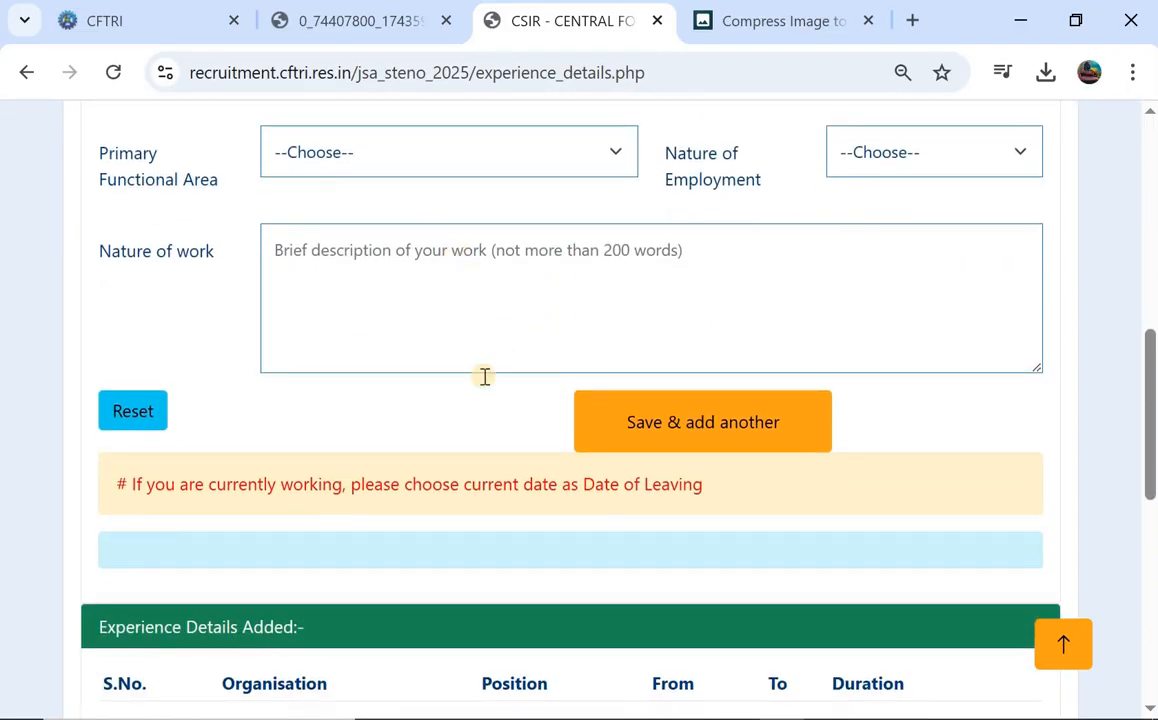
{"action": "scroll", "coordinate": [525, 362], "scroll_direction": "down", "scroll_amount": 2}
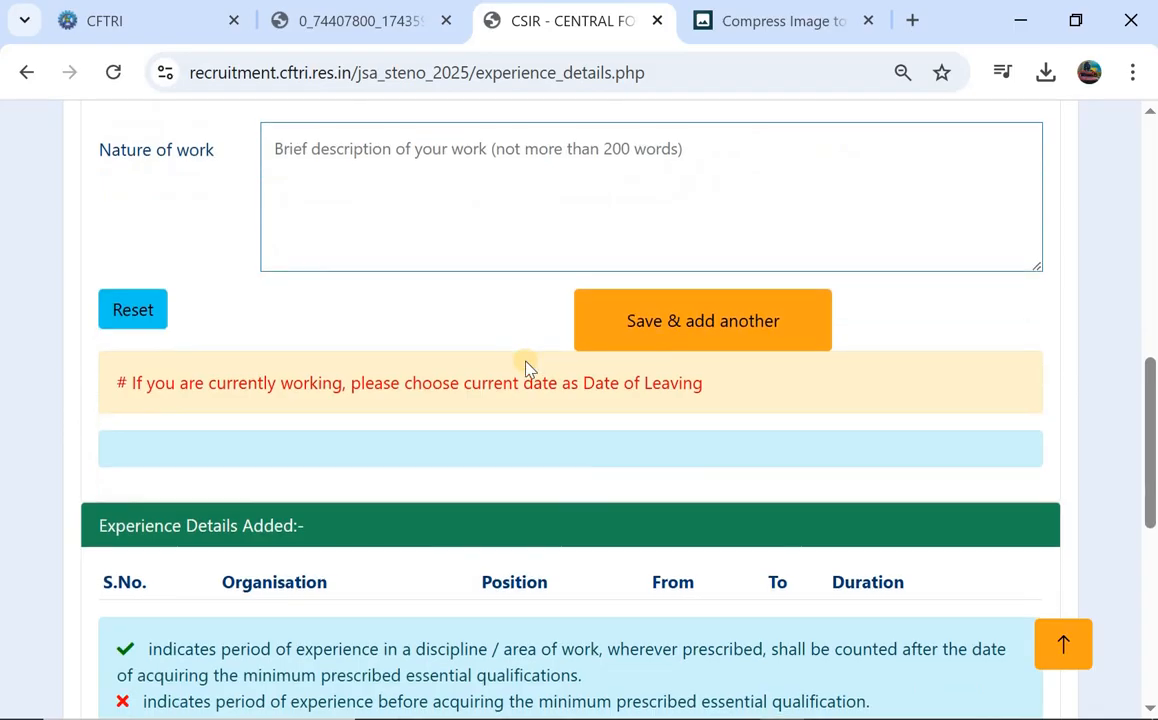
{"action": "scroll", "coordinate": [526, 366], "scroll_direction": "down", "scroll_amount": 4}
{"action": "scroll", "coordinate": [700, 310], "scroll_direction": "up", "scroll_amount": 4}
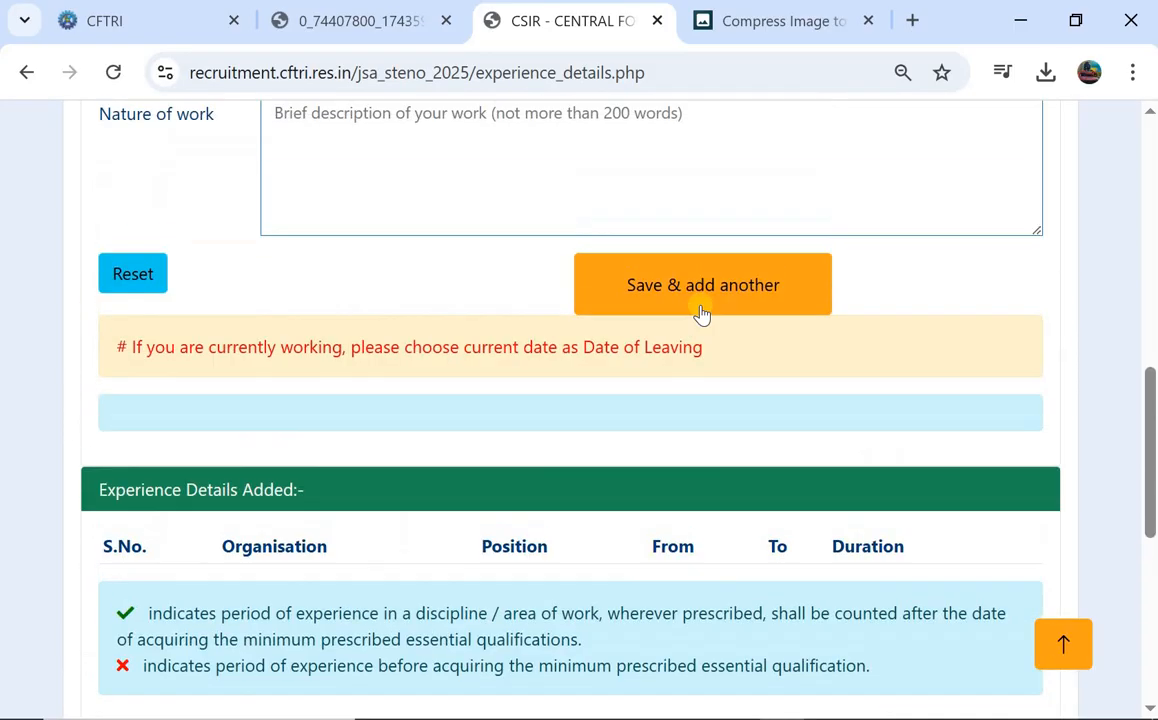
{"action": "scroll", "coordinate": [698, 315], "scroll_direction": "down", "scroll_amount": 8}
{"action": "left_click", "coordinate": [946, 316]}
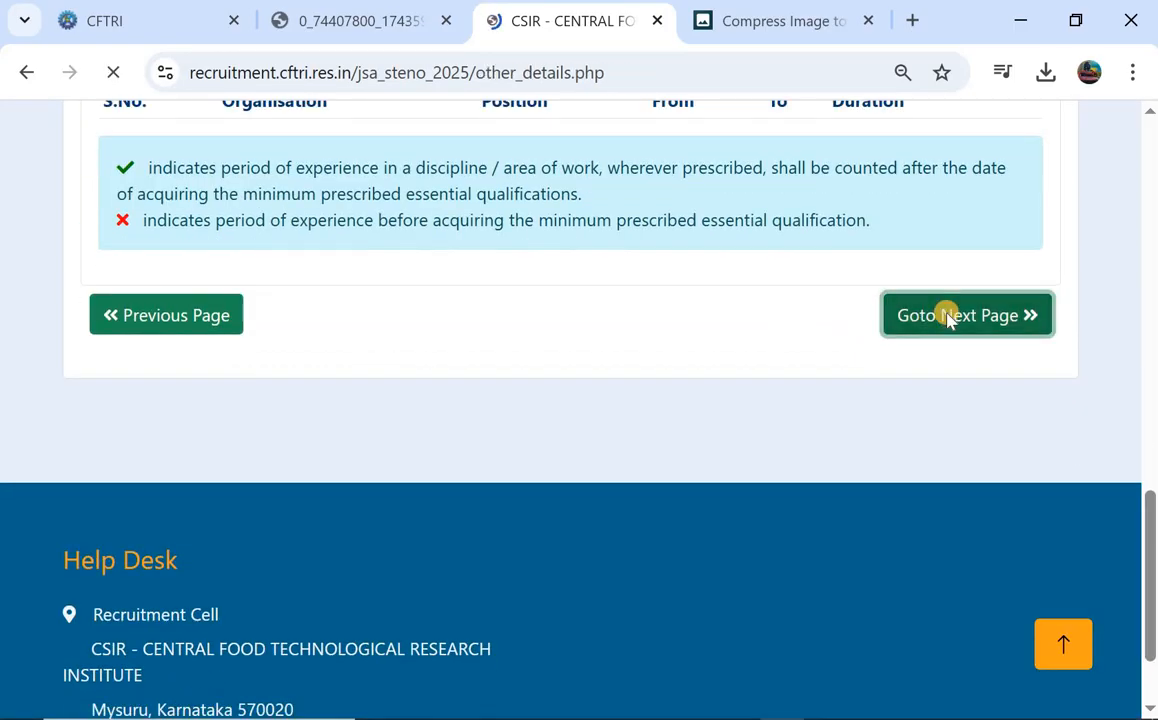
Enter Telugu as the first known language and ENGLISH as the second.
{"action": "scroll", "coordinate": [630, 378], "scroll_direction": "down", "scroll_amount": 1}
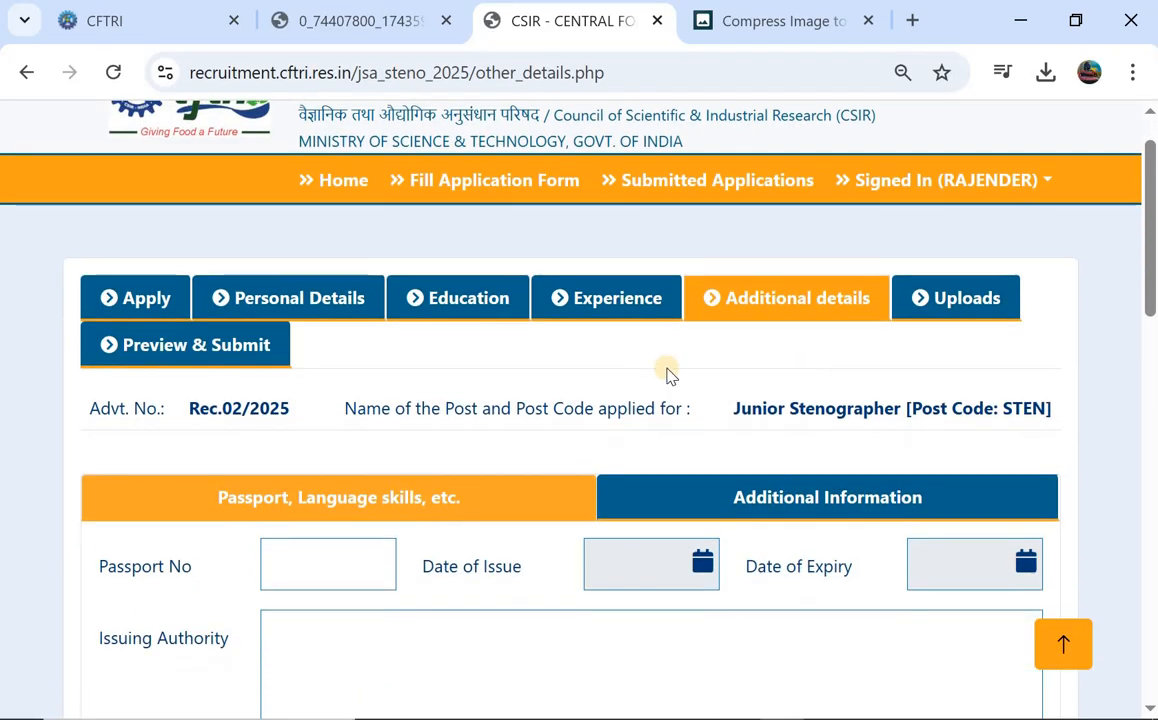
{"action": "scroll", "coordinate": [284, 470], "scroll_direction": "down", "scroll_amount": 3}
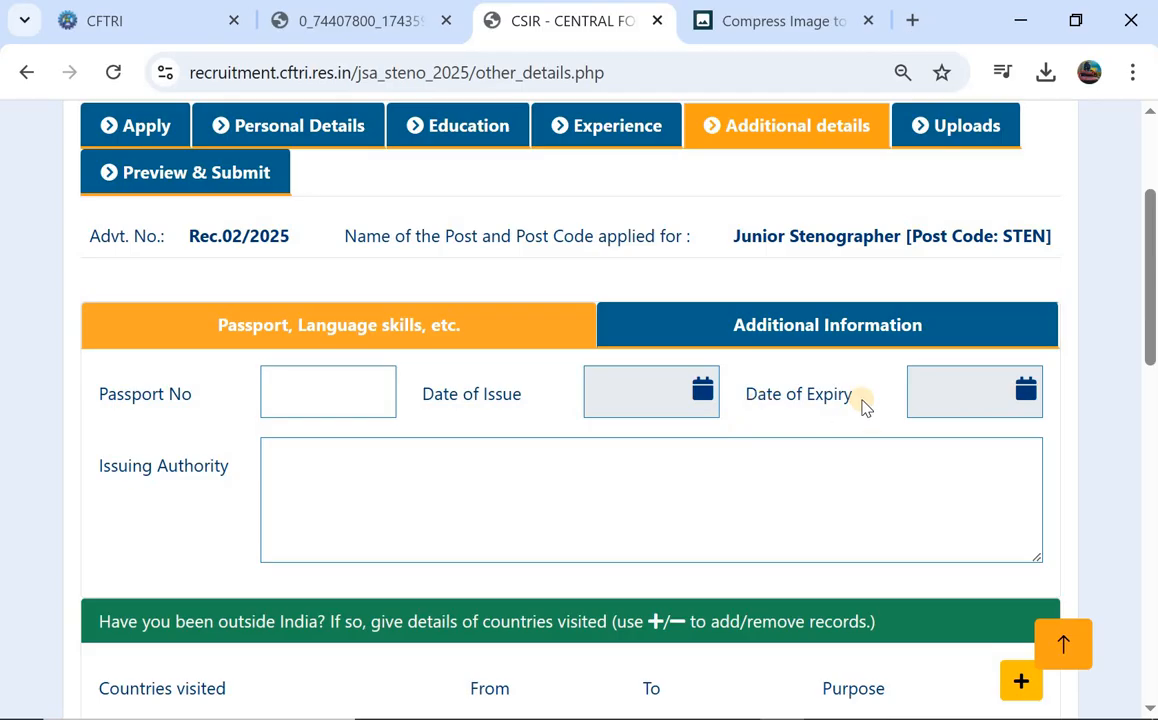
{"action": "scroll", "coordinate": [862, 406], "scroll_direction": "down", "scroll_amount": 2}
{"action": "scroll", "coordinate": [380, 372], "scroll_direction": "down", "scroll_amount": 2}
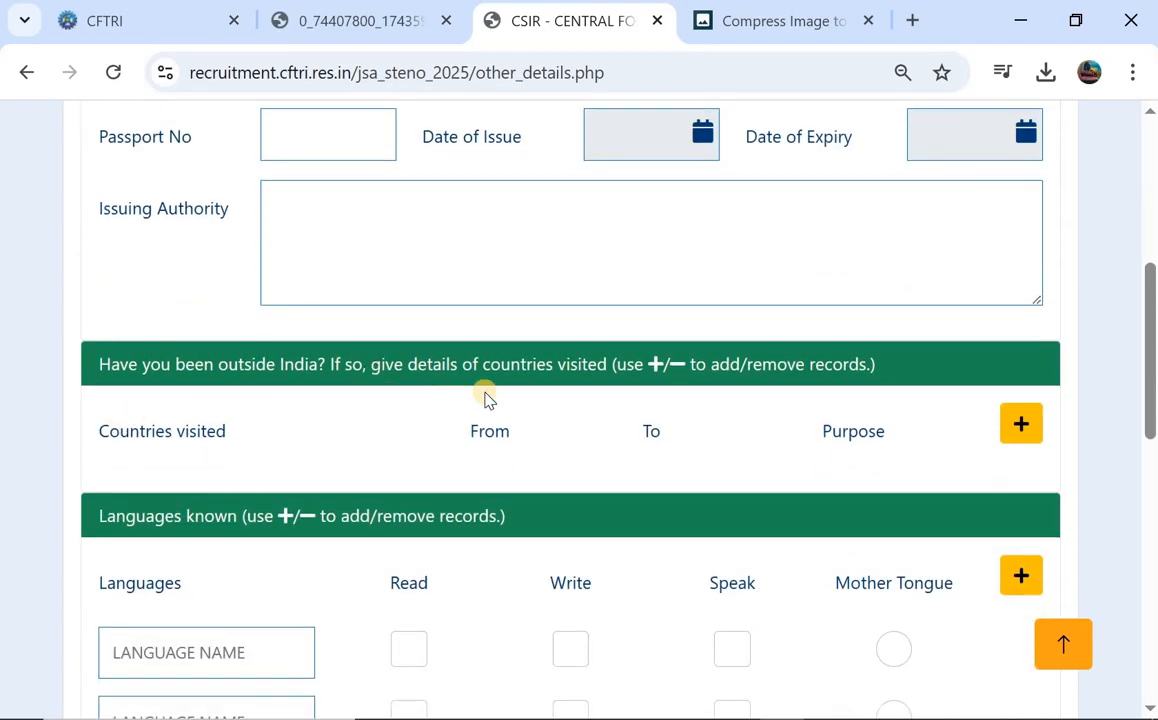
{"action": "scroll", "coordinate": [749, 449], "scroll_direction": "down", "scroll_amount": 2}
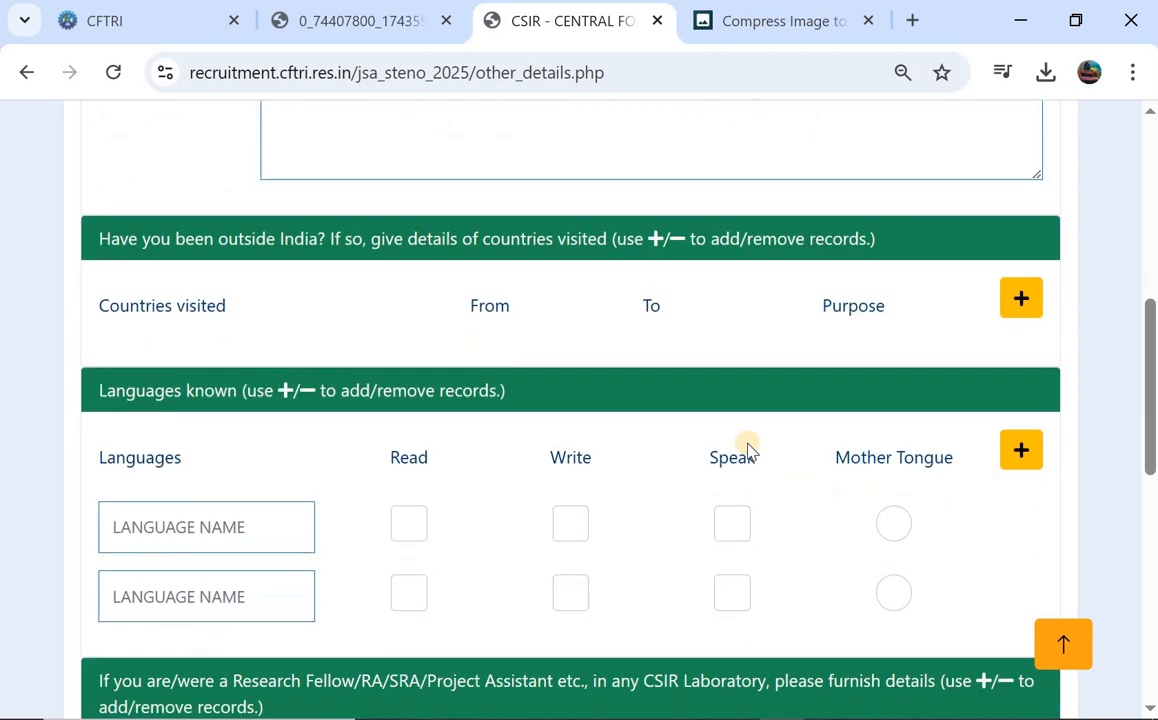
{"action": "left_click", "coordinate": [147, 514]}
{"action": "type", "text": "TELUGU"}
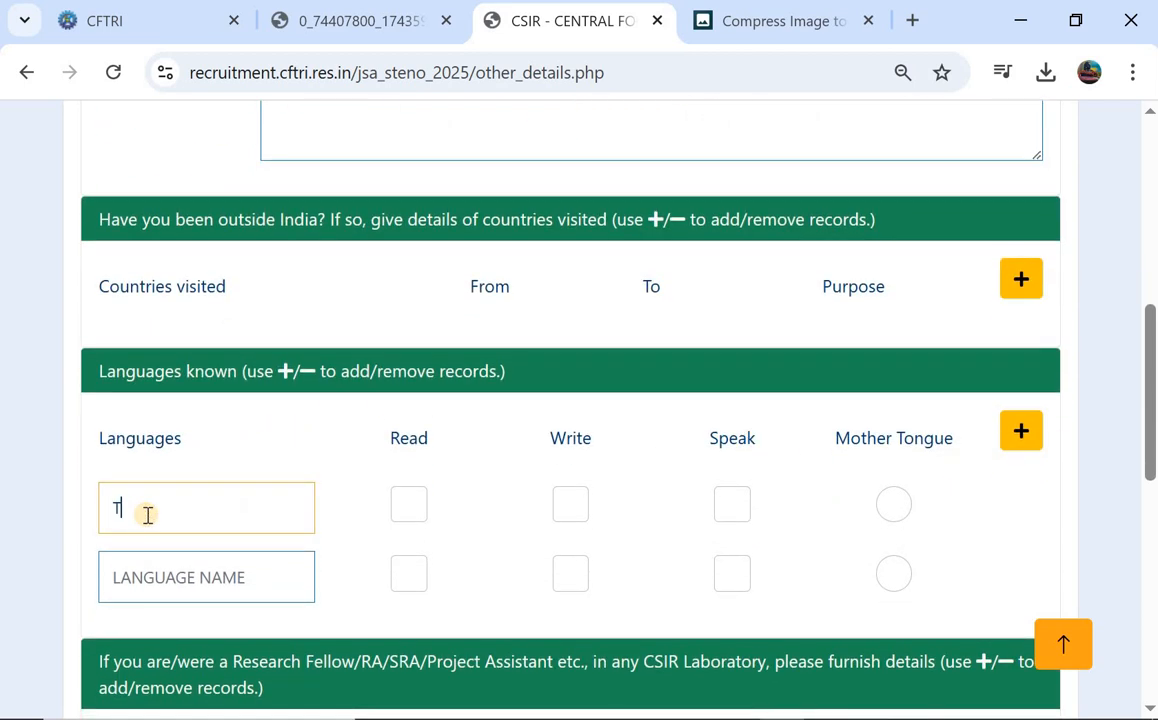
{"action": "left_click", "coordinate": [175, 591]}
{"action": "type", "text": "ENGL"}
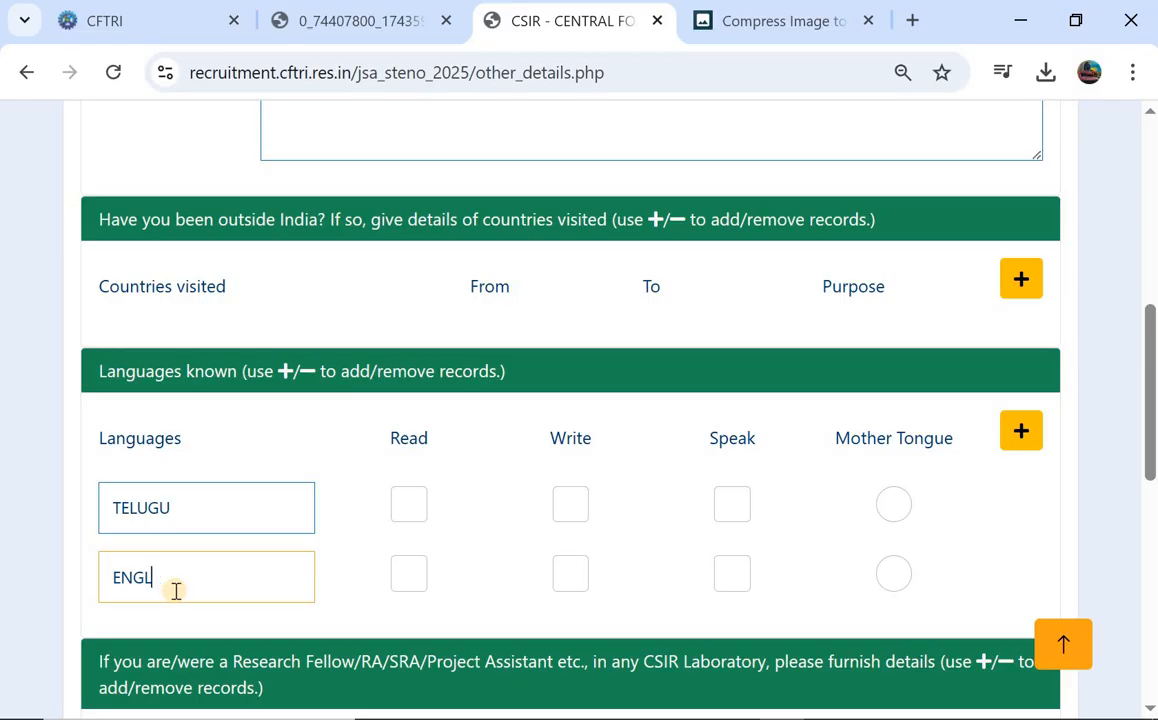
{"action": "type", "text": "ISH"}
{"action": "left_click", "coordinate": [331, 452]}
{"action": "scroll", "coordinate": [331, 452], "scroll_direction": "down", "scroll_amount": 1}
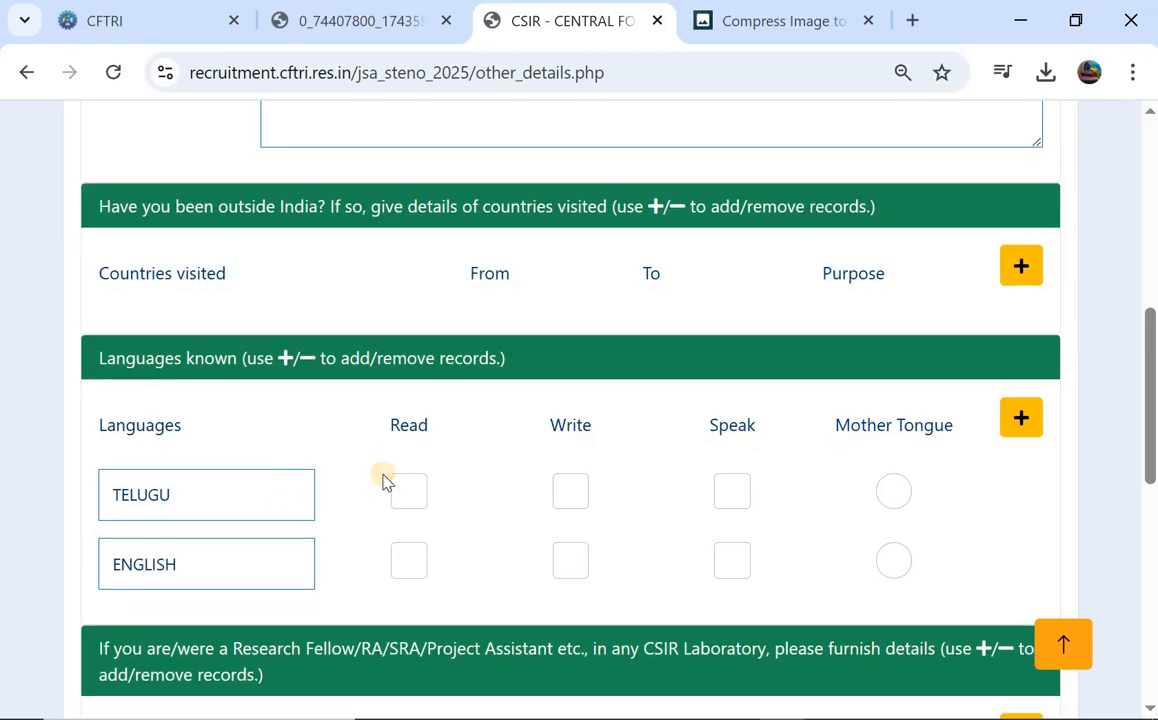
Tick Read, Write and Speak for Telugu and English, marking Telugu as mother tongue.
{"action": "left_click", "coordinate": [412, 492]}
{"action": "left_click", "coordinate": [568, 488]}
{"action": "left_click", "coordinate": [733, 487]}
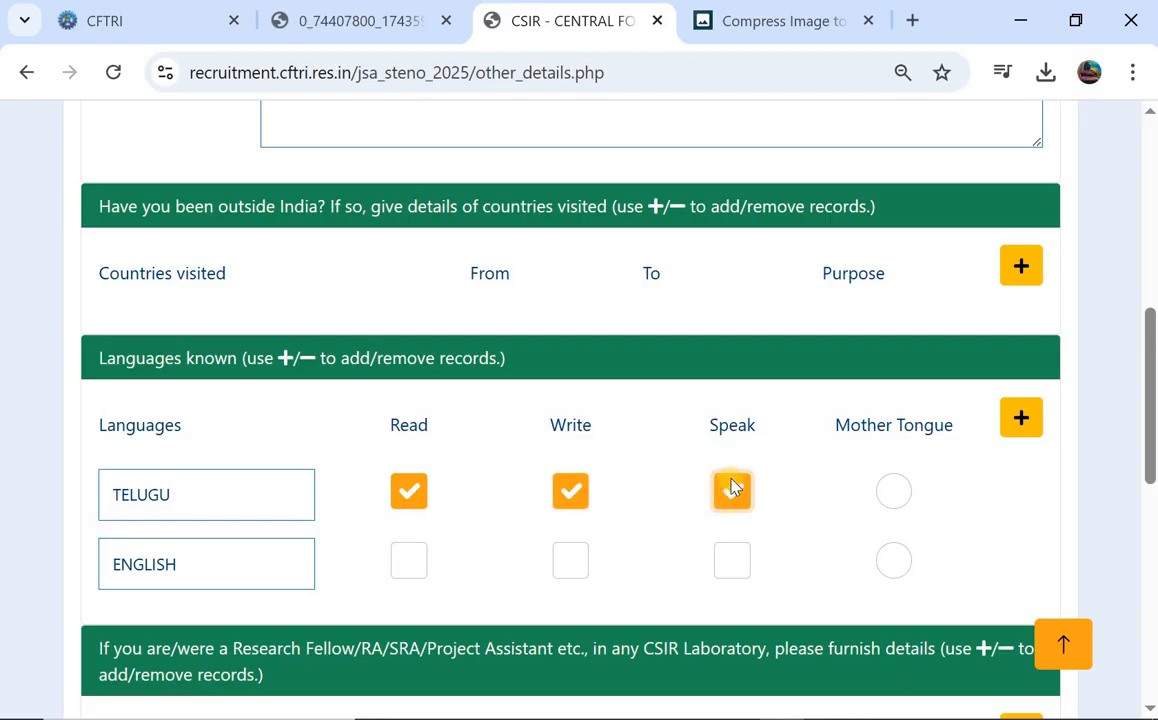
{"action": "left_click", "coordinate": [895, 485]}
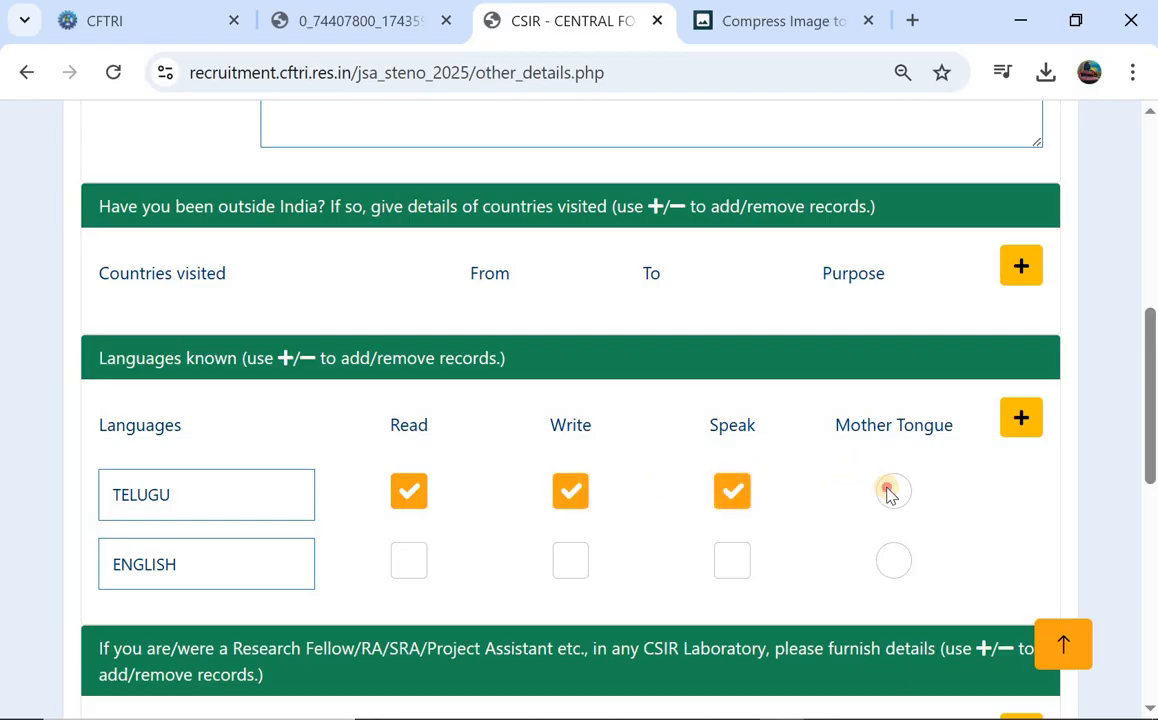
{"action": "scroll", "coordinate": [245, 477], "scroll_direction": "down", "scroll_amount": 1}
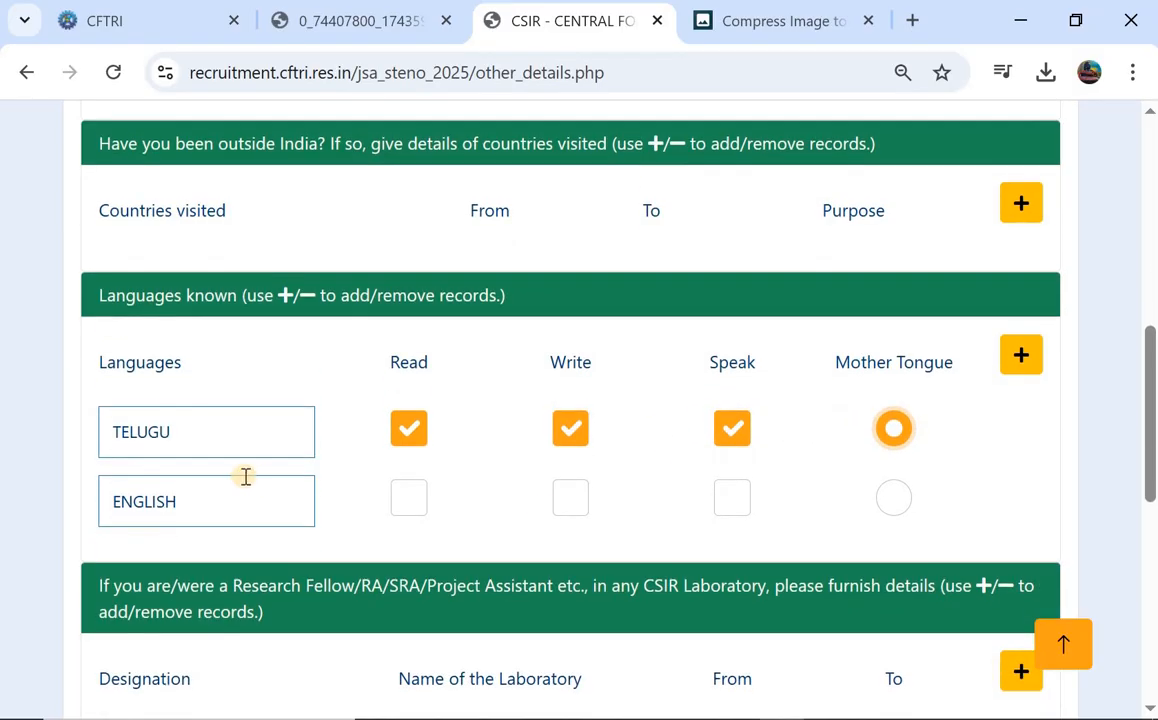
{"action": "left_click", "coordinate": [406, 500]}
{"action": "left_click", "coordinate": [568, 503]}
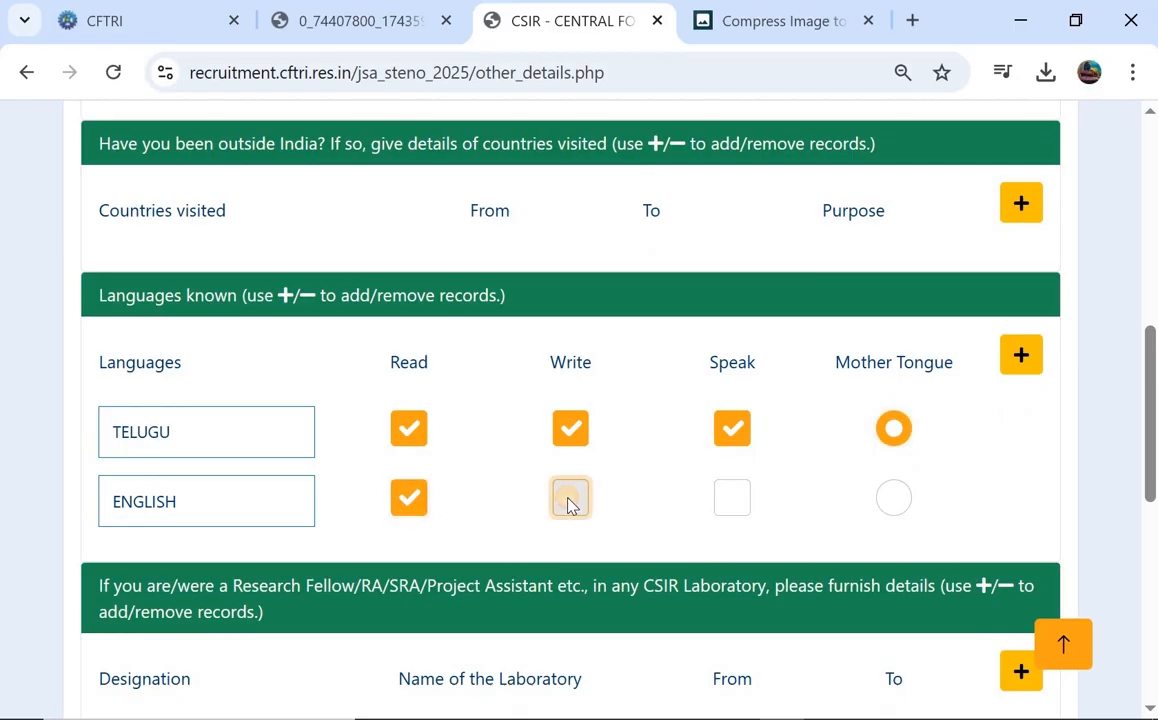
{"action": "left_click", "coordinate": [733, 503]}
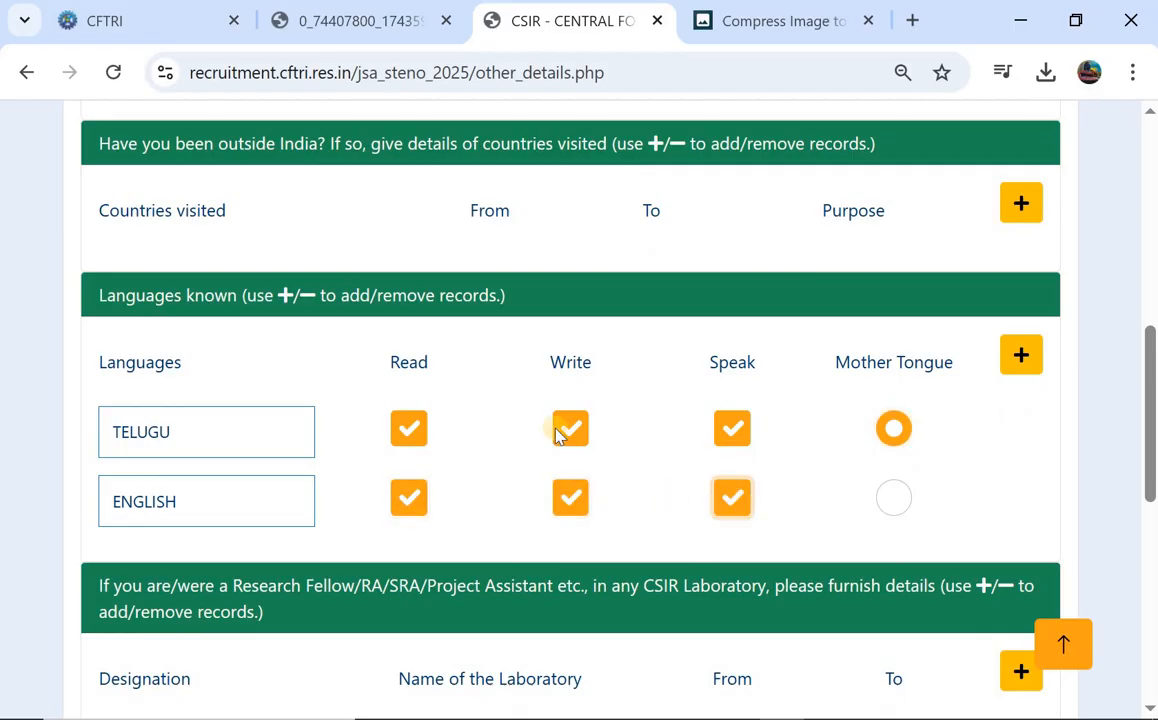
Save the language details and go to the next page.
{"action": "scroll", "coordinate": [563, 431], "scroll_direction": "down", "scroll_amount": 2}
{"action": "scroll", "coordinate": [758, 297], "scroll_direction": "down", "scroll_amount": 1}
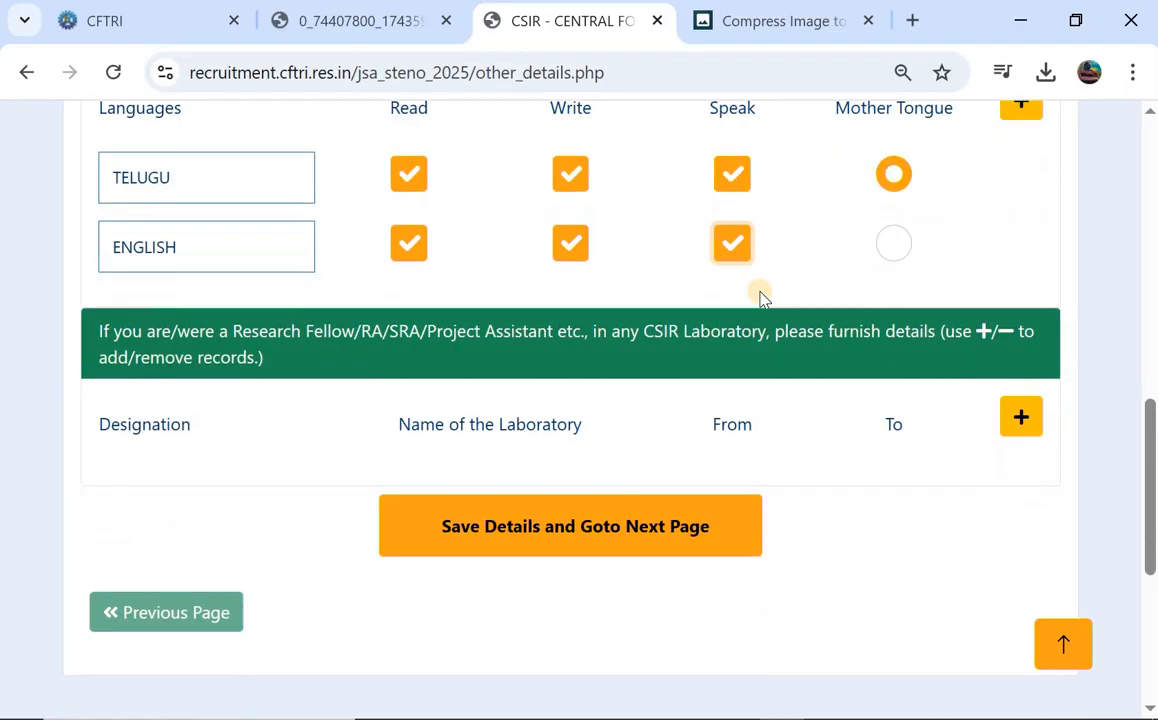
{"action": "scroll", "coordinate": [413, 380], "scroll_direction": "down", "scroll_amount": 1}
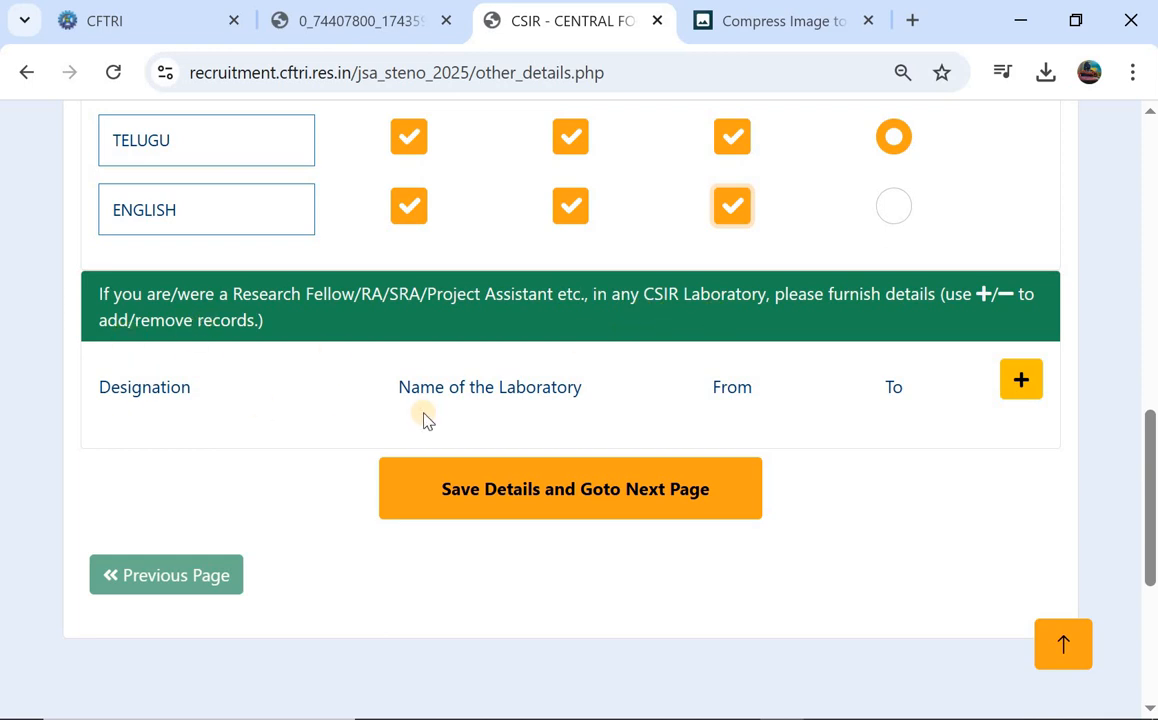
{"action": "scroll", "coordinate": [540, 331], "scroll_direction": "down", "scroll_amount": 4}
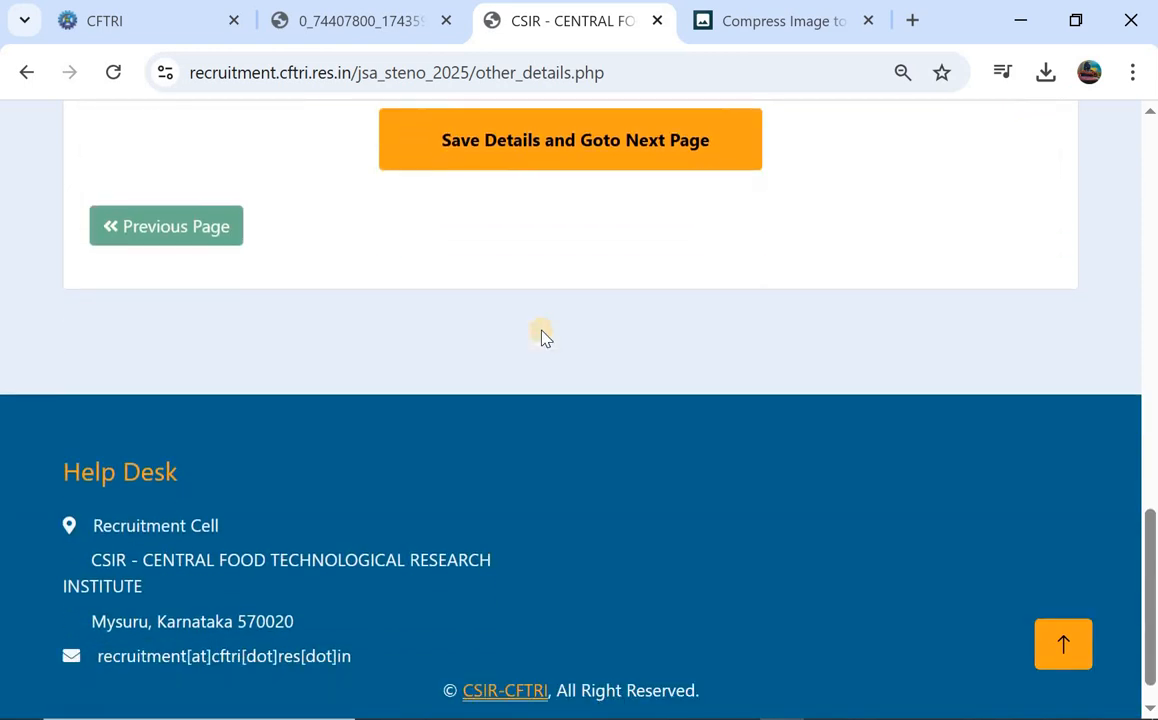
{"action": "scroll", "coordinate": [543, 336], "scroll_direction": "up", "scroll_amount": 2}
{"action": "scroll", "coordinate": [540, 336], "scroll_direction": "up", "scroll_amount": 1}
{"action": "left_click", "coordinate": [515, 373]}
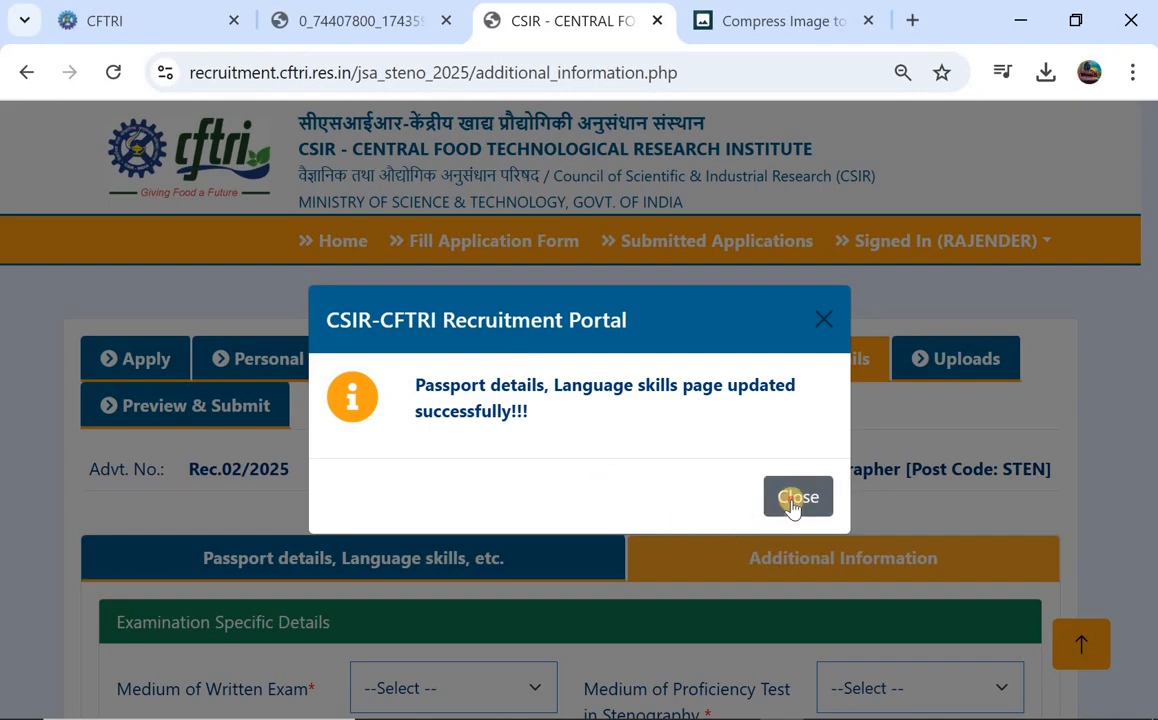
Set both the written exam and stenography test medium to English, accepting each warning.
{"action": "left_click", "coordinate": [792, 498]}
{"action": "scroll", "coordinate": [667, 495], "scroll_direction": "down", "scroll_amount": 2}
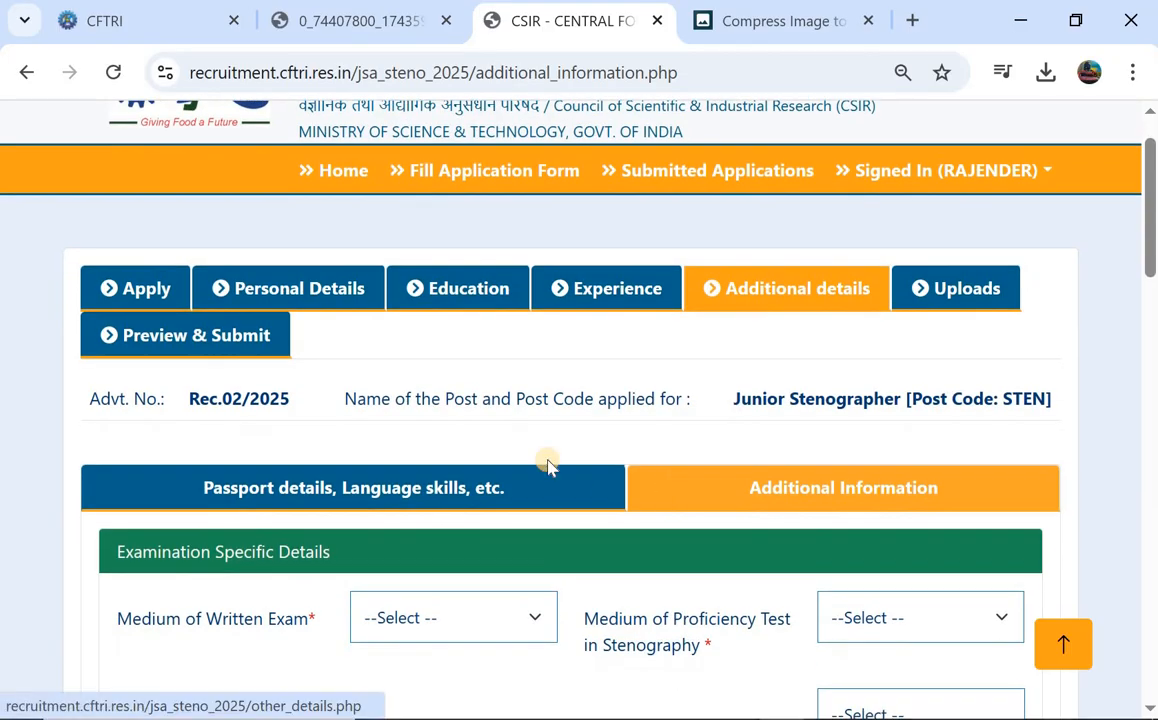
{"action": "scroll", "coordinate": [548, 462], "scroll_direction": "down", "scroll_amount": 1}
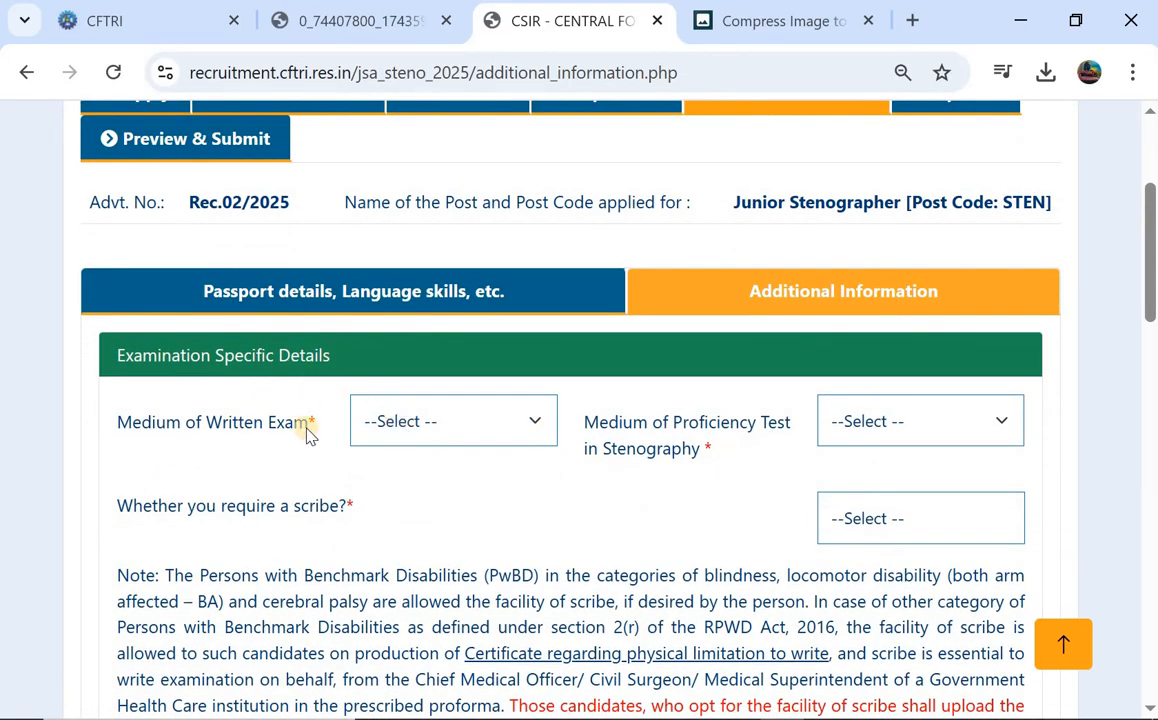
{"action": "left_click", "coordinate": [391, 424]}
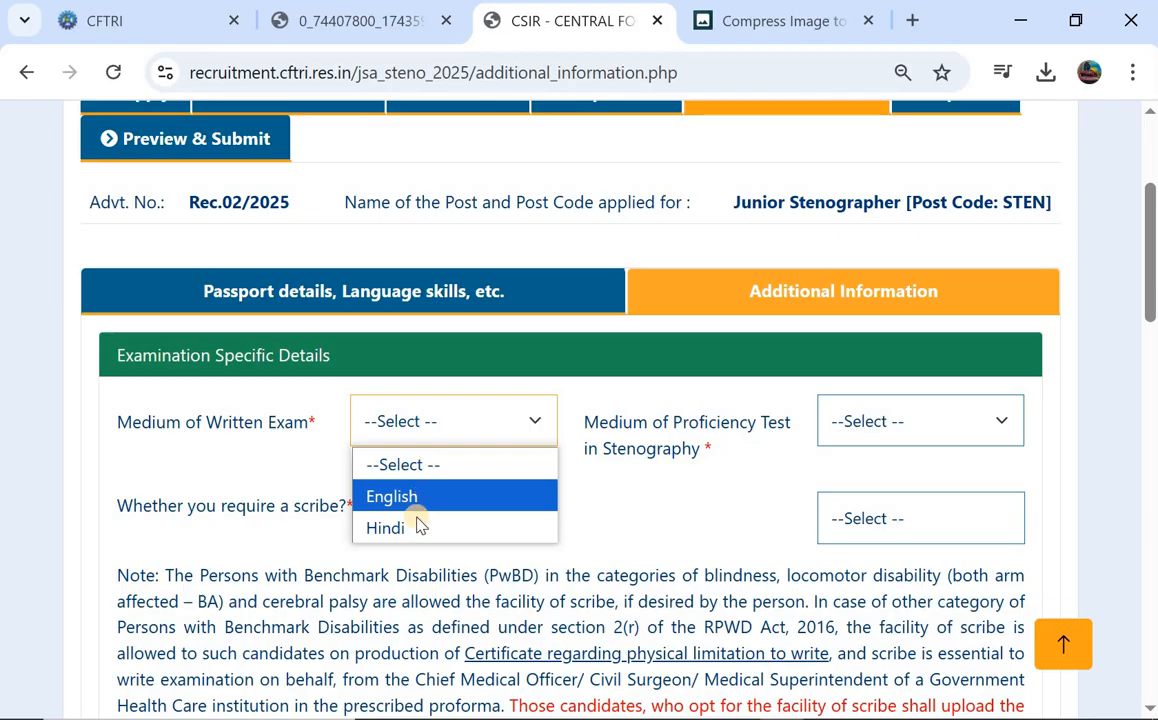
{"action": "left_click", "coordinate": [447, 497]}
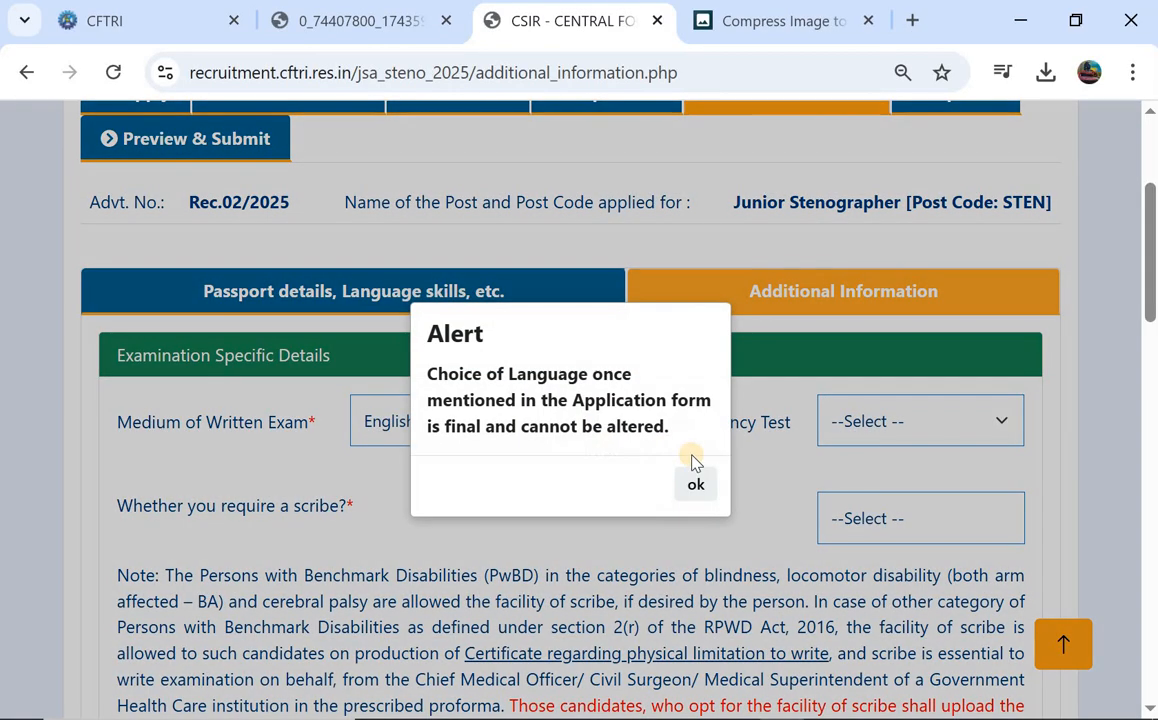
{"action": "left_click", "coordinate": [690, 483]}
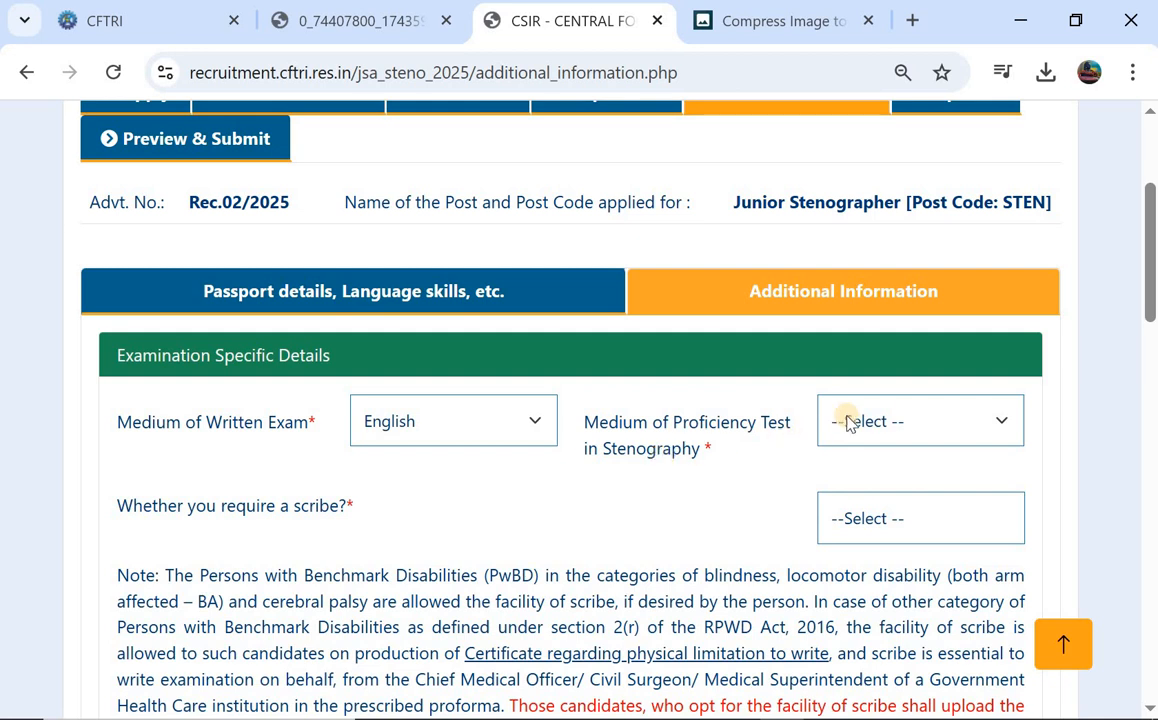
{"action": "left_click", "coordinate": [878, 412]}
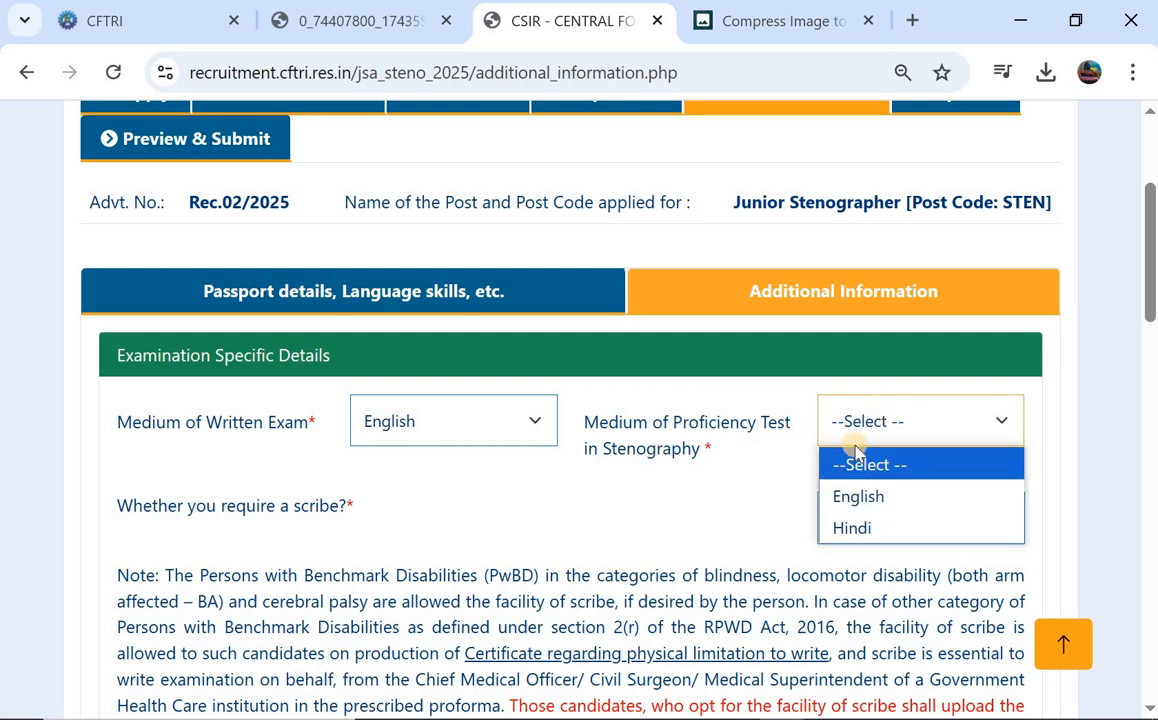
{"action": "left_click", "coordinate": [886, 500]}
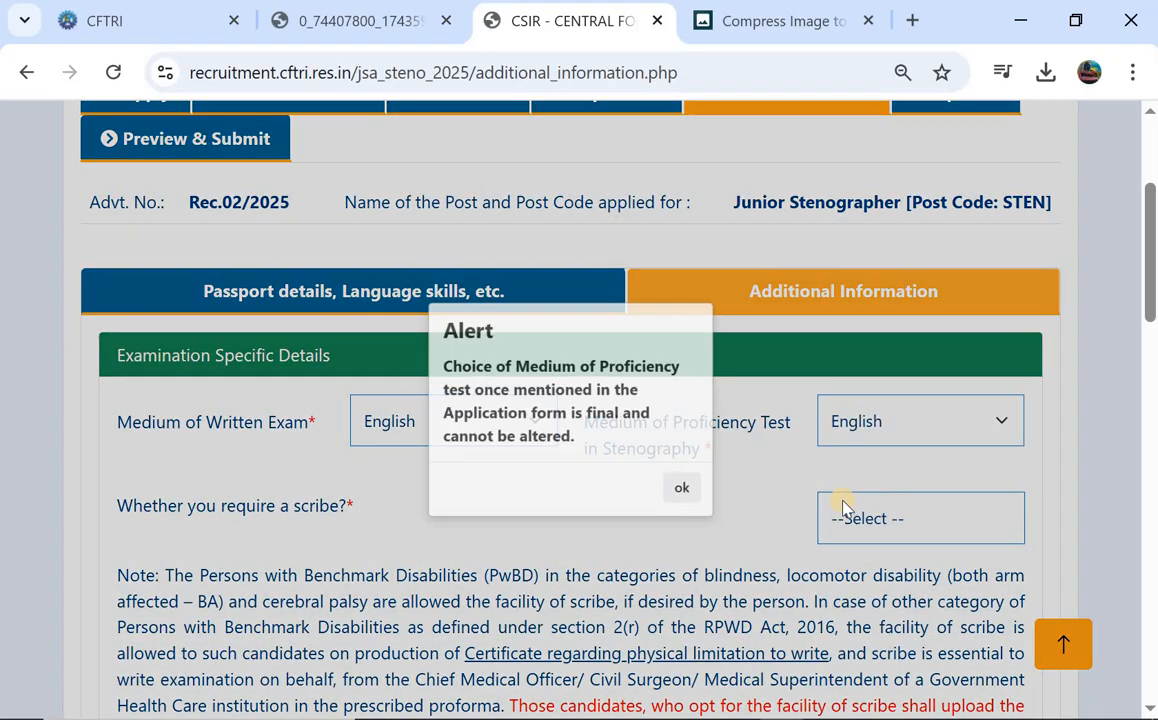
{"action": "left_click", "coordinate": [712, 505]}
{"action": "scroll", "coordinate": [676, 484], "scroll_direction": "down", "scroll_amount": 1}
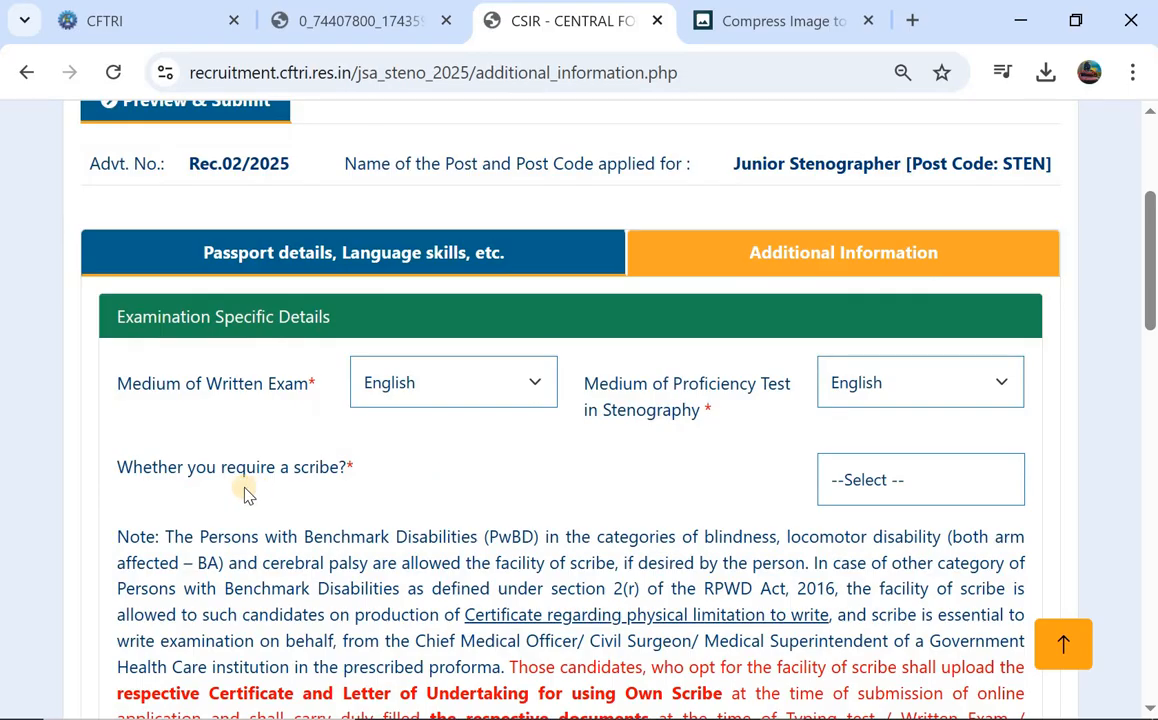
Answer No to requiring a scribe.
{"action": "left_click", "coordinate": [850, 481]}
{"action": "left_click", "coordinate": [846, 555]}
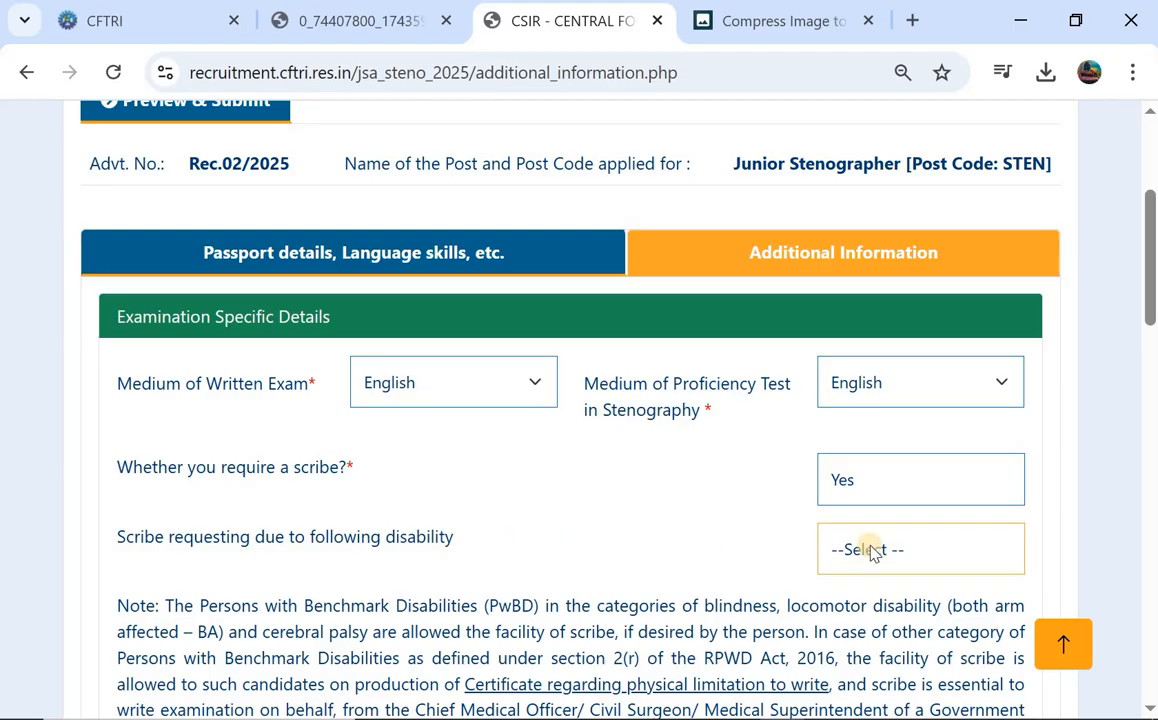
{"action": "left_click", "coordinate": [872, 550]}
{"action": "left_click", "coordinate": [579, 440]}
{"action": "left_click", "coordinate": [884, 474]}
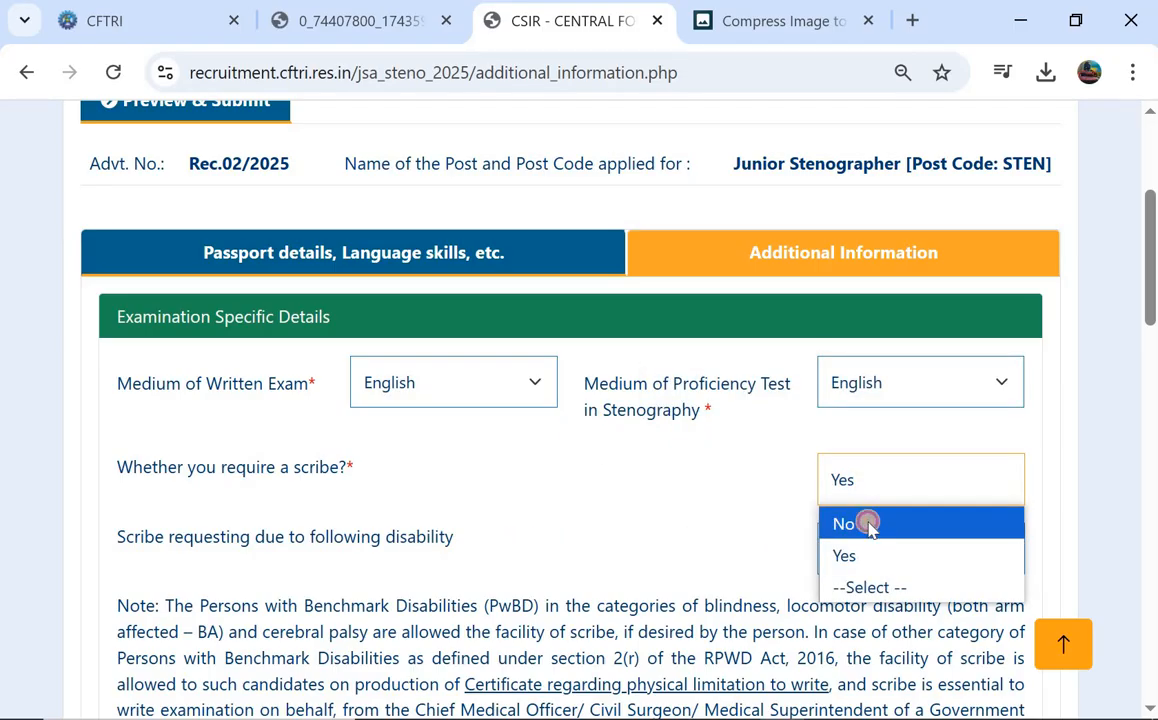
{"action": "left_click", "coordinate": [868, 525]}
{"action": "scroll", "coordinate": [535, 509], "scroll_direction": "down", "scroll_amount": 1}
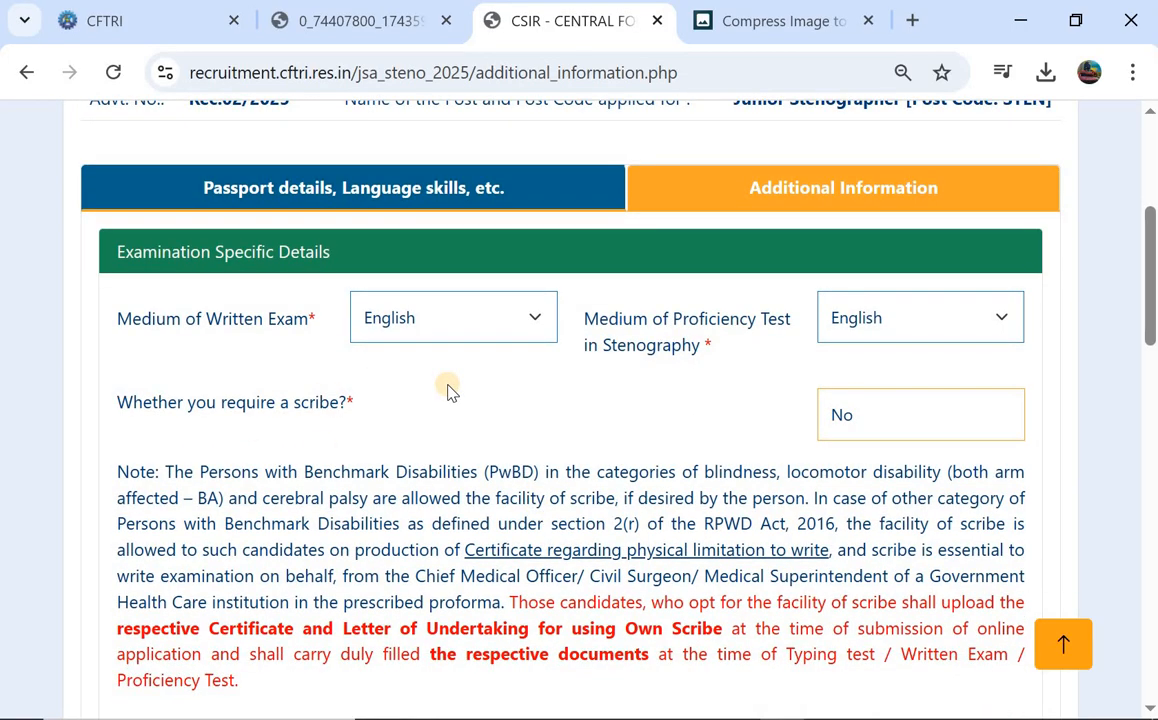
{"action": "scroll", "coordinate": [480, 440], "scroll_direction": "down", "scroll_amount": 1}
{"action": "scroll", "coordinate": [507, 434], "scroll_direction": "down", "scroll_amount": 3}
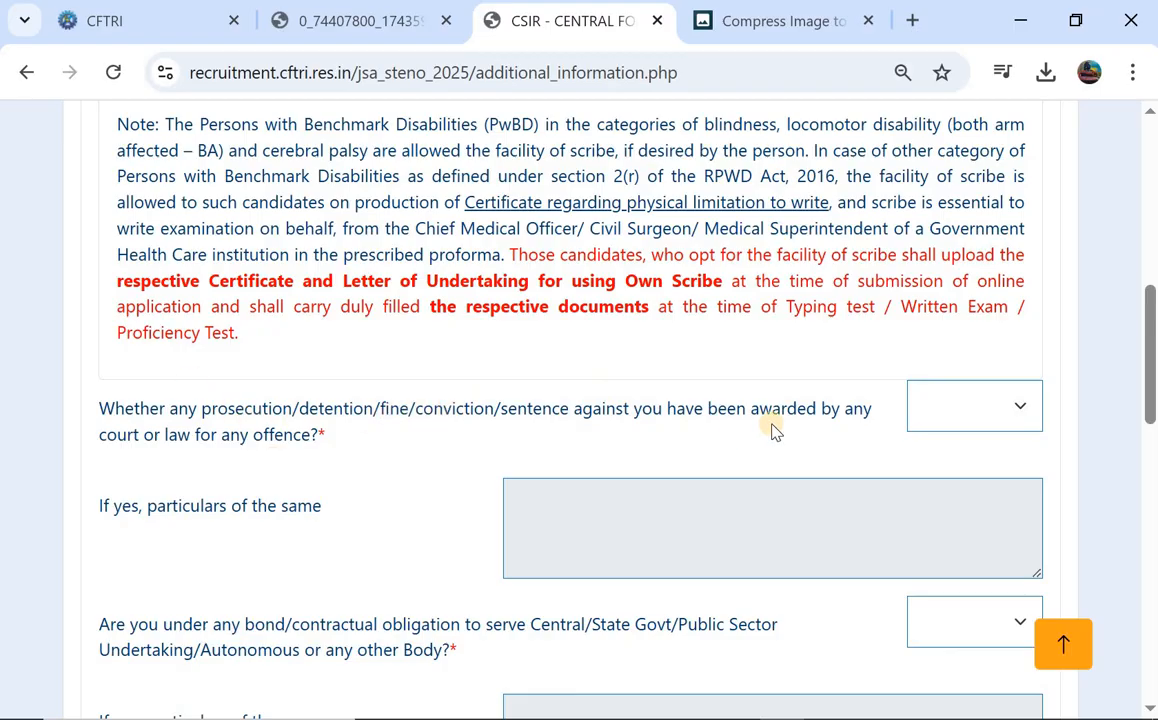
{"action": "left_click", "coordinate": [1000, 400]}
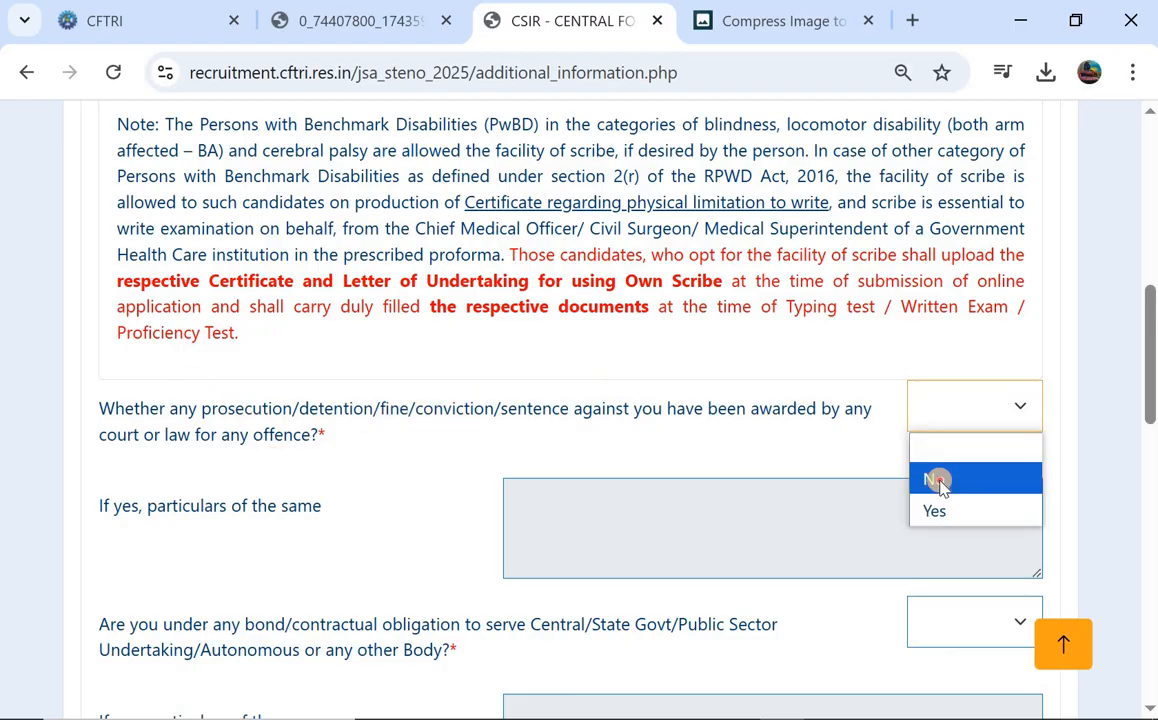
{"action": "left_click", "coordinate": [934, 479]}
{"action": "scroll", "coordinate": [330, 466], "scroll_direction": "down", "scroll_amount": 1}
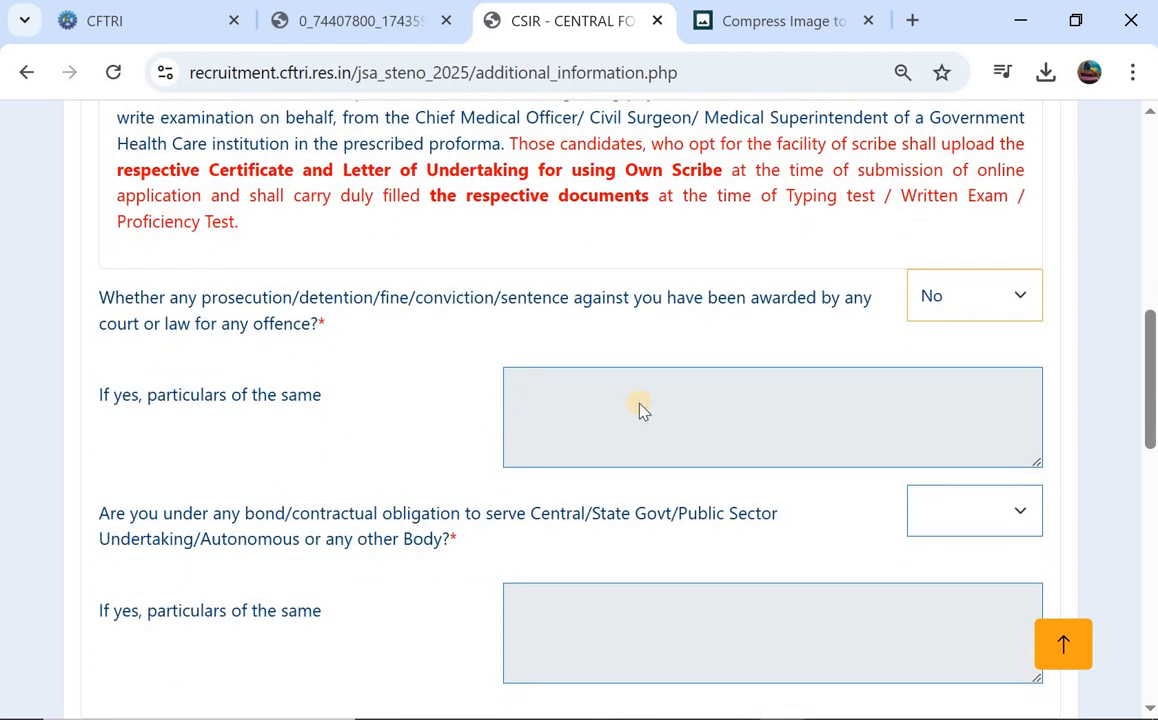
{"action": "scroll", "coordinate": [640, 408], "scroll_direction": "down", "scroll_amount": 1}
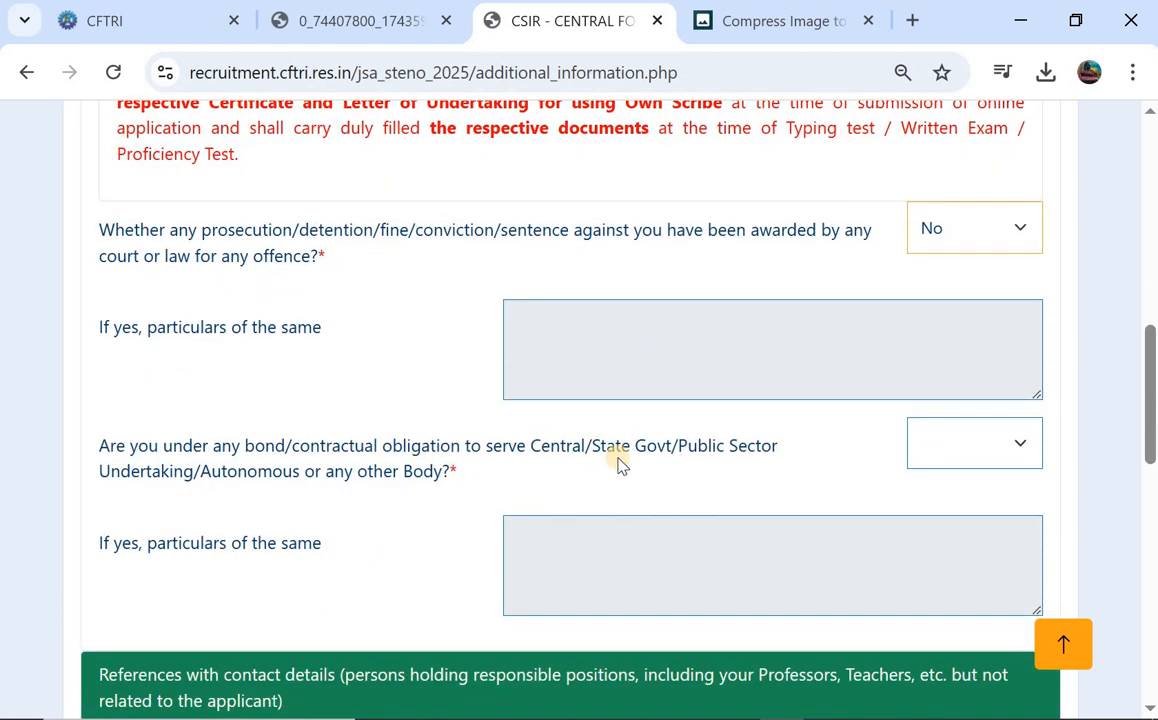
{"action": "left_click", "coordinate": [966, 452]}
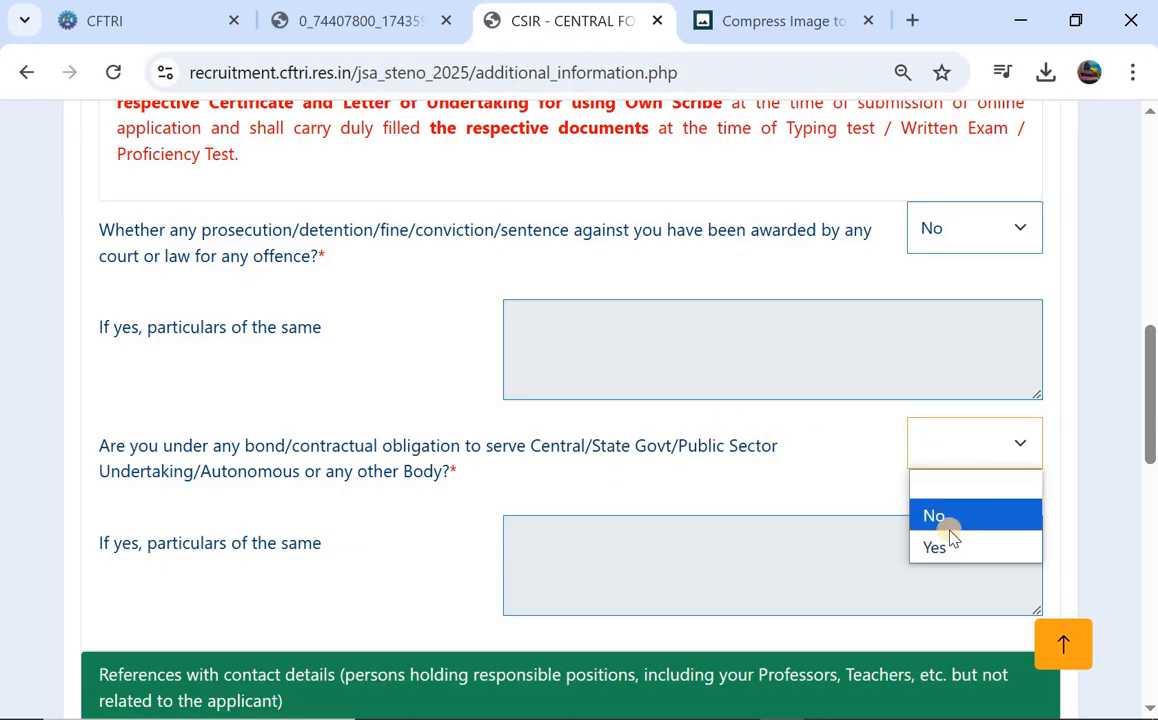
{"action": "left_click", "coordinate": [953, 538]}
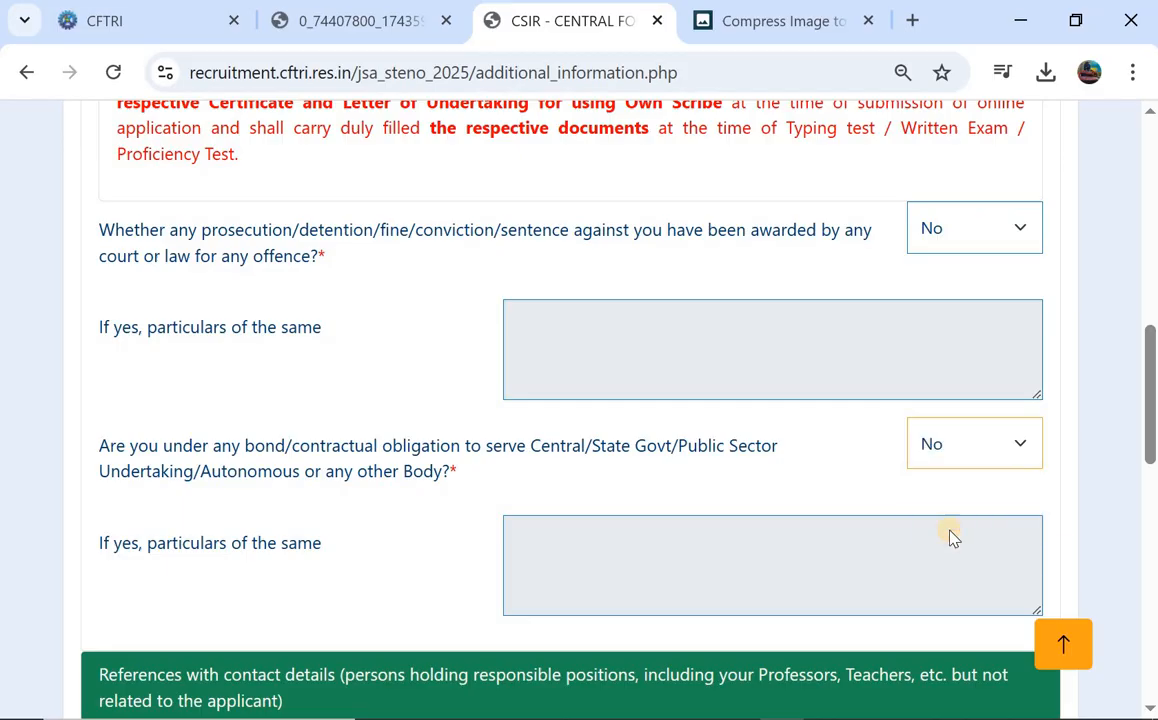
{"action": "scroll", "coordinate": [535, 580], "scroll_direction": "down", "scroll_amount": 3}
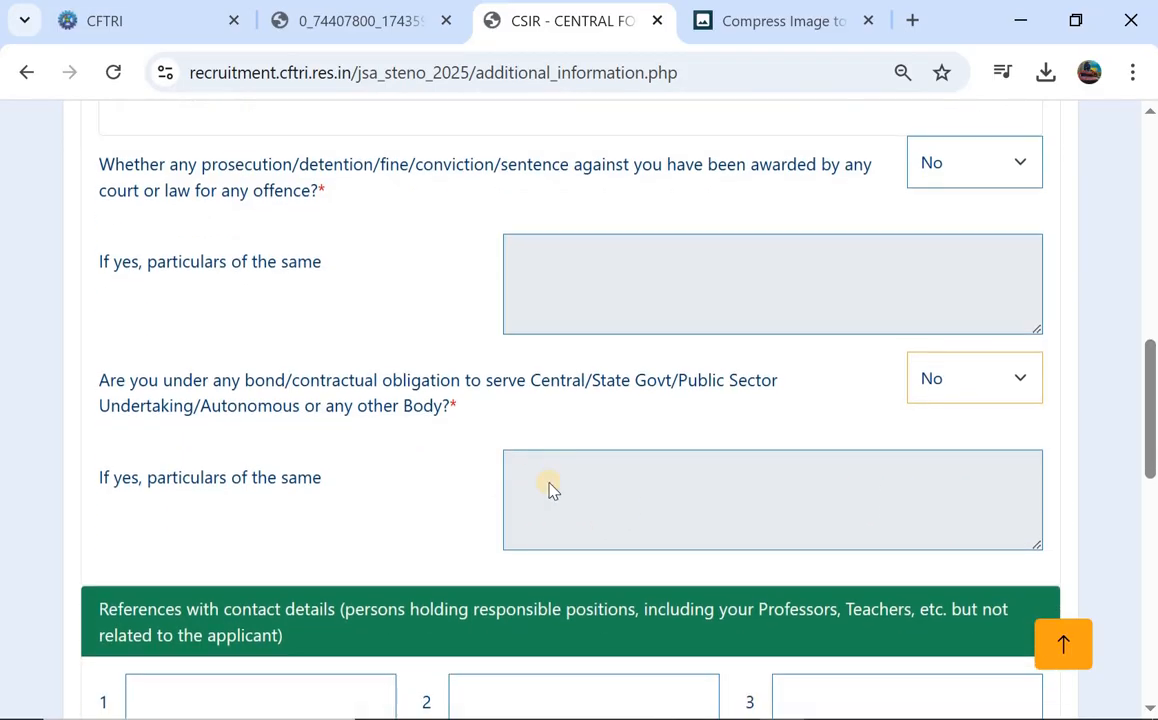
{"action": "scroll", "coordinate": [651, 395], "scroll_direction": "down", "scroll_amount": 1}
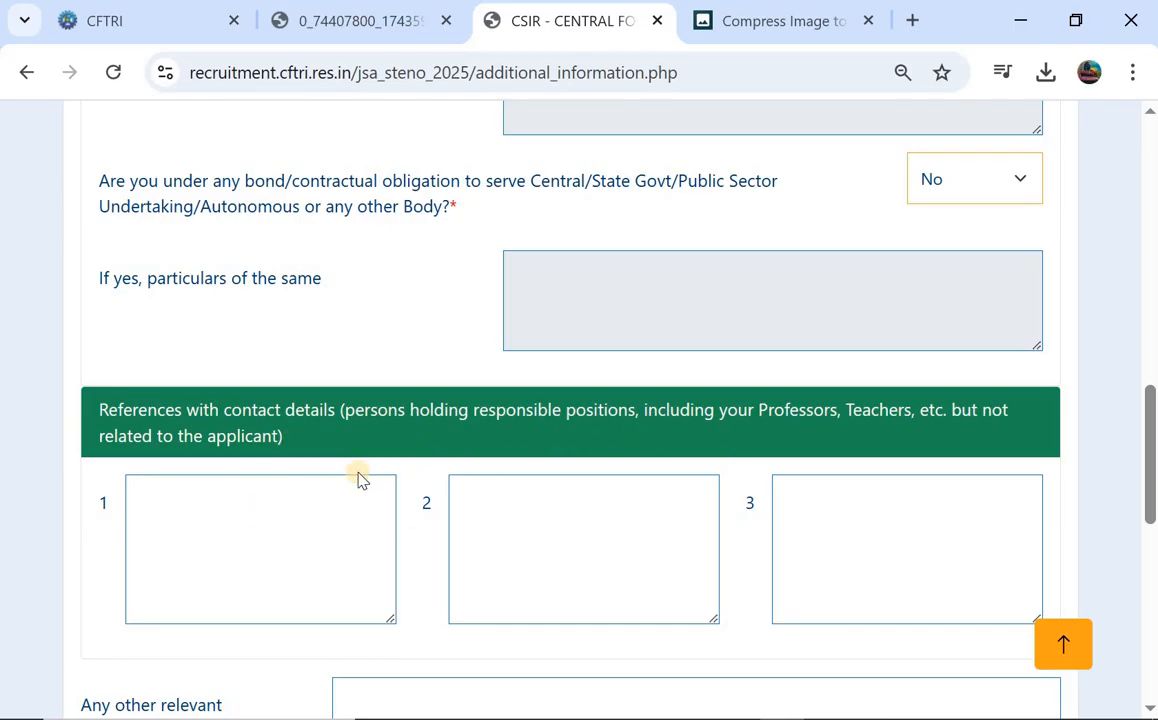
{"action": "left_click", "coordinate": [248, 513]}
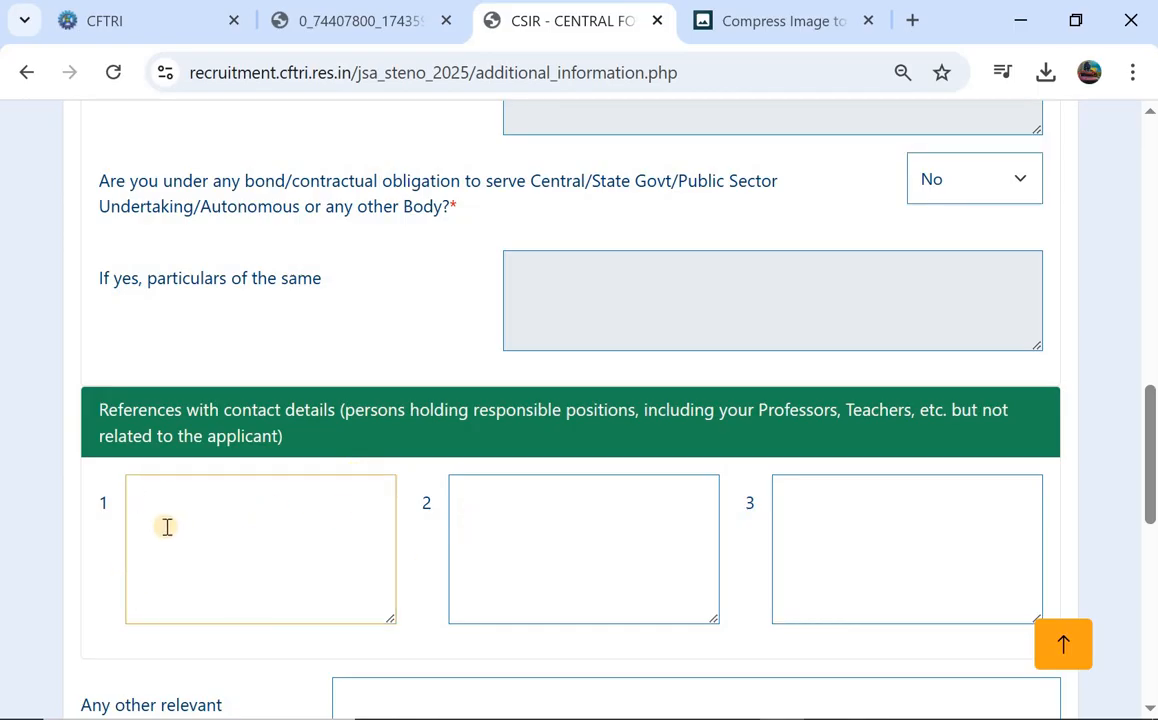
{"action": "left_click", "coordinate": [526, 530]}
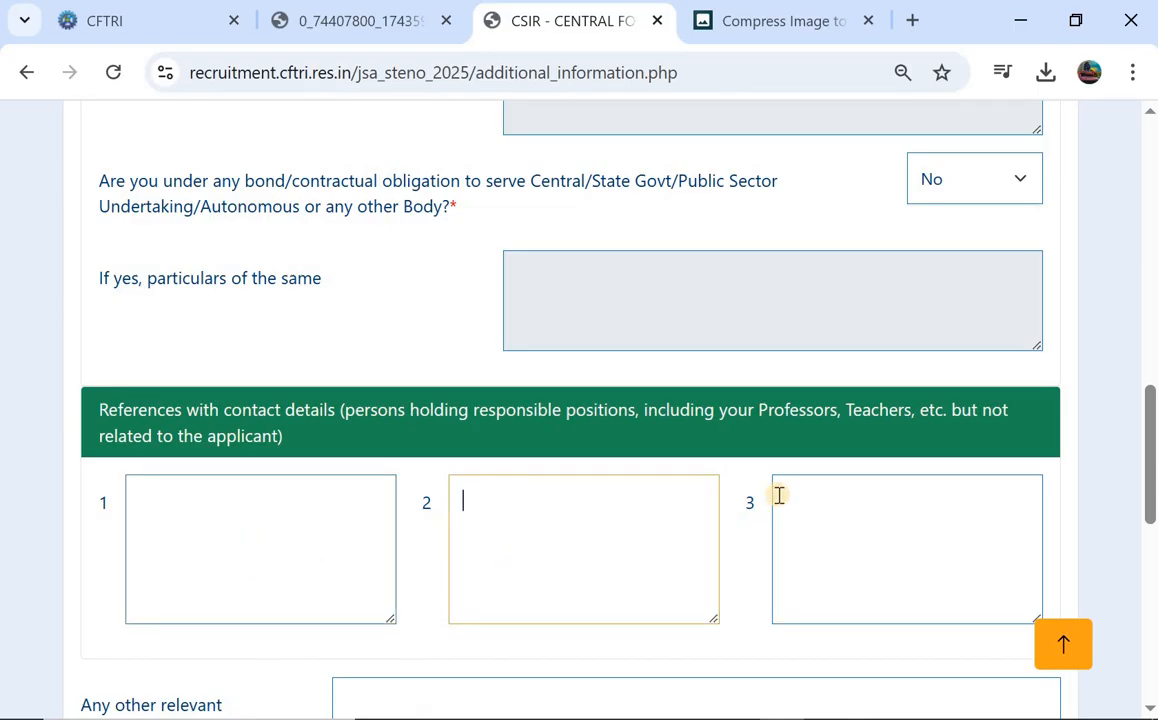
{"action": "left_click", "coordinate": [779, 495]}
{"action": "scroll", "coordinate": [779, 495], "scroll_direction": "down", "scroll_amount": 2}
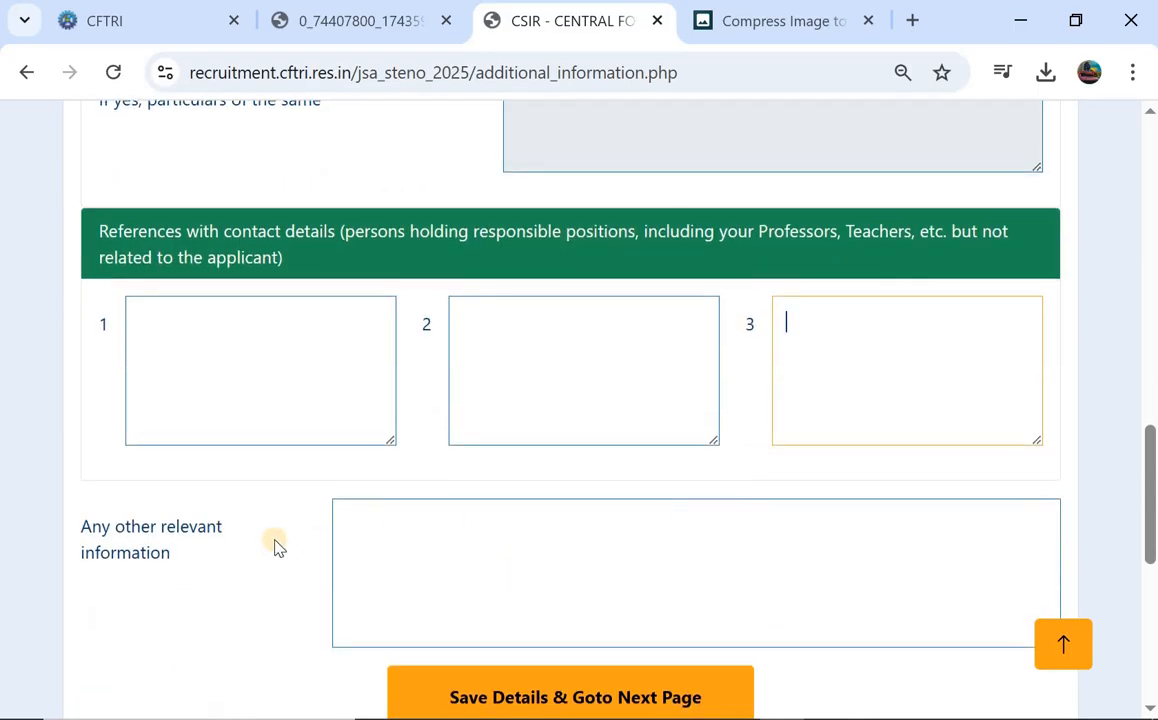
{"action": "scroll", "coordinate": [357, 543], "scroll_direction": "down", "scroll_amount": 2}
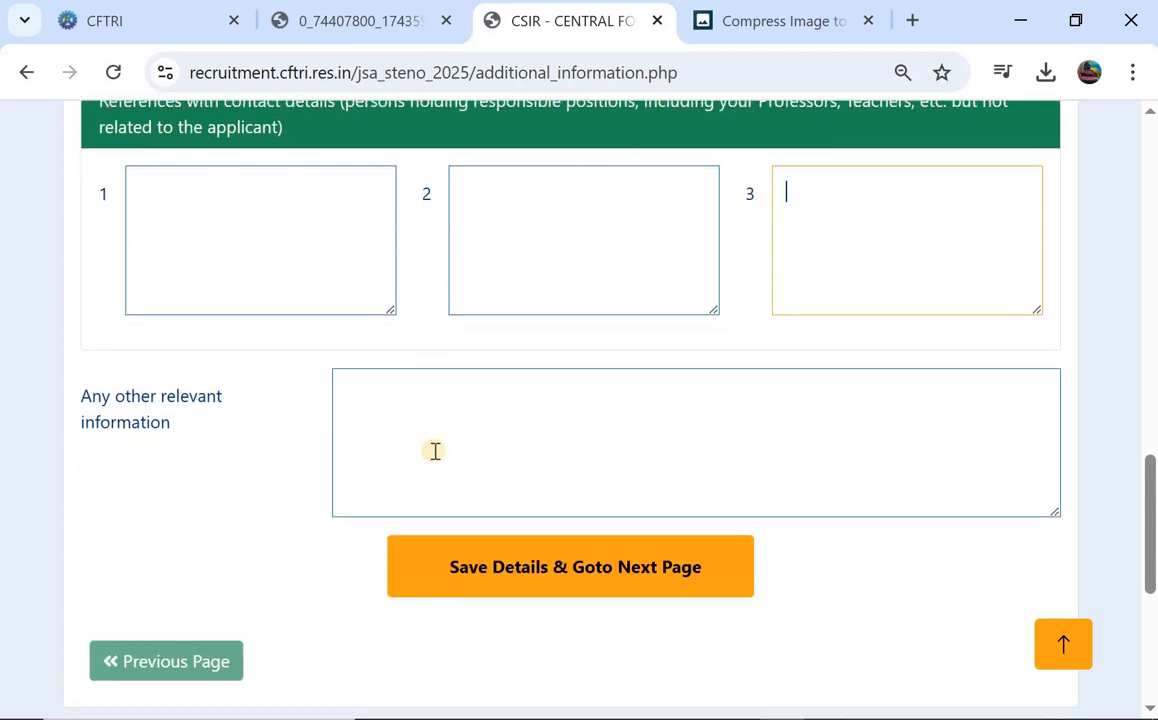
{"action": "left_click", "coordinate": [560, 585]}
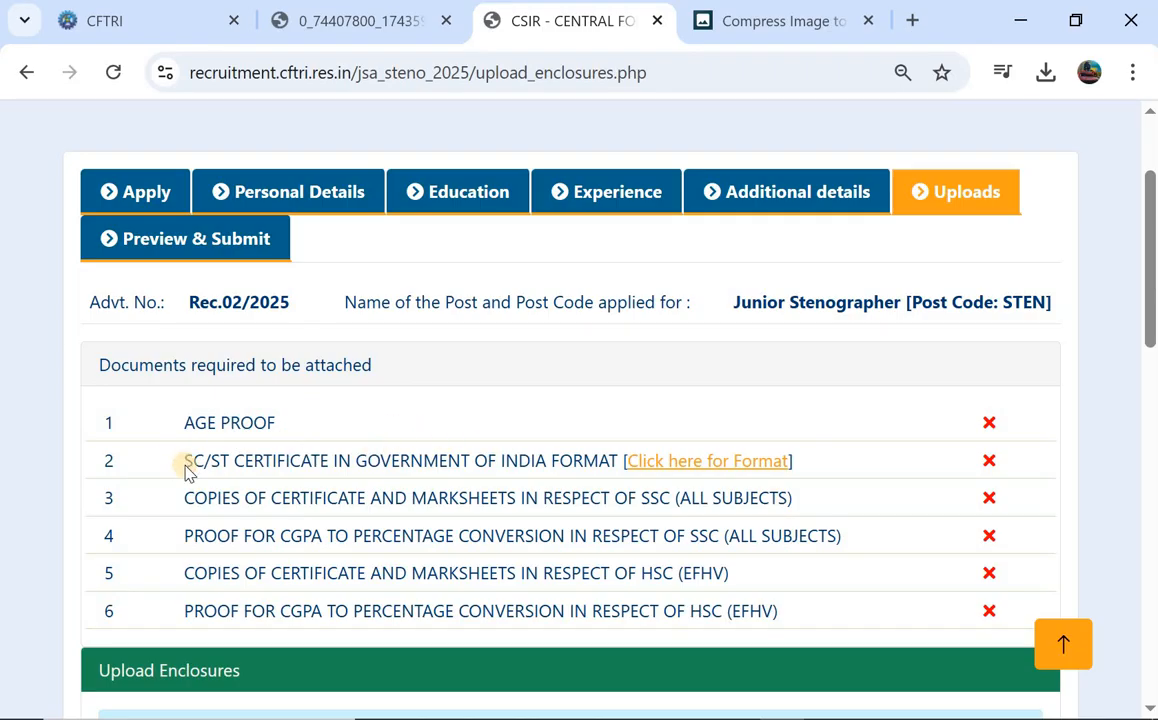
Open the PROFORMA-II.pdf SC/ST certificate format and read both pages, including the issuing authorities list.
{"action": "left_click", "coordinate": [680, 462]}
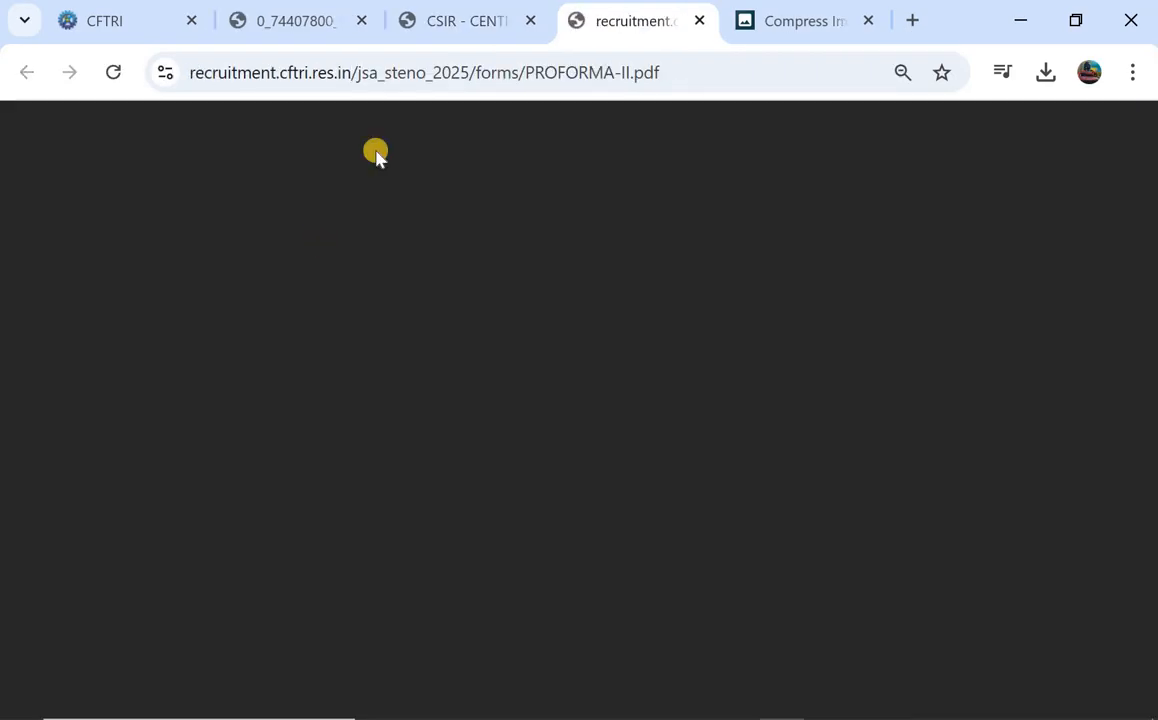
{"action": "scroll", "coordinate": [431, 291], "scroll_direction": "down", "scroll_amount": 3}
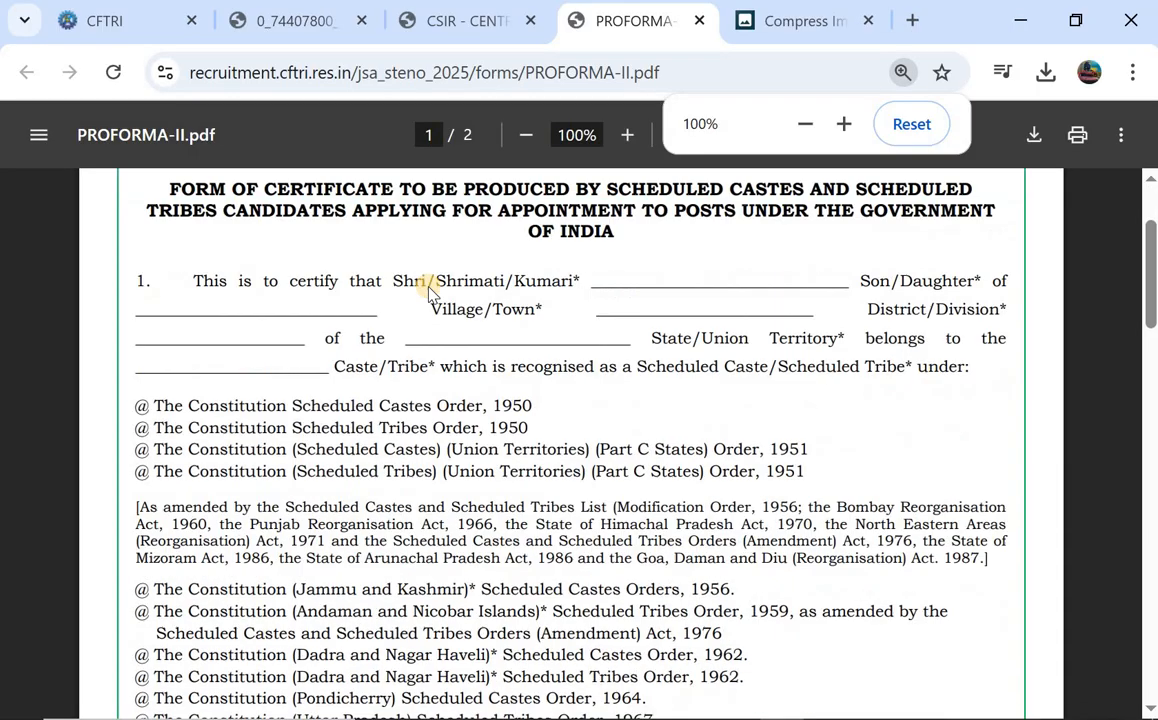
{"action": "scroll", "coordinate": [467, 377], "scroll_direction": "up", "scroll_amount": 3}
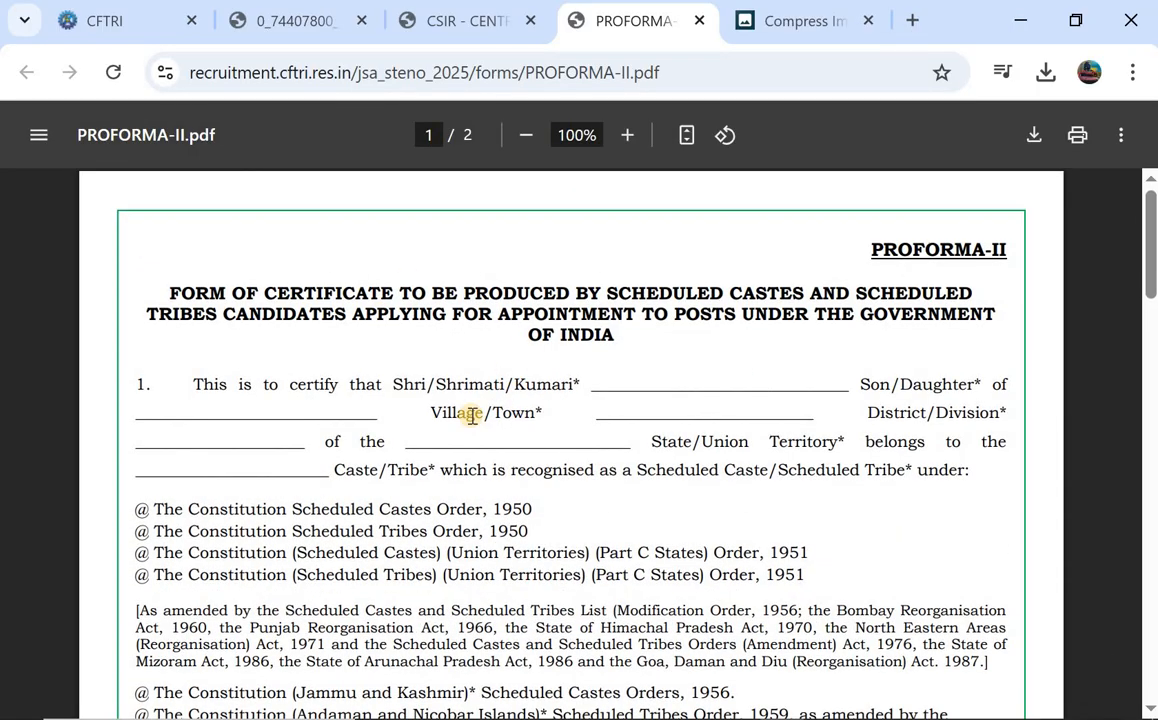
{"action": "scroll", "coordinate": [470, 415], "scroll_direction": "down", "scroll_amount": 2}
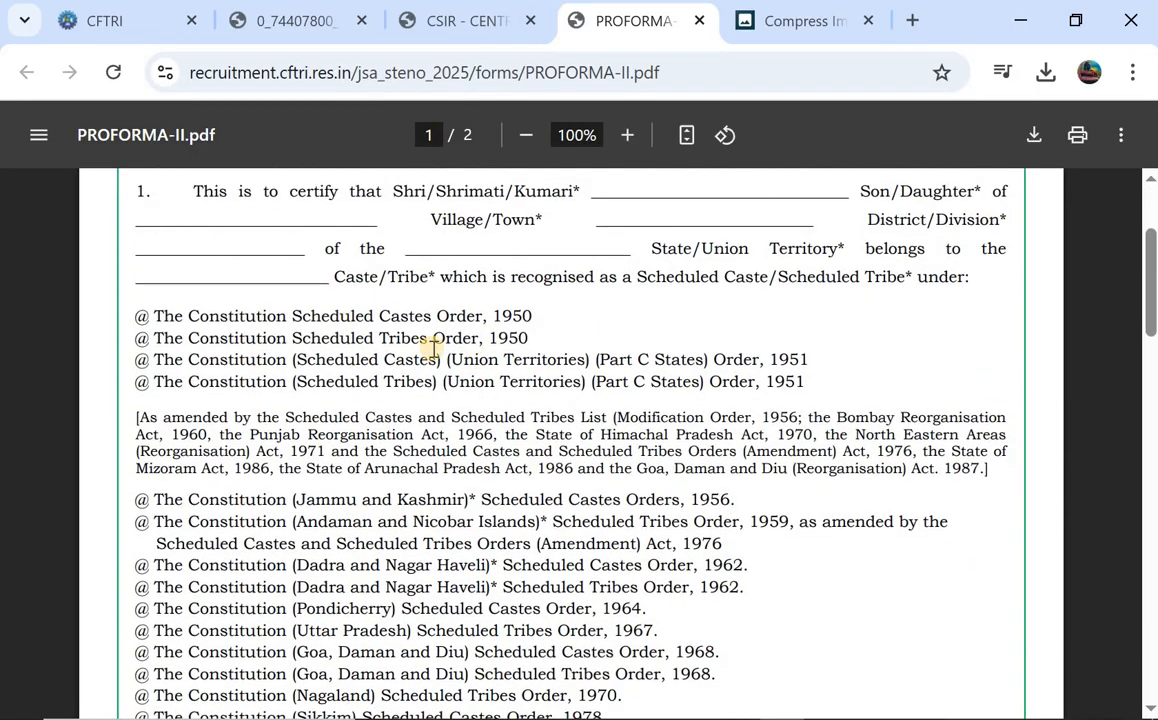
{"action": "scroll", "coordinate": [431, 347], "scroll_direction": "down", "scroll_amount": 8}
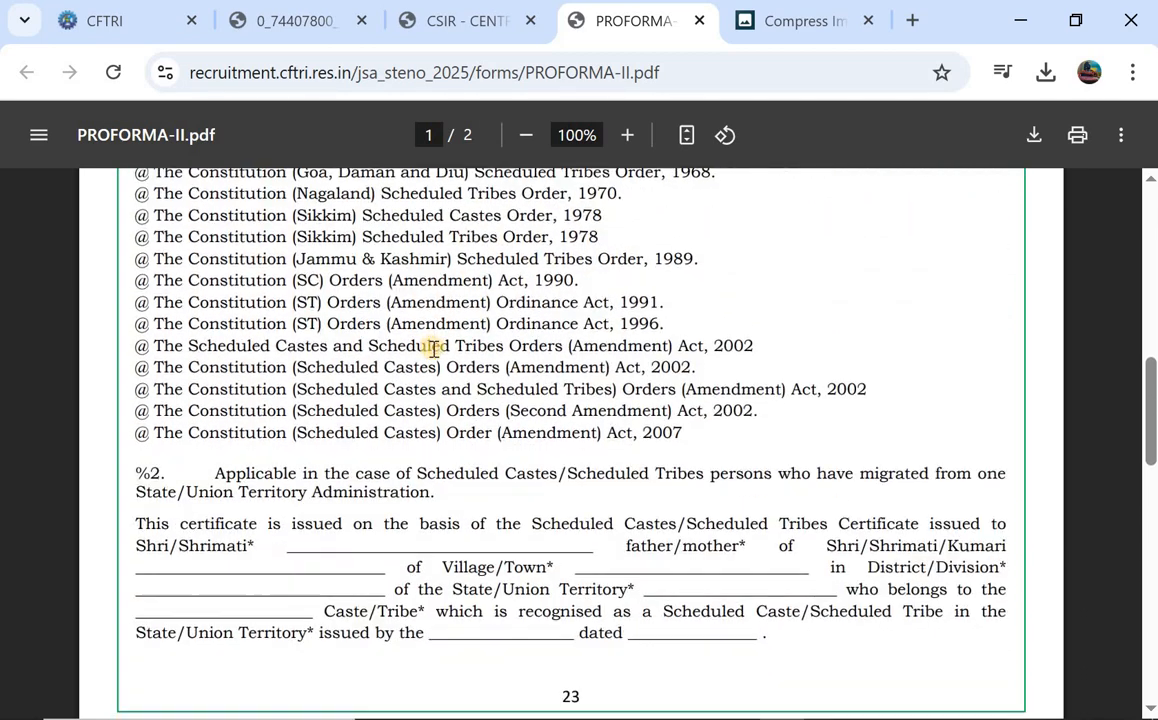
{"action": "scroll", "coordinate": [433, 348], "scroll_direction": "down", "scroll_amount": 9}
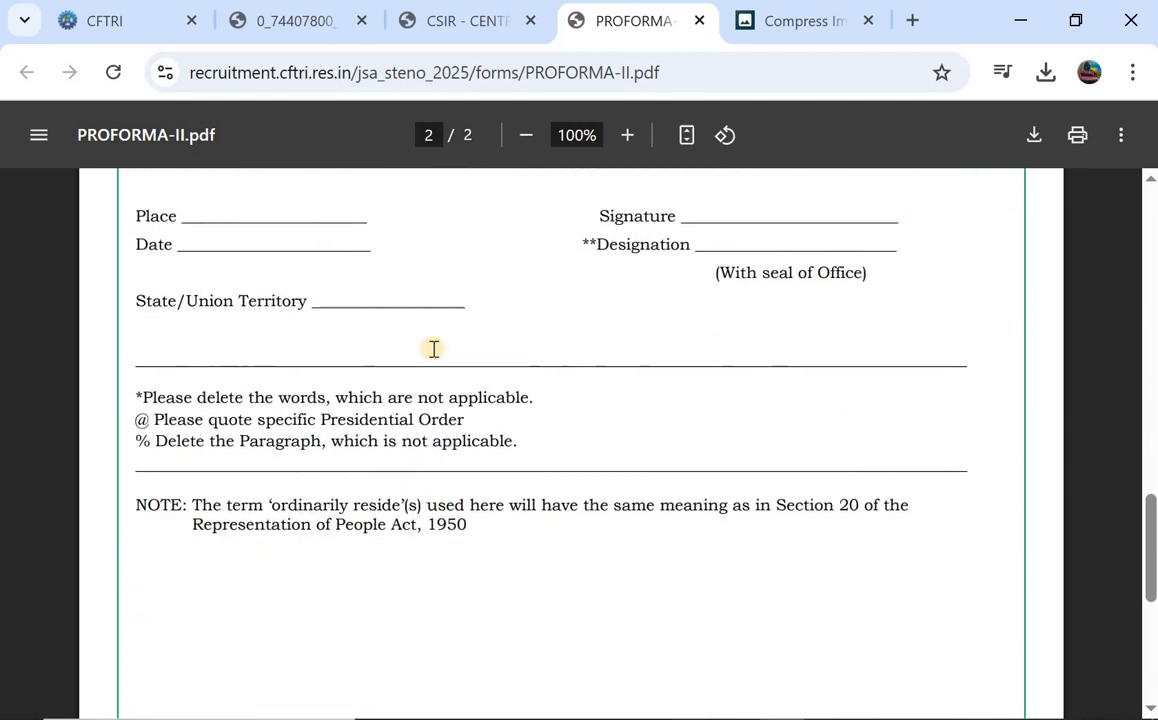
{"action": "scroll", "coordinate": [433, 348], "scroll_direction": "down", "scroll_amount": 2}
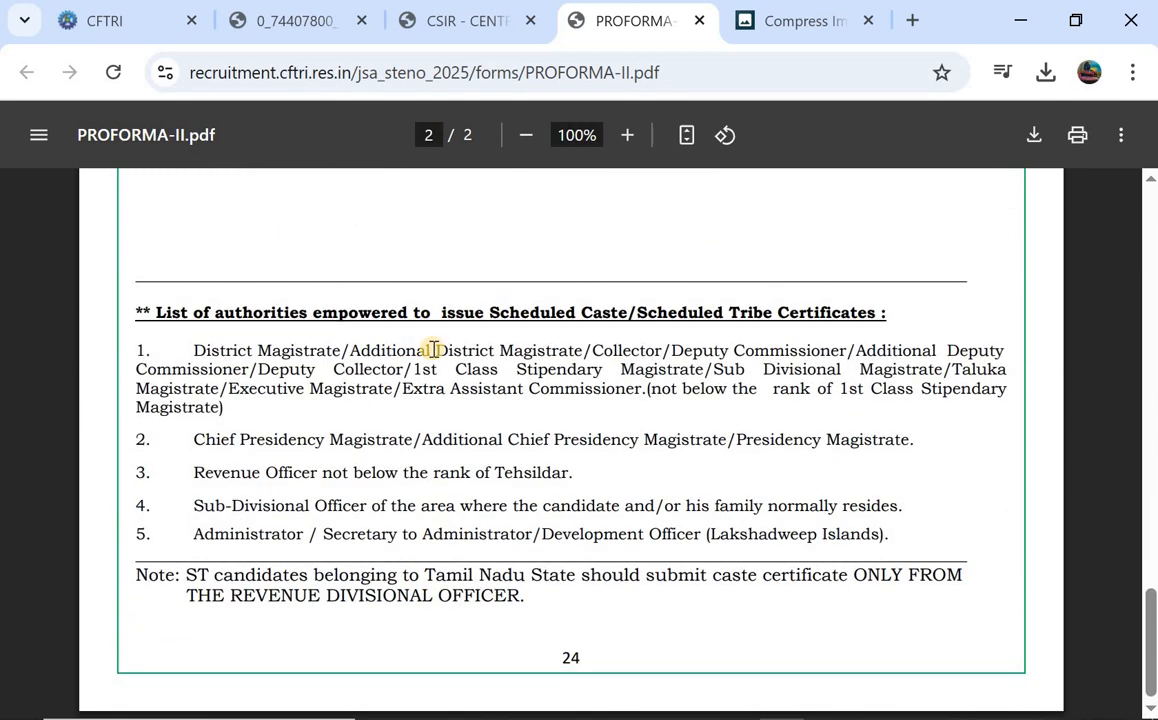
{"action": "scroll", "coordinate": [433, 348], "scroll_direction": "up", "scroll_amount": 12}
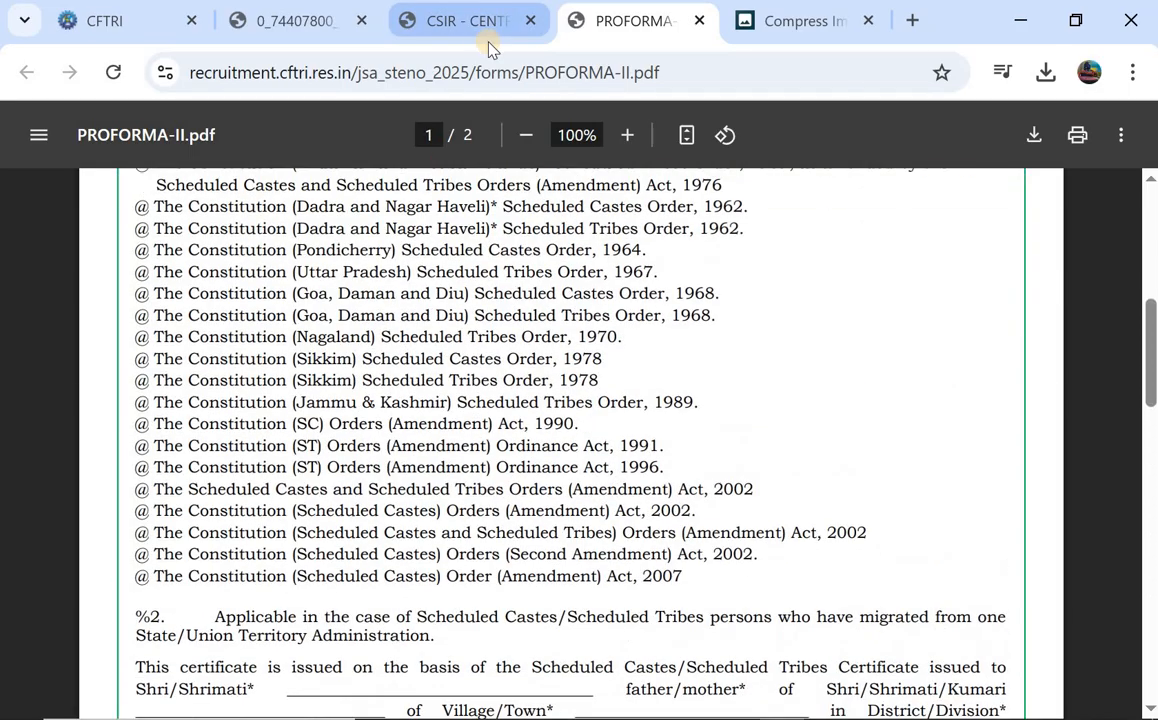
Return to the recruitment portal tab and scroll down to the document upload section.
{"action": "left_click", "coordinate": [484, 25]}
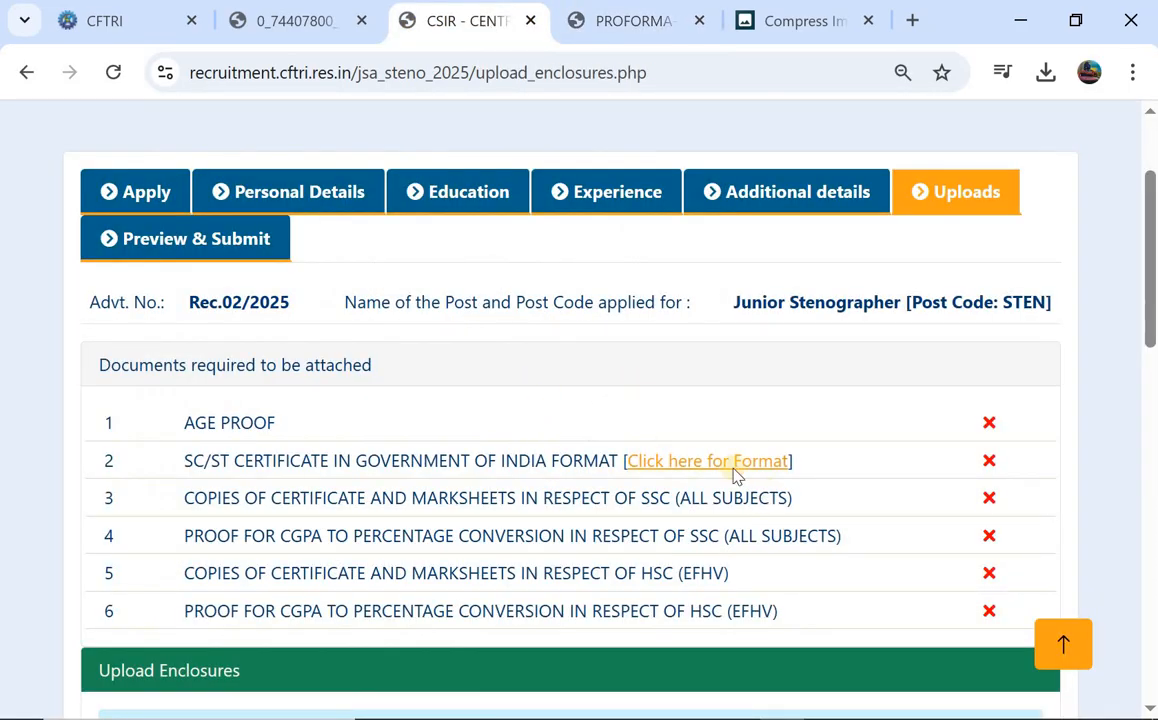
{"action": "scroll", "coordinate": [750, 458], "scroll_direction": "down", "scroll_amount": 1}
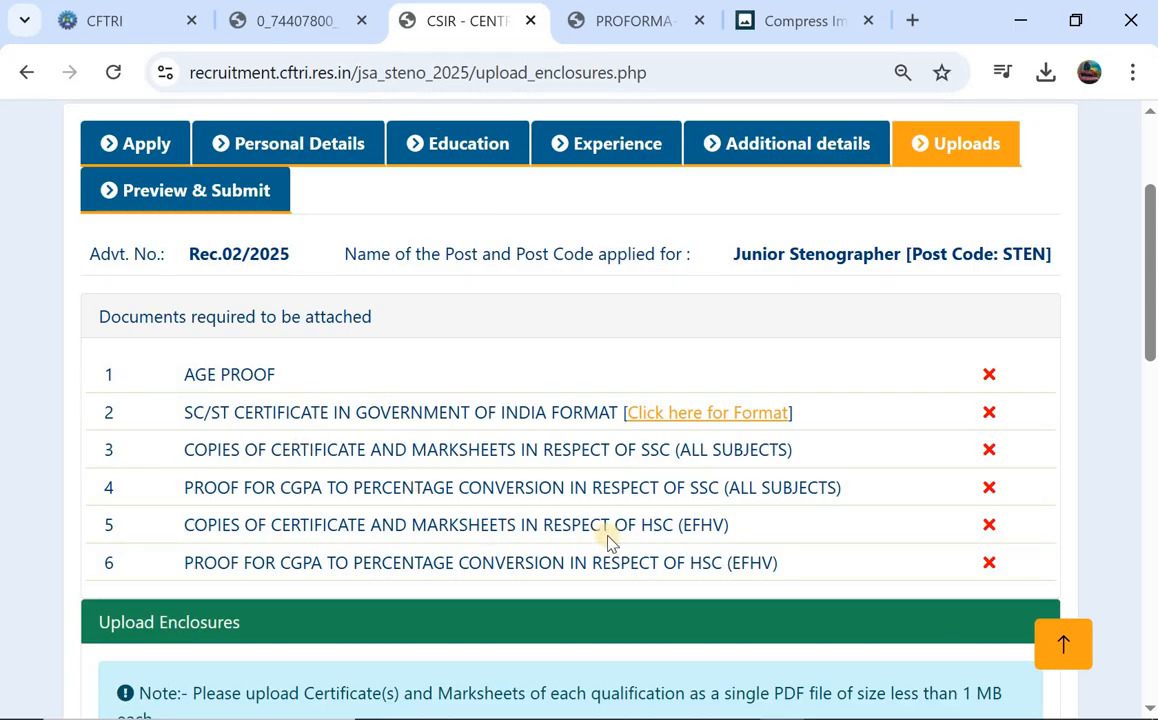
{"action": "scroll", "coordinate": [610, 541], "scroll_direction": "down", "scroll_amount": 1}
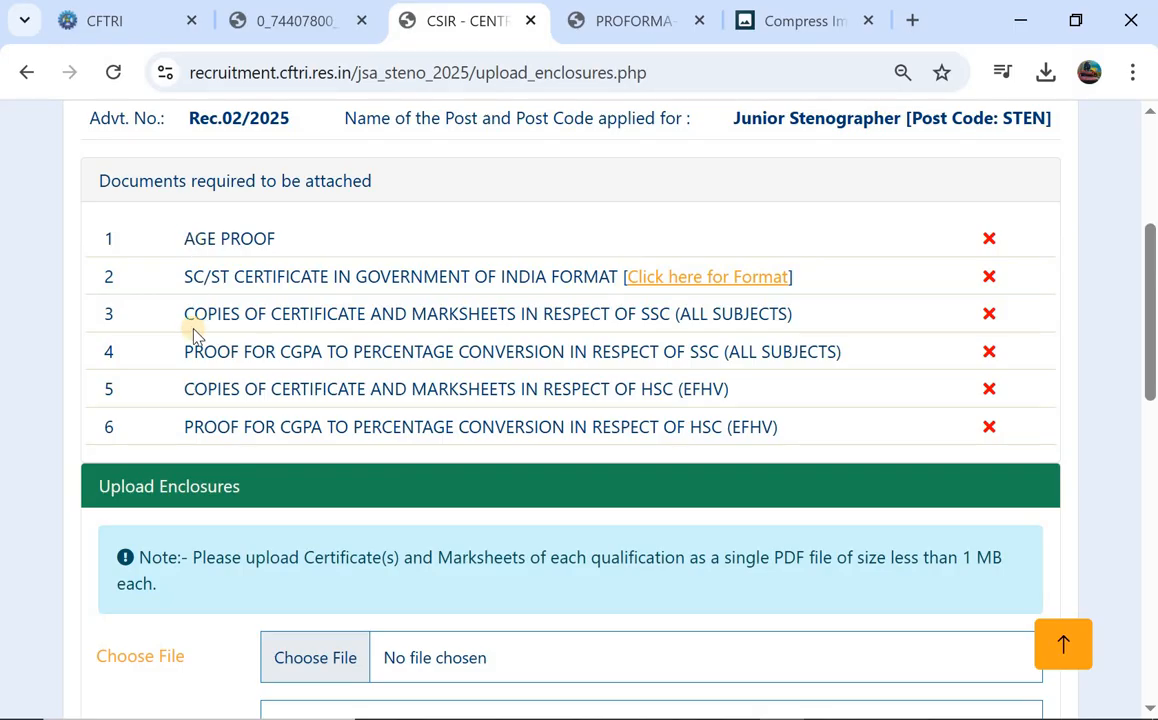
{"action": "scroll", "coordinate": [510, 366], "scroll_direction": "down", "scroll_amount": 1}
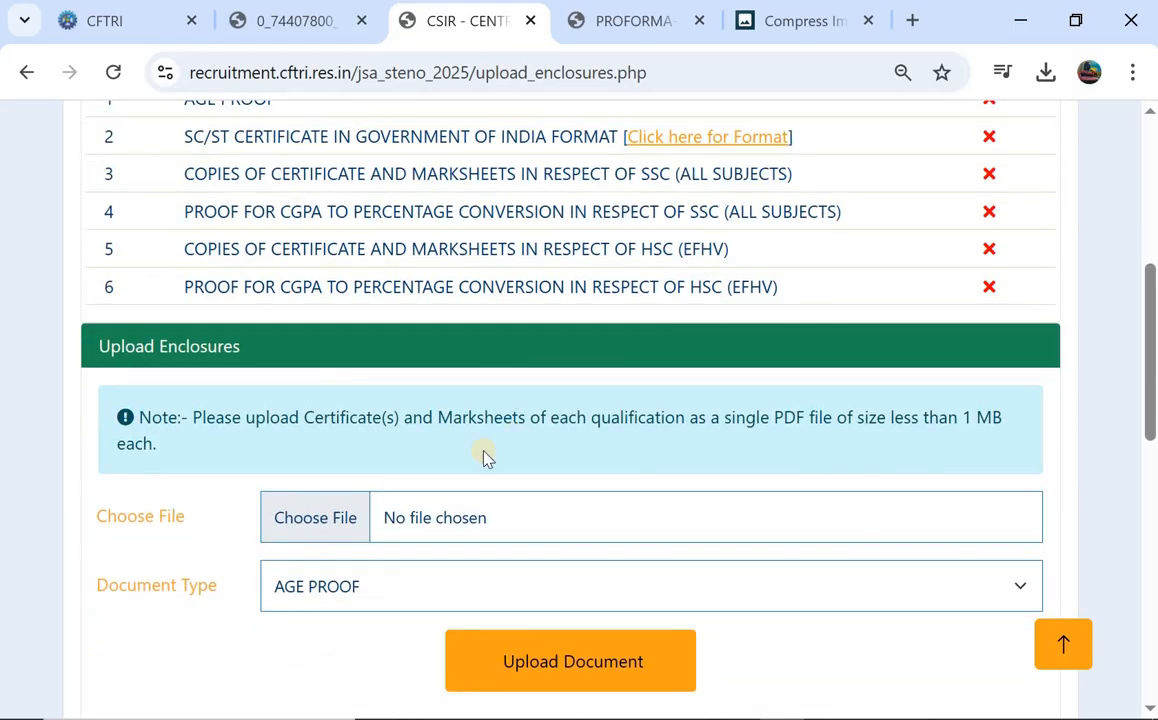
{"action": "scroll", "coordinate": [443, 470], "scroll_direction": "down", "scroll_amount": 1}
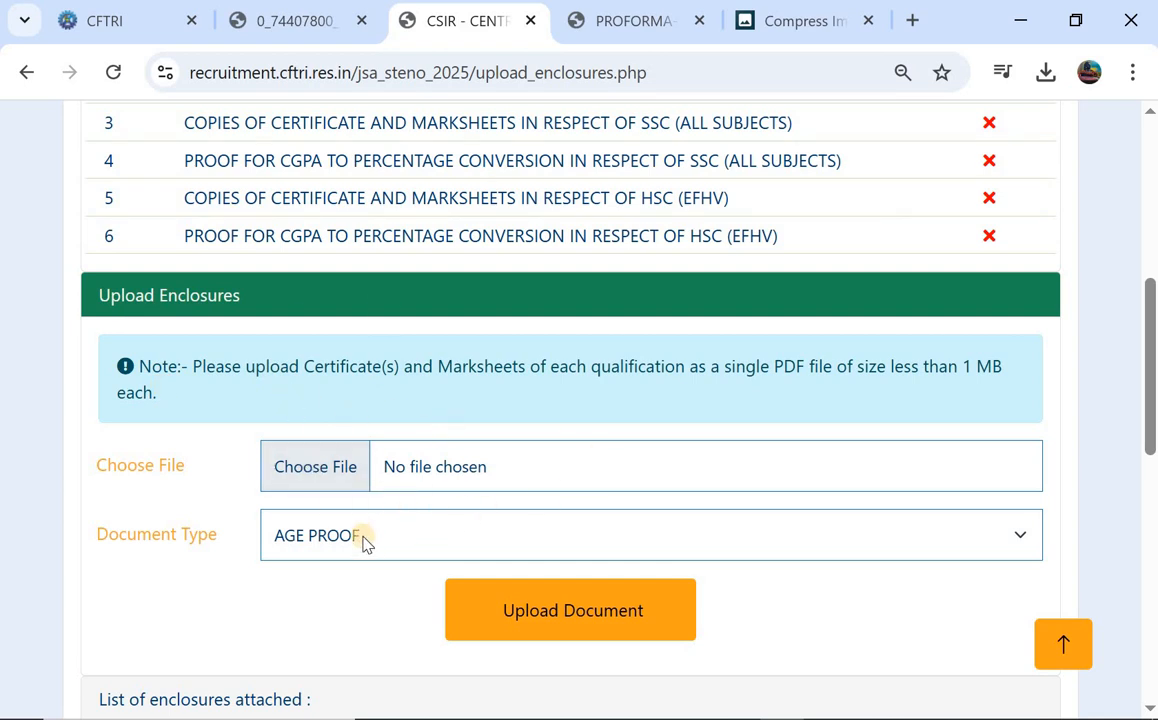
{"action": "scroll", "coordinate": [538, 606], "scroll_direction": "down", "scroll_amount": 1}
{"action": "scroll", "coordinate": [538, 606], "scroll_direction": "down", "scroll_amount": 2}
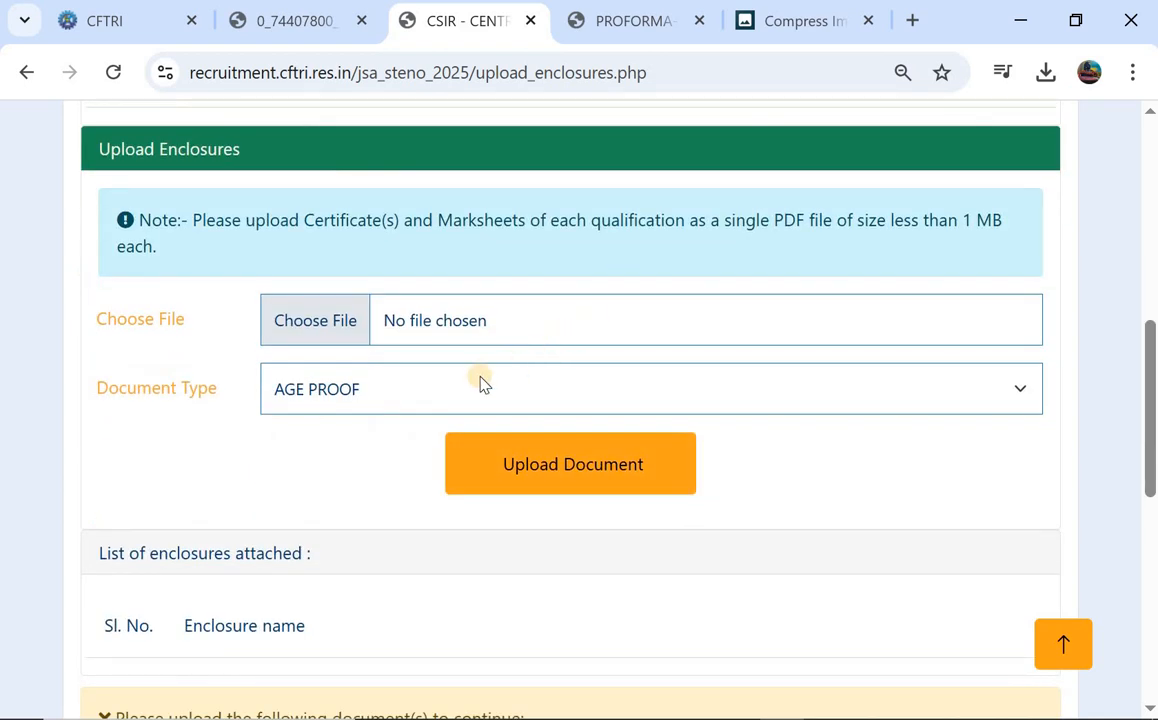
Set Document Type to SC/ST CERTIFICATE IN GOVERNMENT OF INDIA FORMAT and choose its PDF file.
{"action": "left_click", "coordinate": [445, 385]}
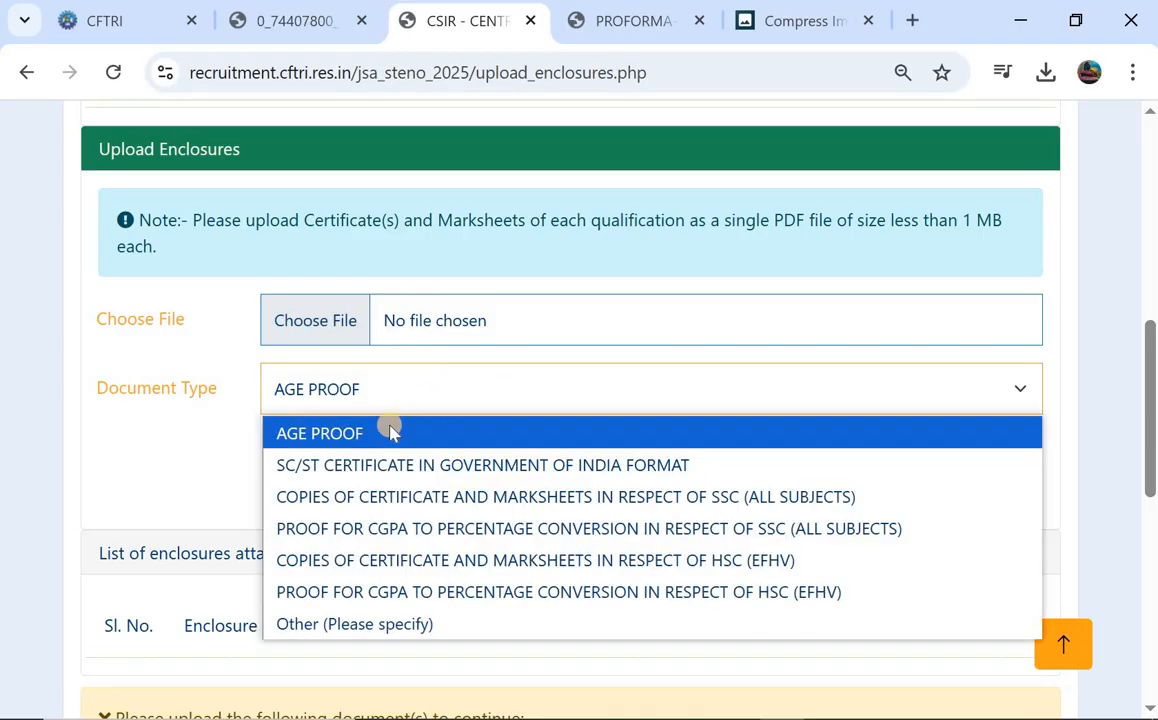
{"action": "left_click", "coordinate": [378, 462]}
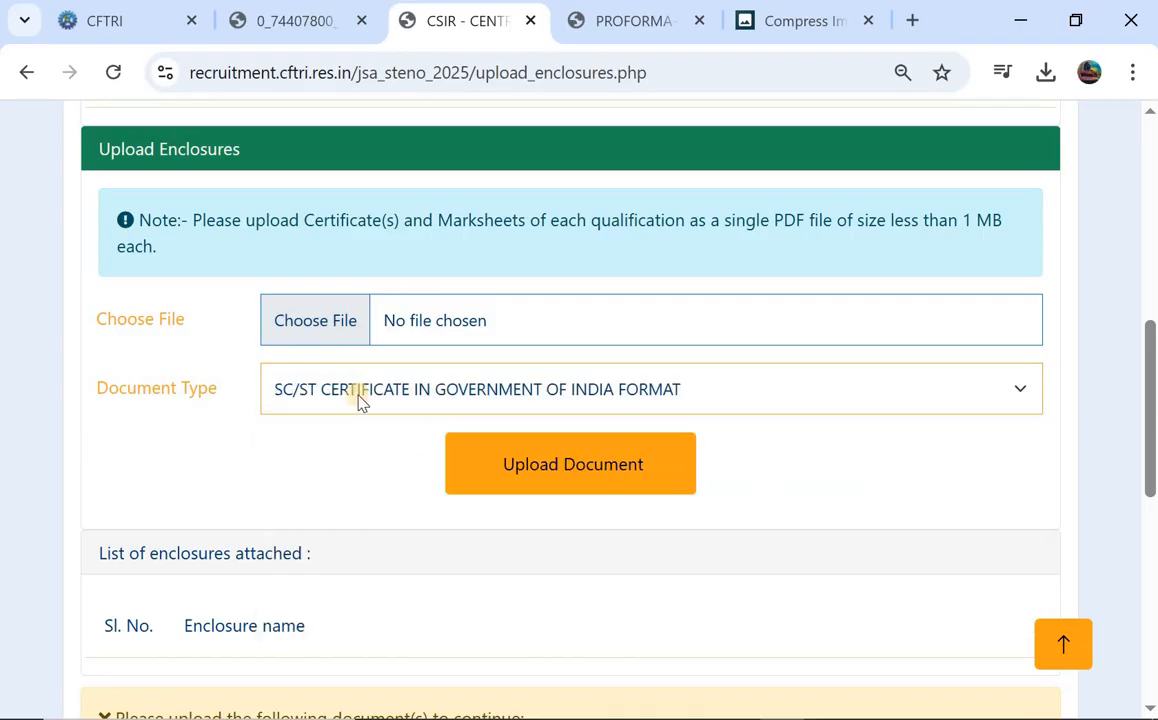
{"action": "left_click", "coordinate": [307, 427]}
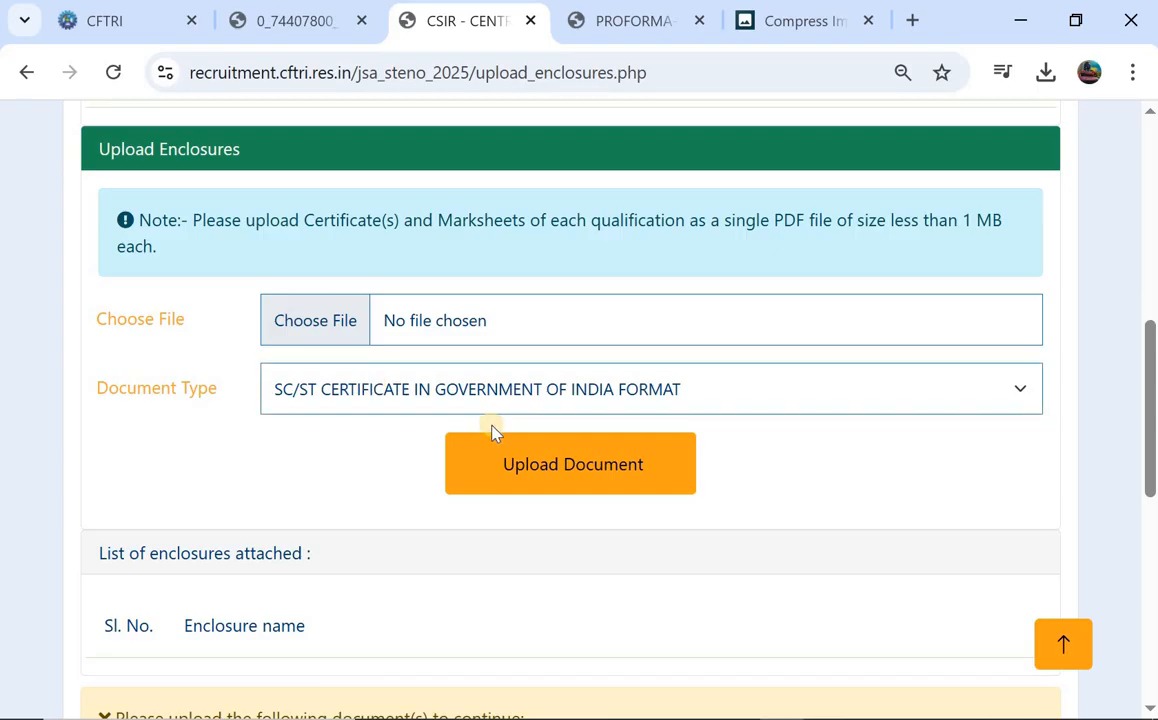
{"action": "scroll", "coordinate": [491, 432], "scroll_direction": "down", "scroll_amount": 2}
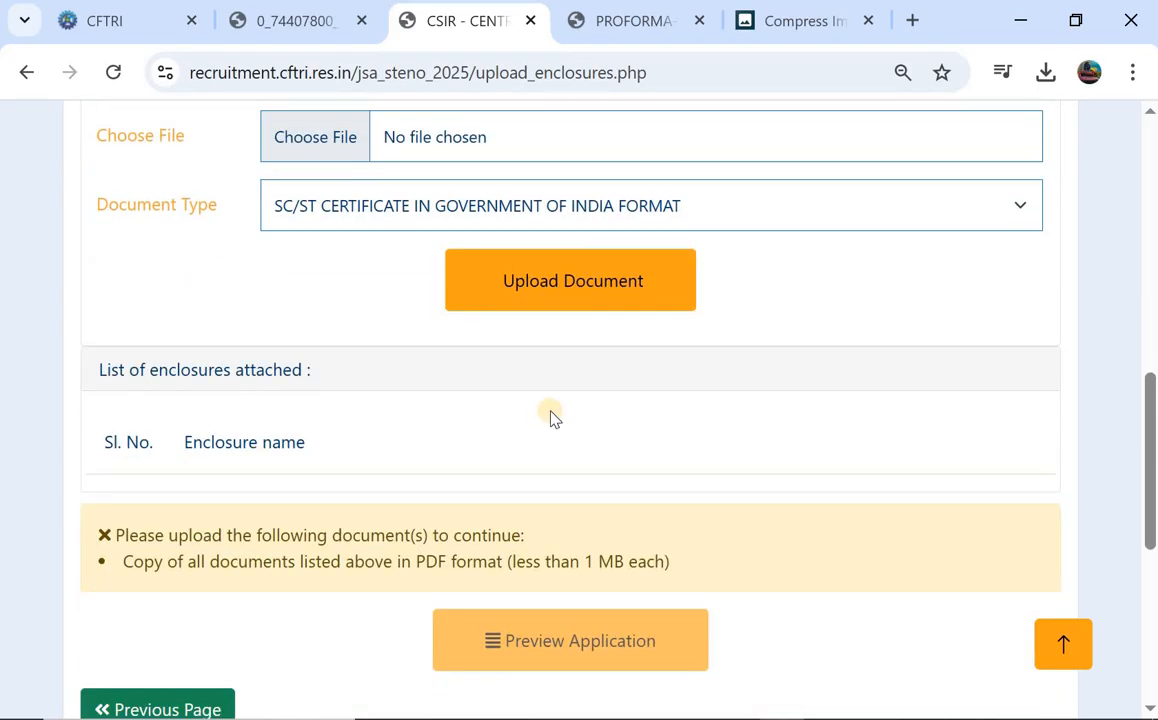
{"action": "scroll", "coordinate": [801, 491], "scroll_direction": "up", "scroll_amount": 7}
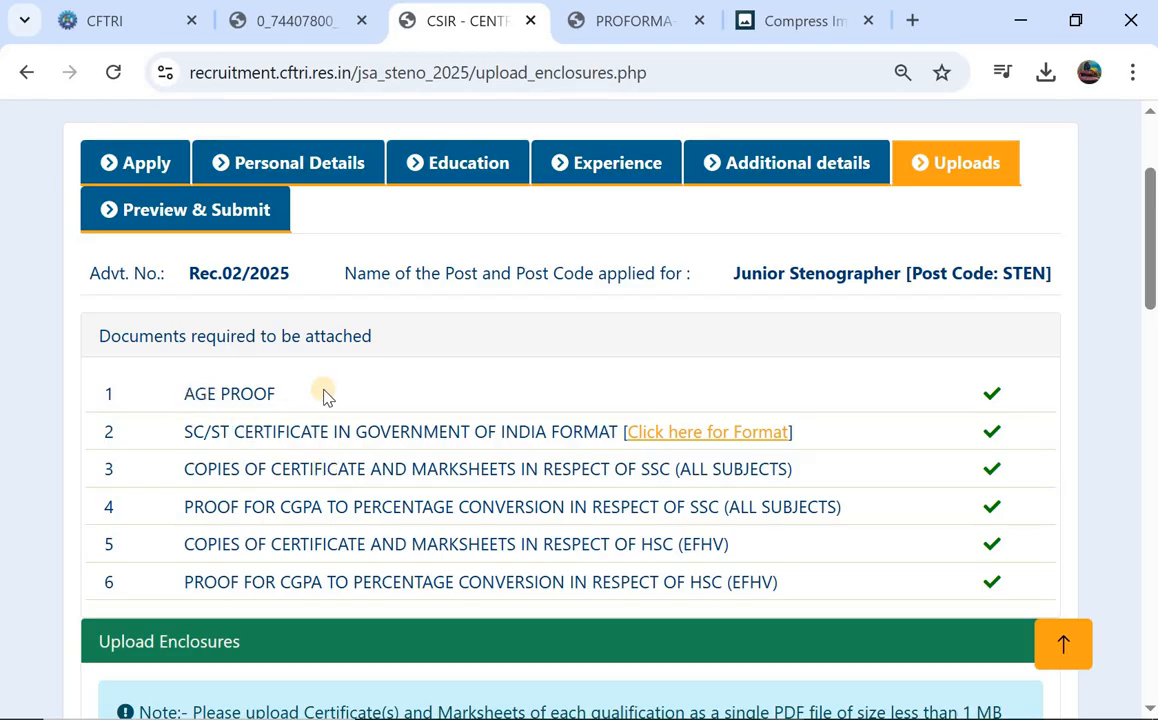
Open the Document Type list for the last remaining enclosure.
{"action": "scroll", "coordinate": [331, 397], "scroll_direction": "down", "scroll_amount": 3}
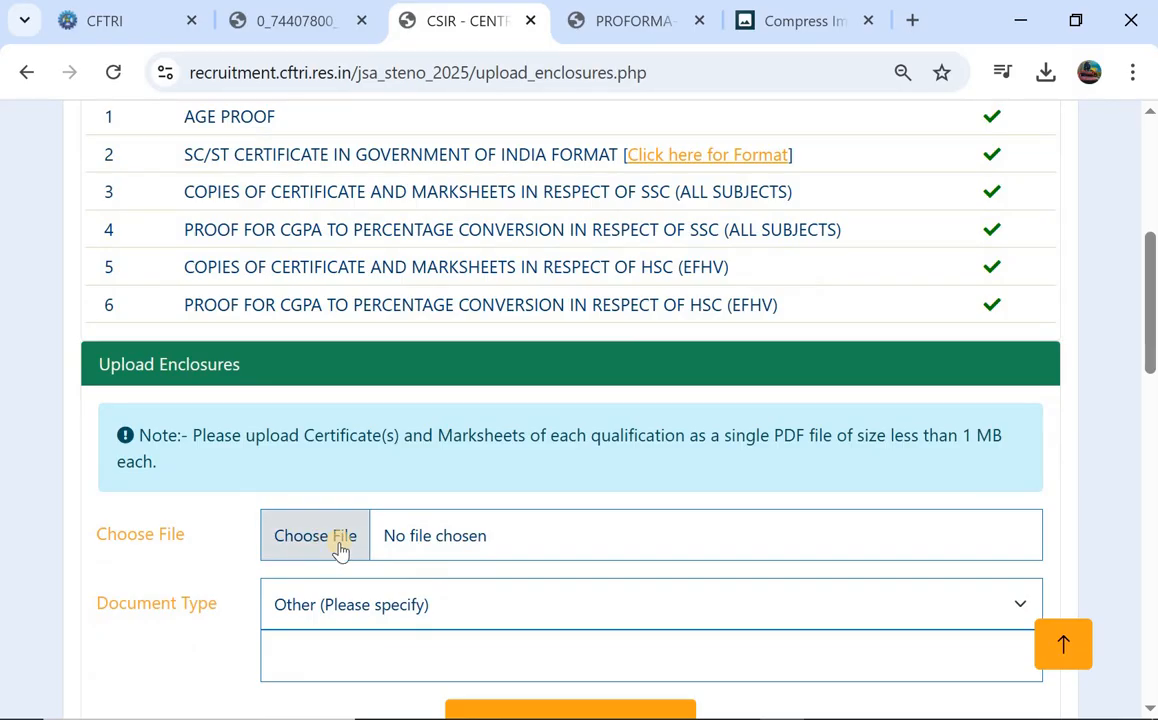
{"action": "left_click", "coordinate": [983, 606]}
{"action": "scroll", "coordinate": [872, 215], "scroll_direction": "up", "scroll_amount": 1}
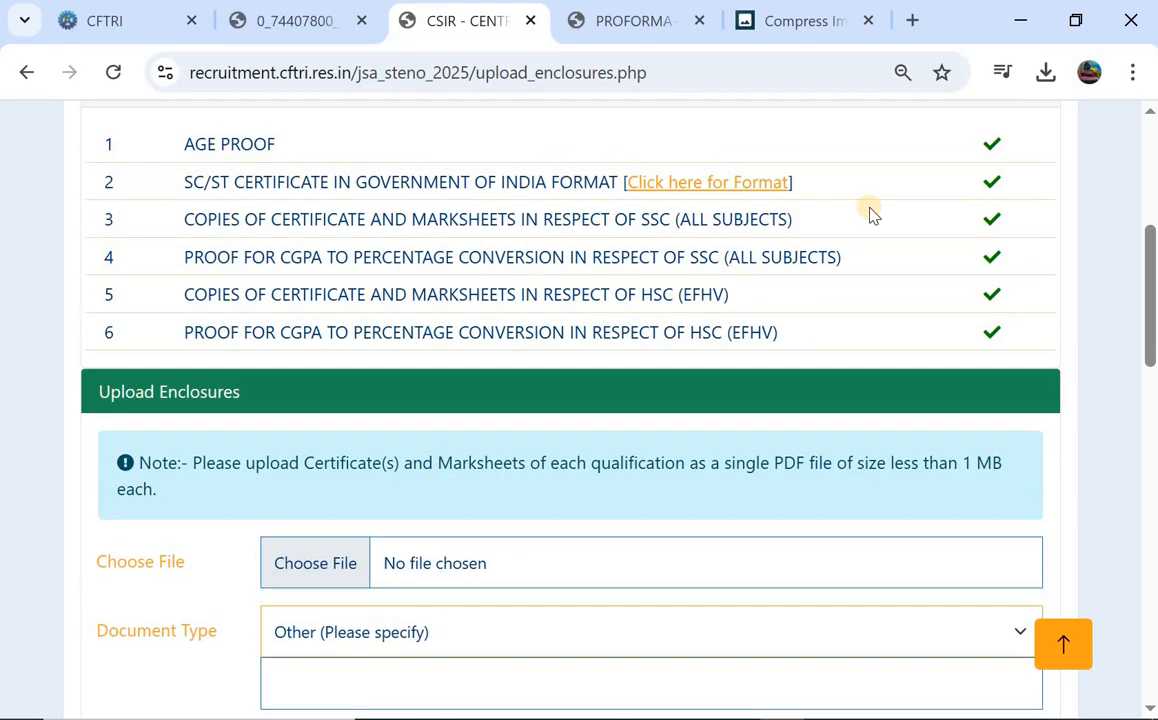
{"action": "scroll", "coordinate": [938, 230], "scroll_direction": "up", "scroll_amount": 1}
{"action": "scroll", "coordinate": [938, 300], "scroll_direction": "down", "scroll_amount": 1}
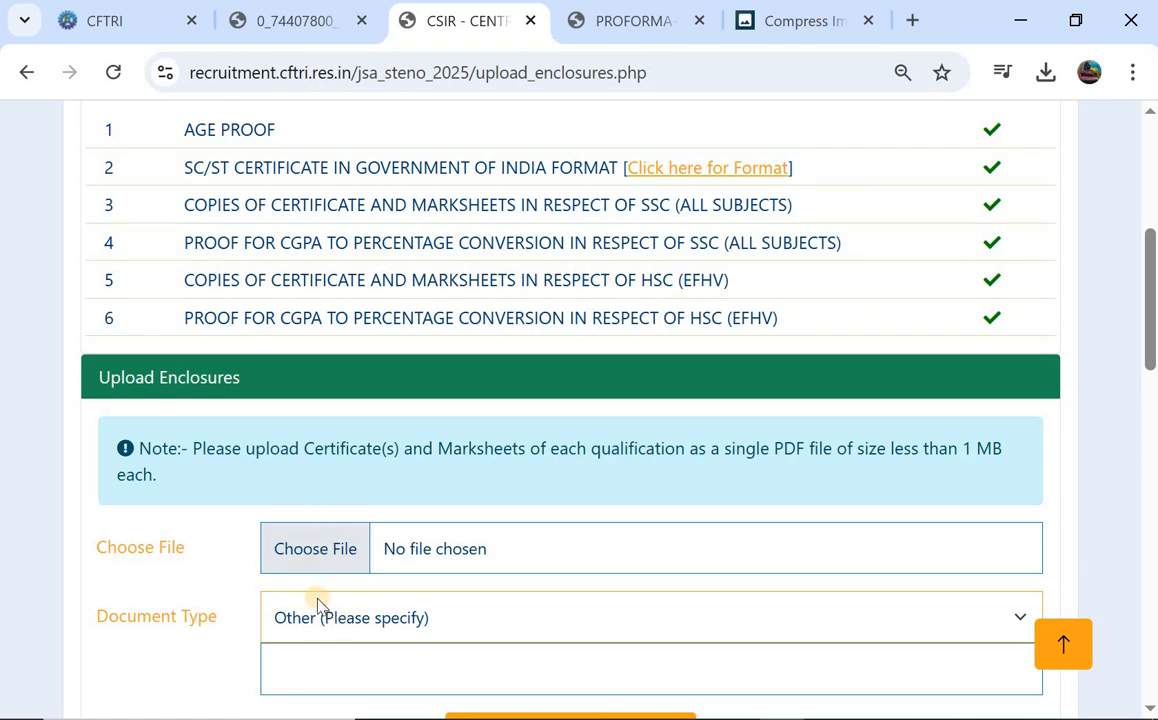
Check that all six enclosures are attached, ending with the HSC CGPA-to-percentage conversion proof.
{"action": "scroll", "coordinate": [436, 545], "scroll_direction": "down", "scroll_amount": 5}
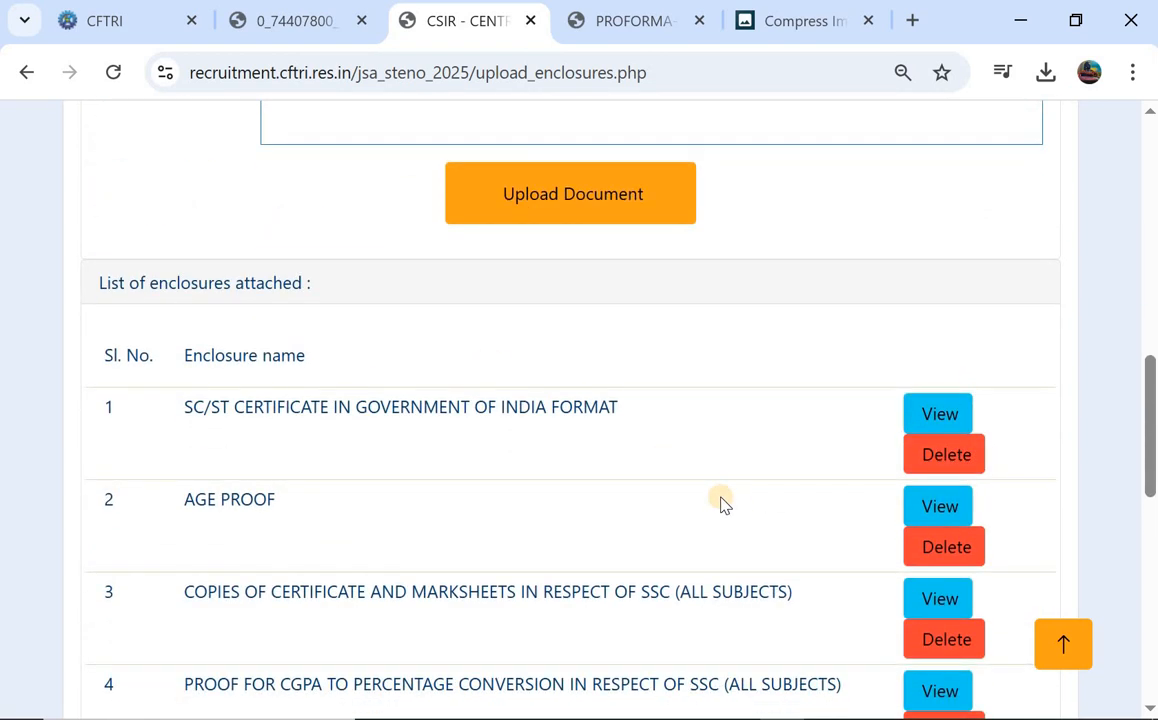
{"action": "scroll", "coordinate": [722, 504], "scroll_direction": "down", "scroll_amount": 1}
{"action": "scroll", "coordinate": [721, 500], "scroll_direction": "up", "scroll_amount": 6}
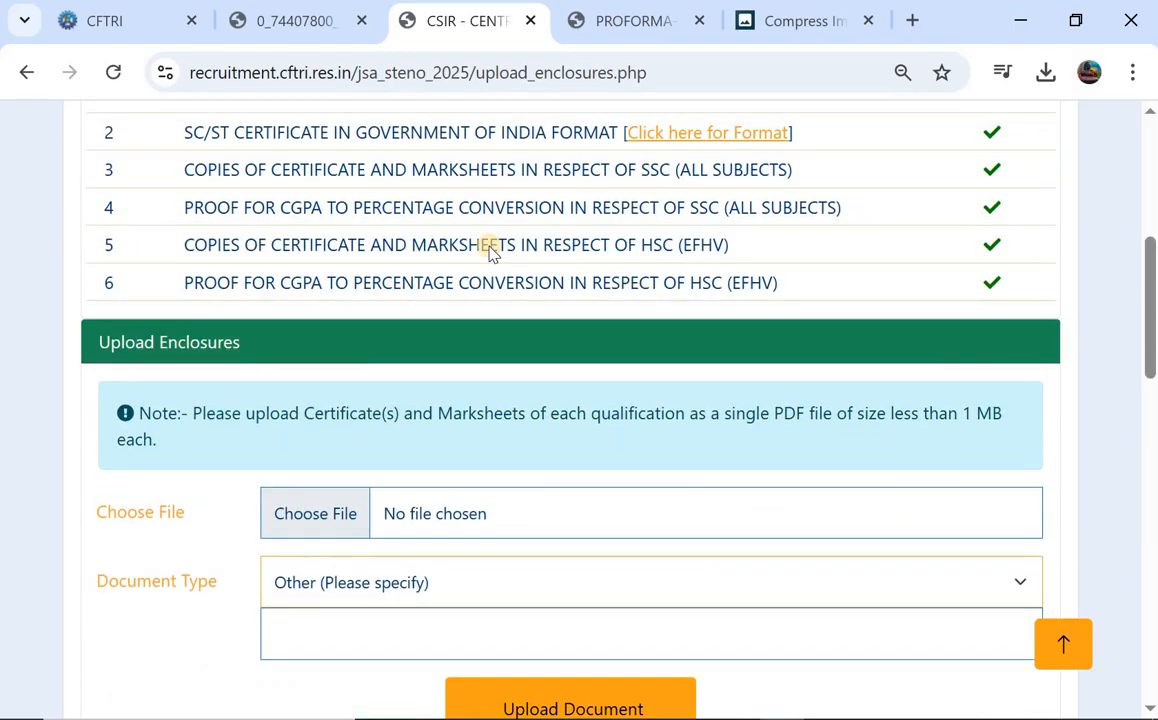
{"action": "scroll", "coordinate": [490, 252], "scroll_direction": "up", "scroll_amount": 2}
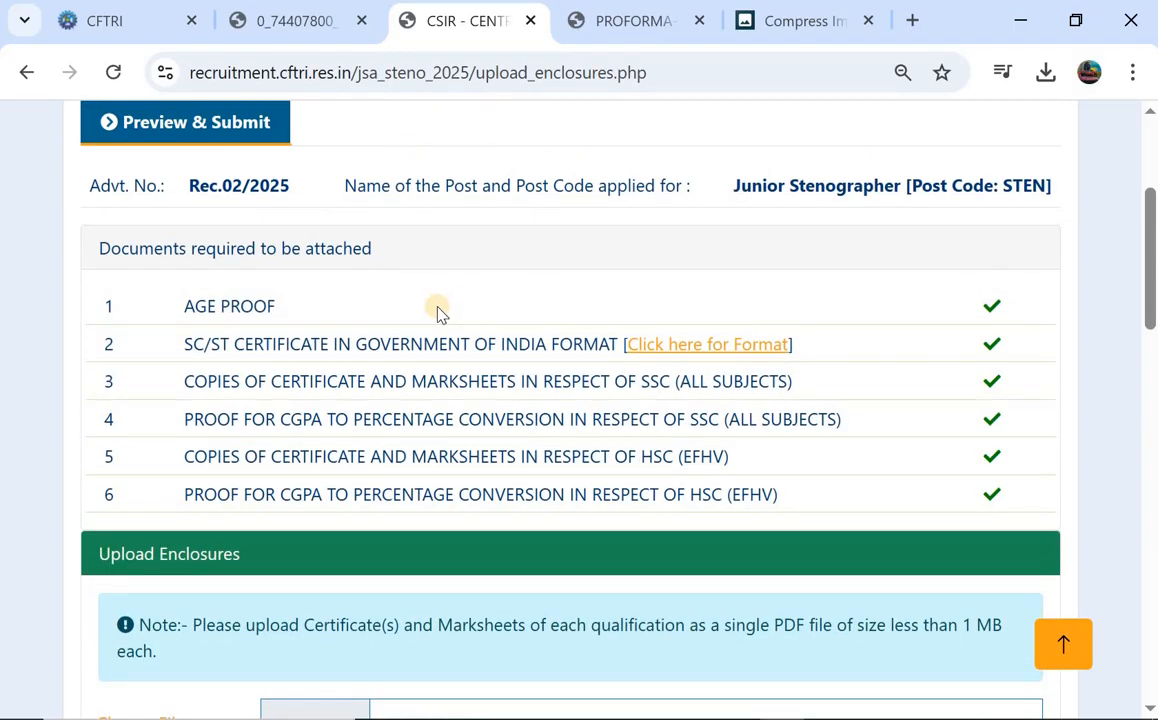
{"action": "scroll", "coordinate": [437, 313], "scroll_direction": "down", "scroll_amount": 2}
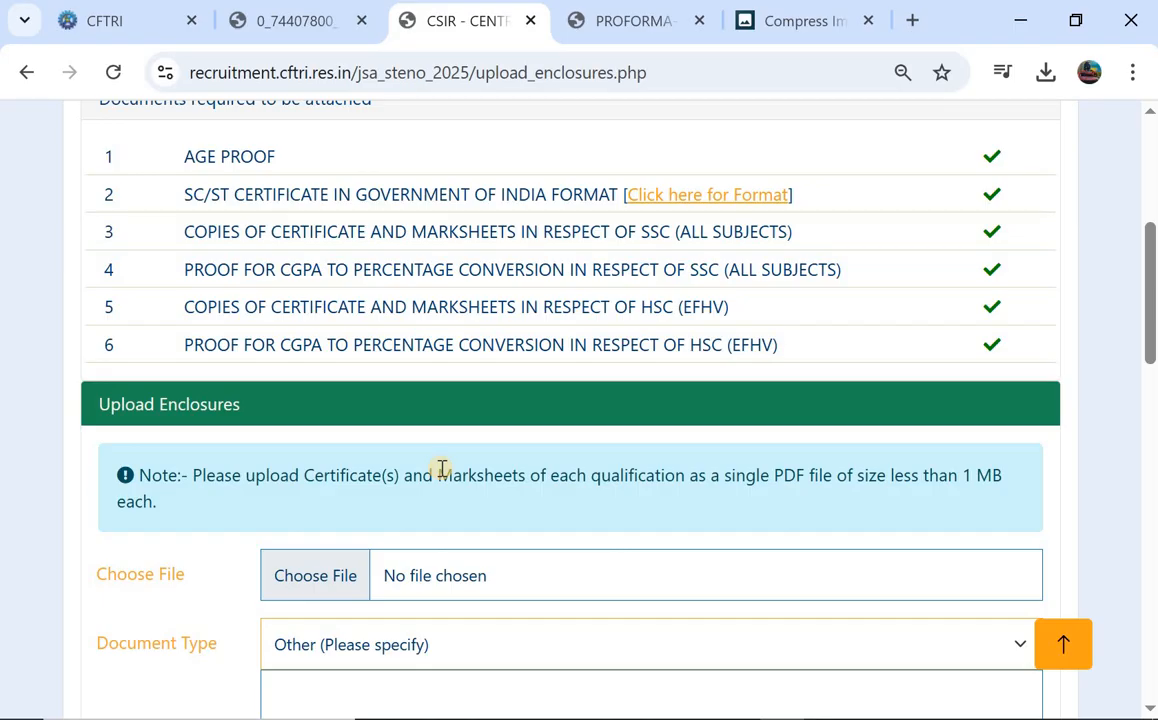
{"action": "scroll", "coordinate": [442, 469], "scroll_direction": "down", "scroll_amount": 1}
{"action": "scroll", "coordinate": [441, 469], "scroll_direction": "up", "scroll_amount": 2}
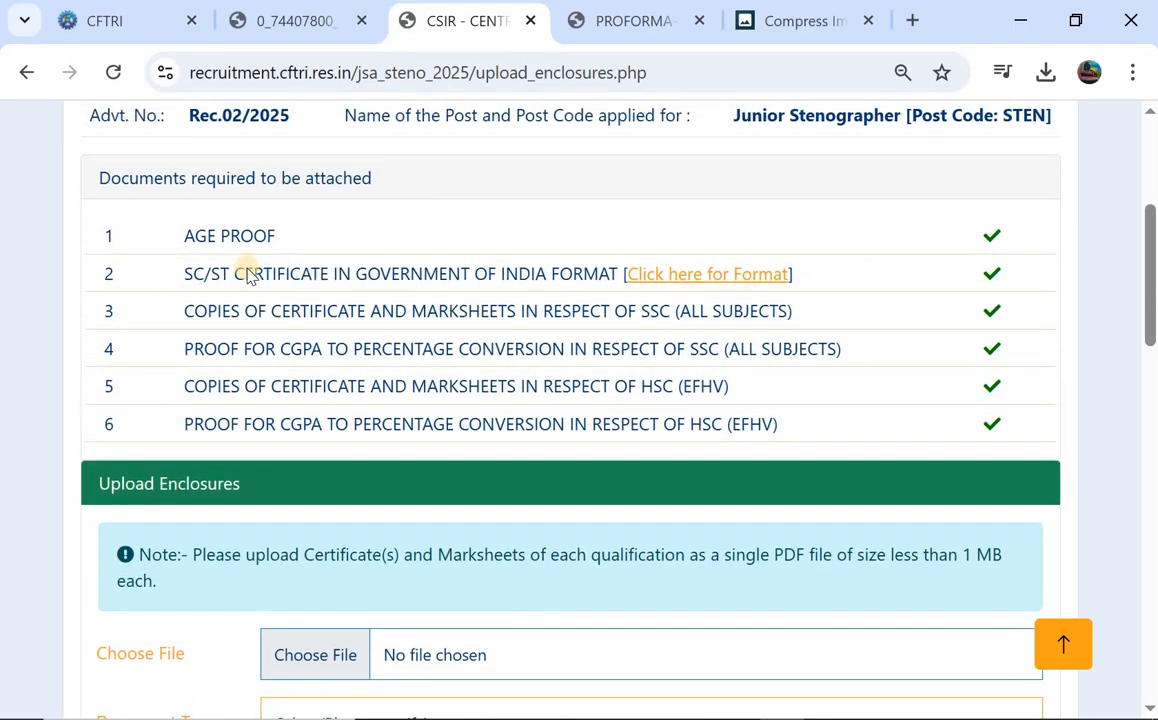
{"action": "scroll", "coordinate": [576, 364], "scroll_direction": "down", "scroll_amount": 1}
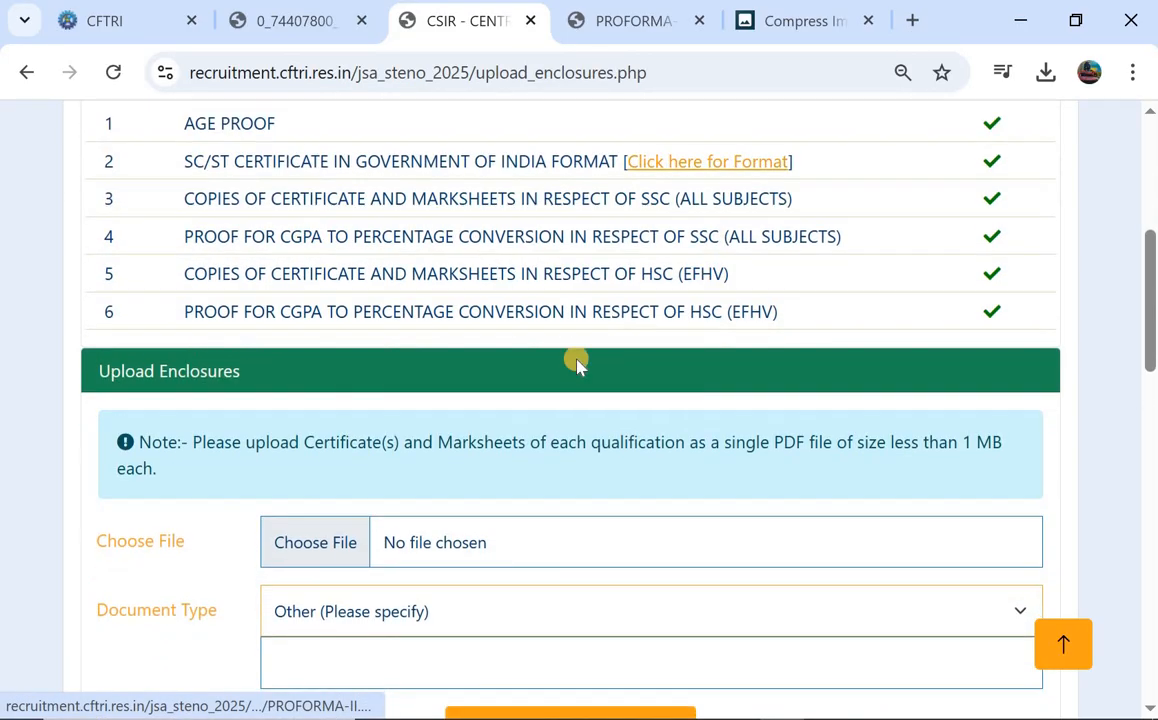
{"action": "scroll", "coordinate": [553, 391], "scroll_direction": "down", "scroll_amount": 1}
{"action": "scroll", "coordinate": [553, 391], "scroll_direction": "up", "scroll_amount": 2}
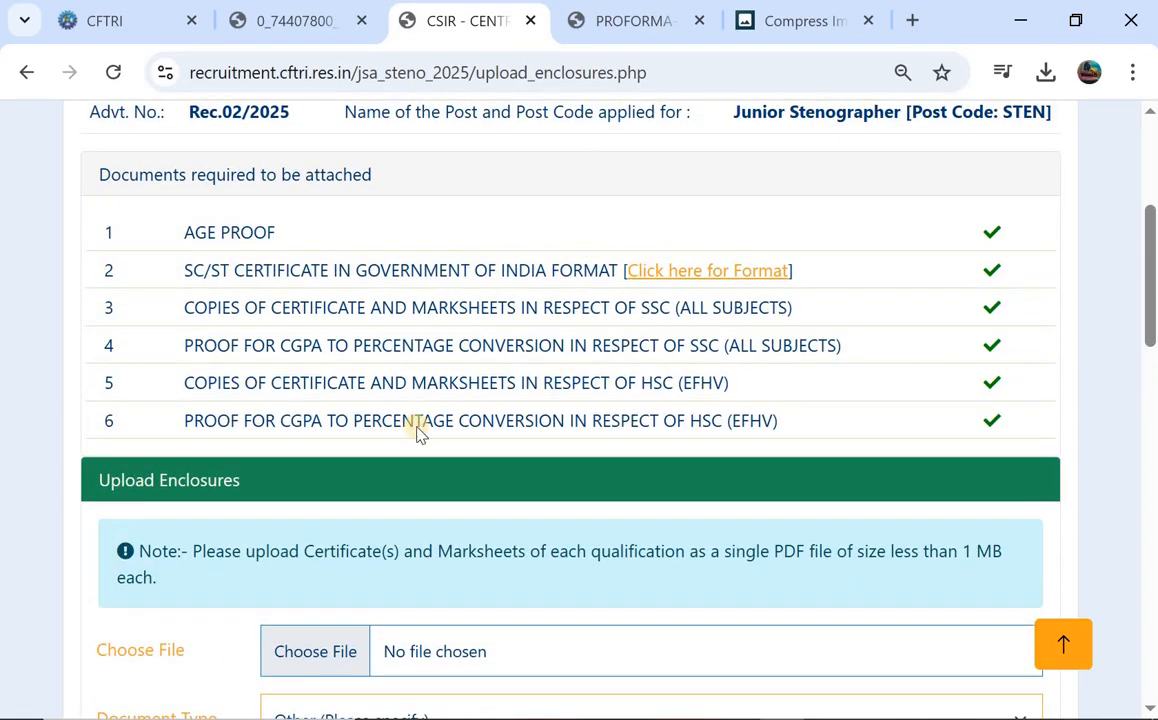
{"action": "scroll", "coordinate": [293, 365], "scroll_direction": "down", "scroll_amount": 2}
{"action": "scroll", "coordinate": [293, 365], "scroll_direction": "down", "scroll_amount": 1}
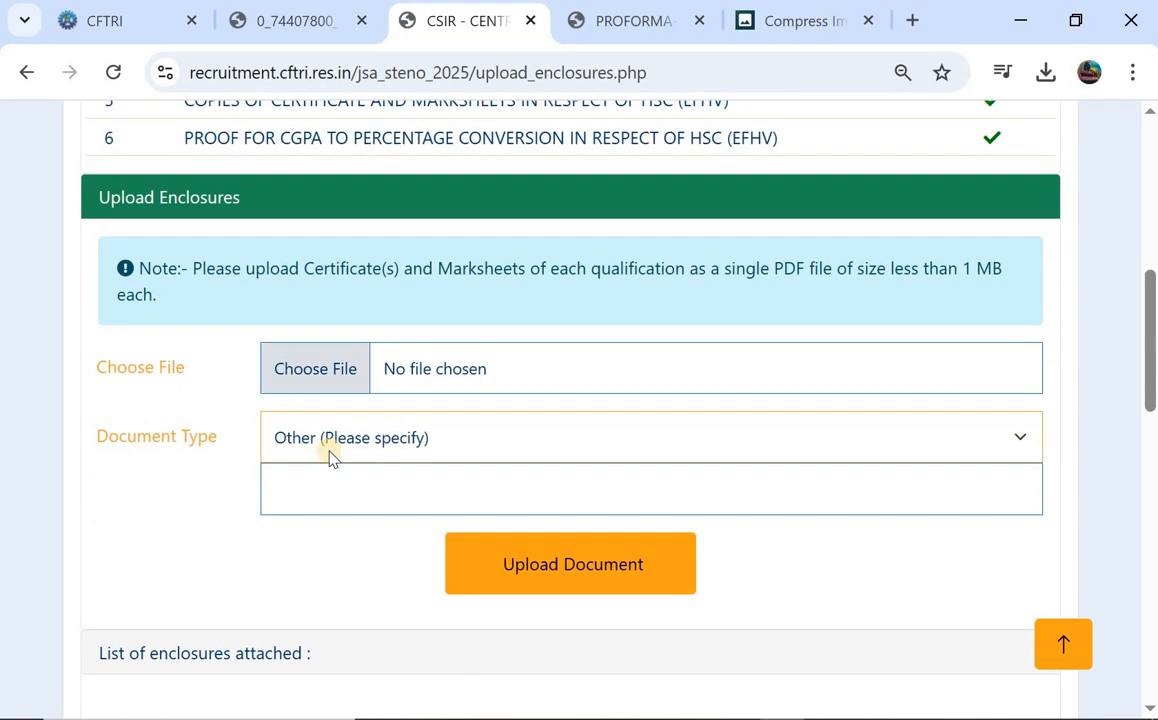
{"action": "scroll", "coordinate": [279, 222], "scroll_direction": "up", "scroll_amount": 2}
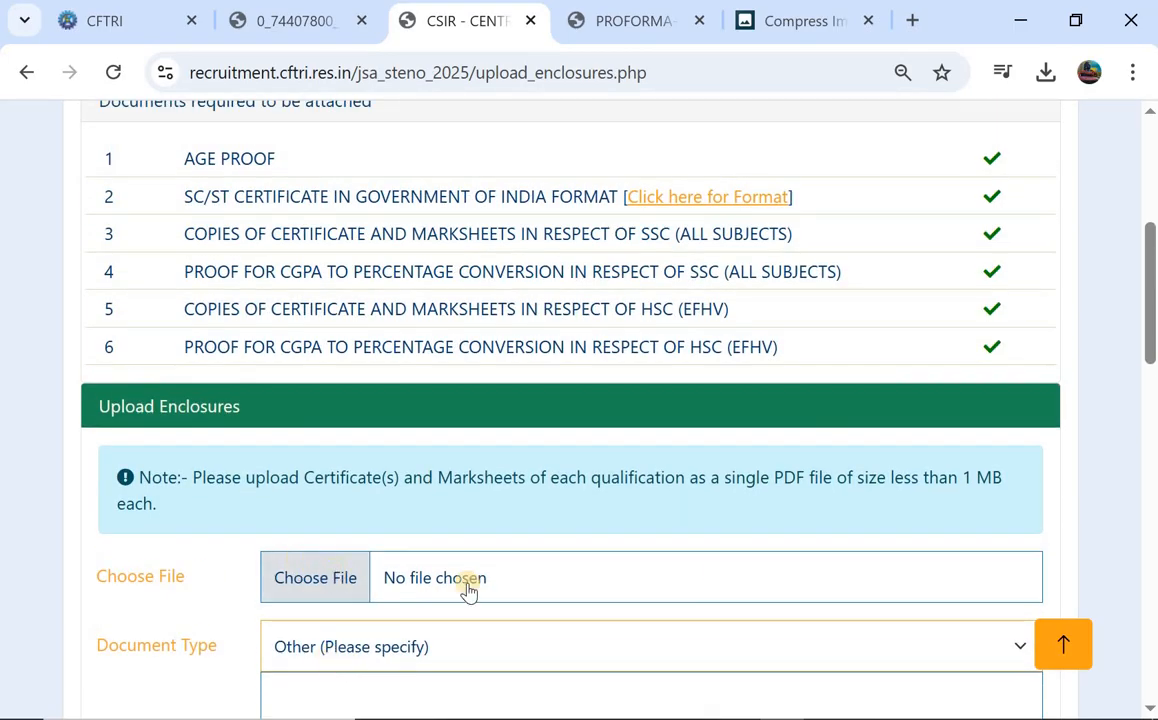
{"action": "scroll", "coordinate": [465, 589], "scroll_direction": "down", "scroll_amount": 1}
{"action": "scroll", "coordinate": [474, 557], "scroll_direction": "down", "scroll_amount": 4}
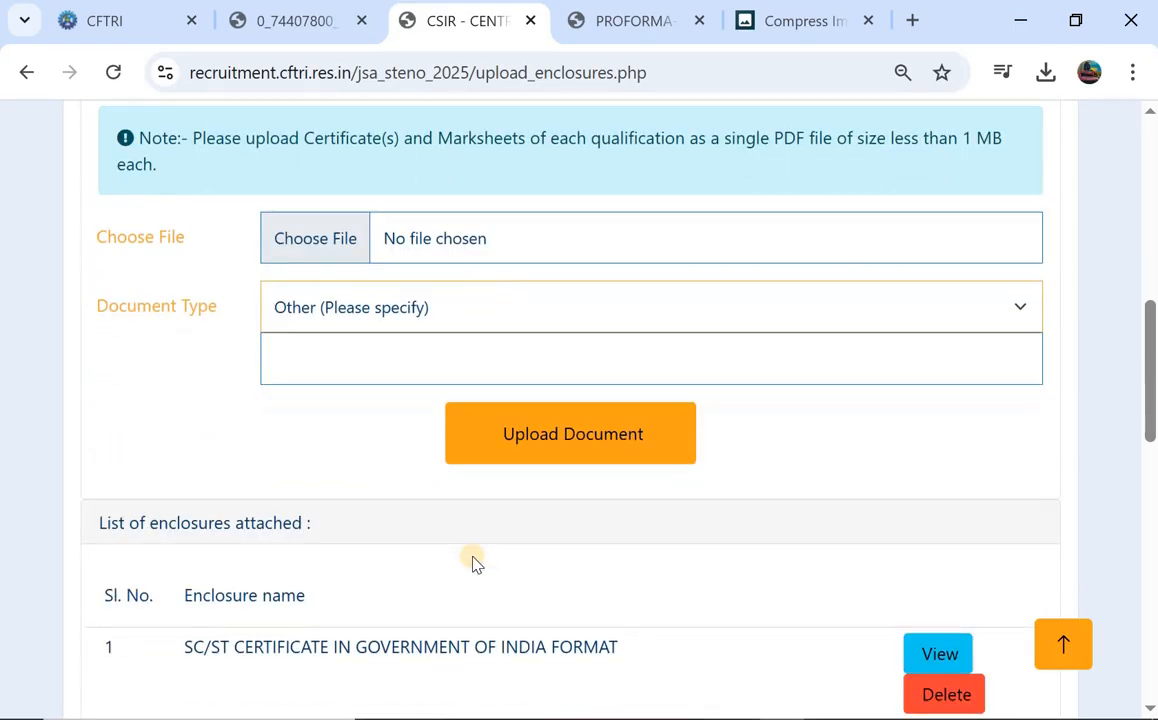
{"action": "scroll", "coordinate": [530, 465], "scroll_direction": "up", "scroll_amount": 3}
{"action": "scroll", "coordinate": [530, 465], "scroll_direction": "down", "scroll_amount": 5}
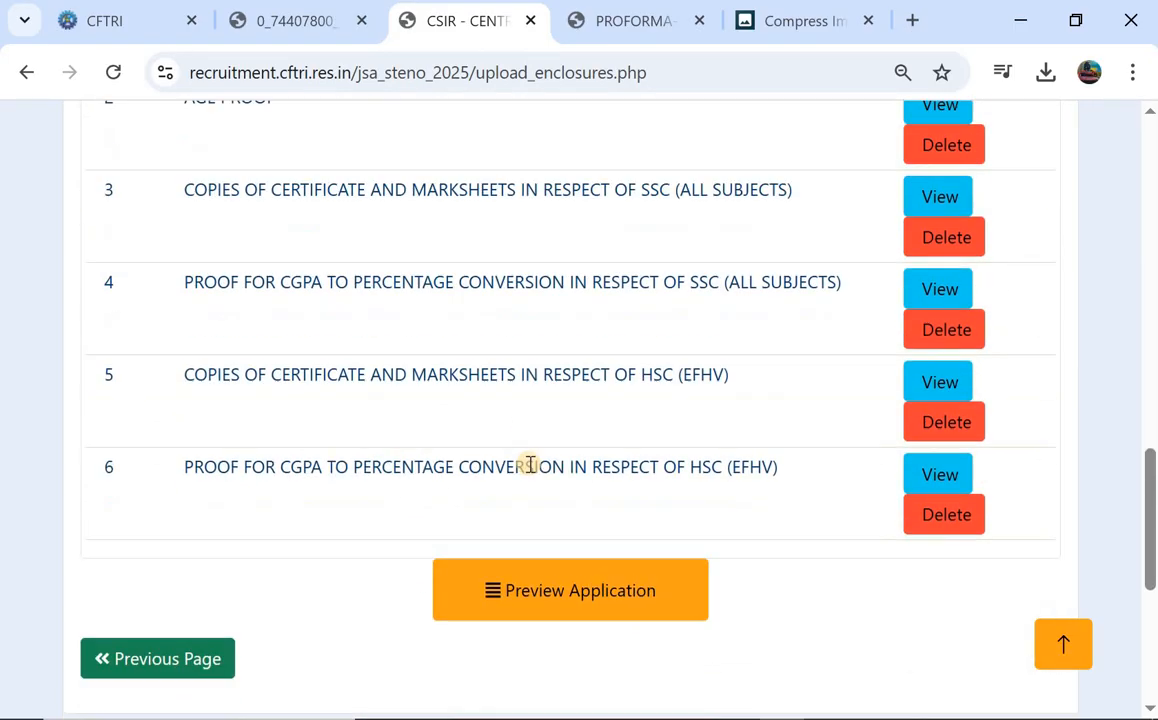
{"action": "scroll", "coordinate": [530, 465], "scroll_direction": "up", "scroll_amount": 9}
{"action": "scroll", "coordinate": [530, 467], "scroll_direction": "down", "scroll_amount": 10}
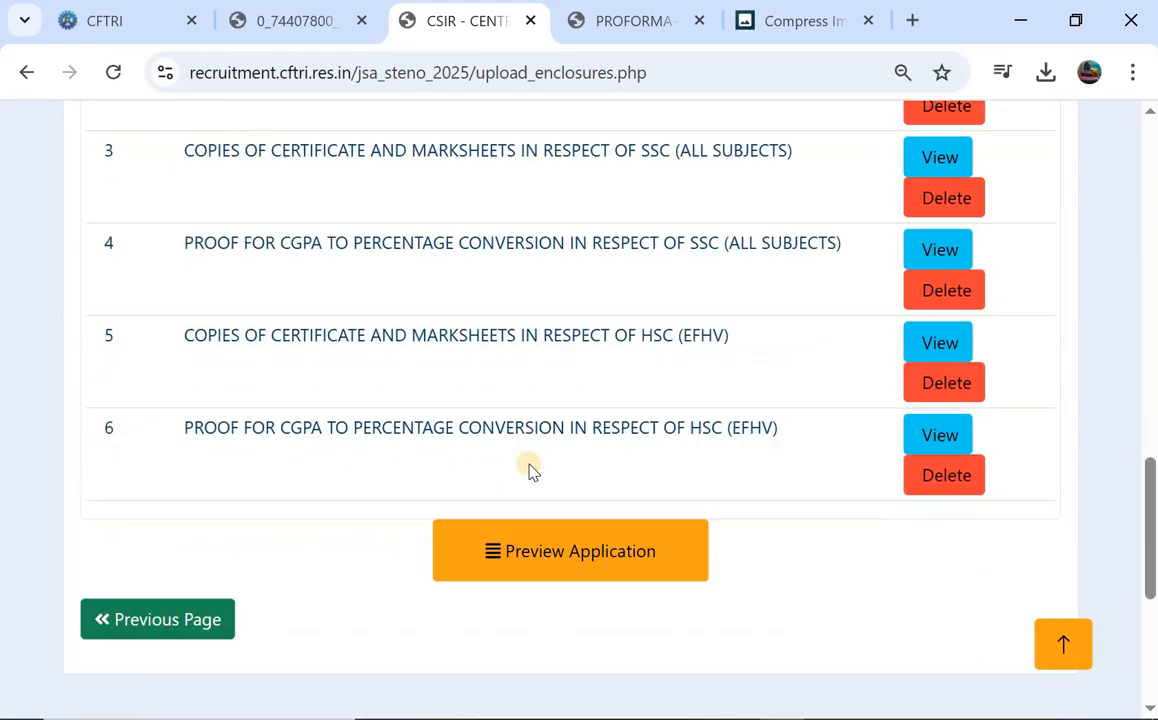
{"action": "scroll", "coordinate": [540, 330], "scroll_direction": "up", "scroll_amount": 2}
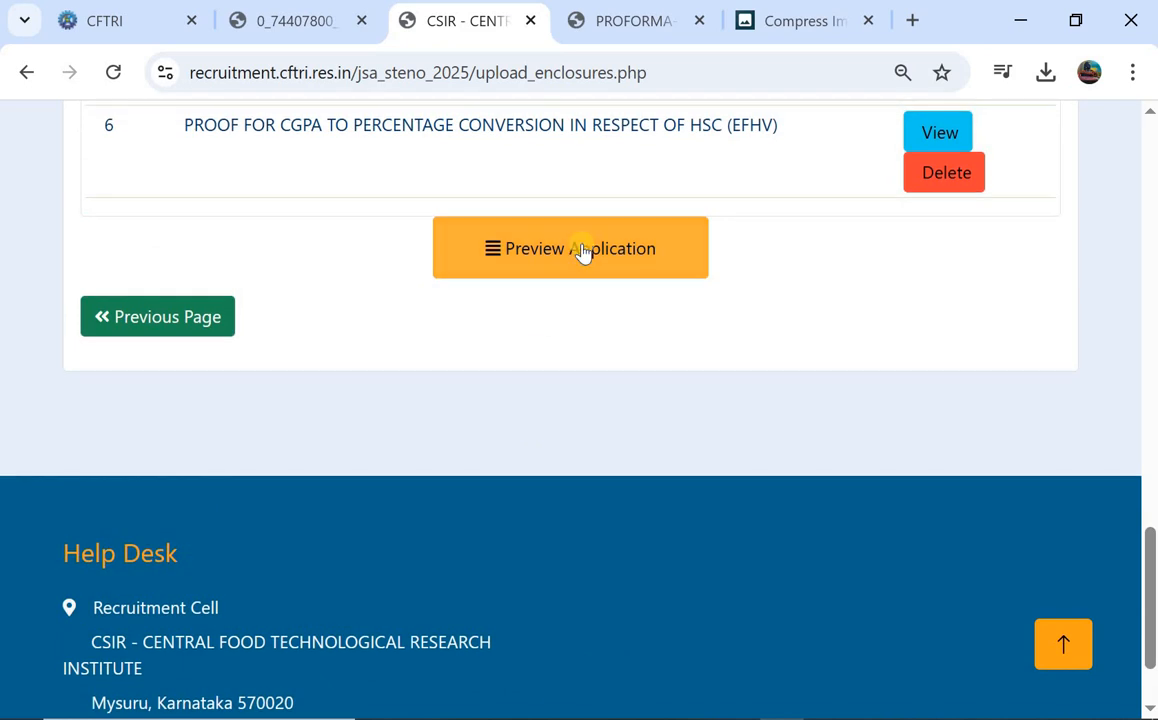
Open the Junior Stenographer Application Preview and review it, checking all six enclosures are ticked.
{"action": "left_click", "coordinate": [583, 250]}
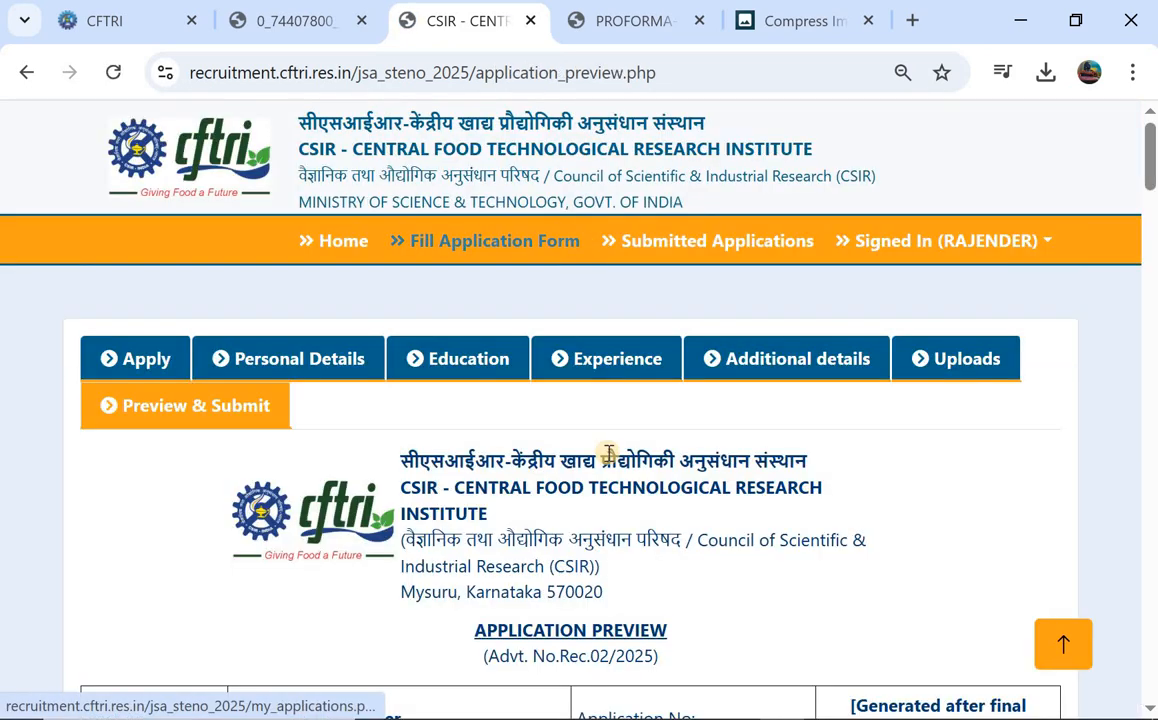
{"action": "scroll", "coordinate": [609, 453], "scroll_direction": "down", "scroll_amount": 1}
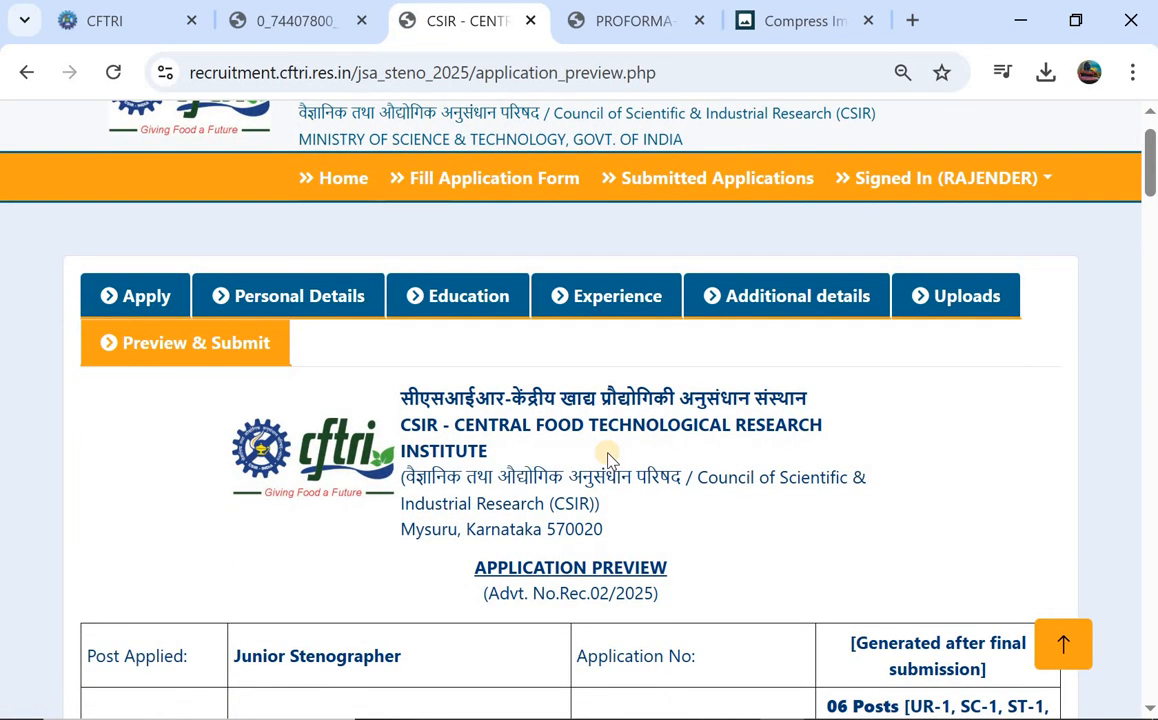
{"action": "scroll", "coordinate": [609, 455], "scroll_direction": "down", "scroll_amount": 15}
{"action": "scroll", "coordinate": [610, 457], "scroll_direction": "up", "scroll_amount": 3}
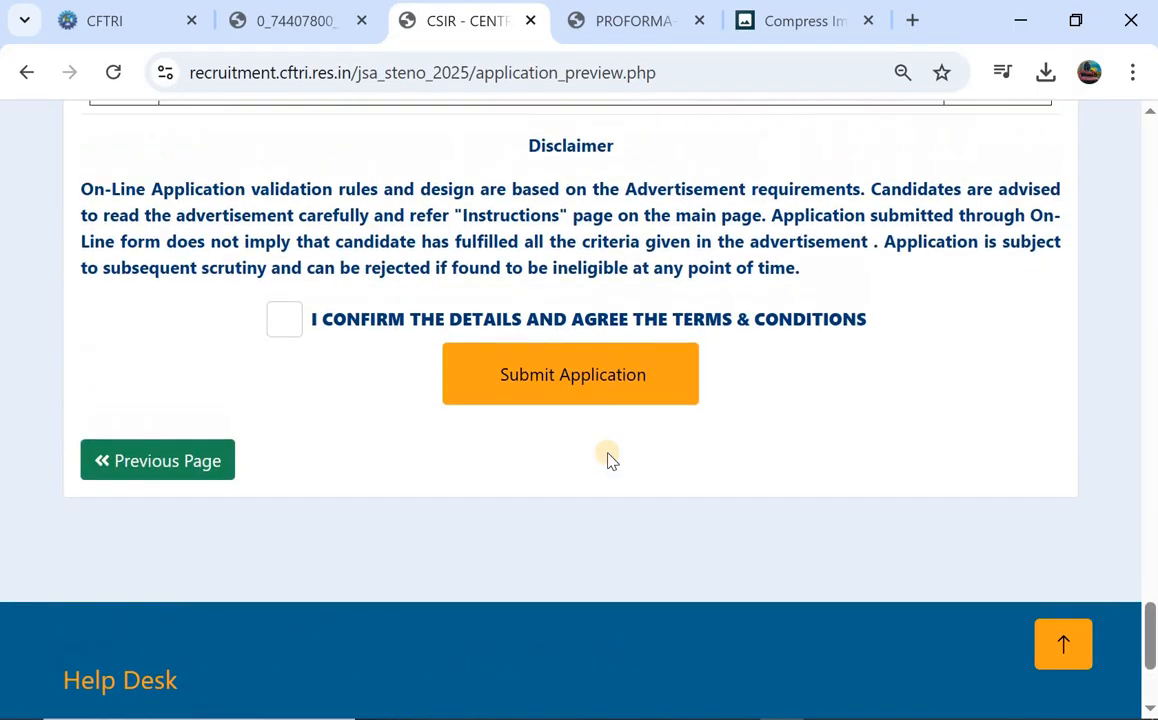
{"action": "scroll", "coordinate": [609, 459], "scroll_direction": "up", "scroll_amount": 1}
{"action": "scroll", "coordinate": [609, 461], "scroll_direction": "up", "scroll_amount": 5}
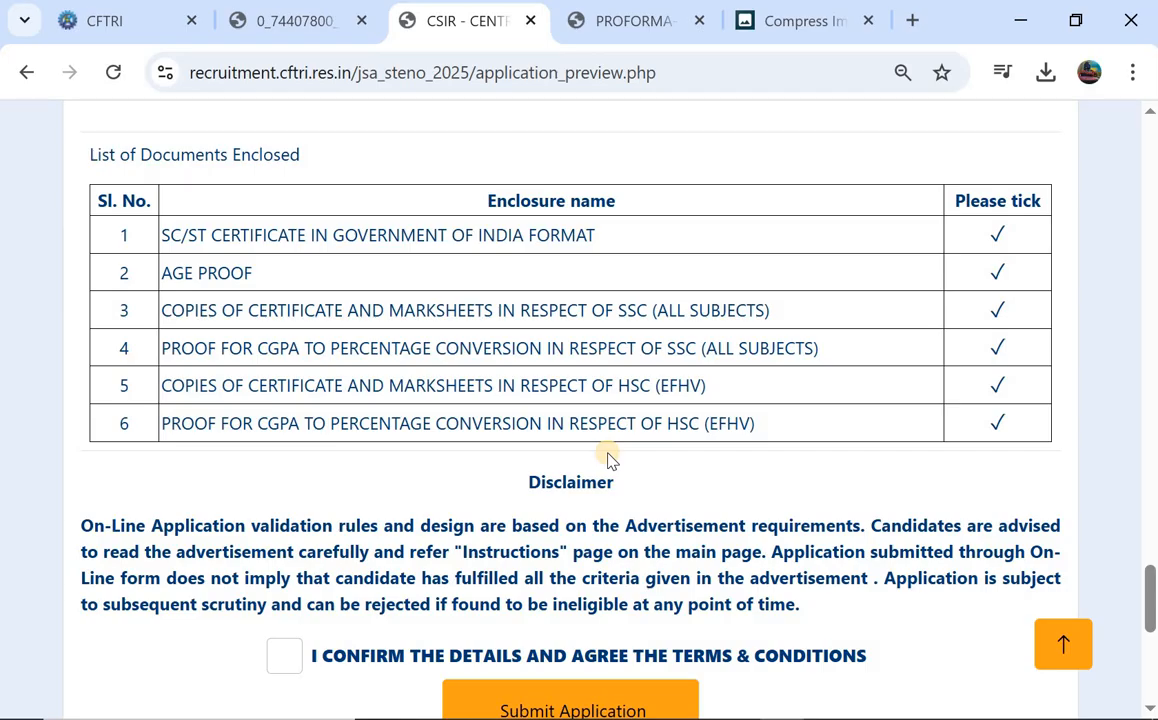
{"action": "scroll", "coordinate": [537, 220], "scroll_direction": "up", "scroll_amount": 3}
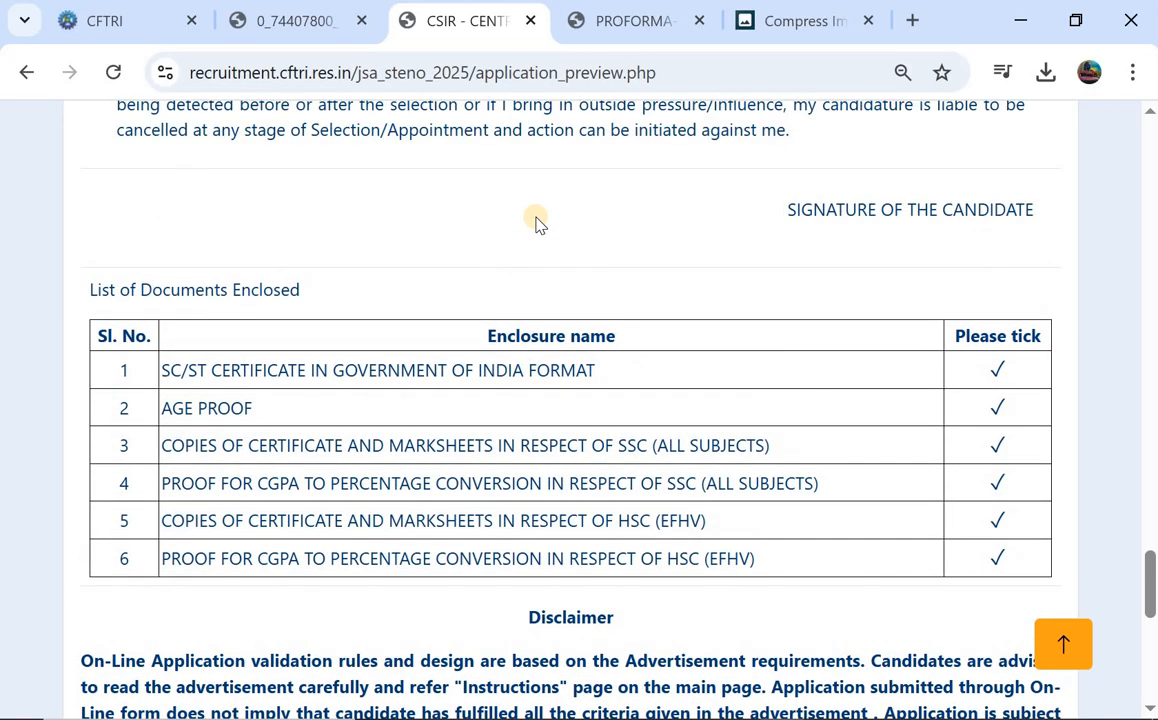
{"action": "scroll", "coordinate": [537, 222], "scroll_direction": "down", "scroll_amount": 7}
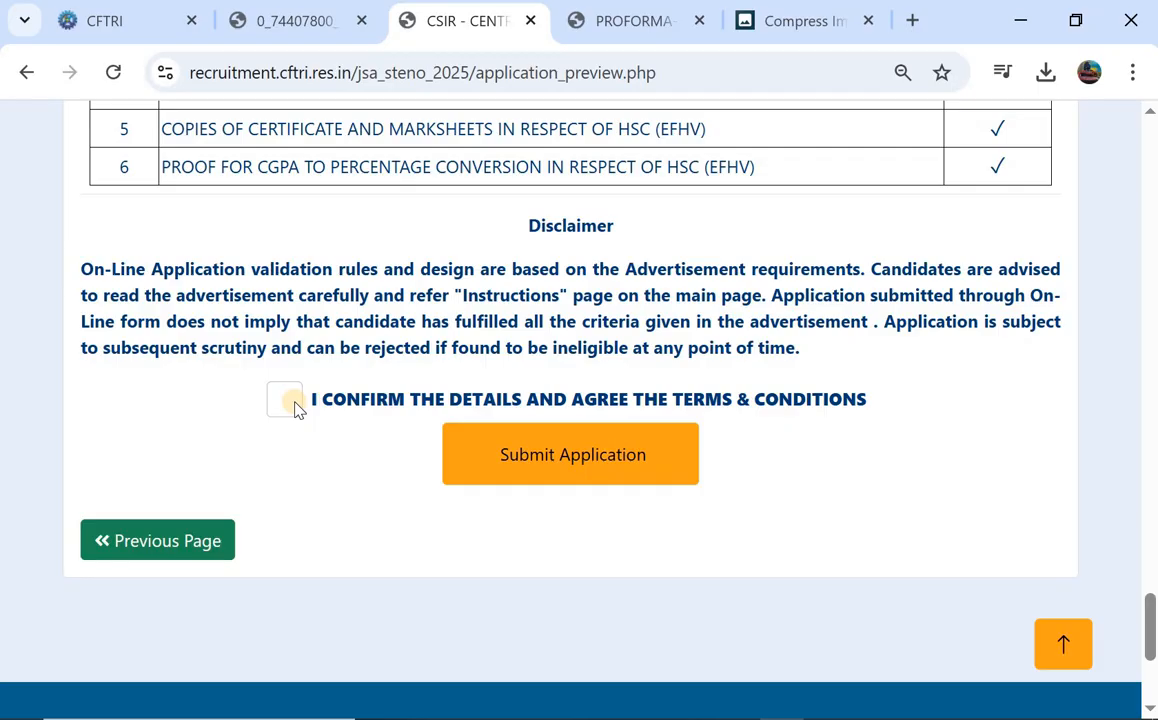
Submit the Junior Stenographer application and confirm it in the Confirm Submission dialog.
{"action": "left_click", "coordinate": [592, 480]}
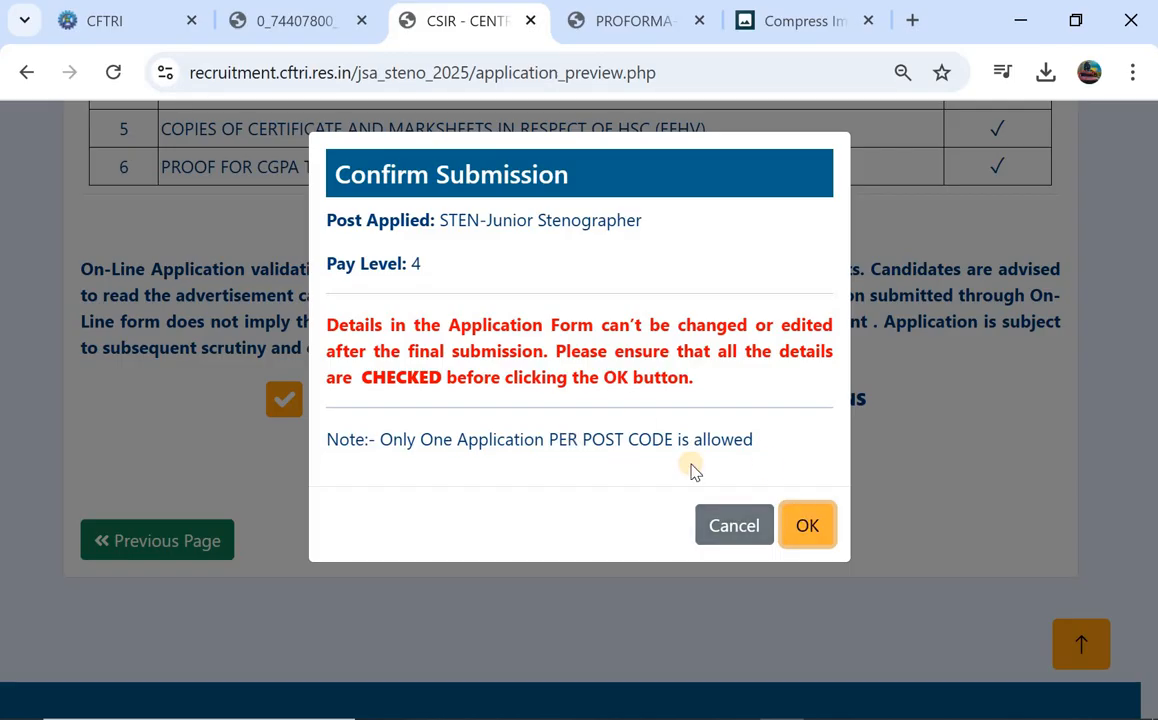
{"action": "left_click", "coordinate": [808, 525]}
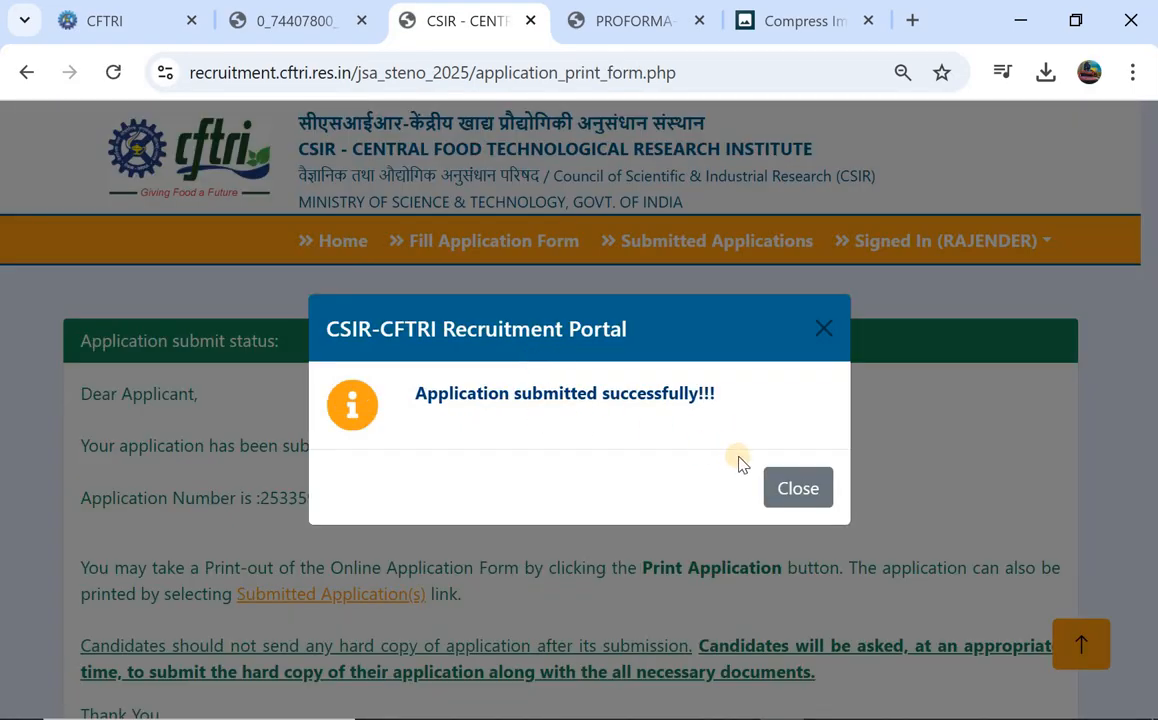
Close the submission success notice and scroll the status page showing the application number.
{"action": "left_click", "coordinate": [797, 490]}
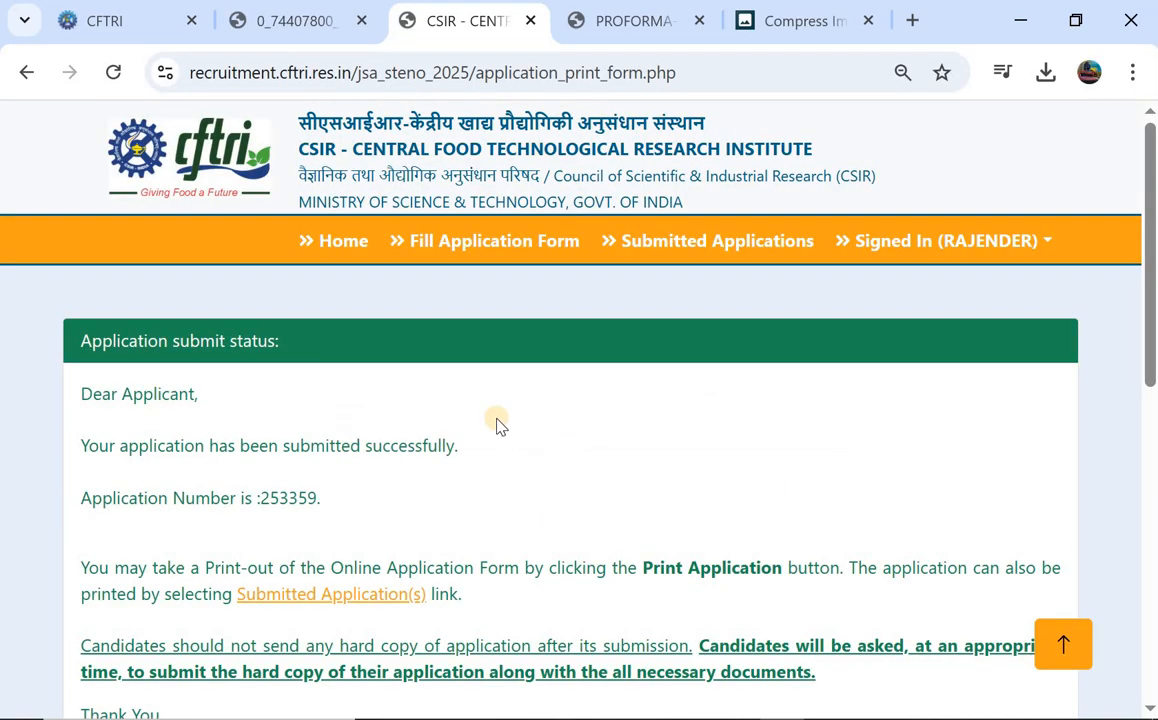
{"action": "scroll", "coordinate": [450, 416], "scroll_direction": "down", "scroll_amount": 1}
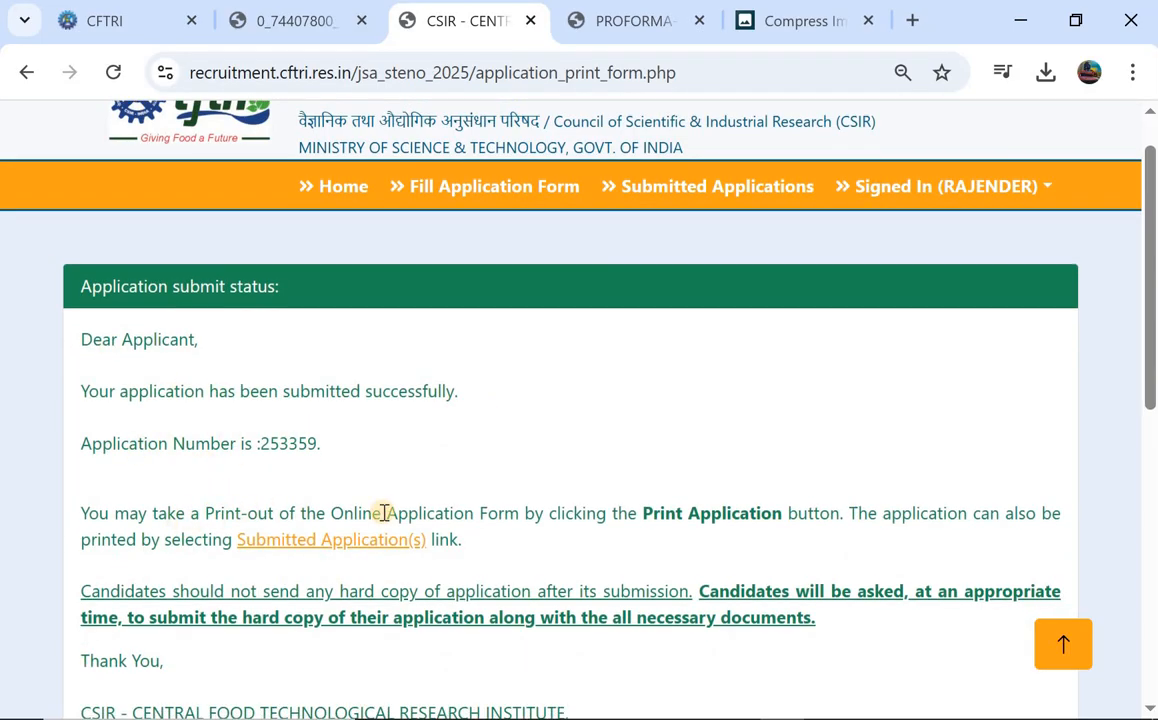
{"action": "scroll", "coordinate": [383, 516], "scroll_direction": "down", "scroll_amount": 1}
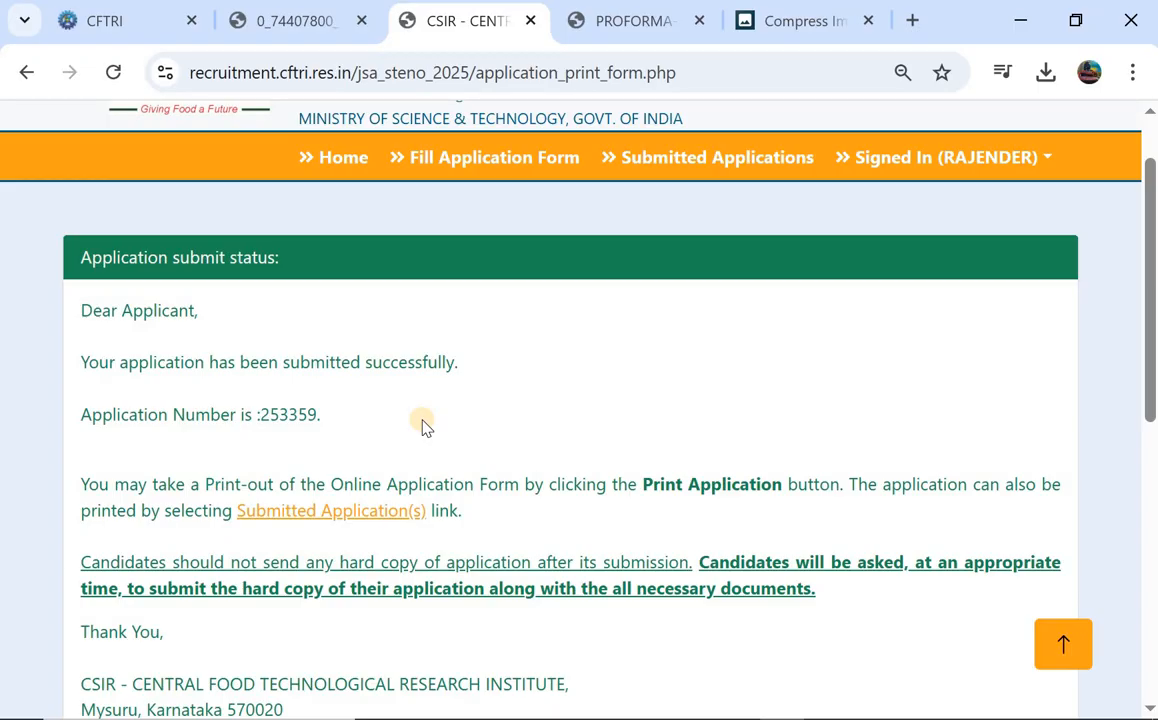
{"action": "scroll", "coordinate": [326, 501], "scroll_direction": "down", "scroll_amount": 1}
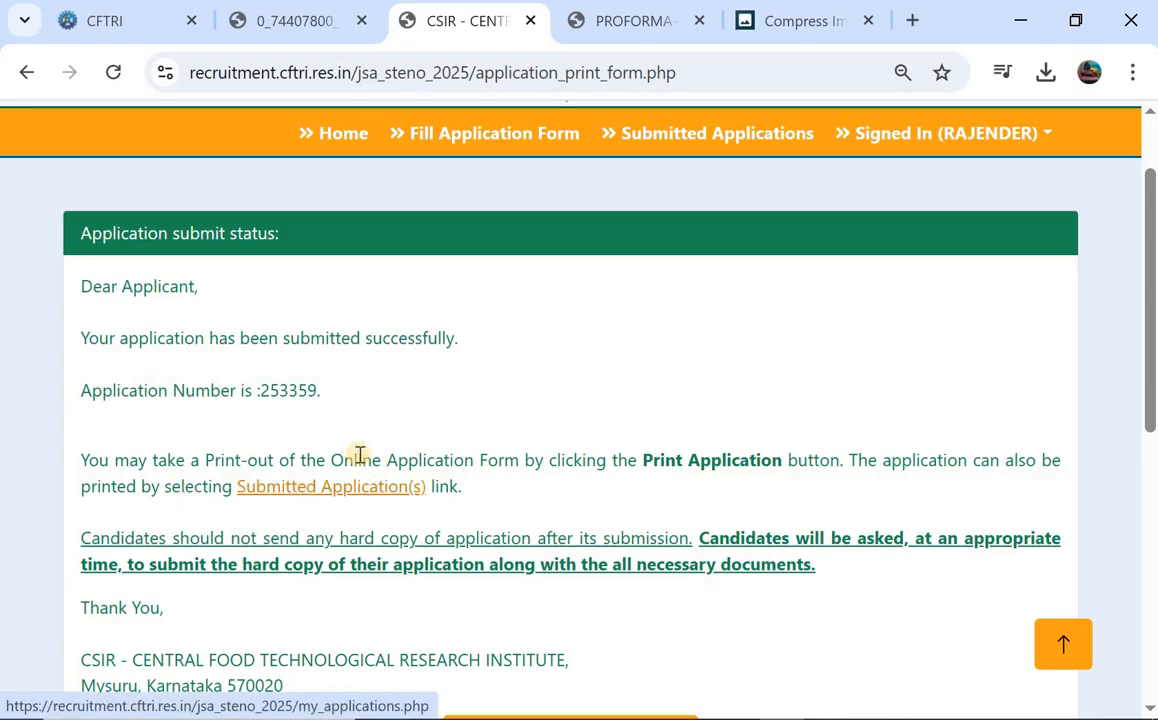
{"action": "scroll", "coordinate": [358, 452], "scroll_direction": "down", "scroll_amount": 2}
{"action": "scroll", "coordinate": [358, 445], "scroll_direction": "up", "scroll_amount": 2}
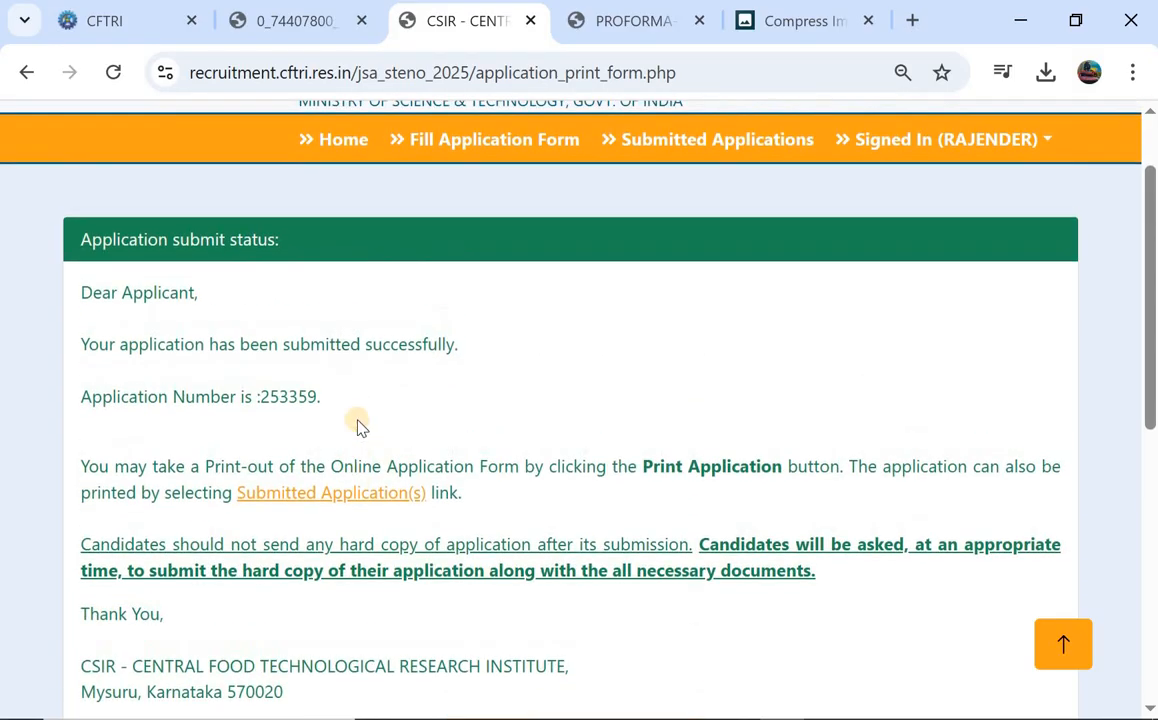
{"action": "scroll", "coordinate": [481, 476], "scroll_direction": "down", "scroll_amount": 2}
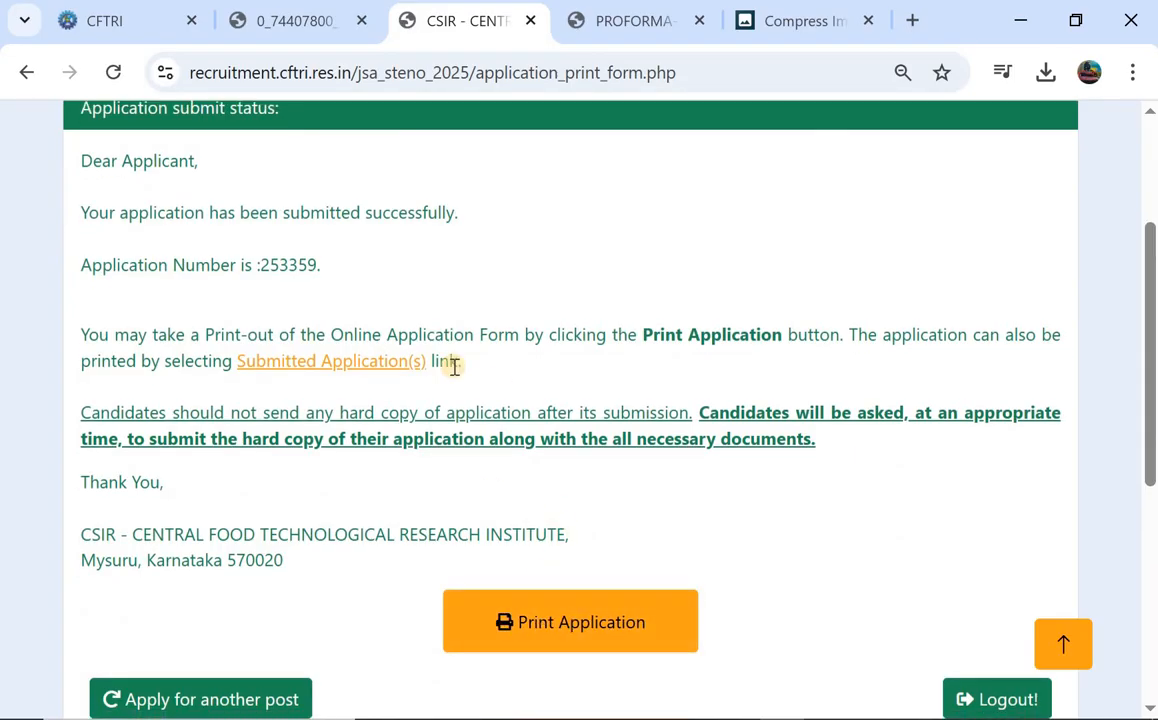
Finish reviewing the status page, then switch back to the CFTRI Recruitments page.
{"action": "scroll", "coordinate": [453, 368], "scroll_direction": "up", "scroll_amount": 1}
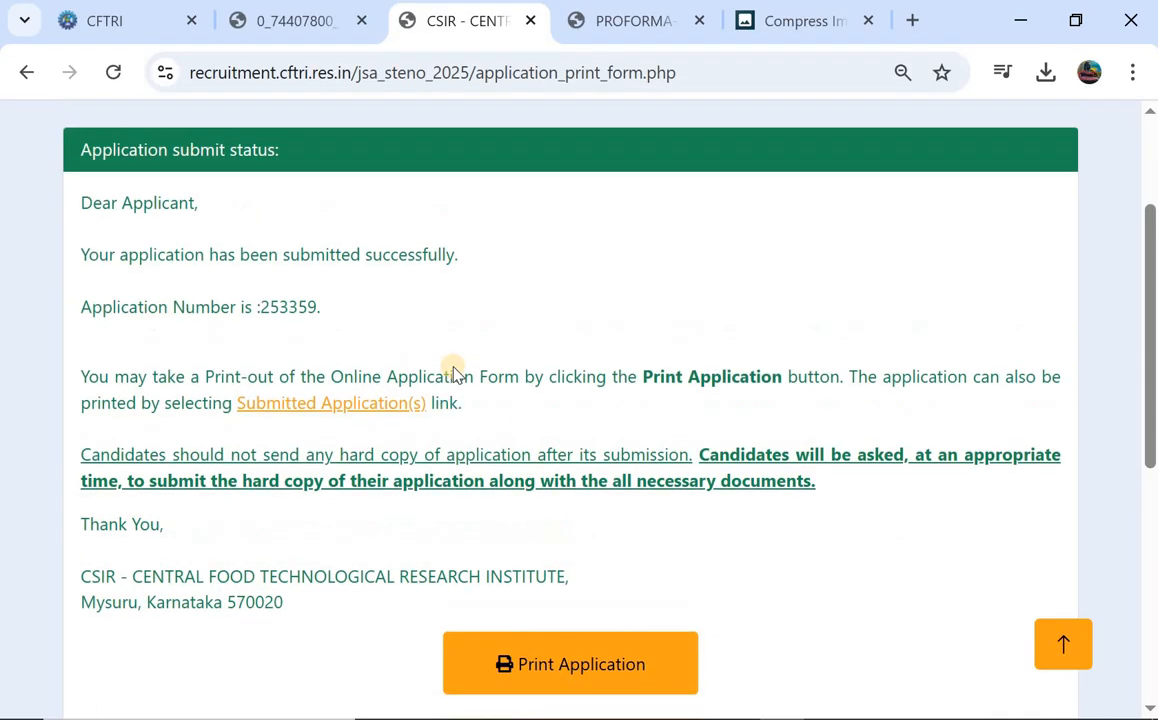
{"action": "scroll", "coordinate": [596, 370], "scroll_direction": "down", "scroll_amount": 3}
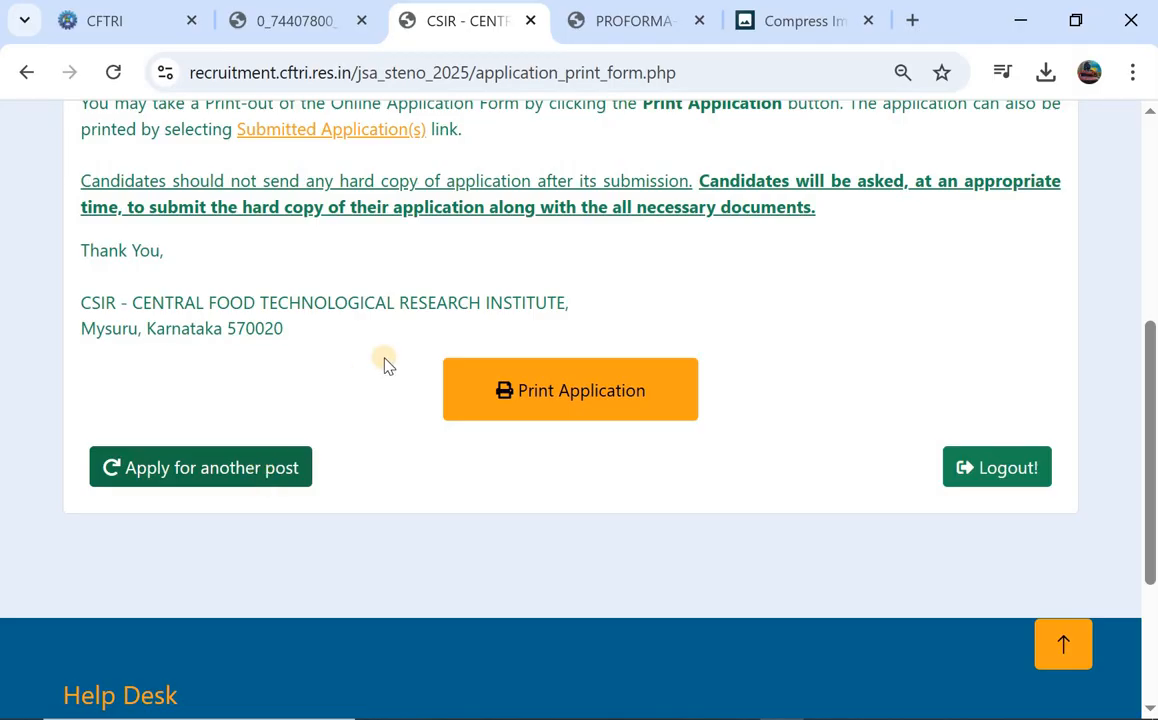
{"action": "scroll", "coordinate": [386, 362], "scroll_direction": "up", "scroll_amount": 1}
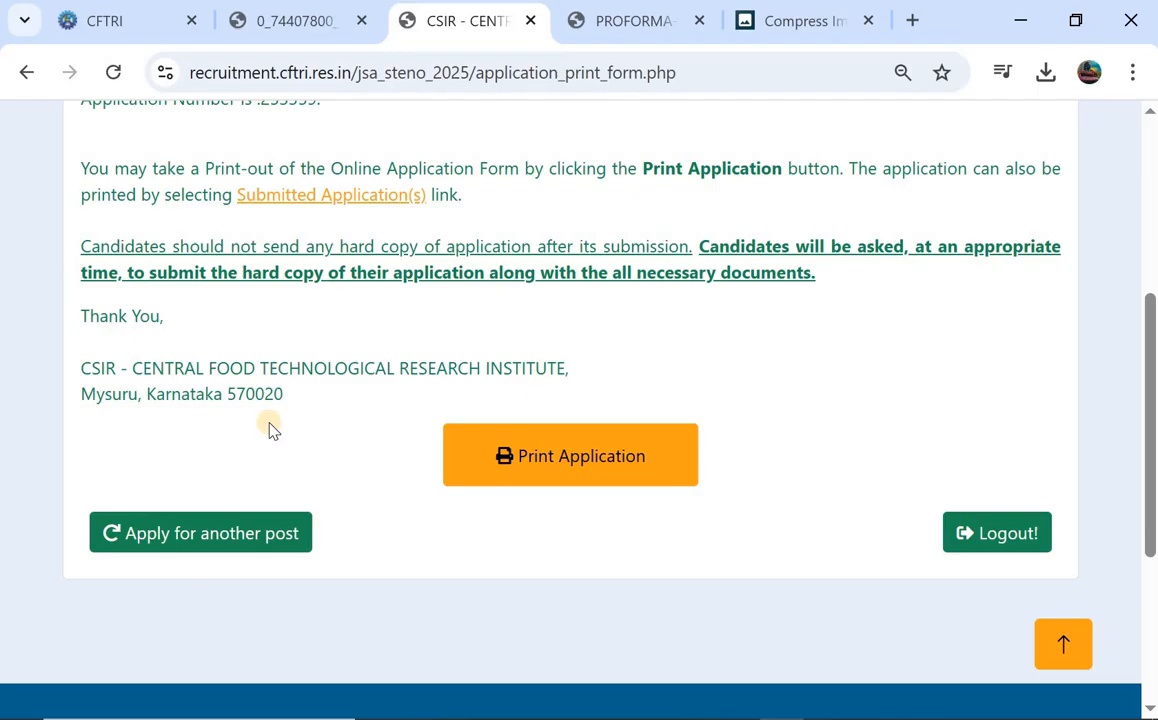
{"action": "scroll", "coordinate": [307, 426], "scroll_direction": "up", "scroll_amount": 1}
{"action": "scroll", "coordinate": [307, 426], "scroll_direction": "down", "scroll_amount": 1}
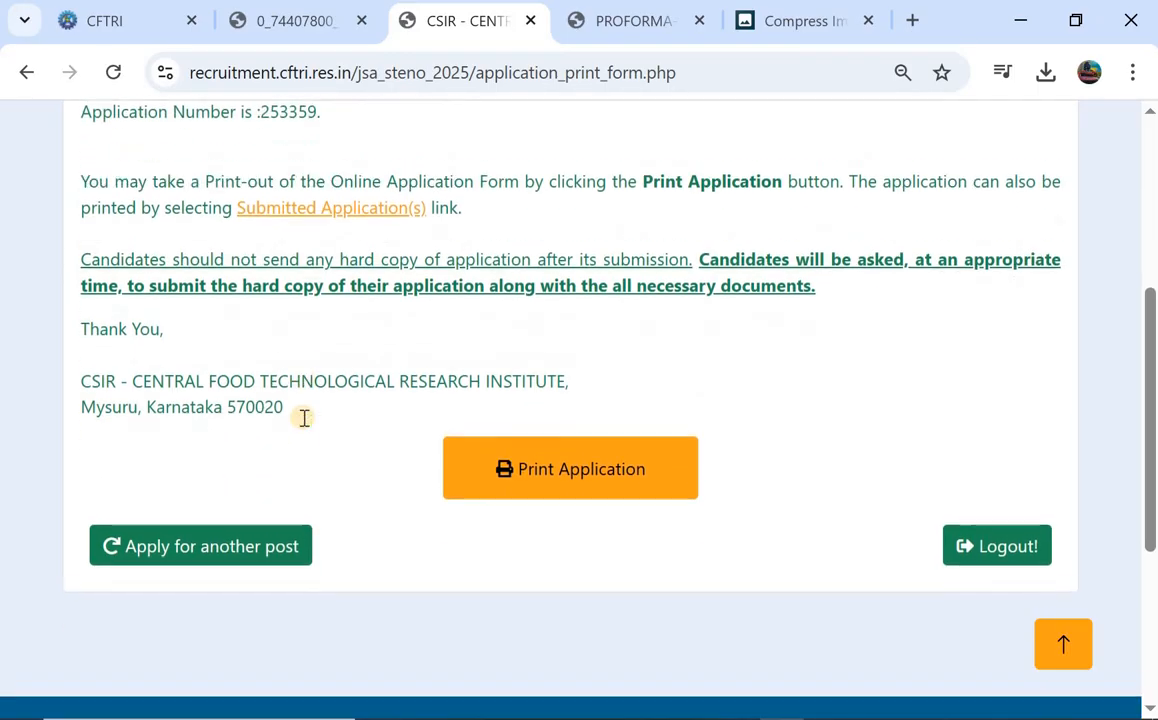
{"action": "scroll", "coordinate": [305, 425], "scroll_direction": "up", "scroll_amount": 4}
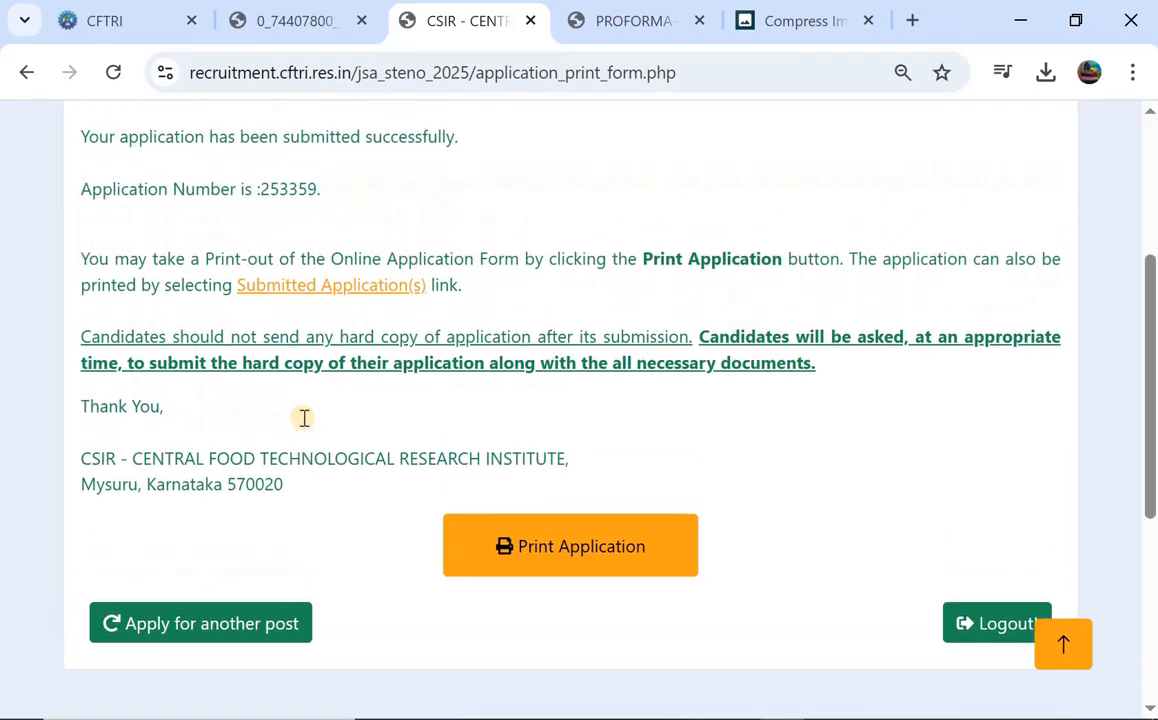
{"action": "scroll", "coordinate": [292, 300], "scroll_direction": "up", "scroll_amount": 1}
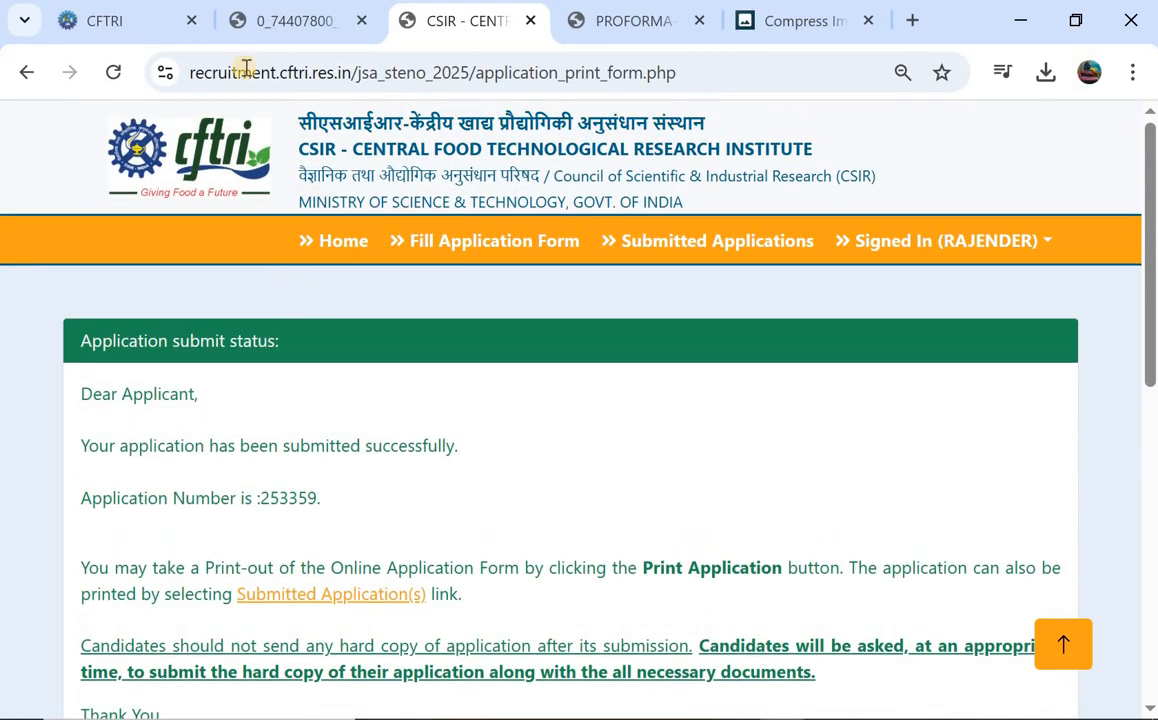
{"action": "left_click", "coordinate": [102, 22]}
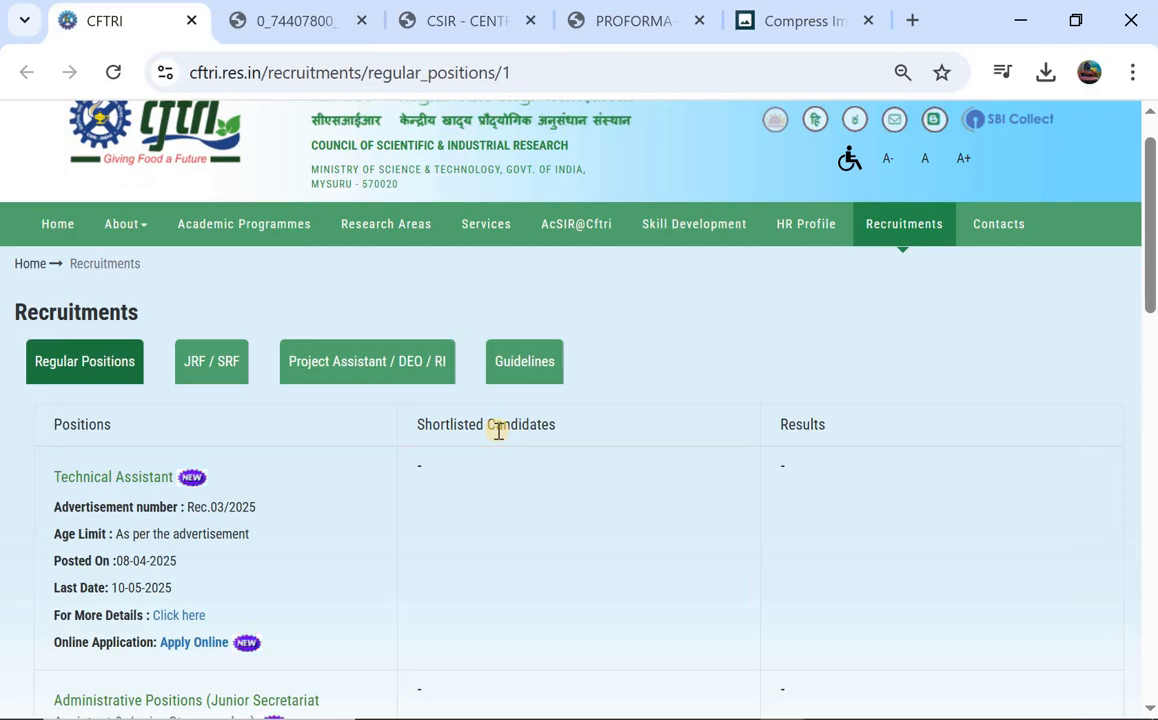
{"action": "scroll", "coordinate": [498, 430], "scroll_direction": "up", "scroll_amount": 1}
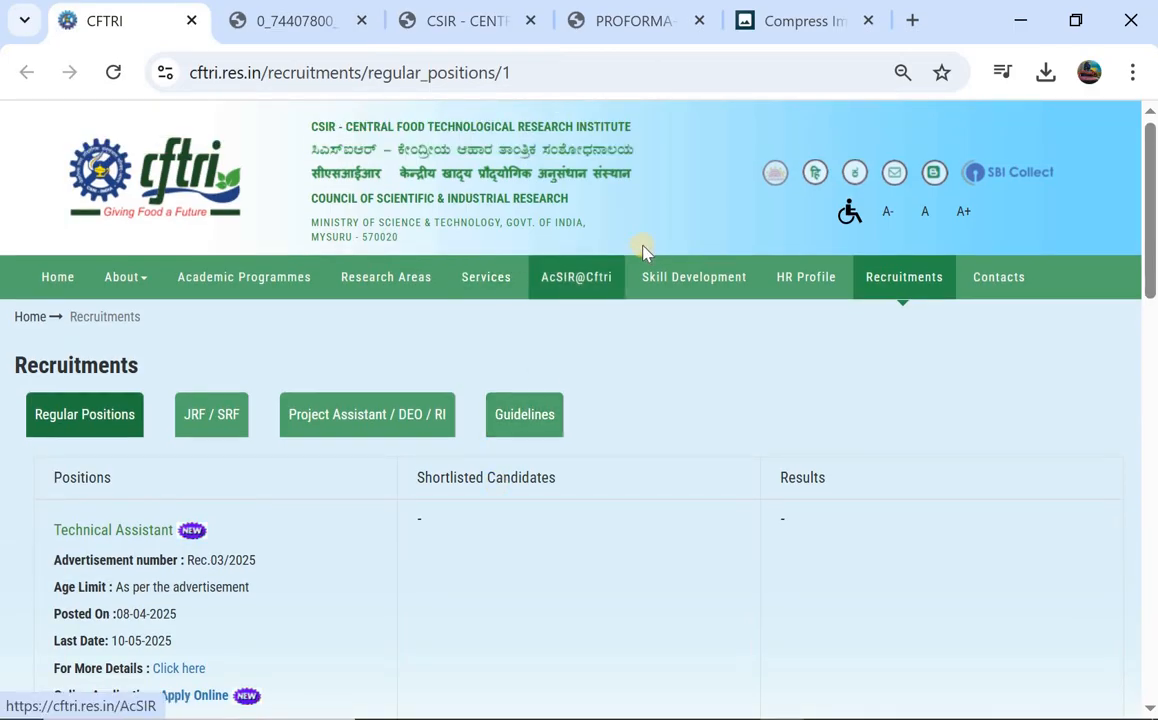